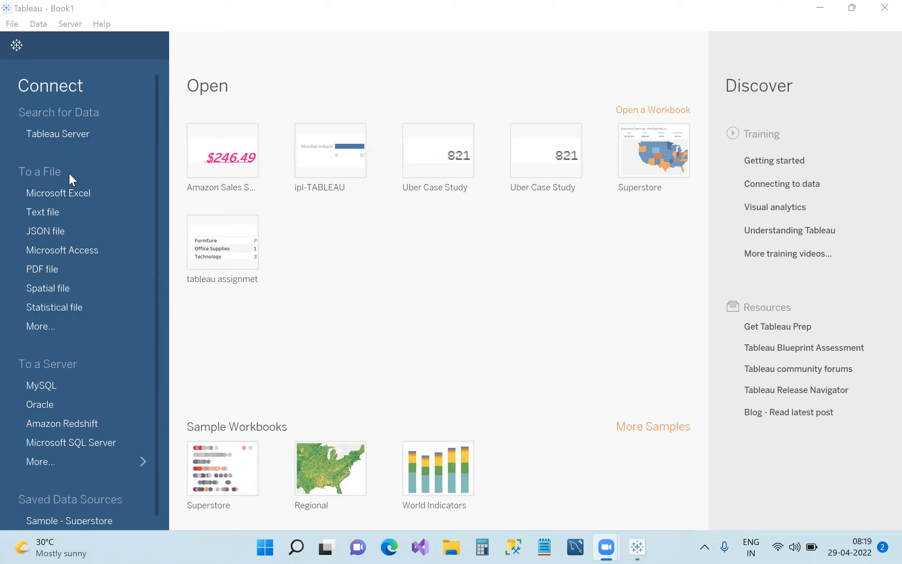
Connect to the ZomatoData Excel workbook in the Desktop Dataset folder and dismiss the worksheet hint
{"action": "left_click", "coordinate": [83, 194]}
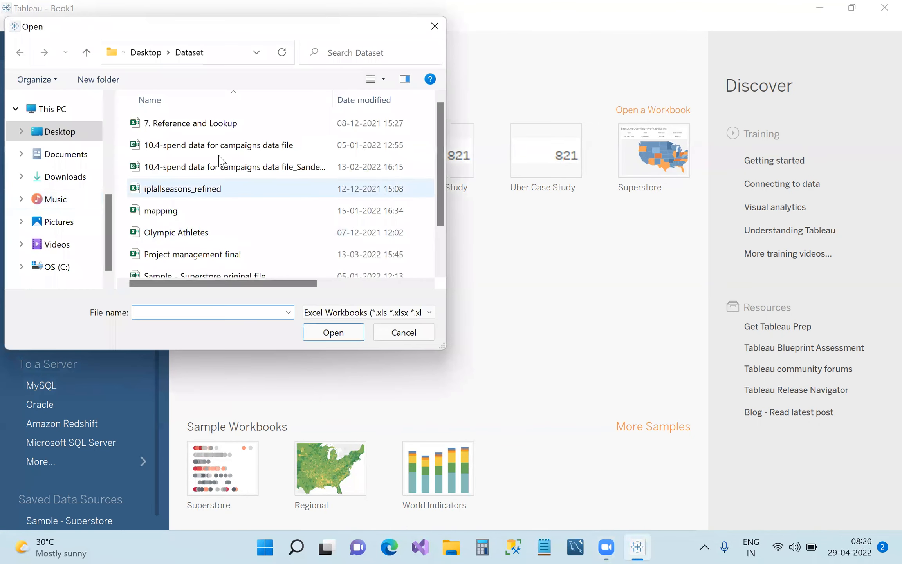
{"action": "scroll", "coordinate": [219, 168], "scroll_direction": "down", "scroll_amount": 1}
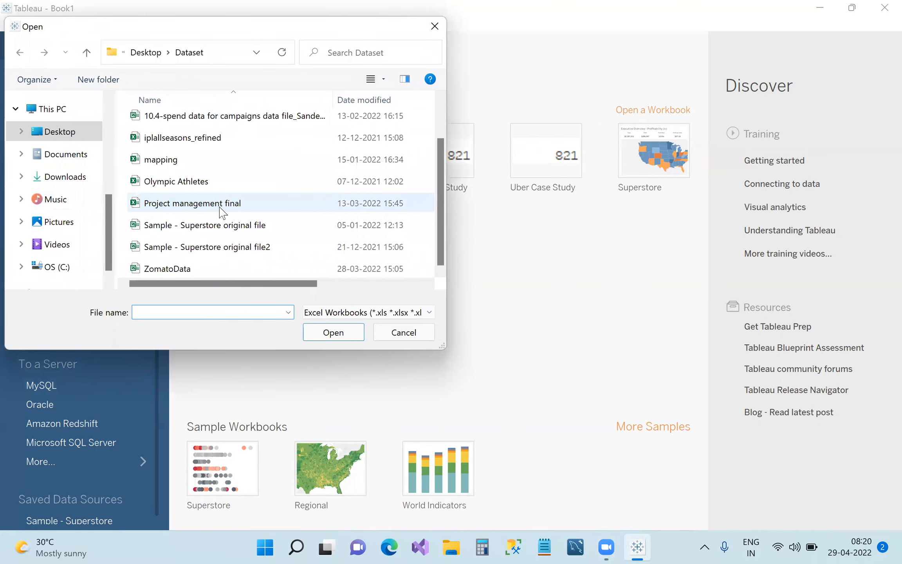
{"action": "left_click", "coordinate": [179, 274]}
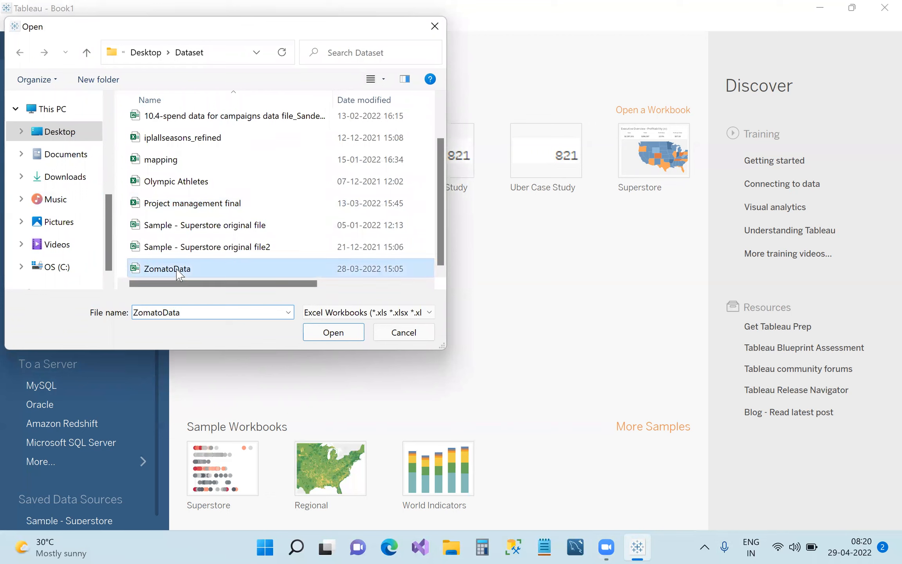
{"action": "left_click", "coordinate": [331, 333]}
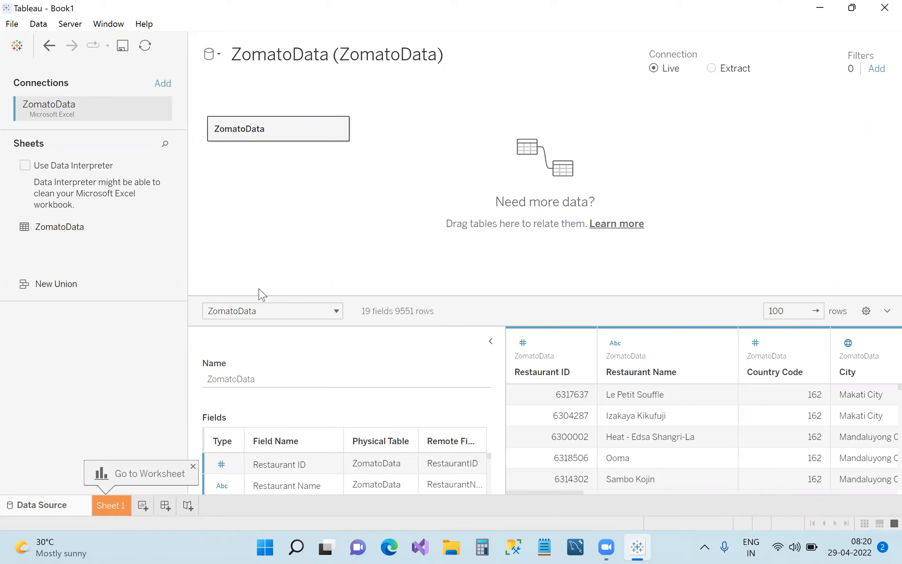
{"action": "left_click", "coordinate": [192, 467]}
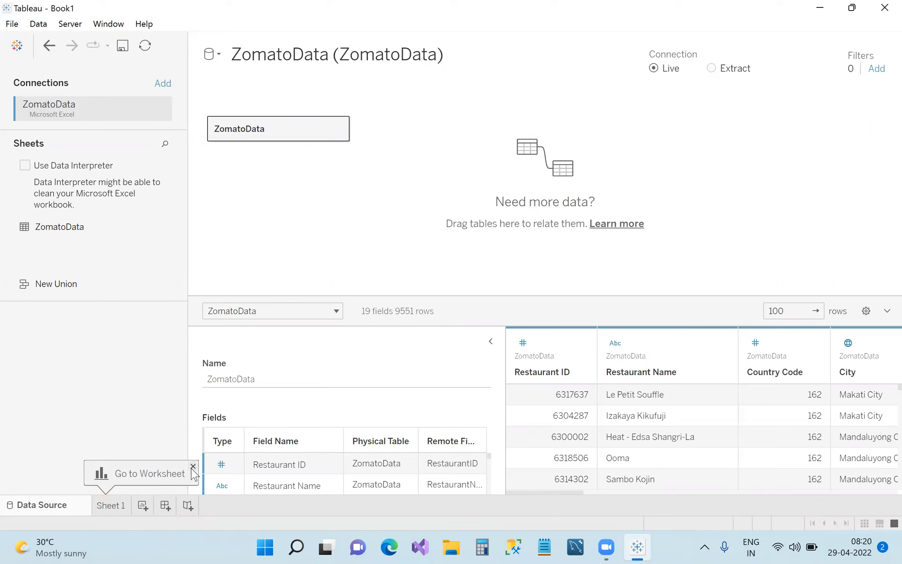
Create a new workbook, close the ZomatoData workbook without saving, and maximize the new window
{"action": "left_click", "coordinate": [11, 25]}
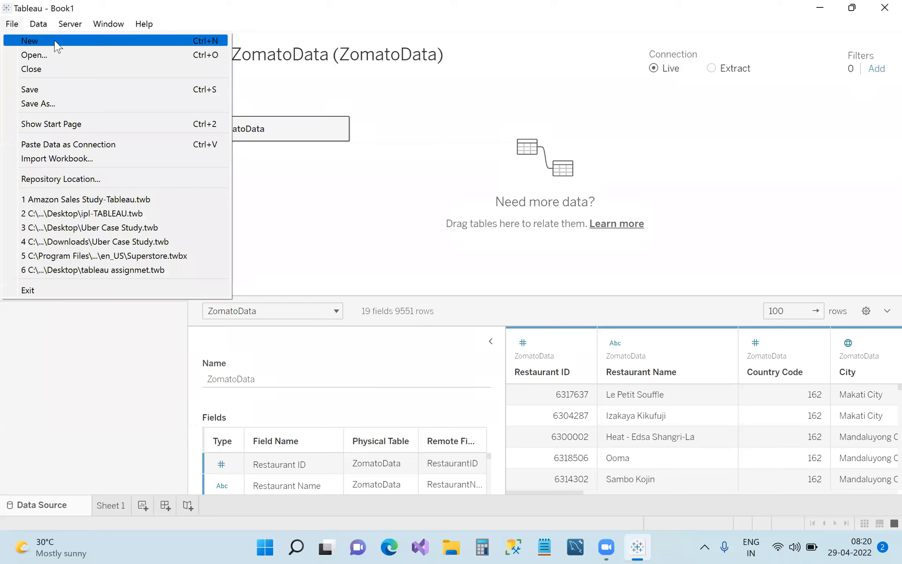
{"action": "left_click", "coordinate": [55, 44]}
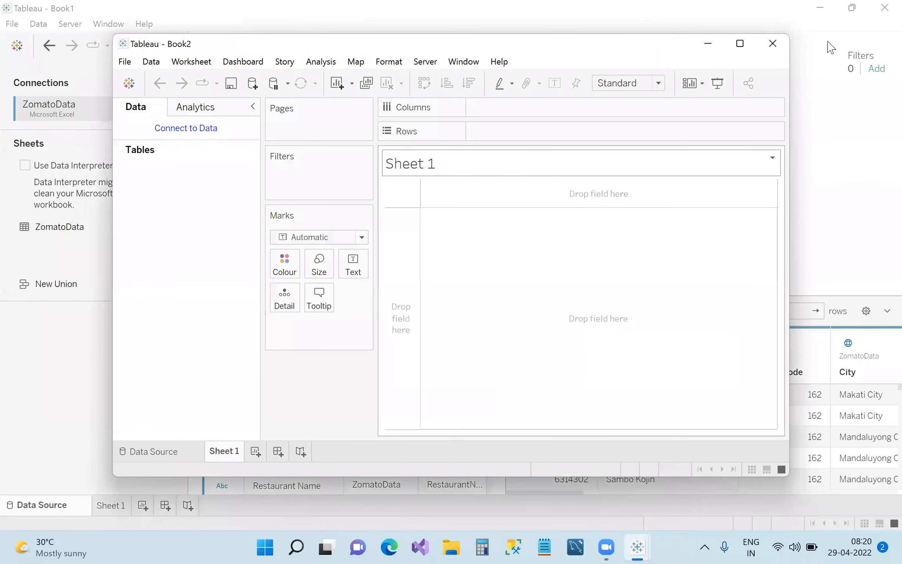
{"action": "left_click", "coordinate": [884, 8]}
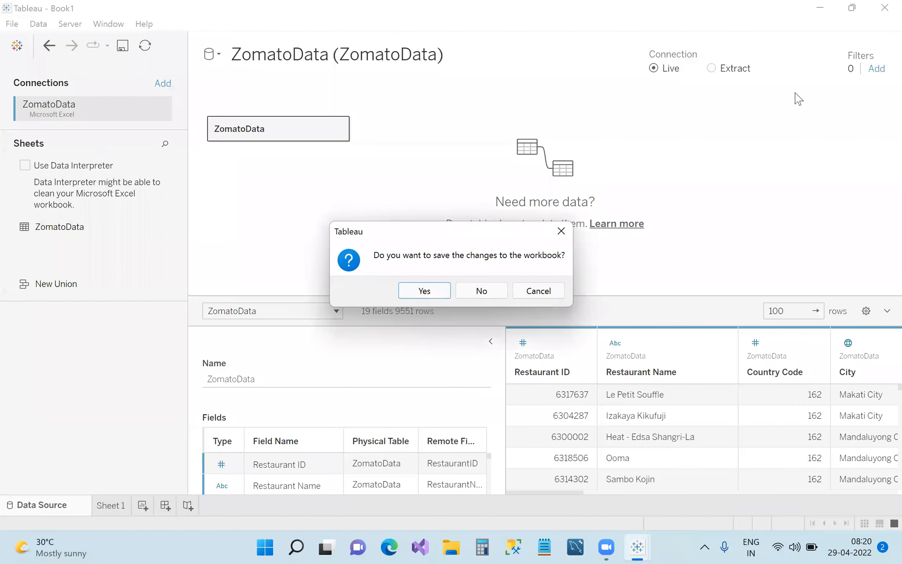
{"action": "left_click", "coordinate": [481, 290]}
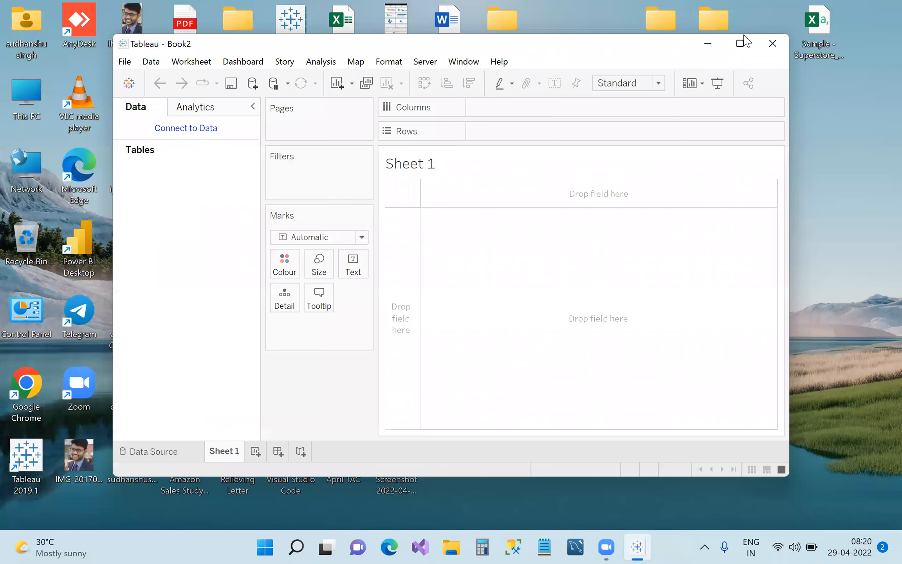
{"action": "left_click", "coordinate": [740, 44]}
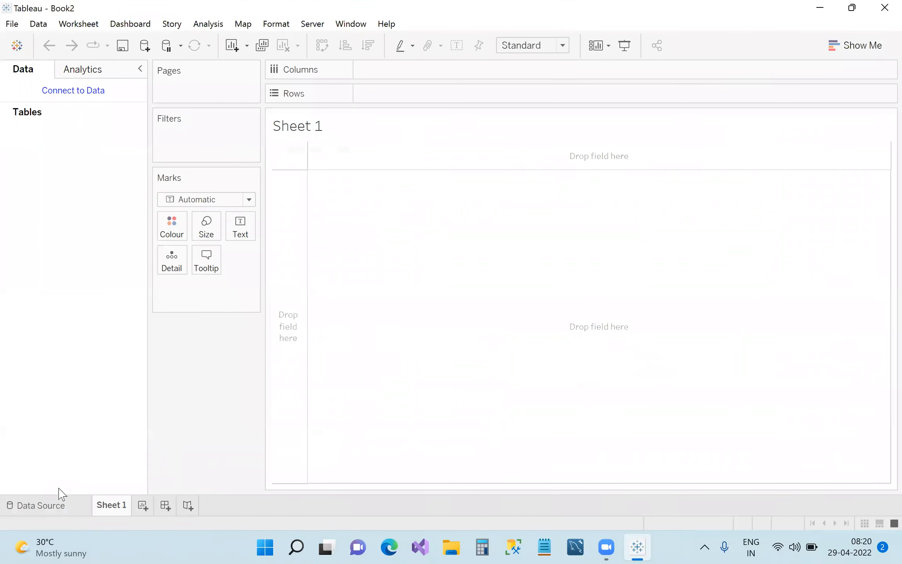
Connect the new workbook to the saved data source Sample - Superstore
{"action": "left_click", "coordinate": [67, 506]}
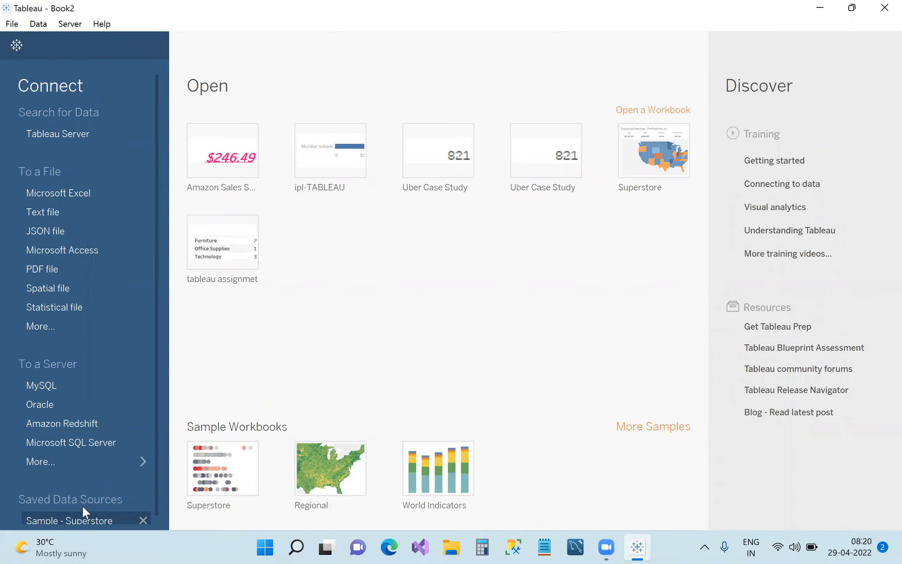
{"action": "scroll", "coordinate": [77, 389], "scroll_direction": "down", "scroll_amount": 1}
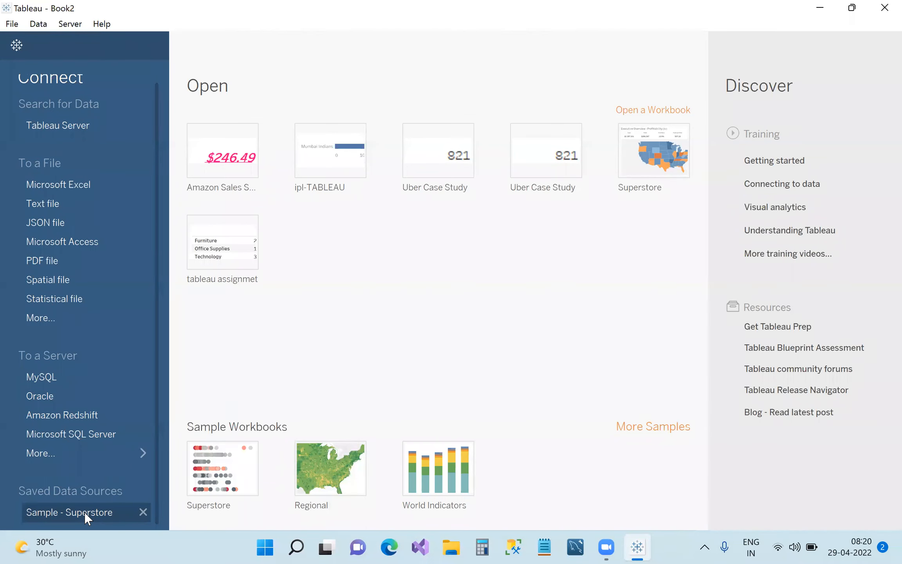
{"action": "left_click", "coordinate": [84, 513]}
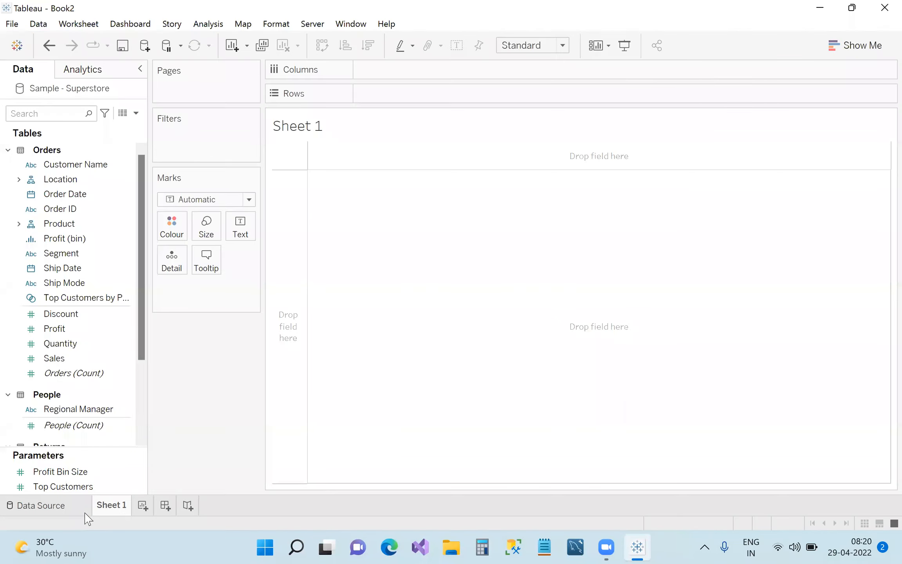
Remove the Returns, People and Orders tables from the Sample - Superstore data source canvas
{"action": "left_click", "coordinate": [41, 505]}
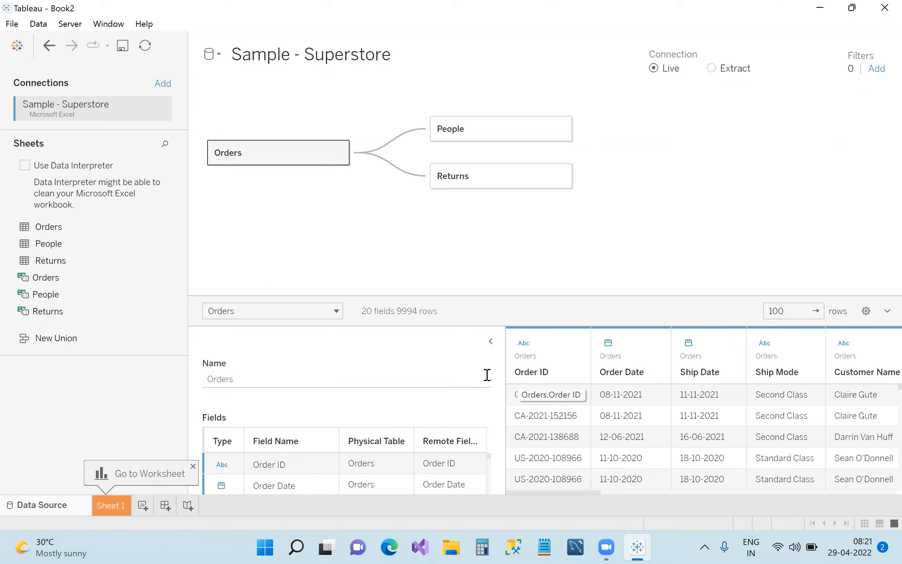
{"action": "mouse_move", "coordinate": [570, 493]}
{"action": "left_mouse_down"}
{"action": "mouse_move", "coordinate": [745, 513]}
{"action": "mouse_move", "coordinate": [572, 508]}
{"action": "left_mouse_up"}
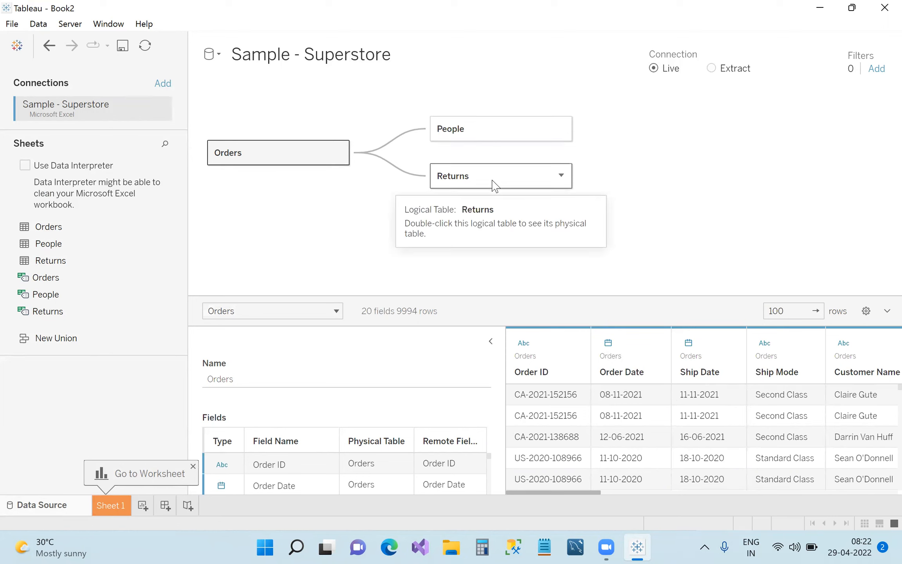
{"action": "left_click_drag", "start_coordinate": [494, 184], "coordinate": [276, 317]}
{"action": "left_click_drag", "start_coordinate": [489, 133], "coordinate": [203, 342]}
{"action": "left_click_drag", "start_coordinate": [266, 135], "coordinate": [150, 351]}
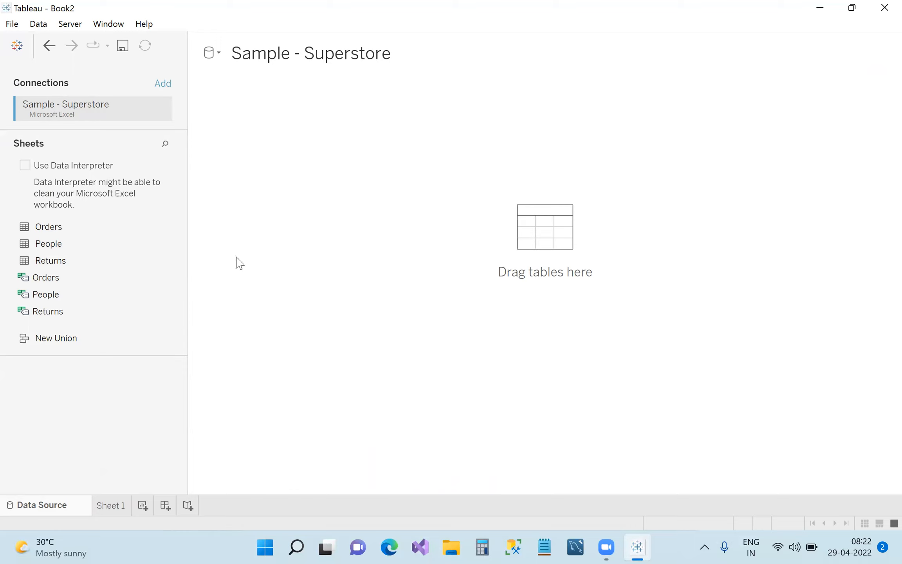
Add the Orders sheet to the empty data source canvas as the only table and open Sheet 1
{"action": "left_click_drag", "start_coordinate": [80, 228], "coordinate": [253, 153]}
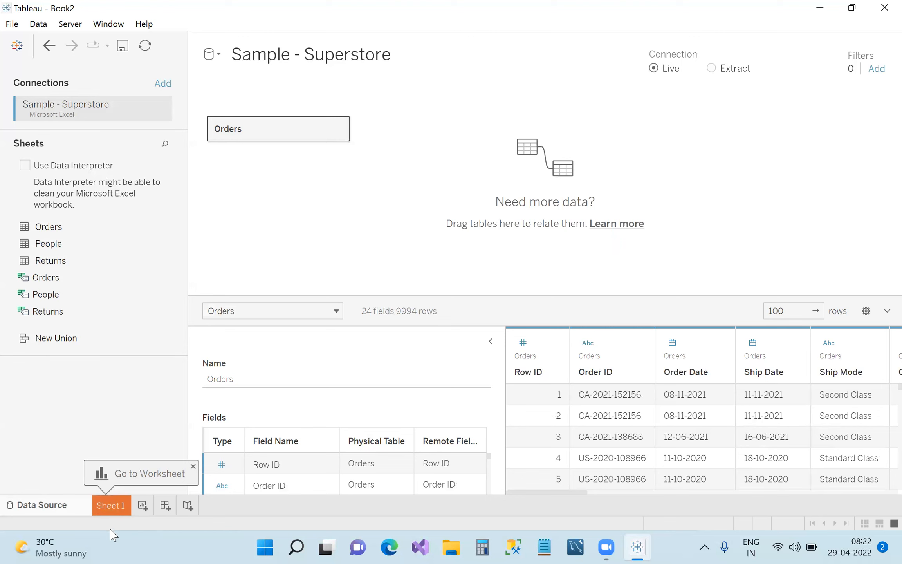
{"action": "left_click", "coordinate": [112, 509]}
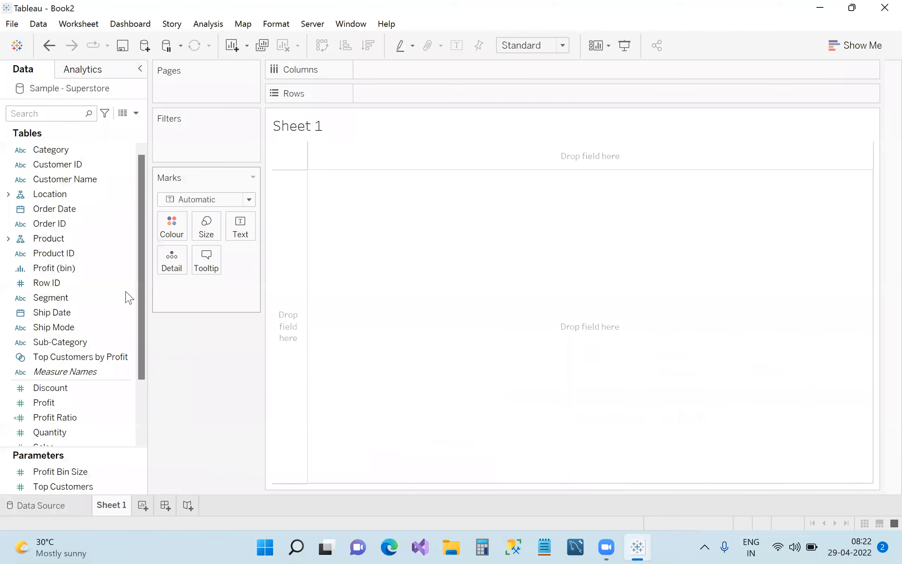
Examine the dimension and measure fields listed for the Orders table
{"action": "mouse_move", "coordinate": [139, 258]}
{"action": "left_mouse_down"}
{"action": "mouse_move", "coordinate": [139, 297]}
{"action": "mouse_move", "coordinate": [140, 270]}
{"action": "left_mouse_up"}
{"action": "left_click", "coordinate": [78, 373]}
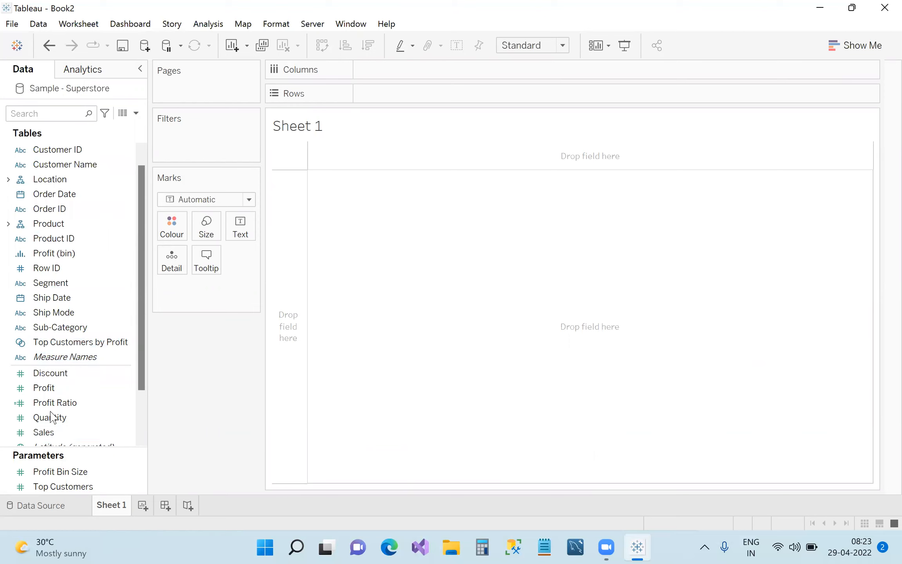
{"action": "mouse_move", "coordinate": [143, 385]}
{"action": "left_mouse_down"}
{"action": "mouse_move", "coordinate": [137, 415]}
{"action": "mouse_move", "coordinate": [141, 373]}
{"action": "left_mouse_up"}
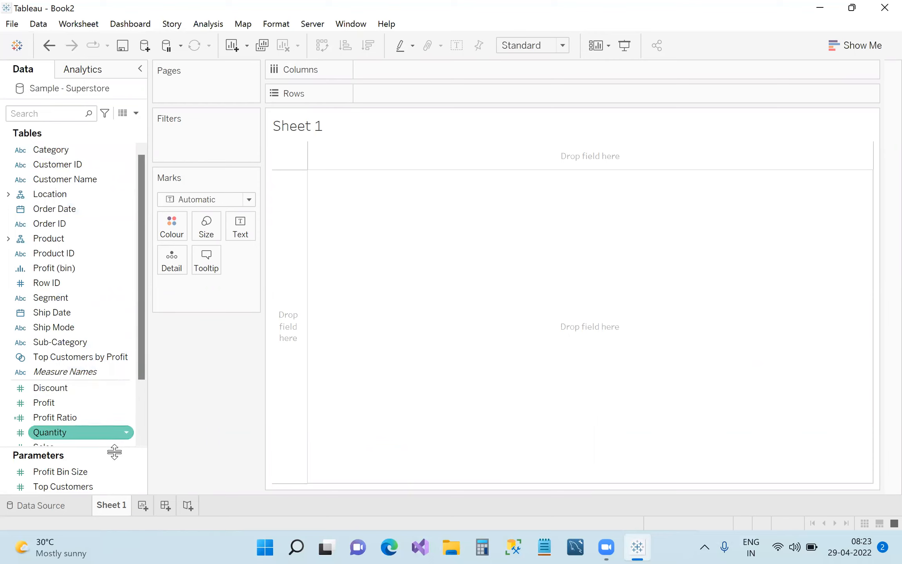
{"action": "scroll", "coordinate": [142, 388], "scroll_direction": "down", "scroll_amount": 2}
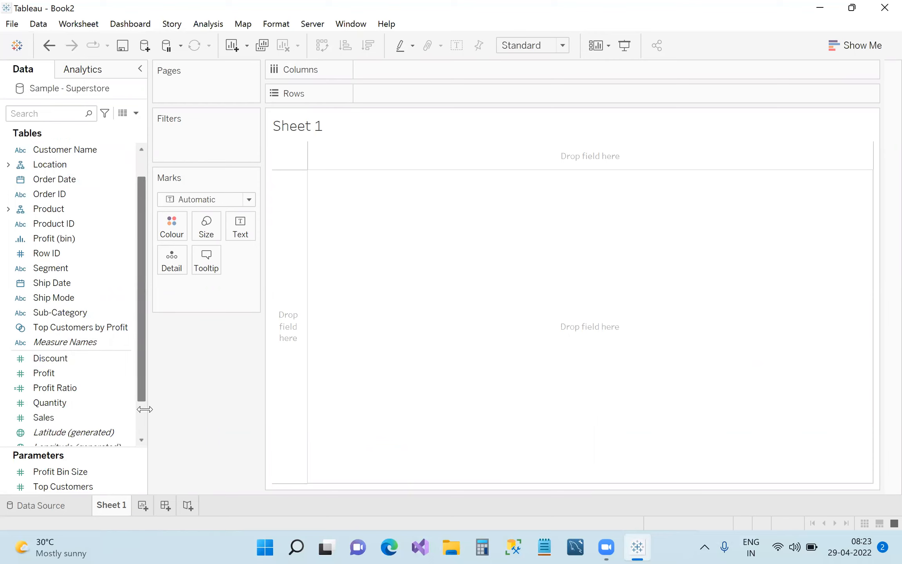
{"action": "scroll", "coordinate": [145, 418], "scroll_direction": "down", "scroll_amount": 3}
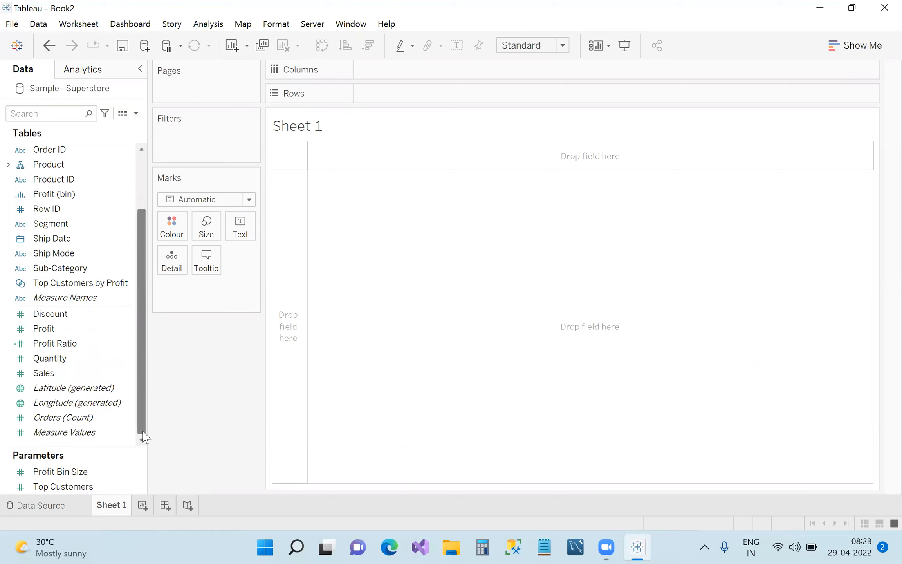
{"action": "scroll", "coordinate": [145, 435], "scroll_direction": "up", "scroll_amount": 3}
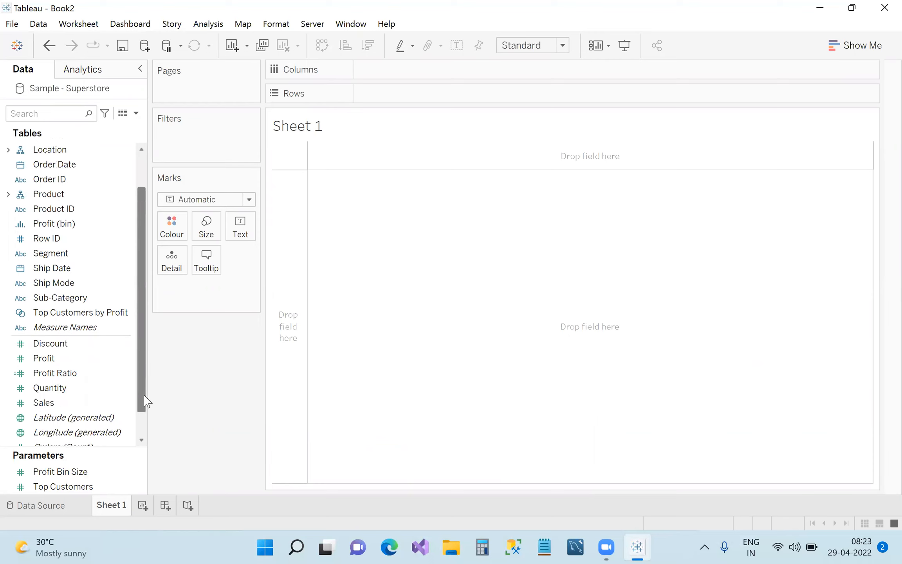
{"action": "left_click_drag", "start_coordinate": [142, 387], "coordinate": [143, 377]}
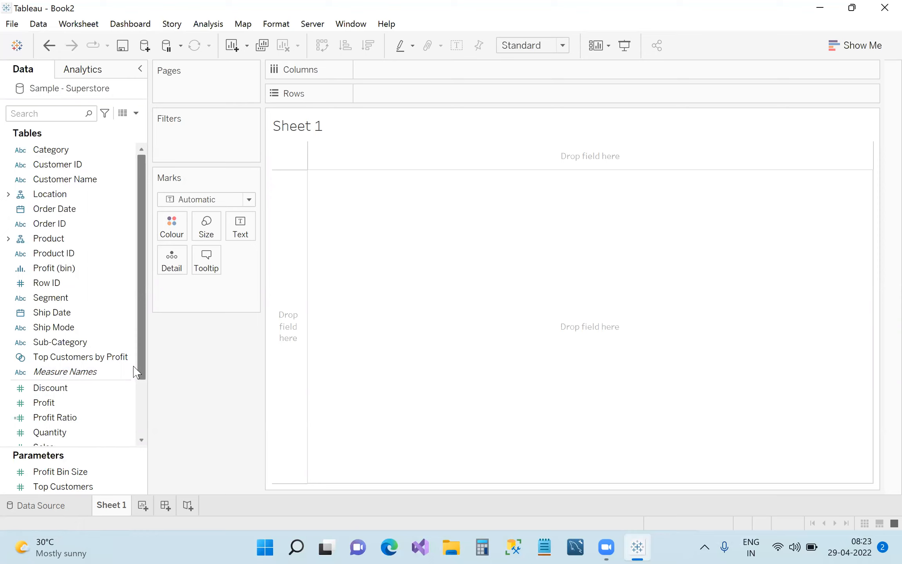
{"action": "left_click", "coordinate": [119, 223]}
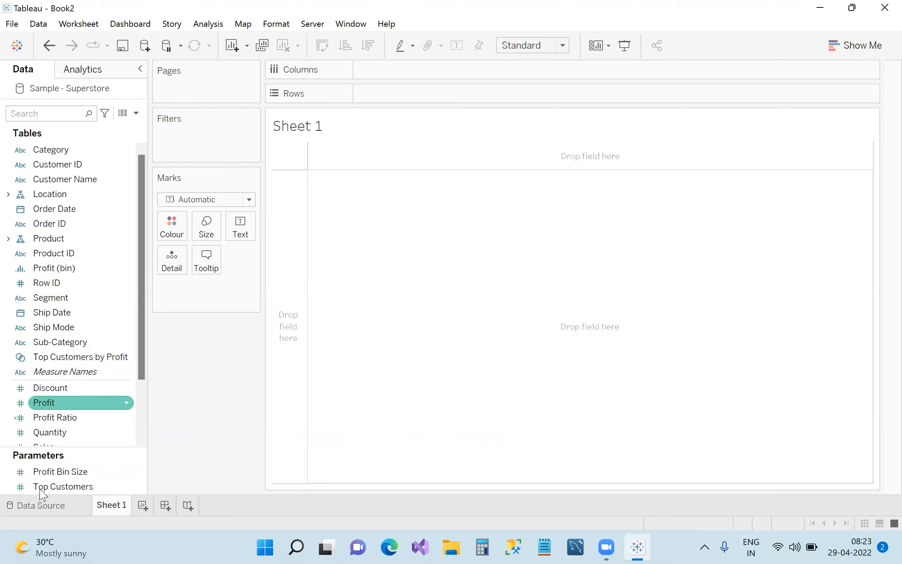
Check the Orders data preview in the data source, and review the worksheet's measures such as Discount, Profit and Sales
{"action": "left_click", "coordinate": [51, 507]}
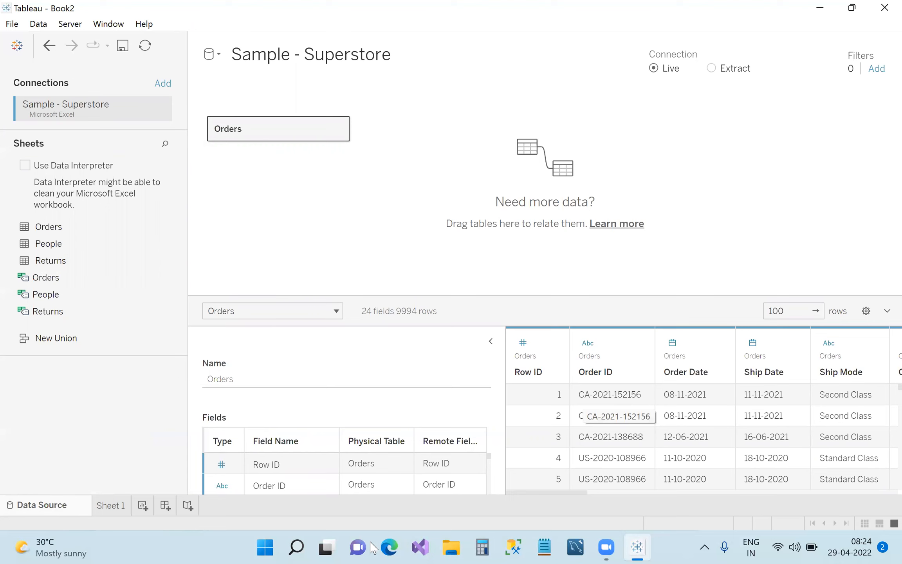
{"action": "left_click", "coordinate": [111, 505]}
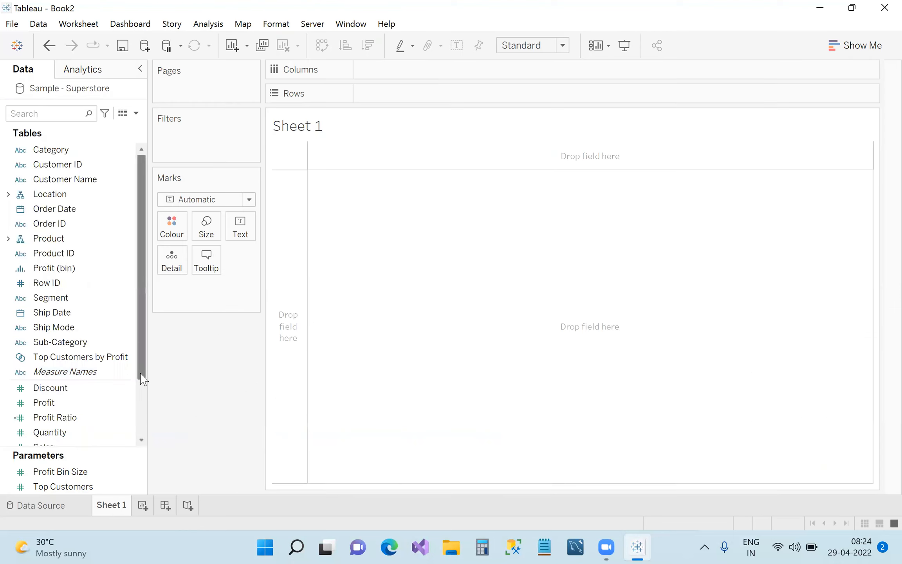
{"action": "left_click_drag", "start_coordinate": [143, 379], "coordinate": [143, 421]}
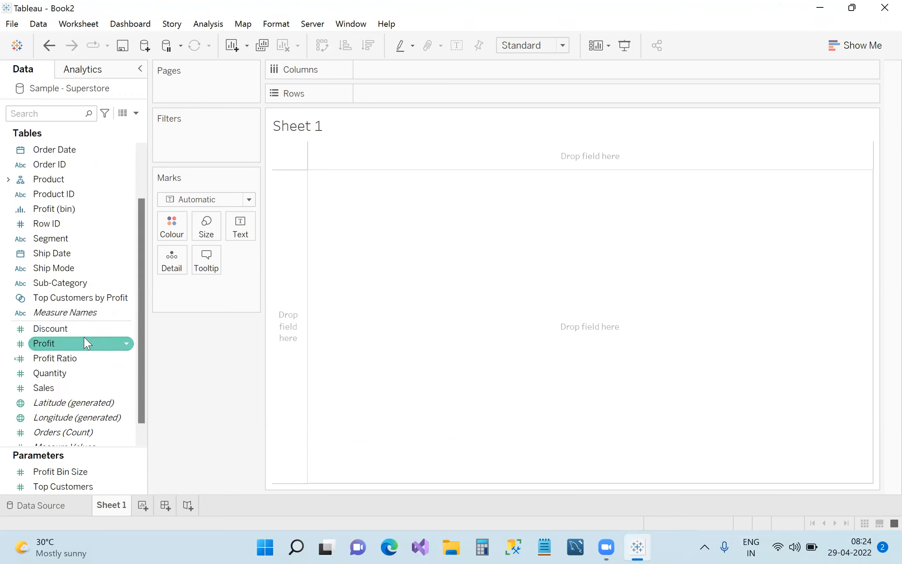
{"action": "left_click", "coordinate": [104, 388]}
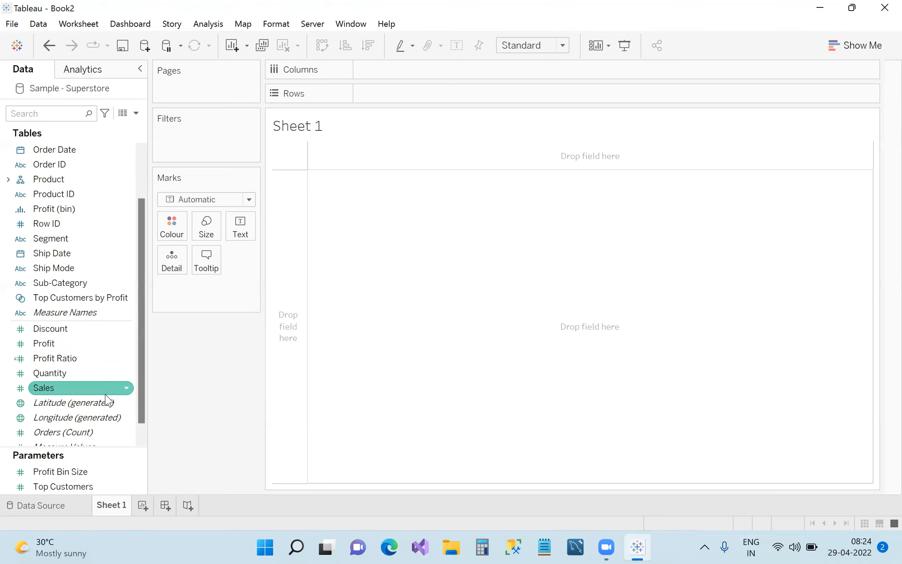
{"action": "key", "text": "Up"}
{"action": "key", "text": "Up"}
{"action": "key", "text": "Up"}
{"action": "key", "text": "Up"}
{"action": "key", "text": "Down"}
{"action": "key", "text": "Down"}
{"action": "key", "text": "Down"}
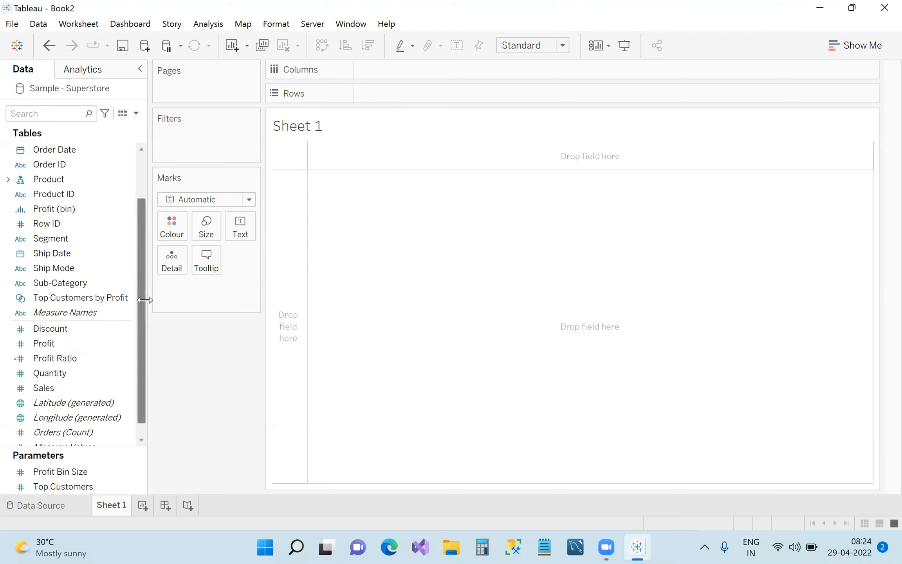
{"action": "scroll", "coordinate": [155, 260], "scroll_direction": "up", "scroll_amount": 2}
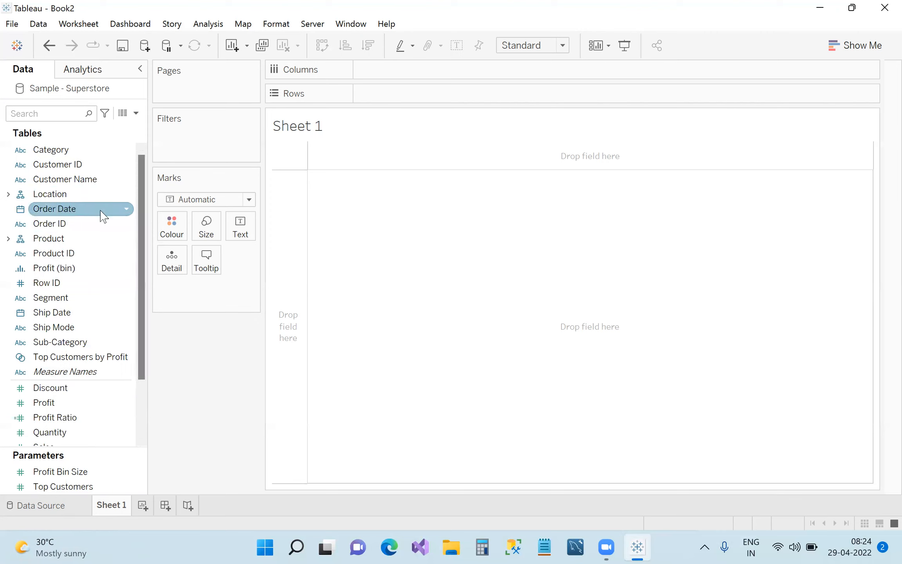
Inspect the available options for the Order Date field without applying any, and review the field list again
{"action": "left_click", "coordinate": [129, 215]}
{"action": "right_click", "coordinate": [127, 210]}
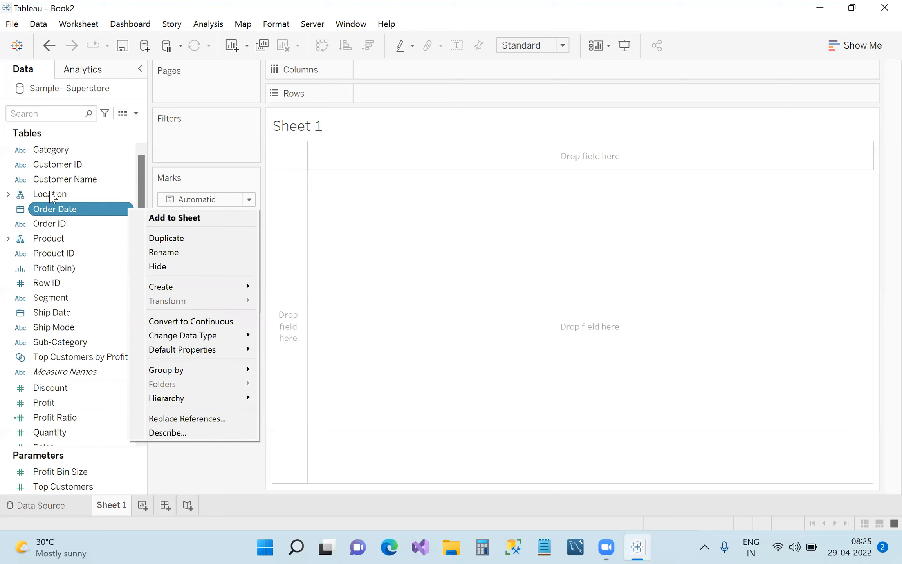
{"action": "left_click", "coordinate": [219, 471]}
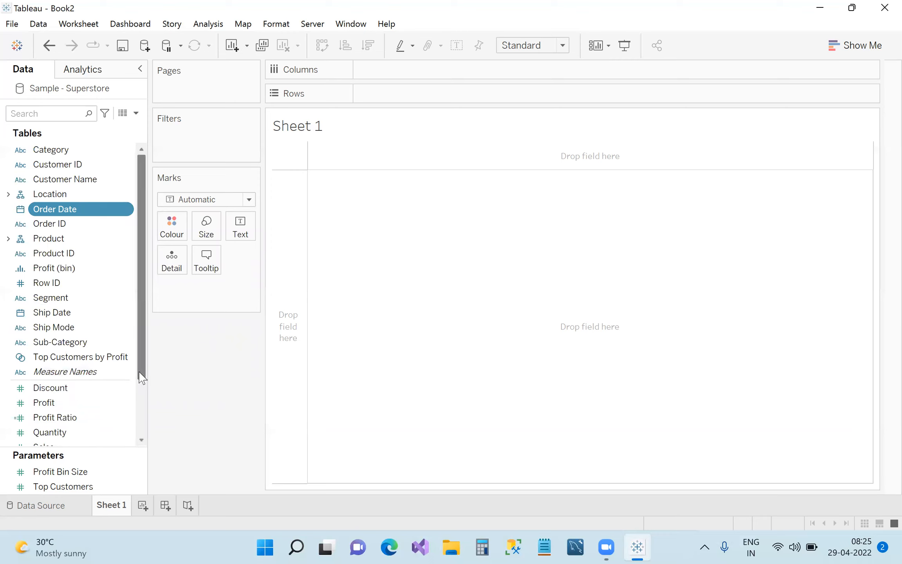
{"action": "mouse_move", "coordinate": [141, 378]}
{"action": "left_mouse_down"}
{"action": "mouse_move", "coordinate": [142, 391]}
{"action": "mouse_move", "coordinate": [145, 365]}
{"action": "left_mouse_up"}
{"action": "left_click_drag", "start_coordinate": [139, 377], "coordinate": [140, 391]}
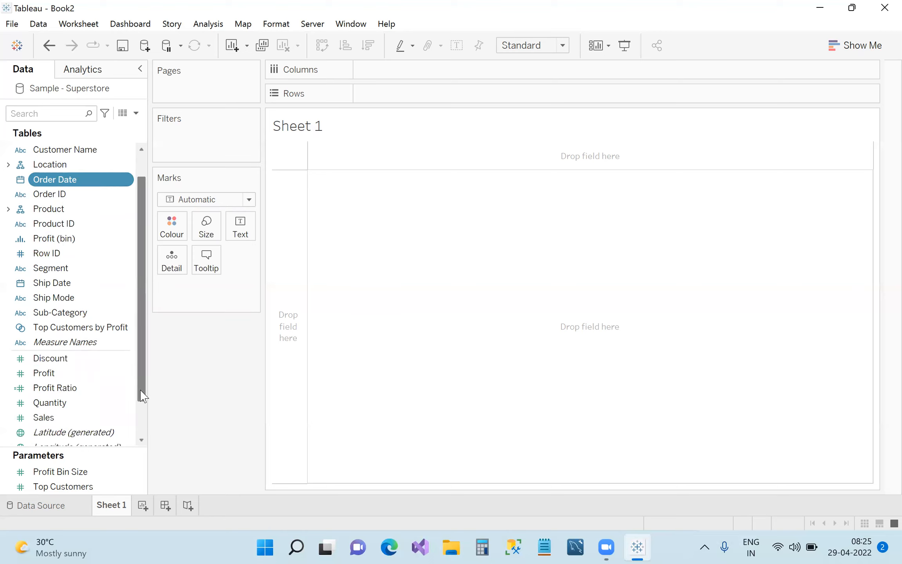
{"action": "scroll", "coordinate": [142, 376], "scroll_direction": "up", "scroll_amount": 3}
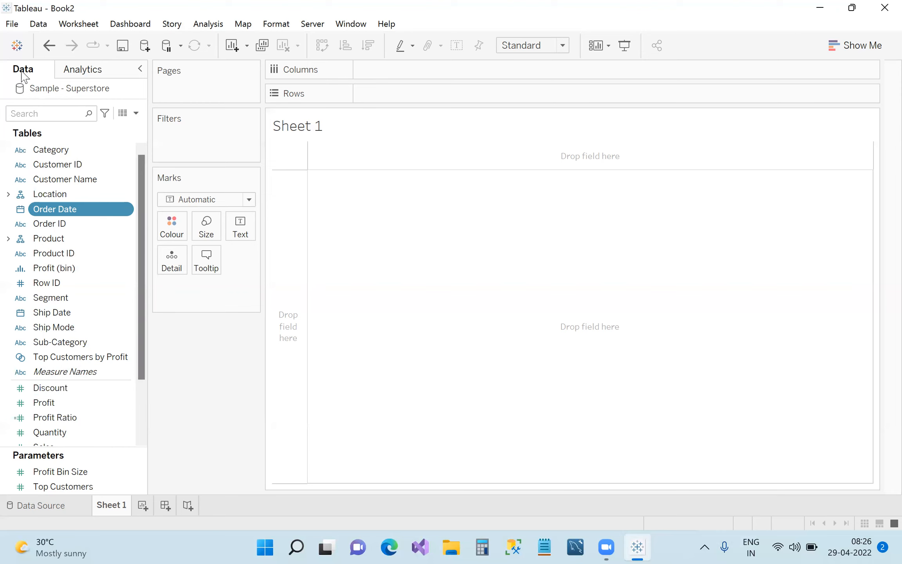
Look over the Analytics options, the Pages card's options and the Show Me control of the empty worksheet without applying anything
{"action": "left_click", "coordinate": [97, 76]}
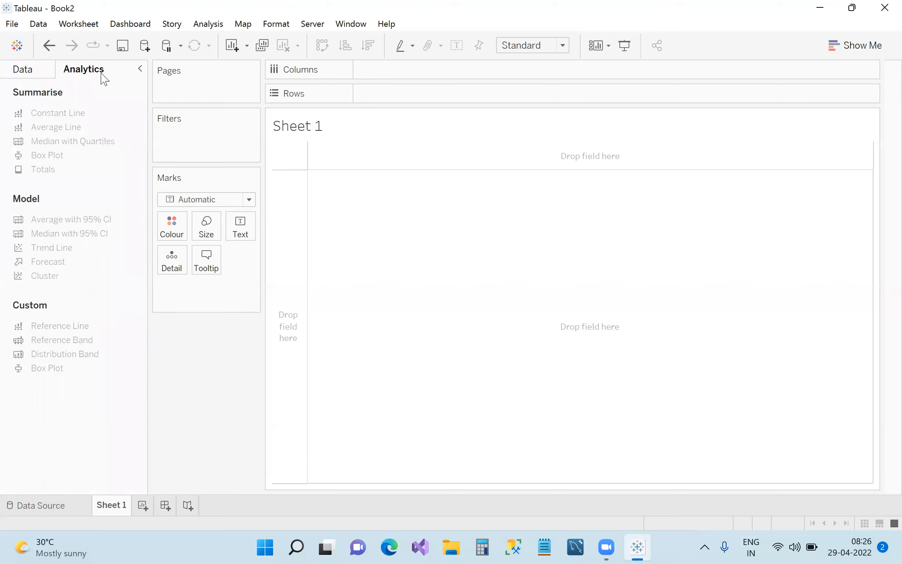
{"action": "left_click", "coordinate": [39, 77]}
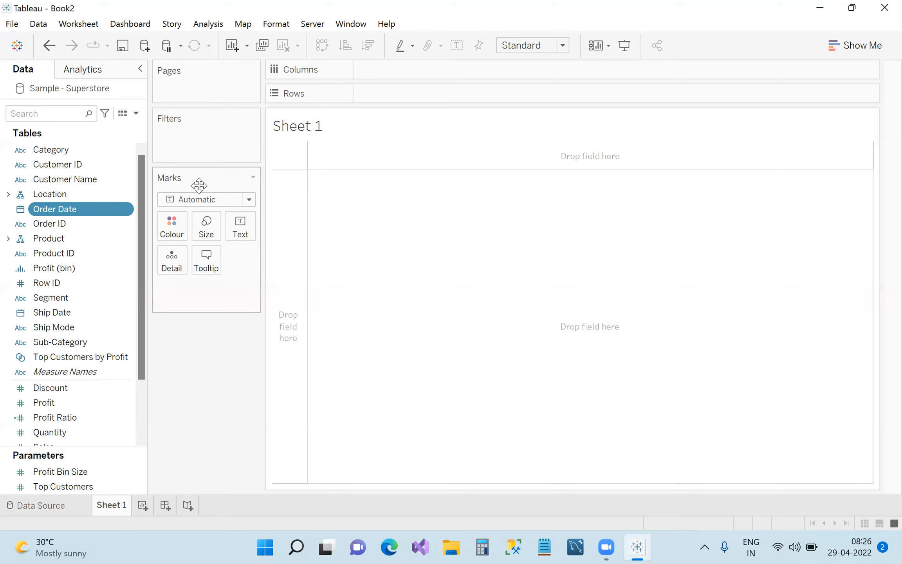
{"action": "left_click_drag", "start_coordinate": [199, 185], "coordinate": [195, 85]}
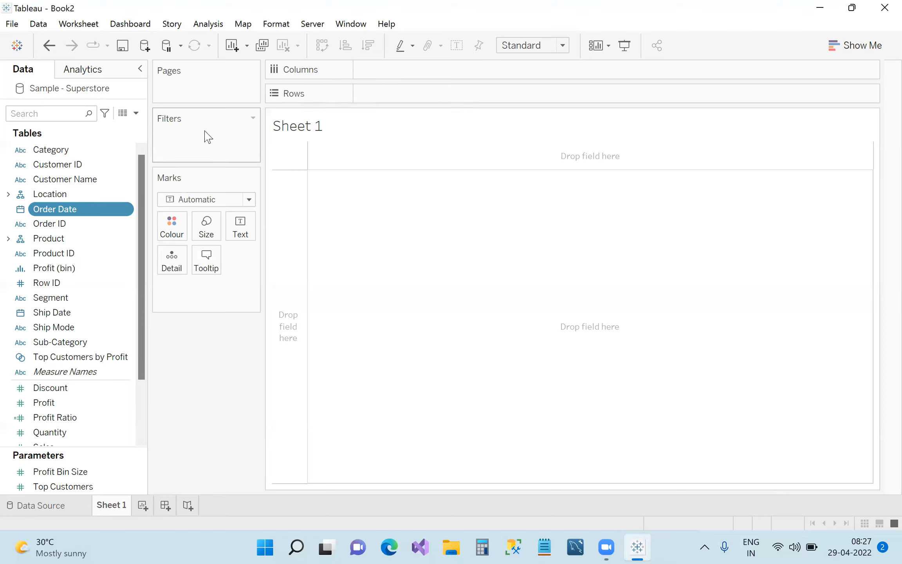
{"action": "left_click", "coordinate": [253, 71]}
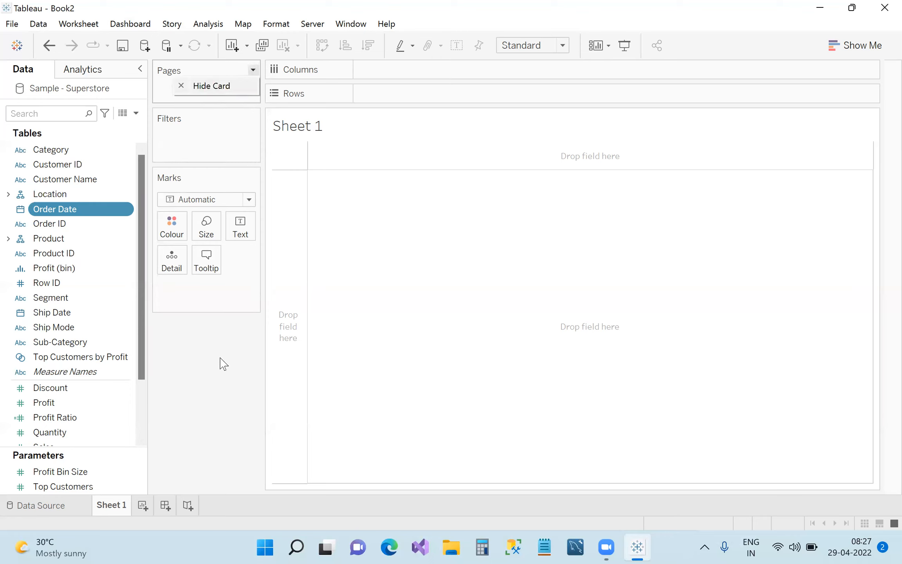
{"action": "key", "text": "Escape"}
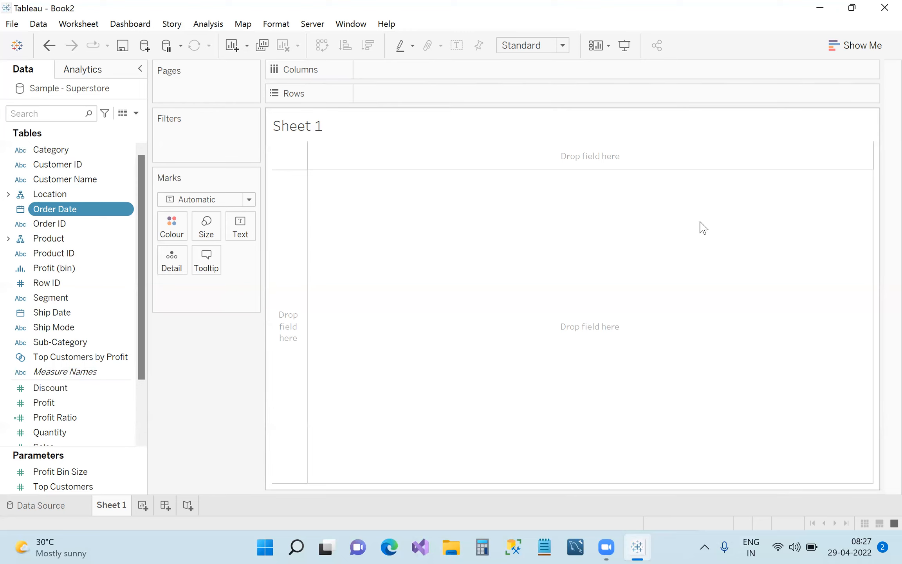
{"action": "left_click", "coordinate": [863, 54]}
{"action": "left_click", "coordinate": [867, 44]}
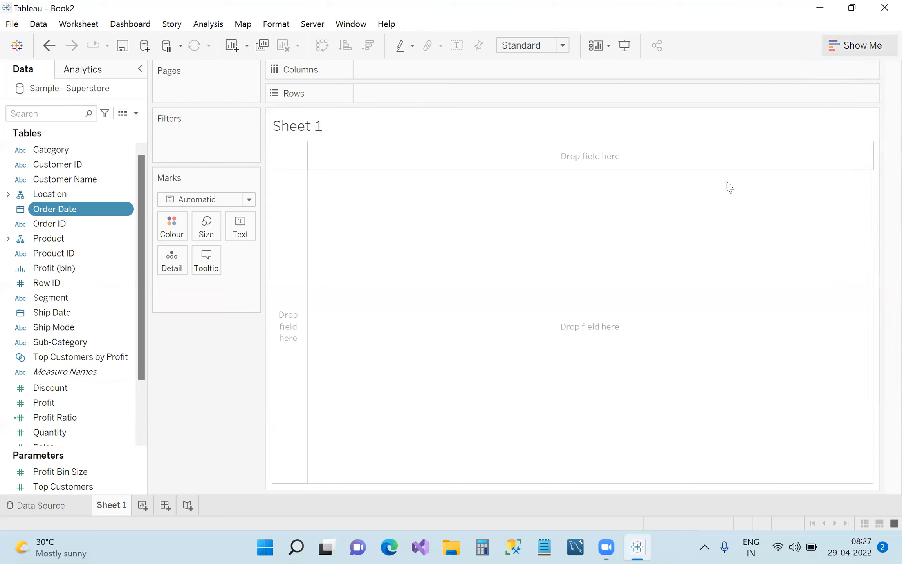
Place the Segment dimension on Columns, and move it to Rows to compare the two layouts
{"action": "left_click", "coordinate": [117, 299], "text": "ctrl"}
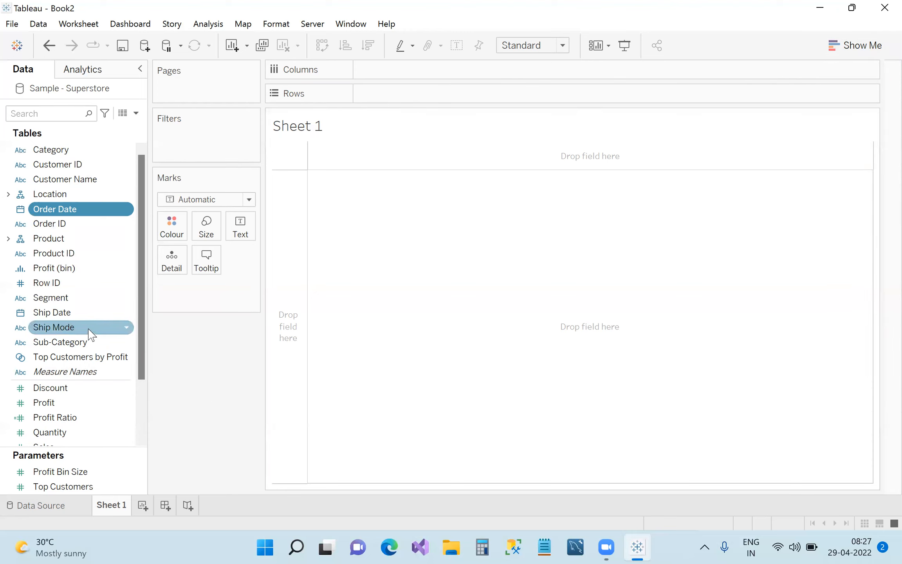
{"action": "left_click_drag", "start_coordinate": [73, 303], "coordinate": [401, 71]}
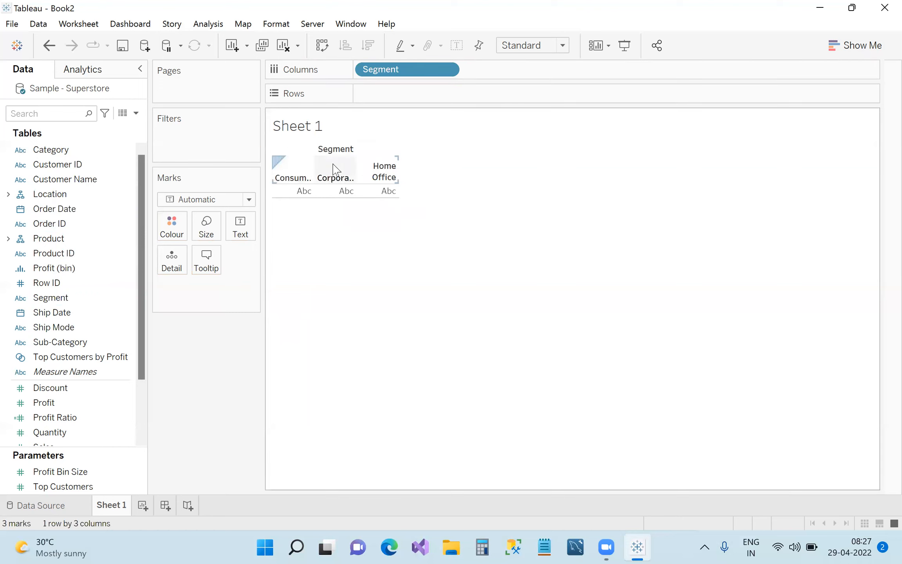
{"action": "left_click_drag", "start_coordinate": [377, 68], "coordinate": [396, 104]}
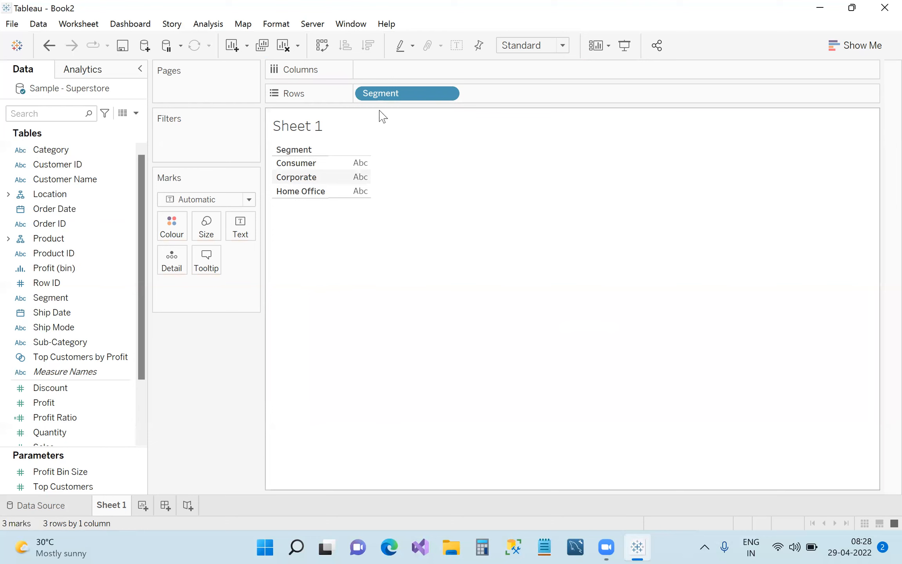
Examine the Segment column's values in the Orders data preview of the data source, and return to Sheet 1
{"action": "left_click", "coordinate": [52, 507]}
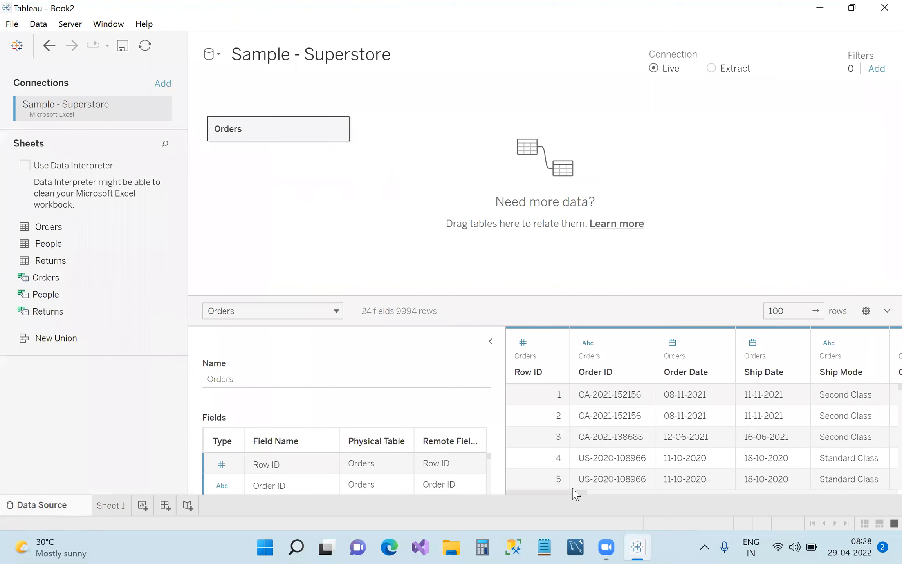
{"action": "left_click_drag", "start_coordinate": [579, 493], "coordinate": [684, 494]}
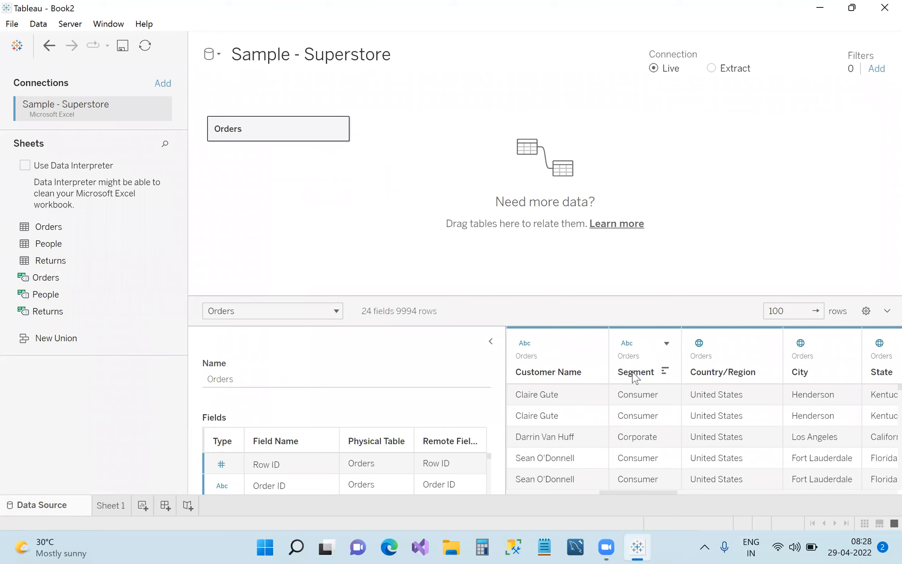
{"action": "scroll", "coordinate": [641, 405], "scroll_direction": "down", "scroll_amount": 1}
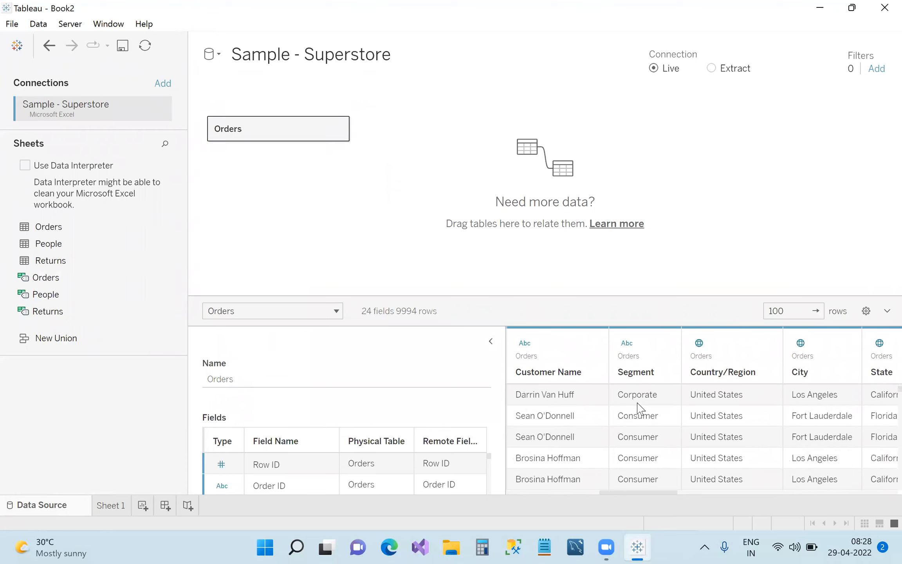
{"action": "scroll", "coordinate": [652, 427], "scroll_direction": "up", "scroll_amount": 1}
{"action": "scroll", "coordinate": [648, 416], "scroll_direction": "down", "scroll_amount": 2}
{"action": "scroll", "coordinate": [650, 416], "scroll_direction": "down", "scroll_amount": 3}
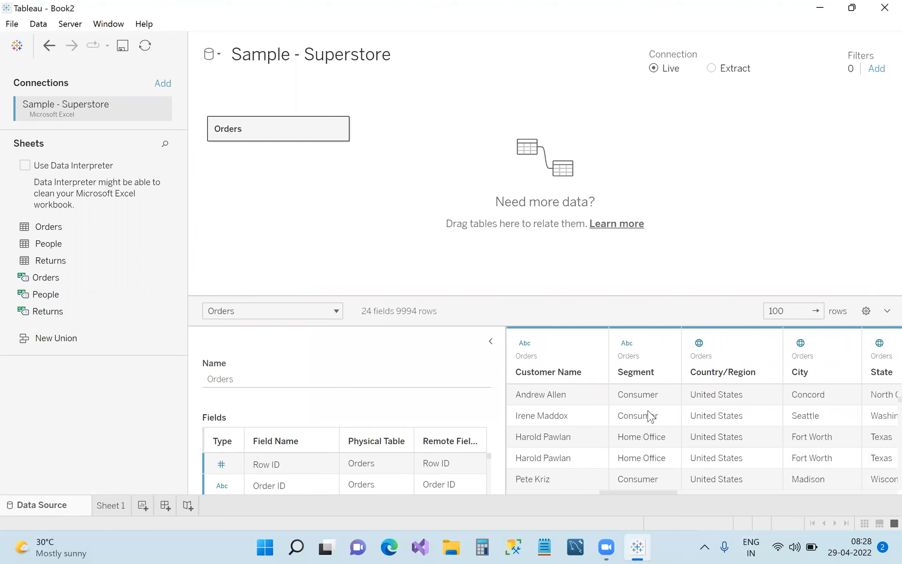
{"action": "scroll", "coordinate": [647, 399], "scroll_direction": "down", "scroll_amount": 6}
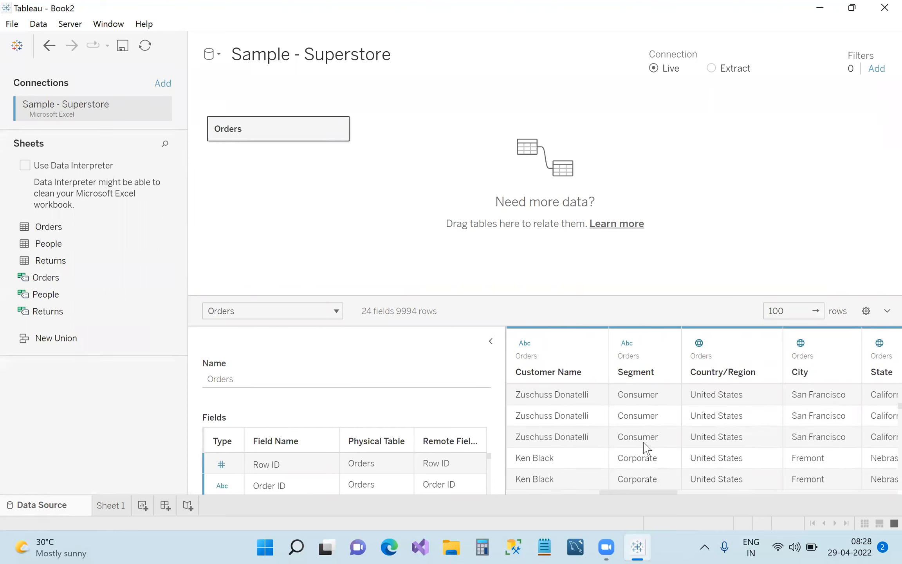
{"action": "scroll", "coordinate": [642, 431], "scroll_direction": "down", "scroll_amount": 1}
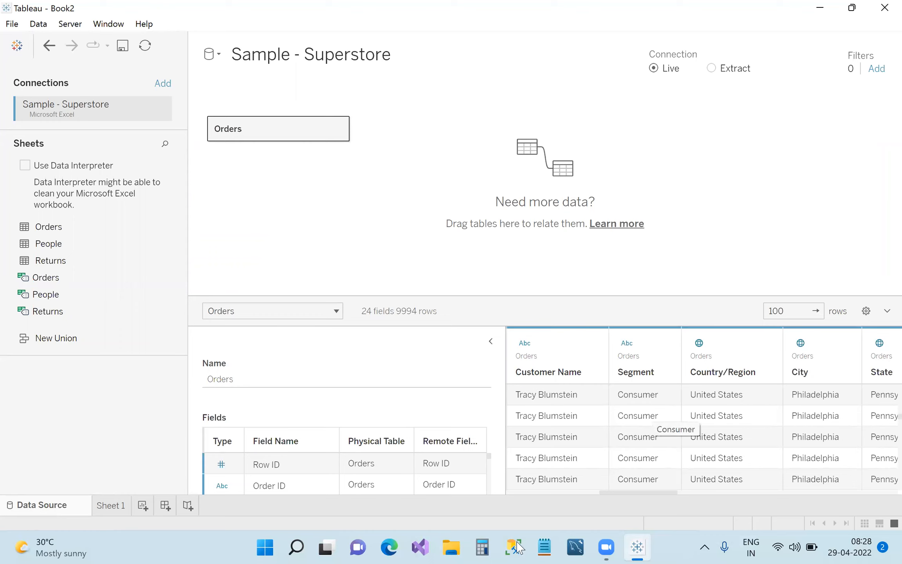
{"action": "left_click", "coordinate": [110, 505]}
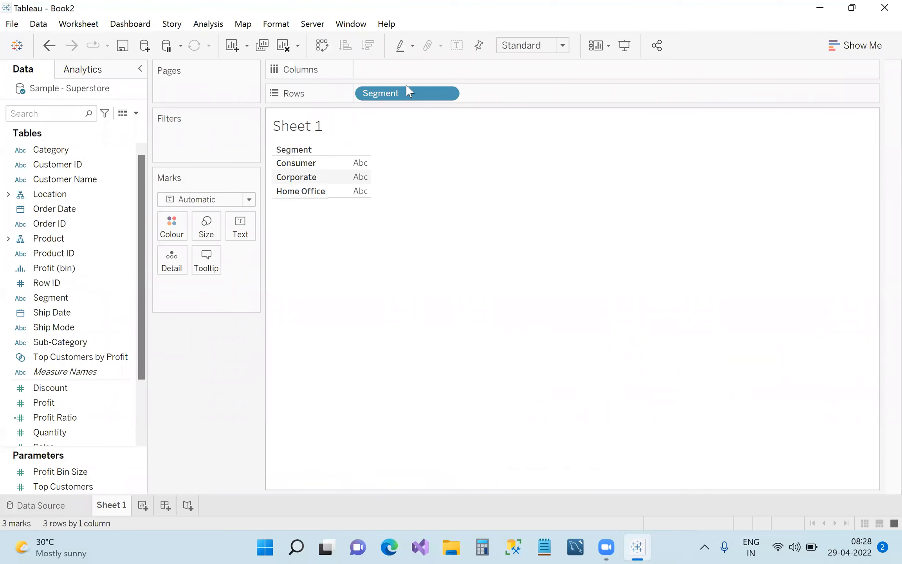
Remove Segment from Rows, and try the Product hierarchy's Manufacturer field there before clearing the shelf
{"action": "left_click_drag", "start_coordinate": [407, 88], "coordinate": [57, 200]}
{"action": "left_click_drag", "start_coordinate": [73, 237], "coordinate": [402, 89]}
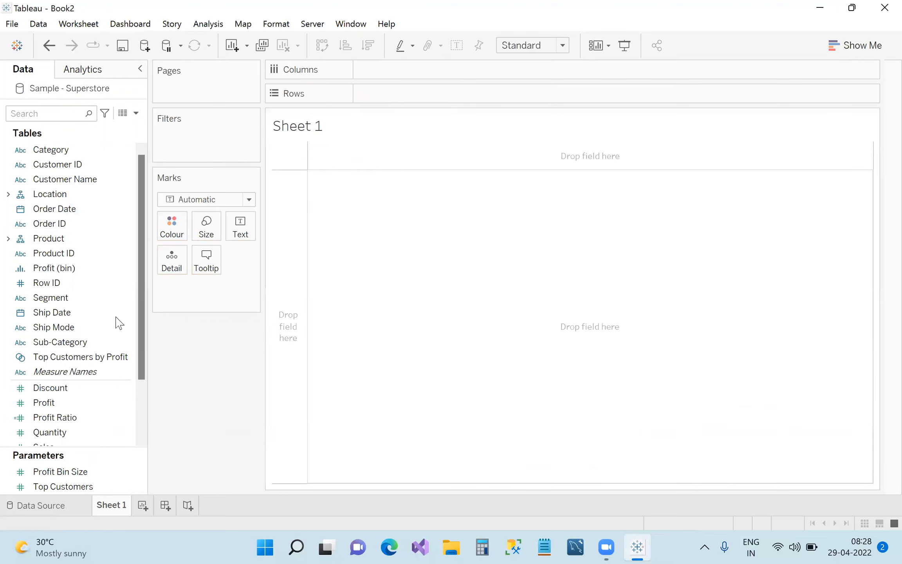
{"action": "mouse_move", "coordinate": [66, 240]}
{"action": "left_mouse_down"}
{"action": "mouse_move", "coordinate": [401, 109]}
{"action": "mouse_move", "coordinate": [396, 101]}
{"action": "left_mouse_up"}
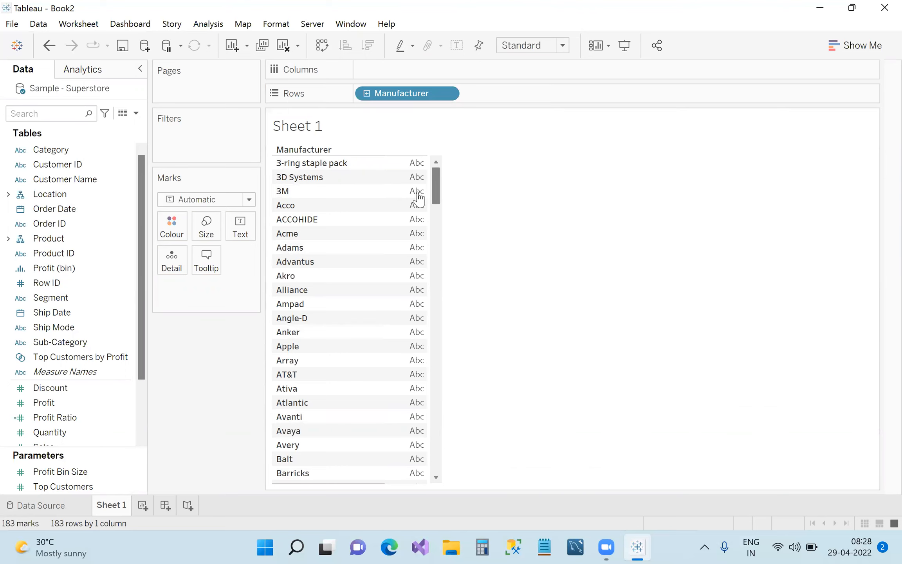
{"action": "left_click_drag", "start_coordinate": [413, 94], "coordinate": [219, 374]}
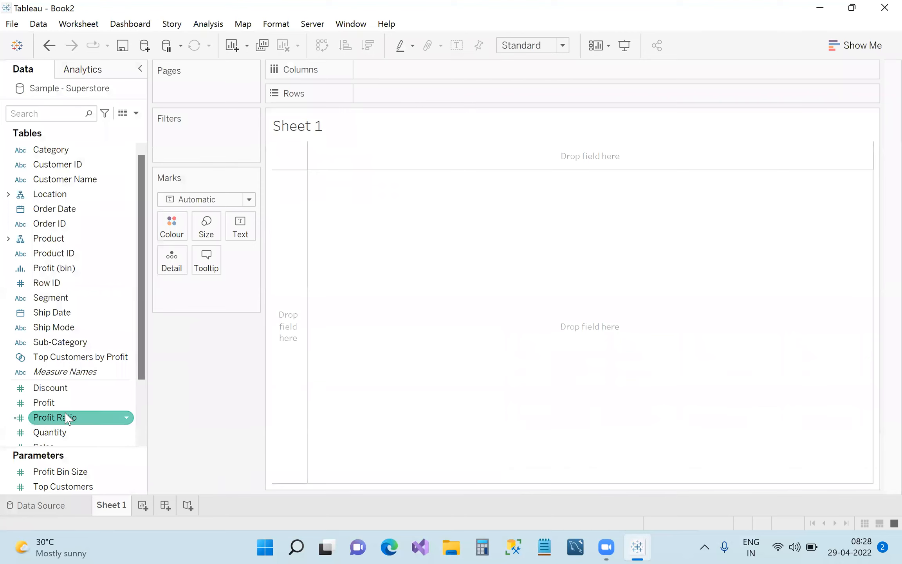
Place the Profit measure on Rows and inspect its aggregation and field options without changing any
{"action": "left_click_drag", "start_coordinate": [44, 403], "coordinate": [410, 98]}
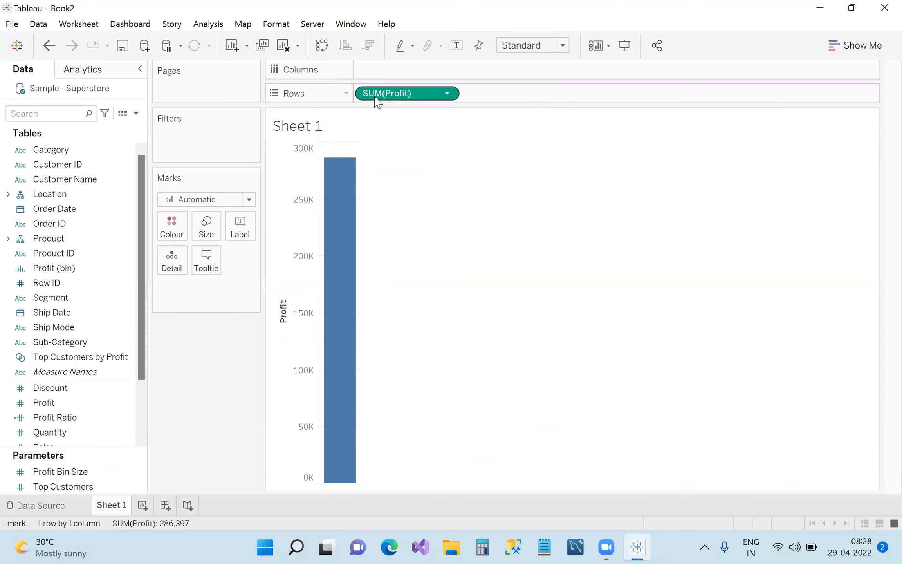
{"action": "left_click", "coordinate": [450, 95]}
{"action": "mouse_move", "coordinate": [451, 229]}
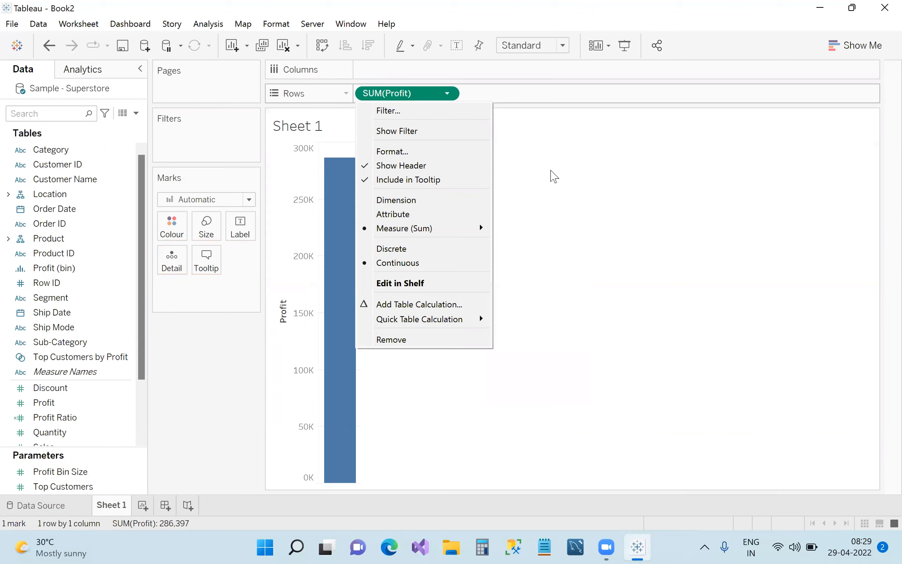
{"action": "left_click", "coordinate": [553, 176]}
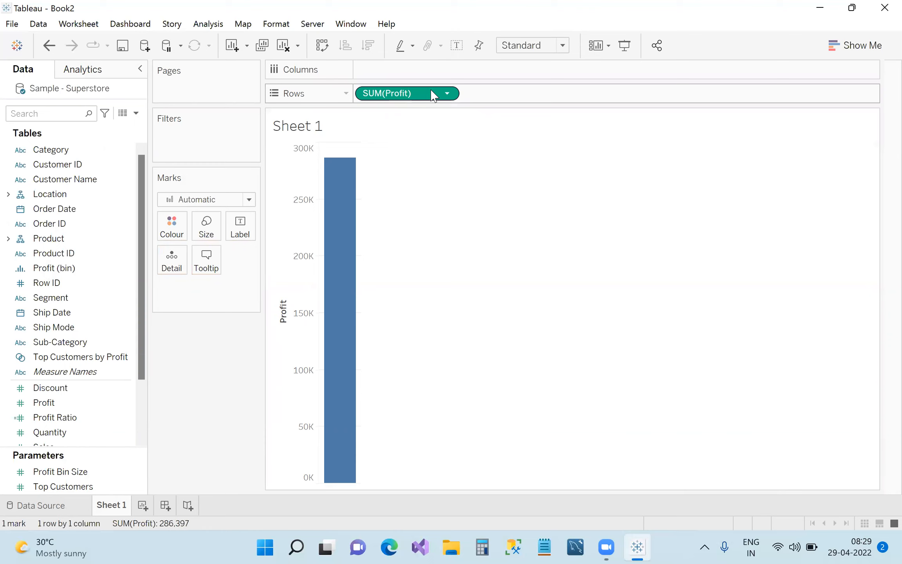
Clear Profit from Rows, and try Customer ID there as a dimension before emptying the shelf again
{"action": "left_click_drag", "start_coordinate": [416, 93], "coordinate": [202, 424]}
{"action": "mouse_move", "coordinate": [78, 403]}
{"action": "left_mouse_down"}
{"action": "mouse_move", "coordinate": [99, 395]}
{"action": "mouse_move", "coordinate": [407, 87]}
{"action": "mouse_move", "coordinate": [408, 99]}
{"action": "left_mouse_up"}
{"action": "left_click_drag", "start_coordinate": [431, 96], "coordinate": [122, 310]}
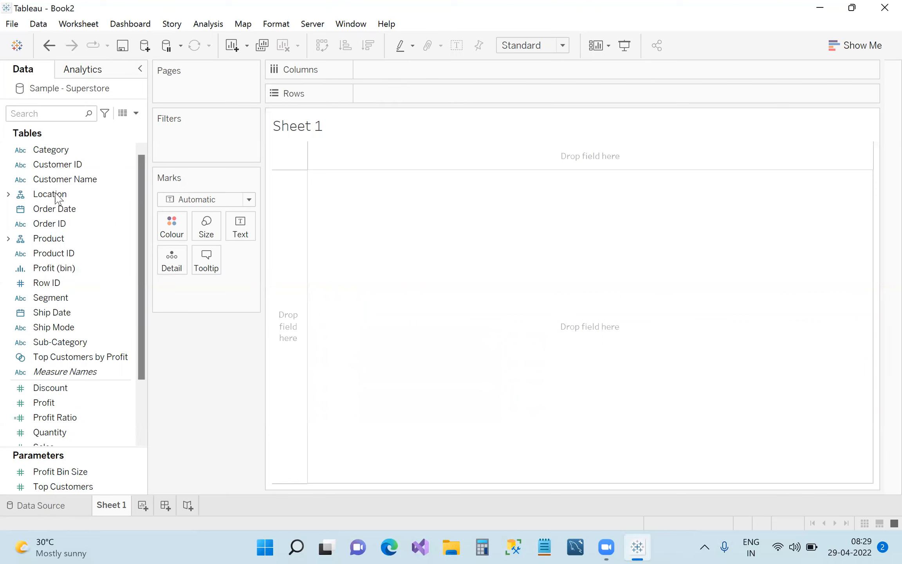
{"action": "left_click_drag", "start_coordinate": [66, 170], "coordinate": [408, 93]}
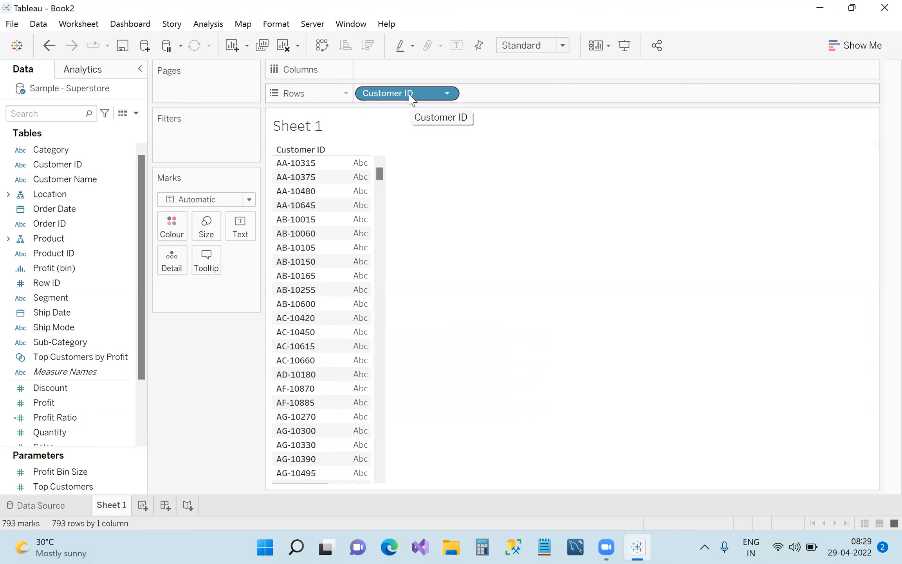
{"action": "left_click_drag", "start_coordinate": [410, 98], "coordinate": [219, 413]}
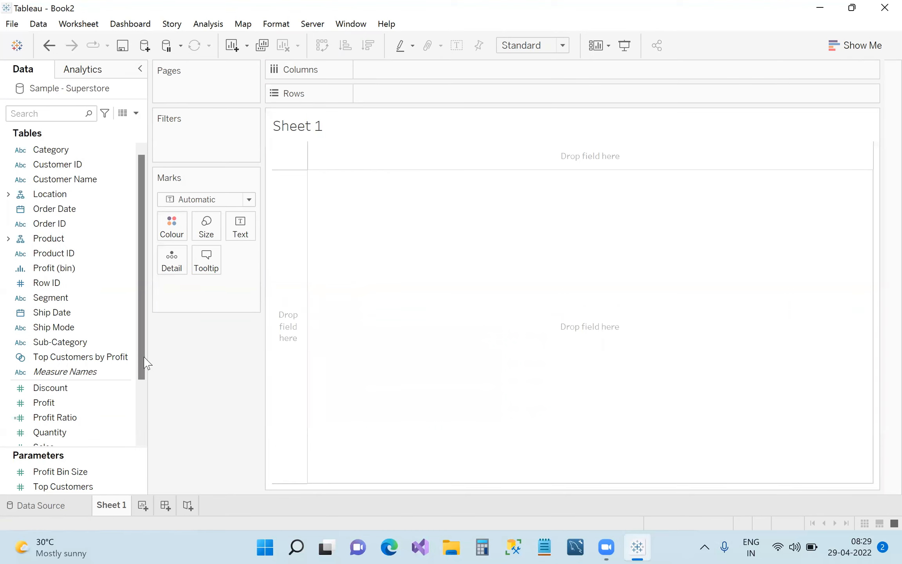
Build a bar chart of profit per segment with Segment on Columns and Profit on Rows, and inspect the Consumer bar
{"action": "mouse_move", "coordinate": [141, 357]}
{"action": "left_mouse_down"}
{"action": "mouse_move", "coordinate": [143, 376]}
{"action": "mouse_move", "coordinate": [146, 348]}
{"action": "left_mouse_up"}
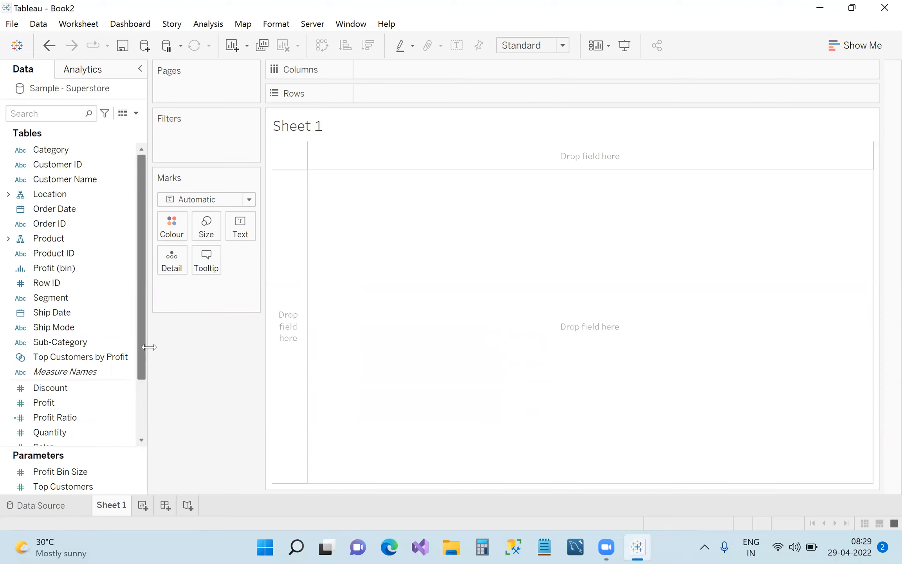
{"action": "left_click", "coordinate": [46, 284]}
{"action": "left_click_drag", "start_coordinate": [41, 298], "coordinate": [389, 80]}
{"action": "left_click", "coordinate": [99, 409]}
{"action": "left_click_drag", "start_coordinate": [99, 409], "coordinate": [426, 97]}
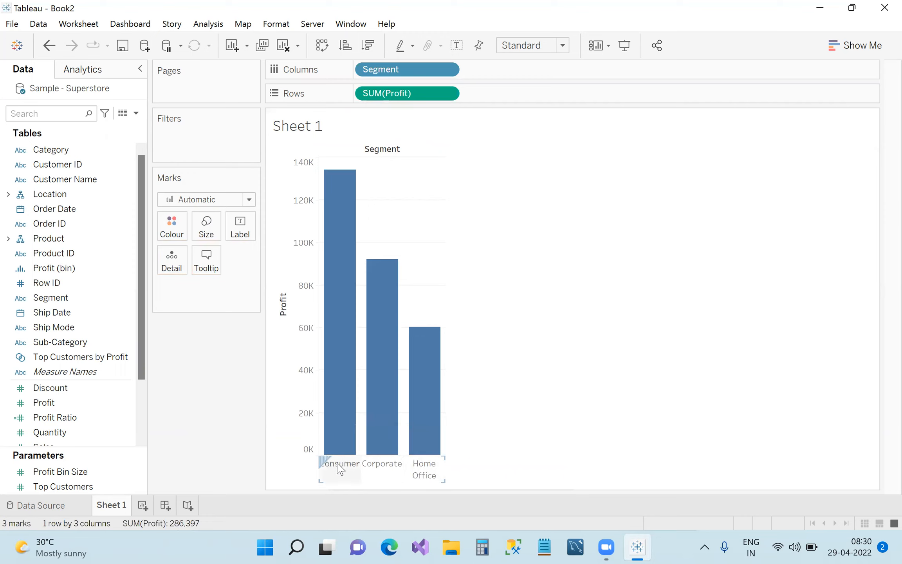
{"action": "mouse_move", "coordinate": [352, 451]}
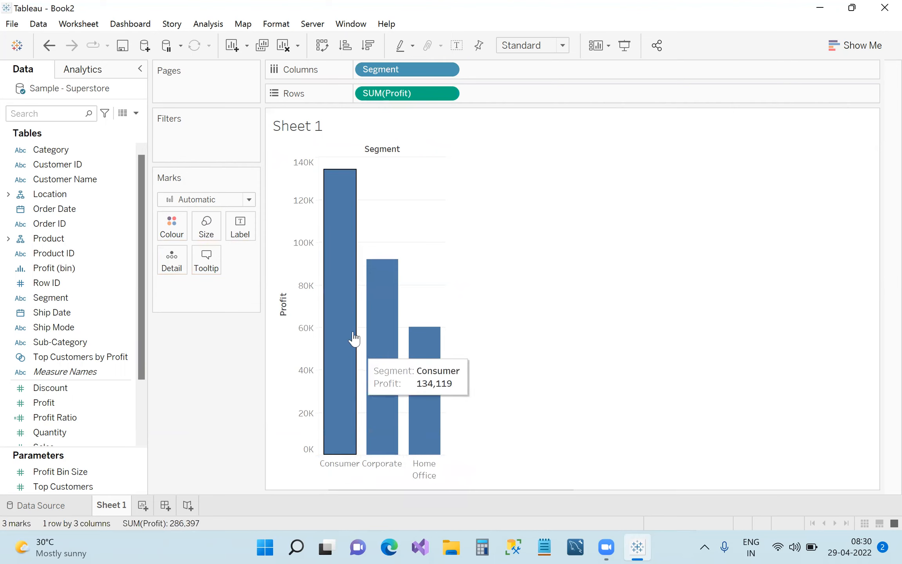
{"action": "mouse_move", "coordinate": [355, 184]}
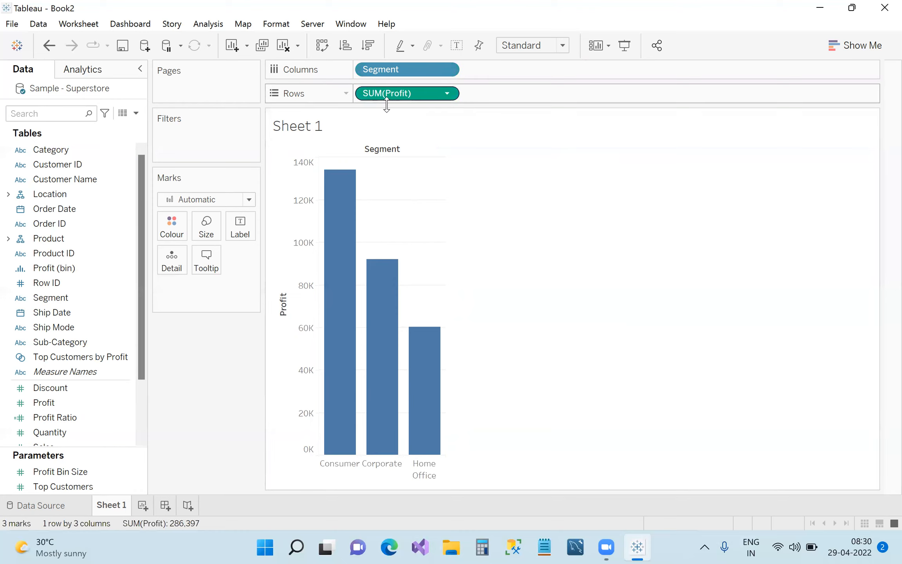
Swap the chart's rows and columns so that the segment profit bars run horizontally, comparing both orientations
{"action": "left_click", "coordinate": [322, 49]}
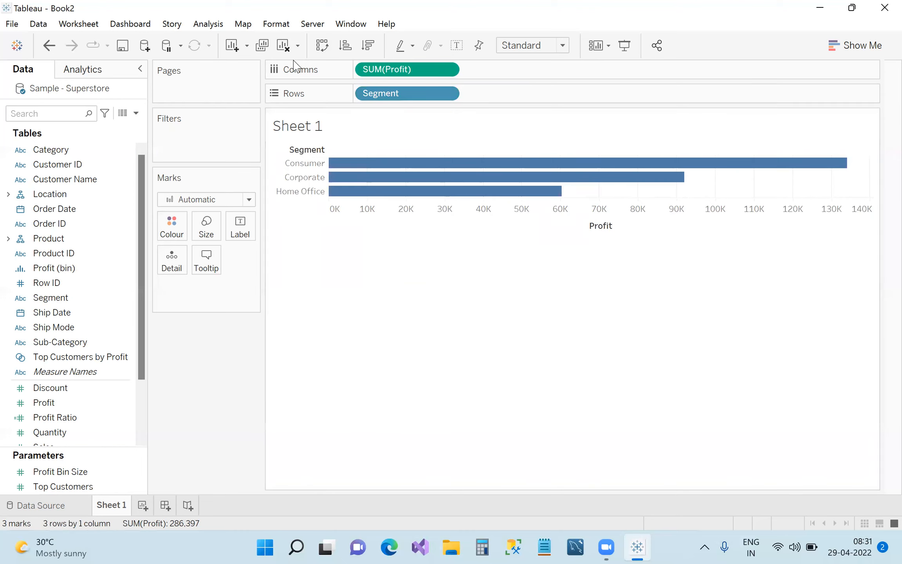
{"action": "left_click", "coordinate": [322, 46]}
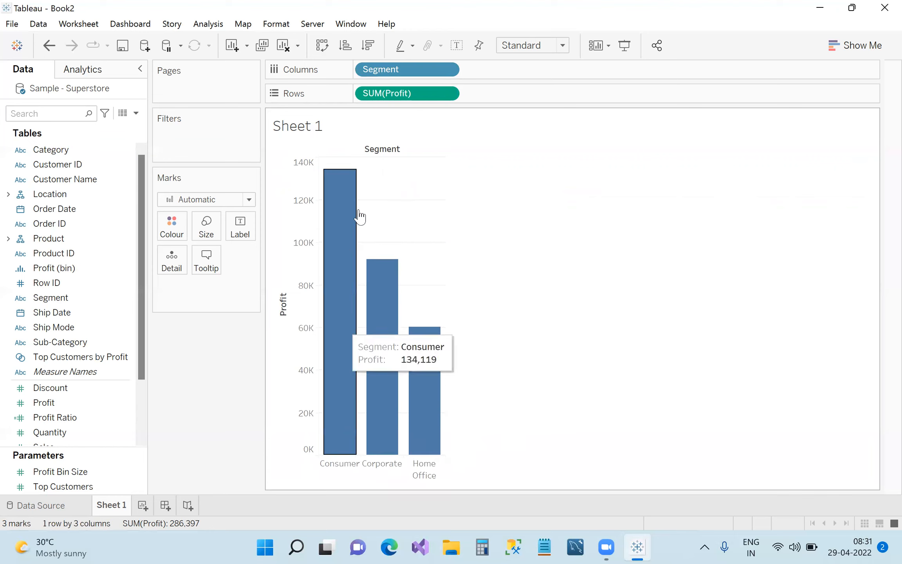
{"action": "left_click", "coordinate": [321, 46]}
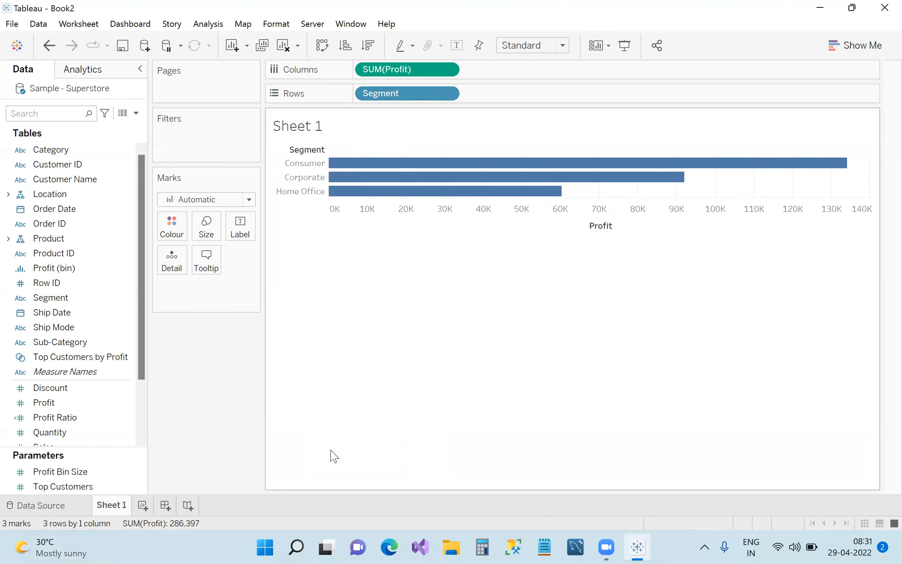
Review the Orders data preview from its first columns in the data source, and go back to Sheet 1
{"action": "left_click", "coordinate": [62, 507]}
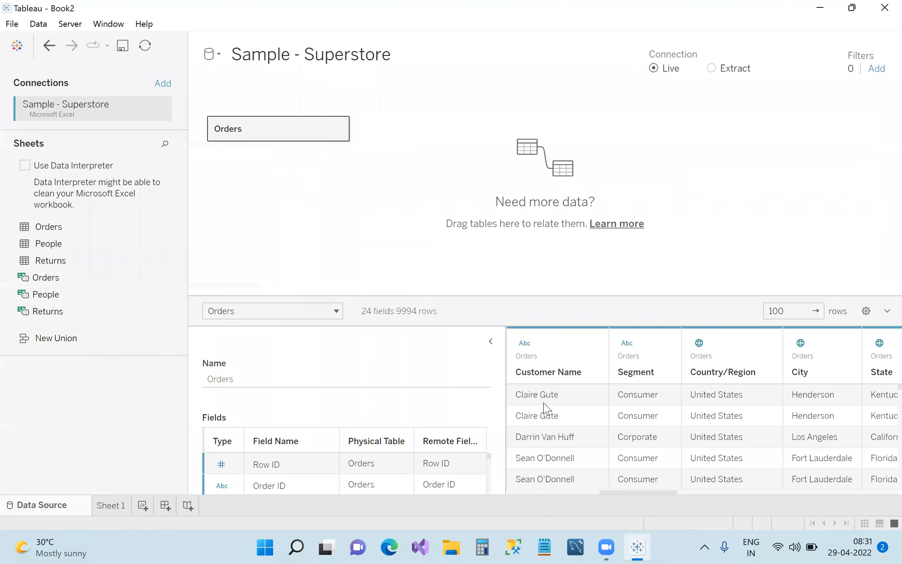
{"action": "left_click_drag", "start_coordinate": [626, 494], "coordinate": [524, 493]}
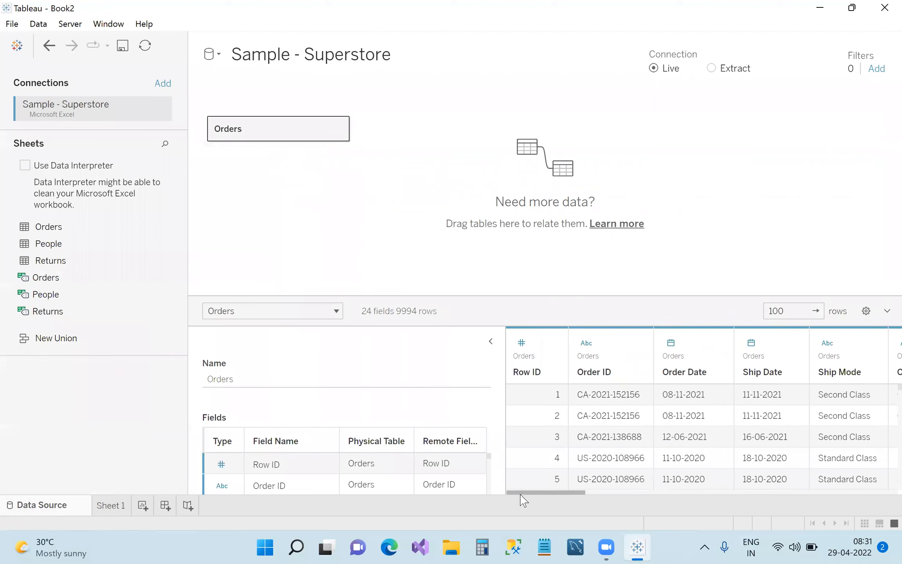
{"action": "left_click", "coordinate": [114, 504]}
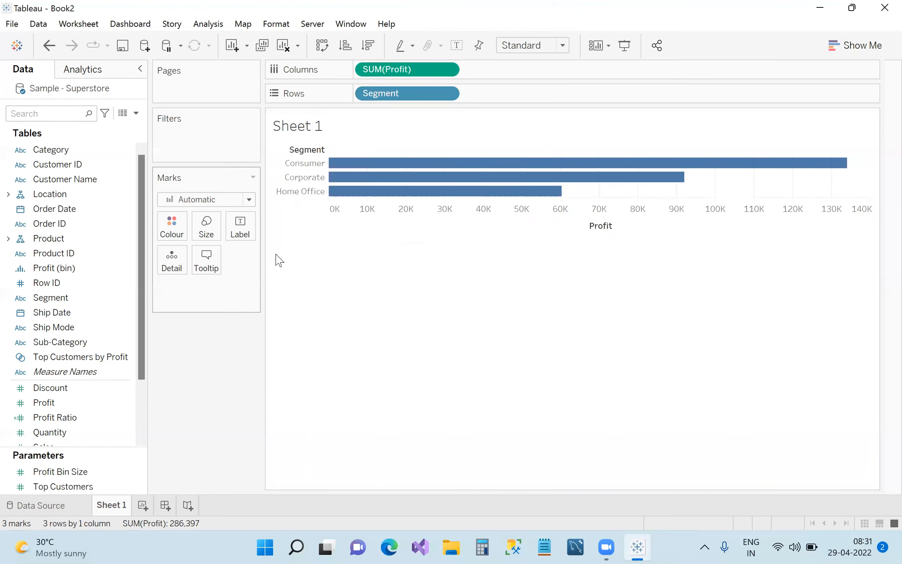
Compare the Orders data preview in the data source with the profit-by-segment chart on Sheet 1, ending on Sheet 1
{"action": "left_click", "coordinate": [63, 505]}
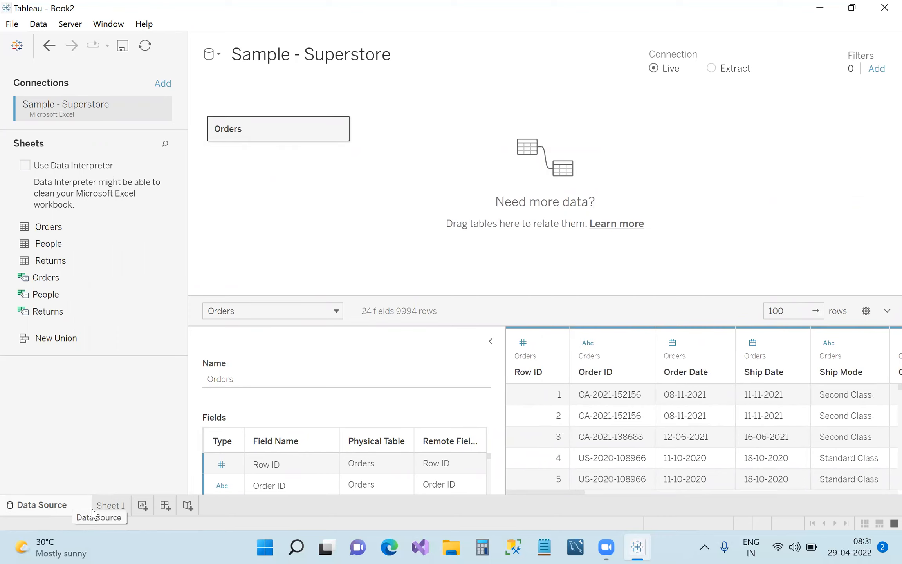
{"action": "left_click", "coordinate": [112, 505]}
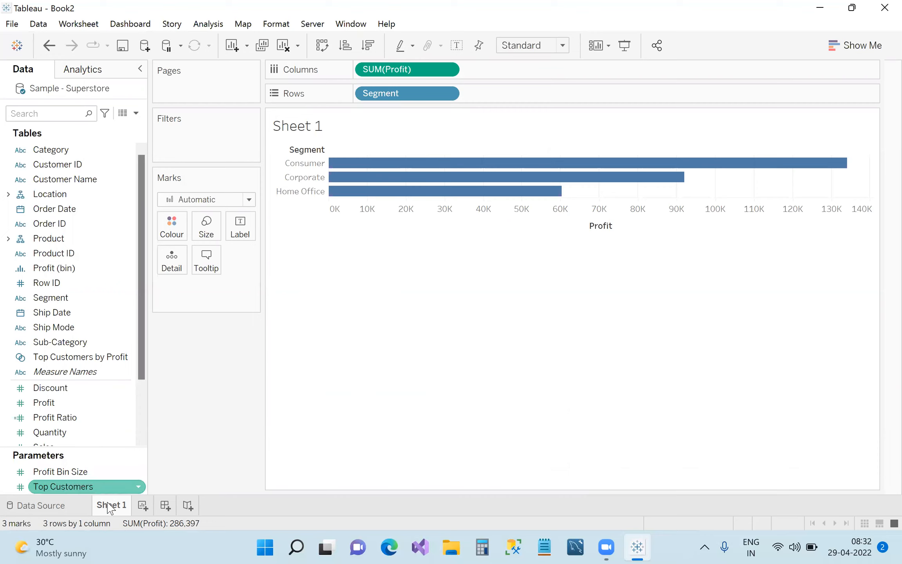
{"action": "left_click", "coordinate": [67, 506]}
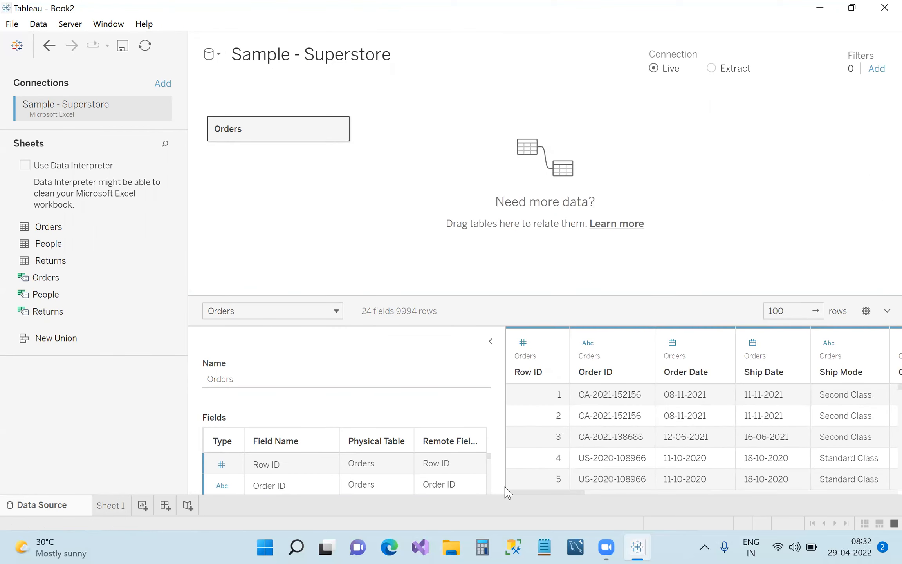
{"action": "left_click", "coordinate": [110, 507]}
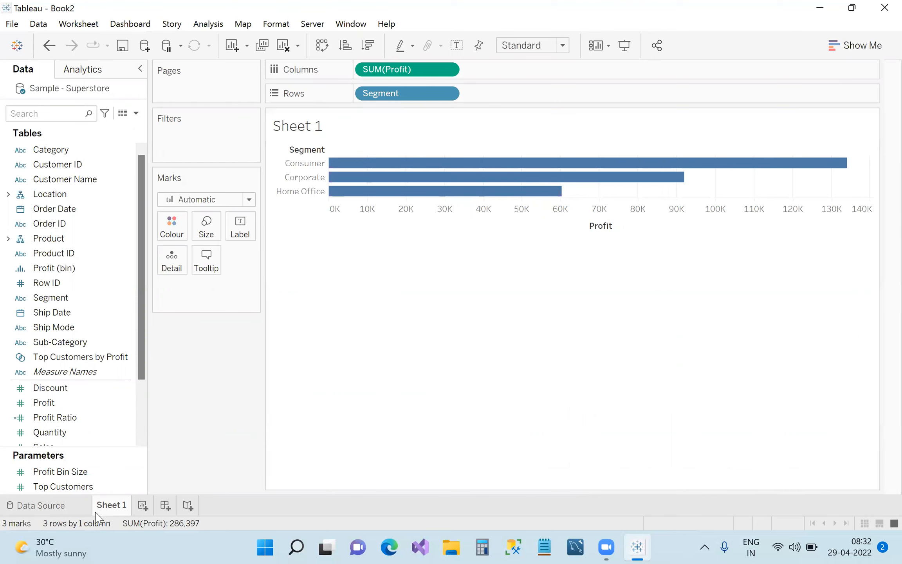
{"action": "left_click", "coordinate": [59, 507]}
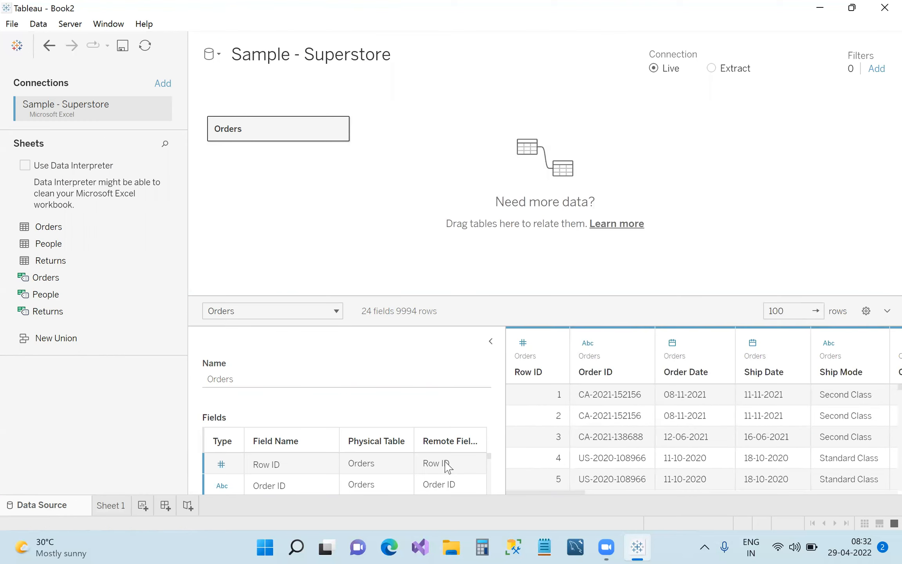
{"action": "mouse_move", "coordinate": [531, 494]}
{"action": "left_mouse_down"}
{"action": "mouse_move", "coordinate": [685, 503]}
{"action": "mouse_move", "coordinate": [608, 491]}
{"action": "mouse_move", "coordinate": [529, 500]}
{"action": "left_mouse_up"}
{"action": "left_click", "coordinate": [112, 506]}
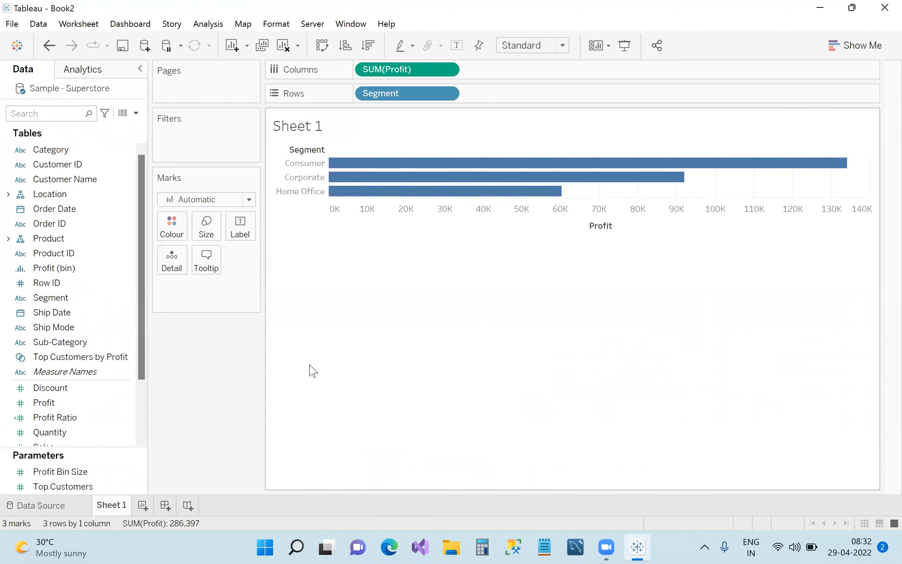
{"action": "mouse_move", "coordinate": [386, 169]}
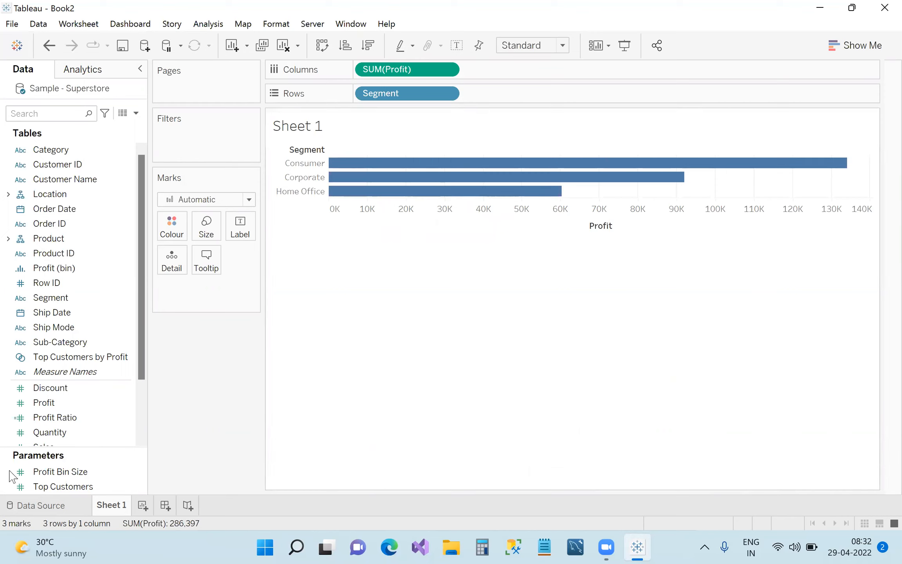
{"action": "left_click", "coordinate": [40, 505]}
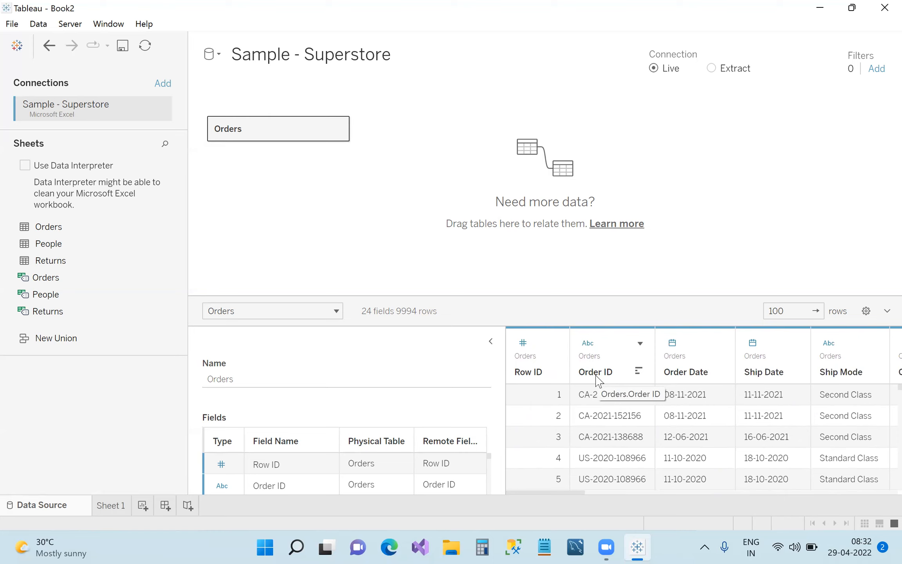
{"action": "left_click", "coordinate": [118, 511]}
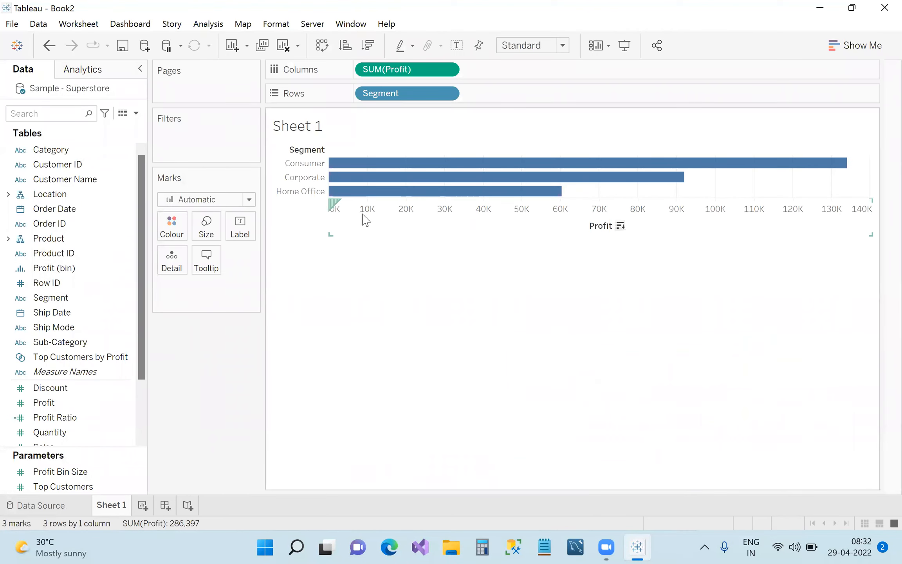
{"action": "left_click", "coordinate": [75, 509]}
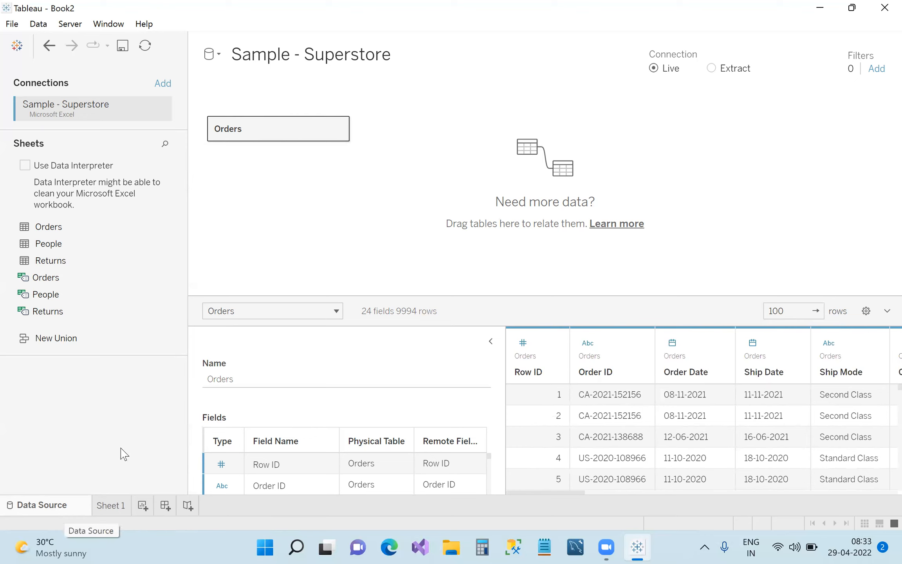
{"action": "mouse_move", "coordinate": [116, 516]}
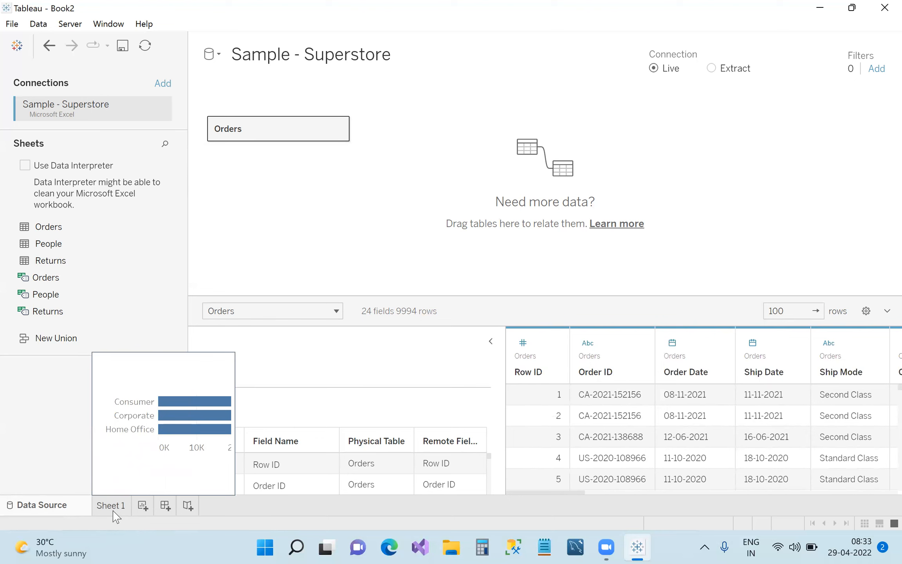
{"action": "left_click", "coordinate": [115, 507]}
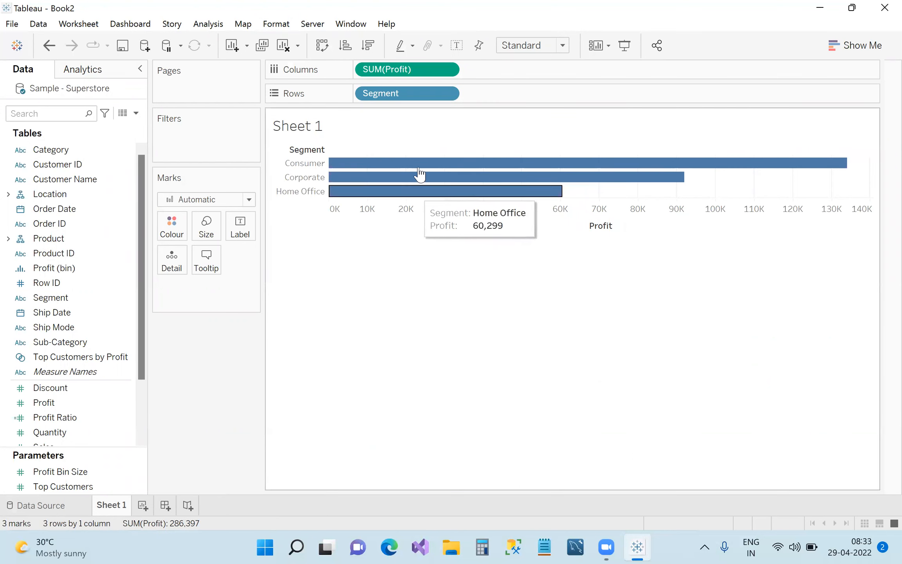
Swap rows and columns to show the segment profit bars vertically, and inspect the individual bars
{"action": "left_click", "coordinate": [322, 45]}
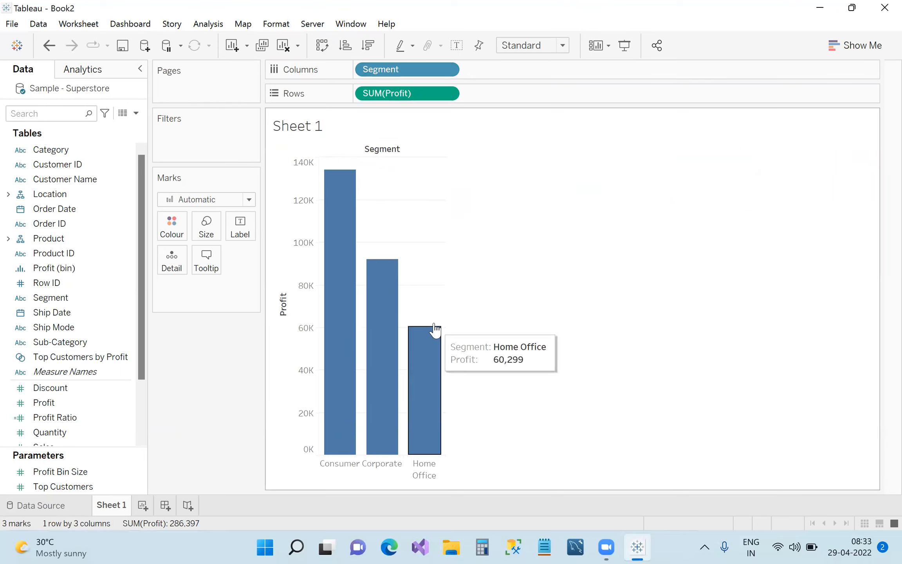
{"action": "mouse_move", "coordinate": [371, 266]}
{"action": "mouse_move", "coordinate": [342, 190]}
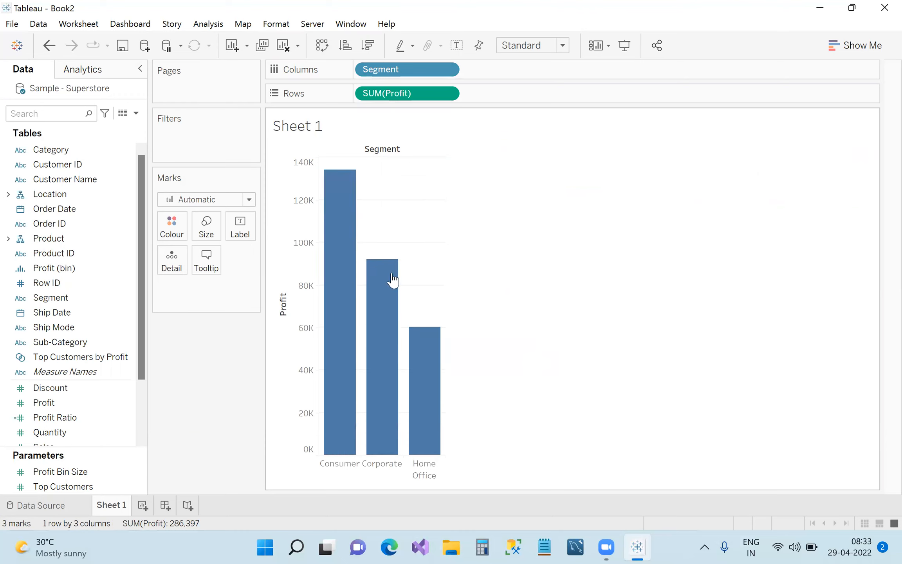
{"action": "mouse_move", "coordinate": [395, 299]}
Add Profit as the label on the segment bars and make the label text bold
{"action": "scroll", "coordinate": [142, 378], "scroll_direction": "down", "scroll_amount": 2}
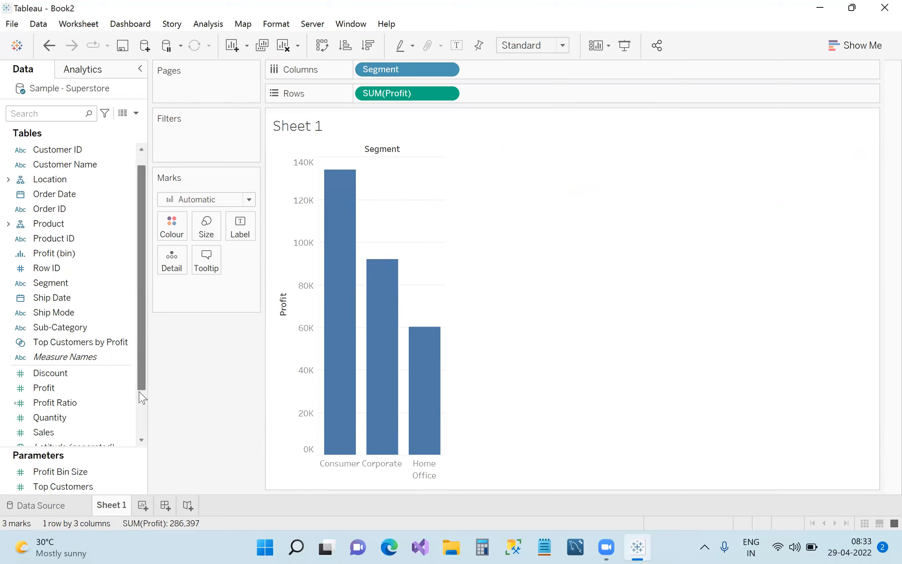
{"action": "left_click_drag", "start_coordinate": [58, 377], "coordinate": [245, 227]}
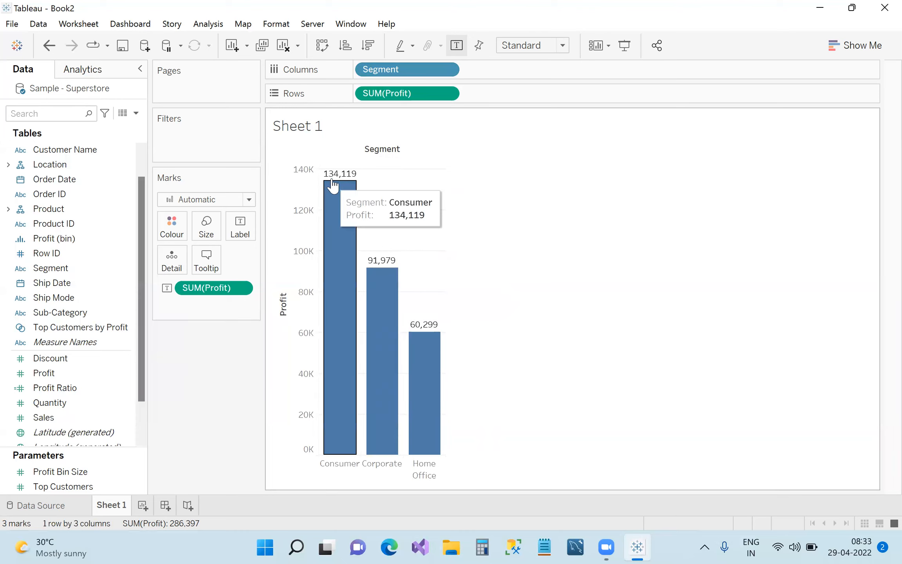
{"action": "left_click", "coordinate": [240, 227]}
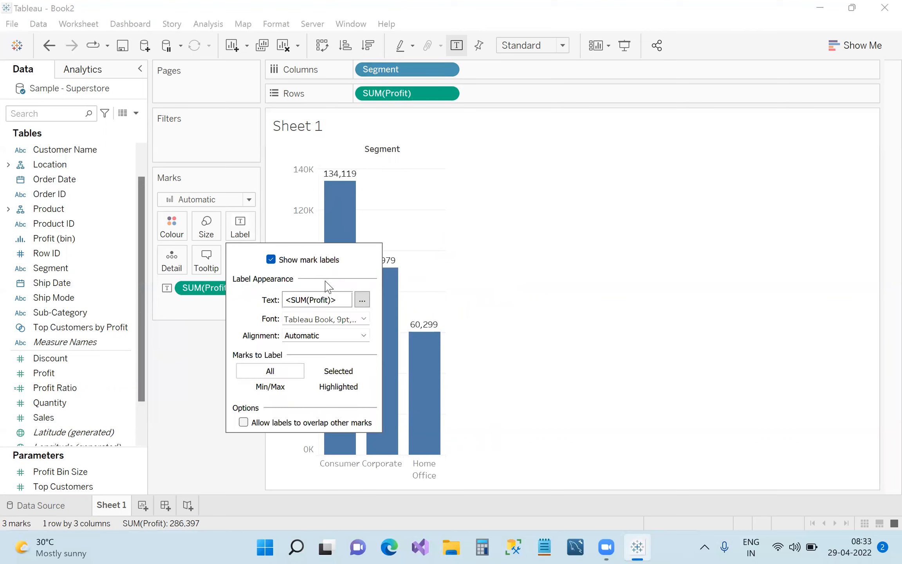
{"action": "left_click", "coordinate": [363, 301]}
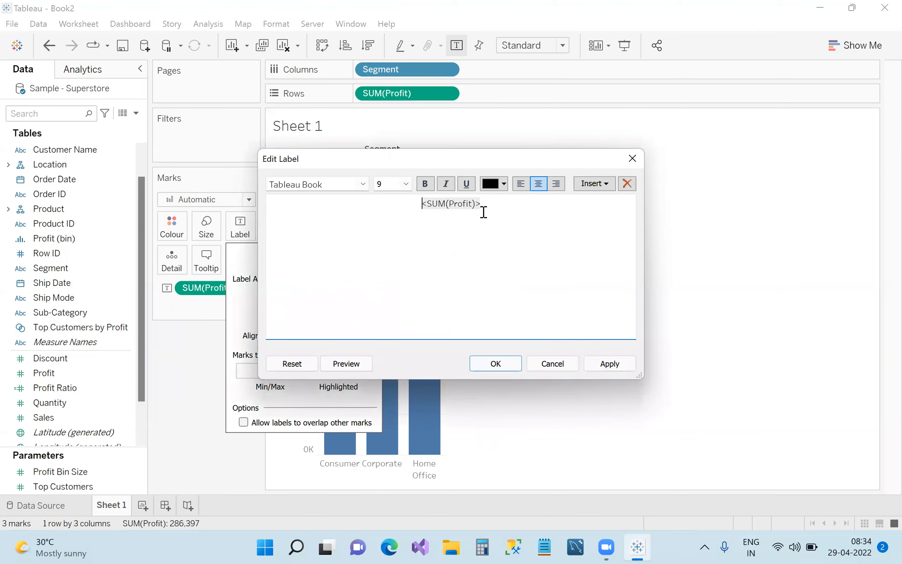
{"action": "left_click_drag", "start_coordinate": [478, 202], "coordinate": [398, 199]}
{"action": "left_click", "coordinate": [424, 183]}
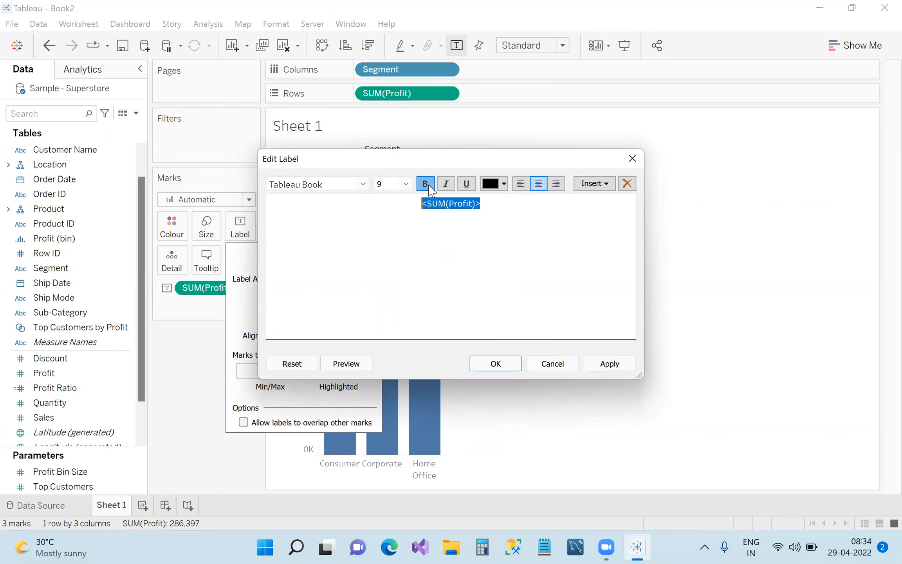
{"action": "left_click", "coordinate": [610, 366]}
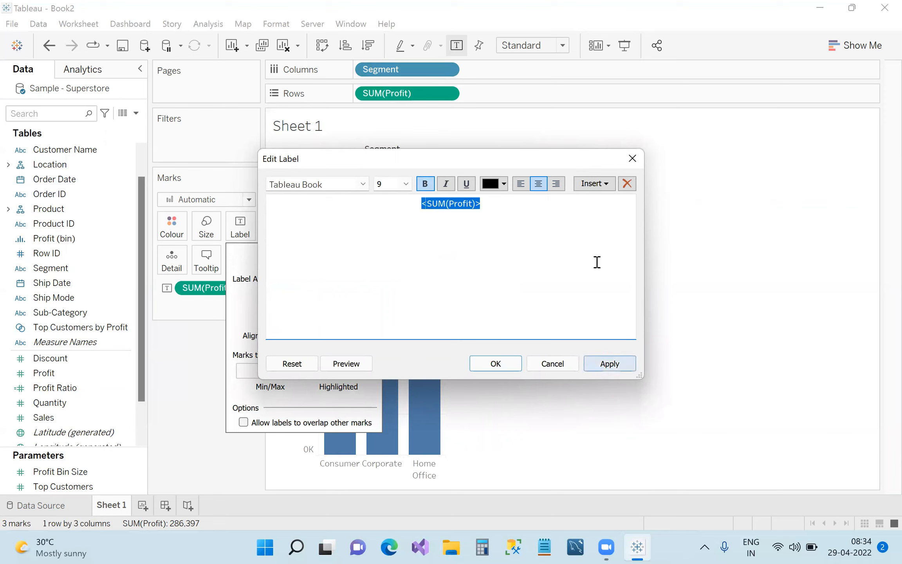
{"action": "left_click", "coordinate": [609, 364]}
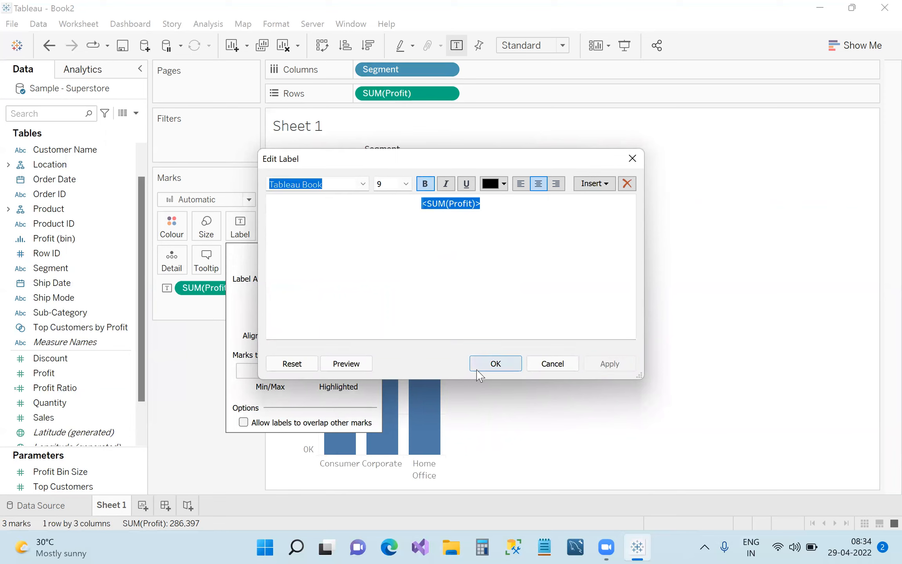
{"action": "left_click", "coordinate": [496, 364]}
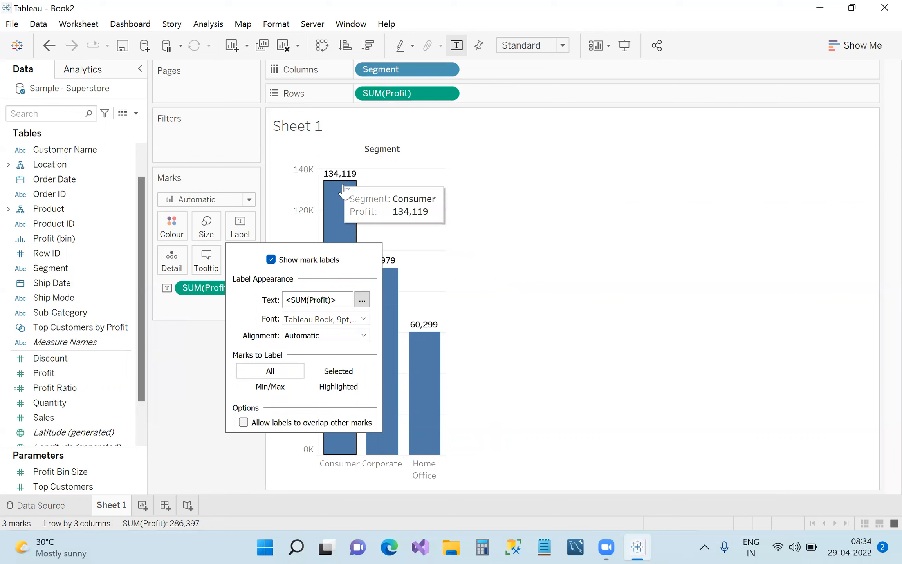
Align the profit labels inside the bars, vertically to the middle and horizontally to the centre
{"action": "left_click", "coordinate": [363, 336]}
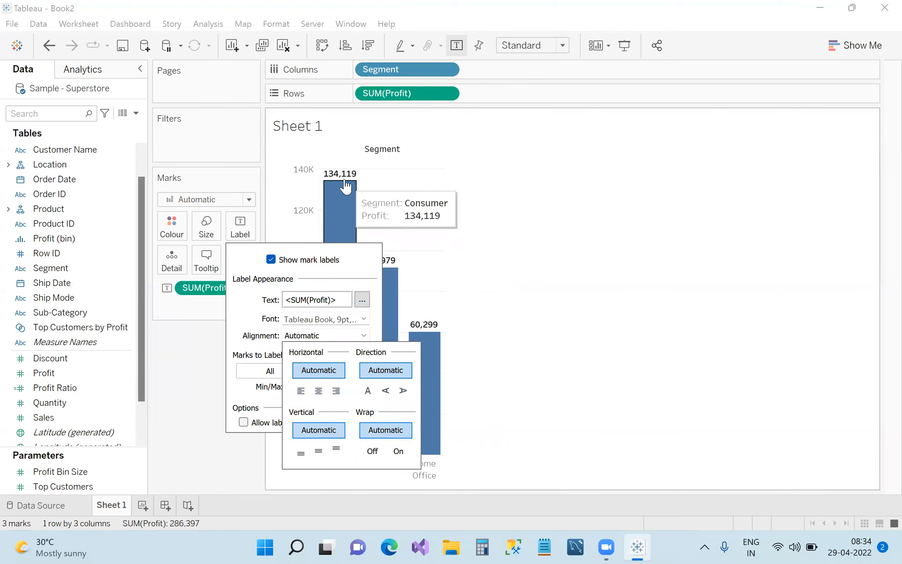
{"action": "left_click", "coordinate": [301, 452]}
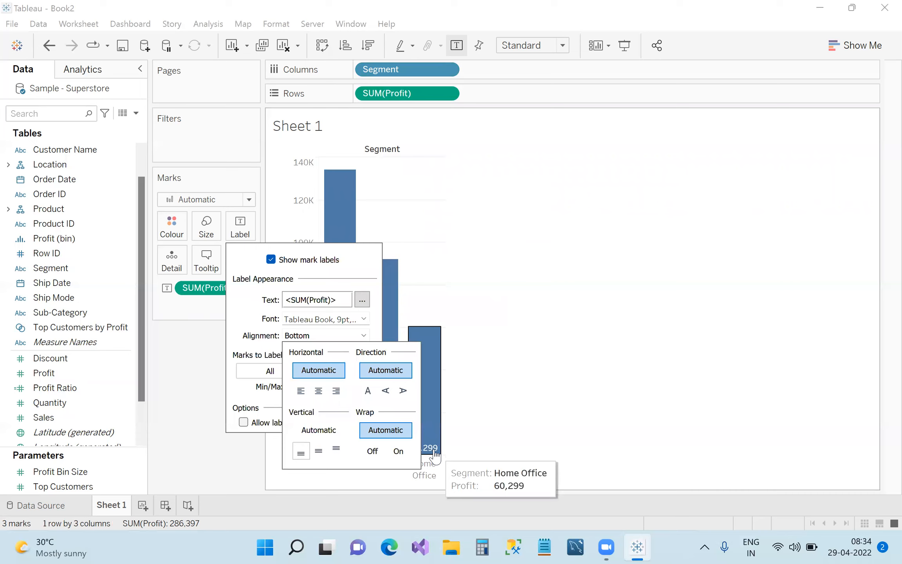
{"action": "left_click", "coordinate": [319, 452]}
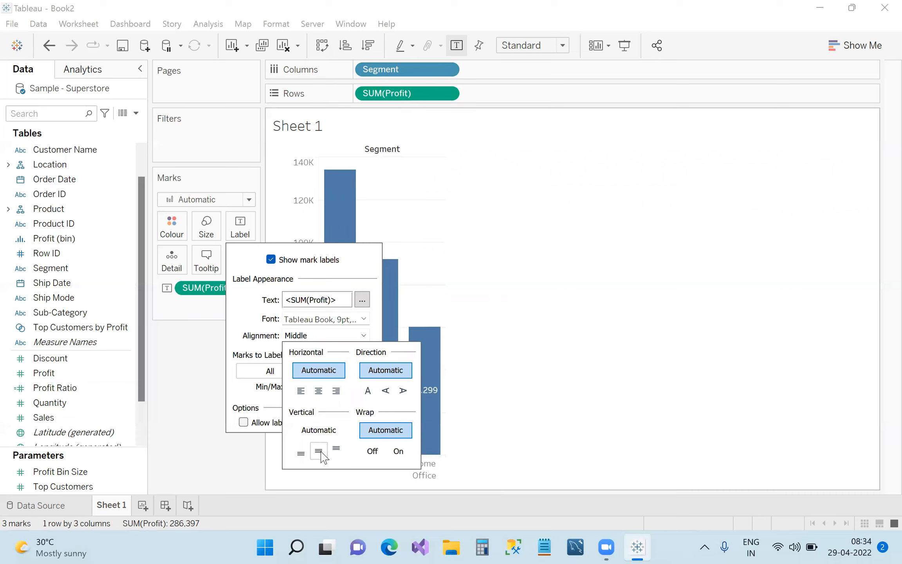
{"action": "left_click", "coordinate": [301, 390]}
{"action": "left_click", "coordinate": [318, 395]}
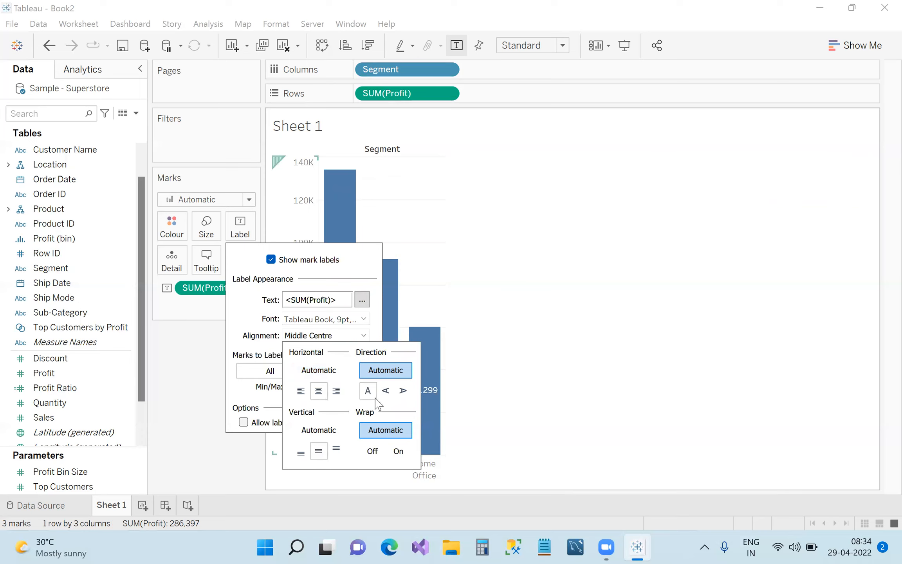
{"action": "left_click", "coordinate": [519, 224]}
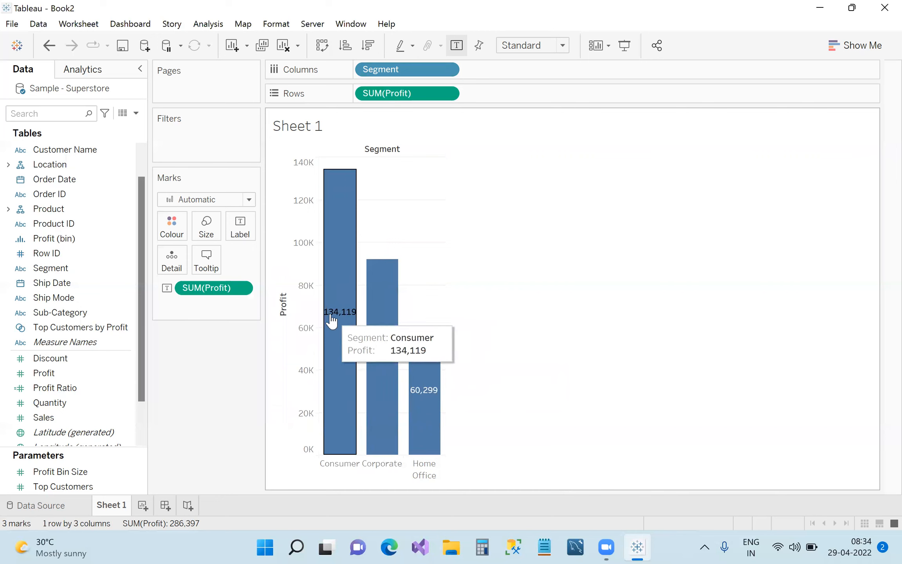
Rotate the profit labels so that their text reads upwards along the bars
{"action": "left_click", "coordinate": [247, 234]}
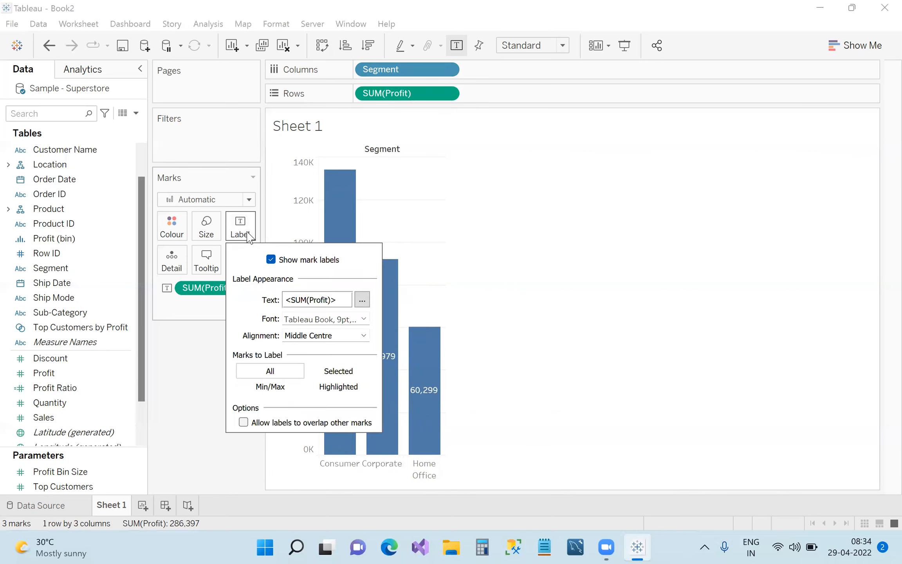
{"action": "left_click", "coordinate": [362, 336]}
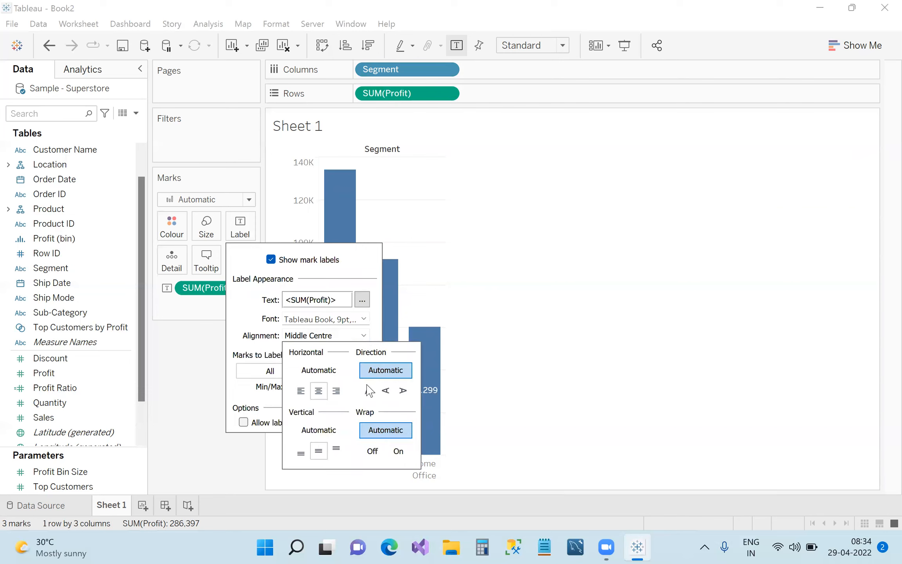
{"action": "left_click", "coordinate": [385, 390]}
{"action": "left_click", "coordinate": [507, 387]}
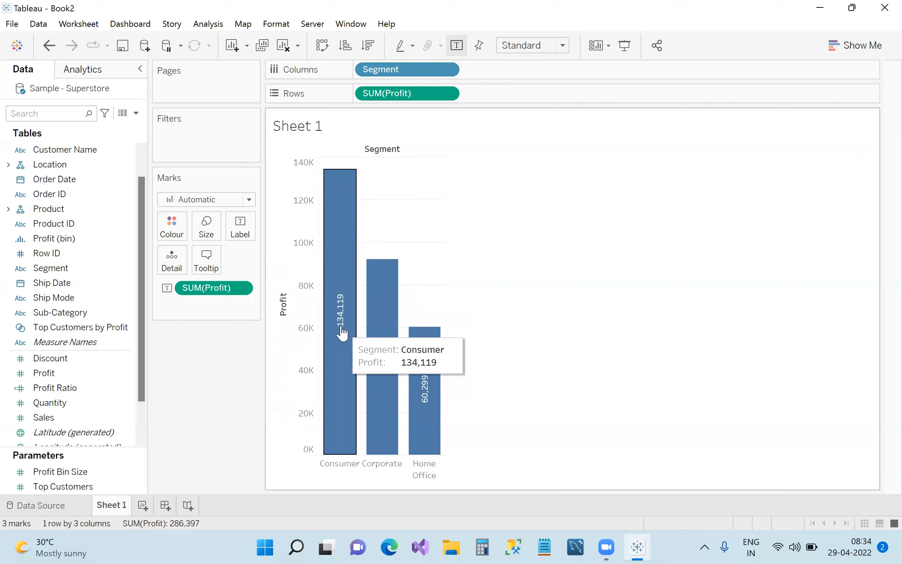
{"action": "left_click", "coordinate": [240, 227]}
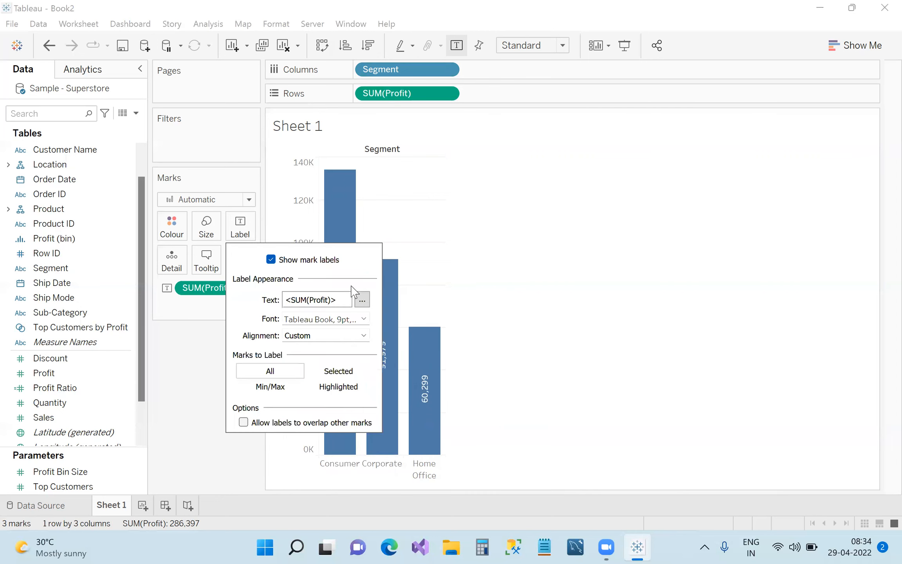
{"action": "left_click", "coordinate": [364, 319]}
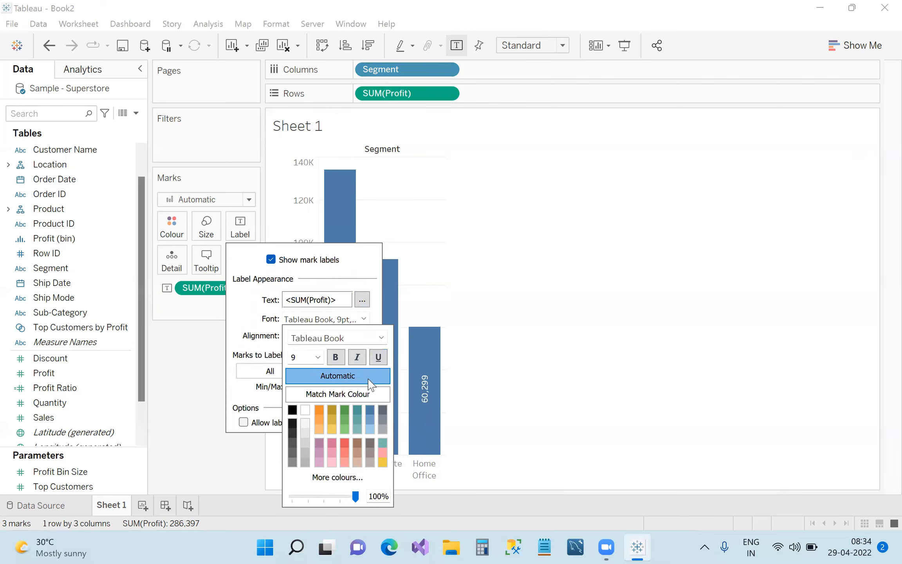
{"action": "left_click", "coordinate": [639, 333]}
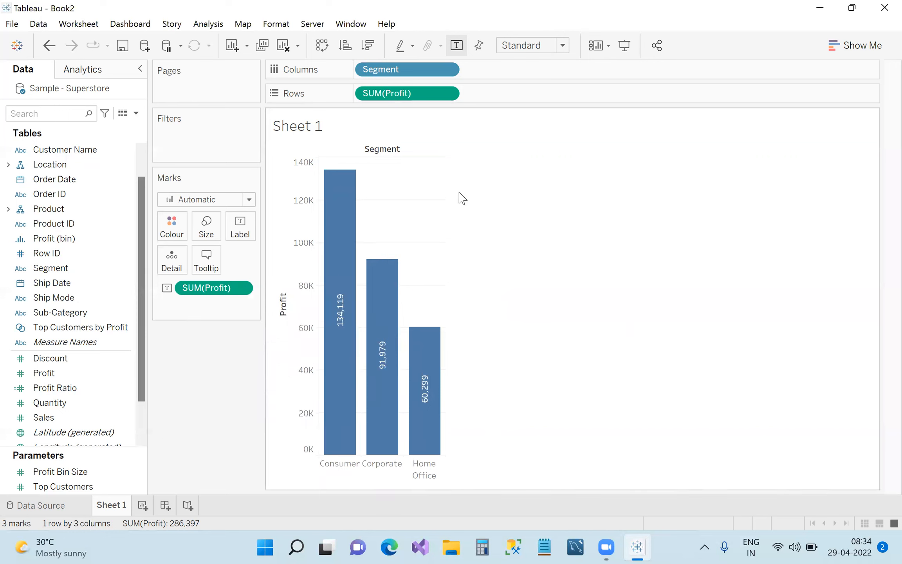
{"action": "left_click", "coordinate": [242, 235]}
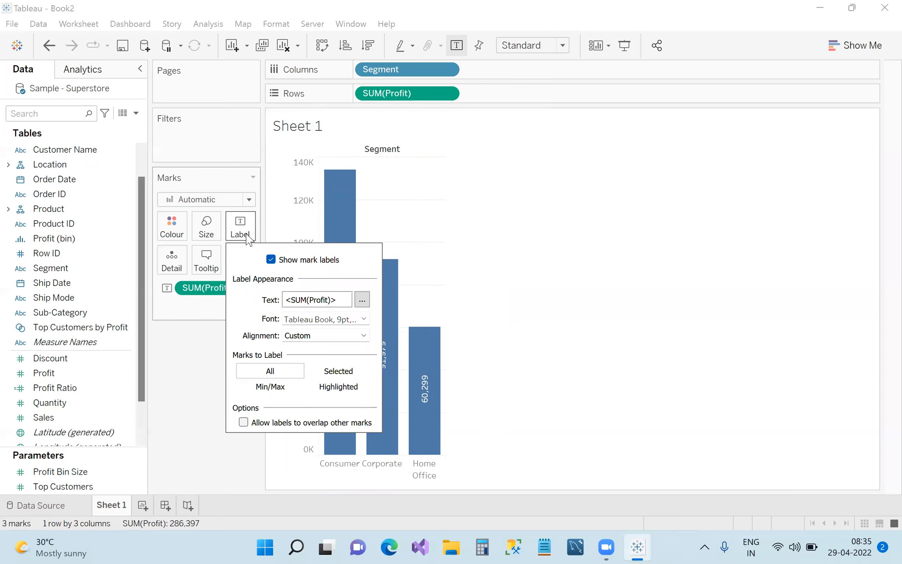
{"action": "left_click", "coordinate": [173, 413]}
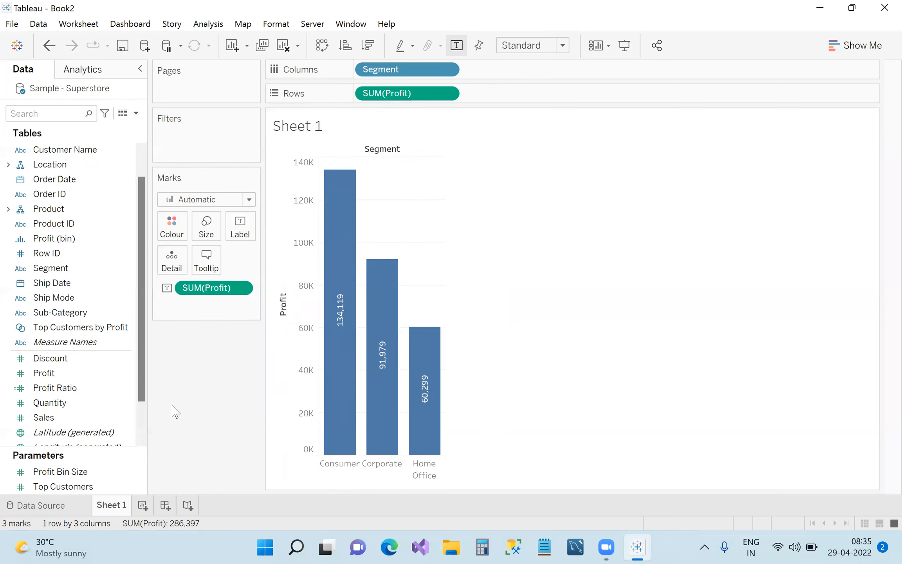
Examine the label settings, the font formatting options and the segment bars of the profit chart
{"action": "left_click", "coordinate": [243, 235]}
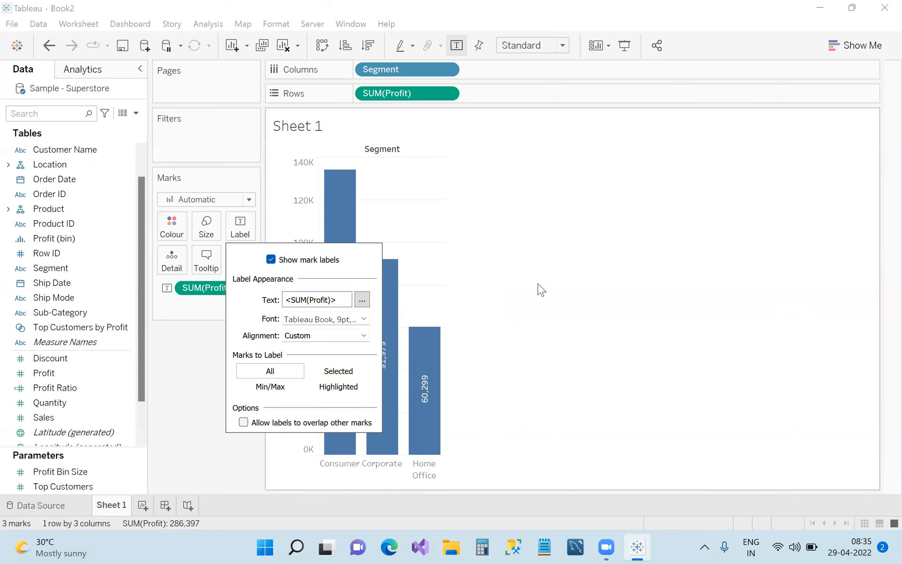
{"action": "left_click", "coordinate": [617, 240]}
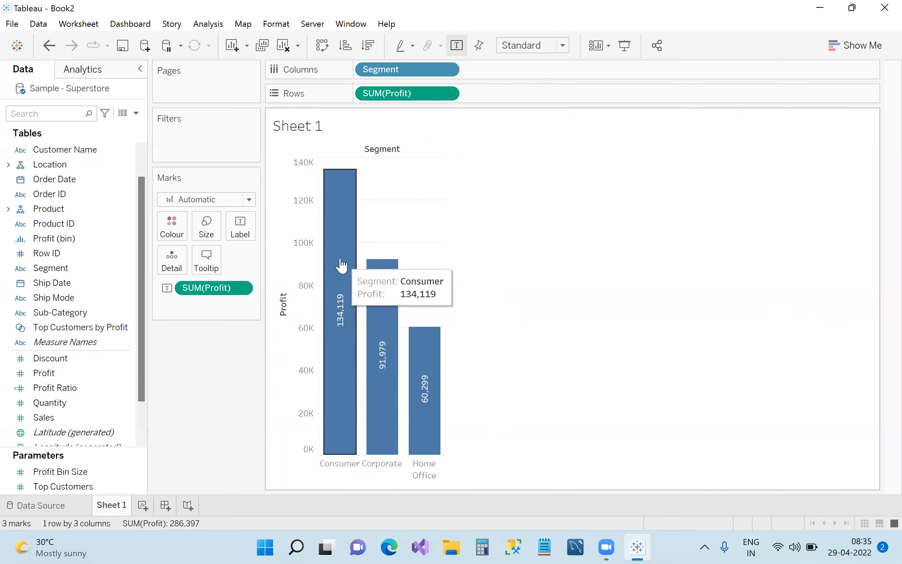
{"action": "right_click", "coordinate": [341, 263]}
{"action": "left_click", "coordinate": [426, 334]}
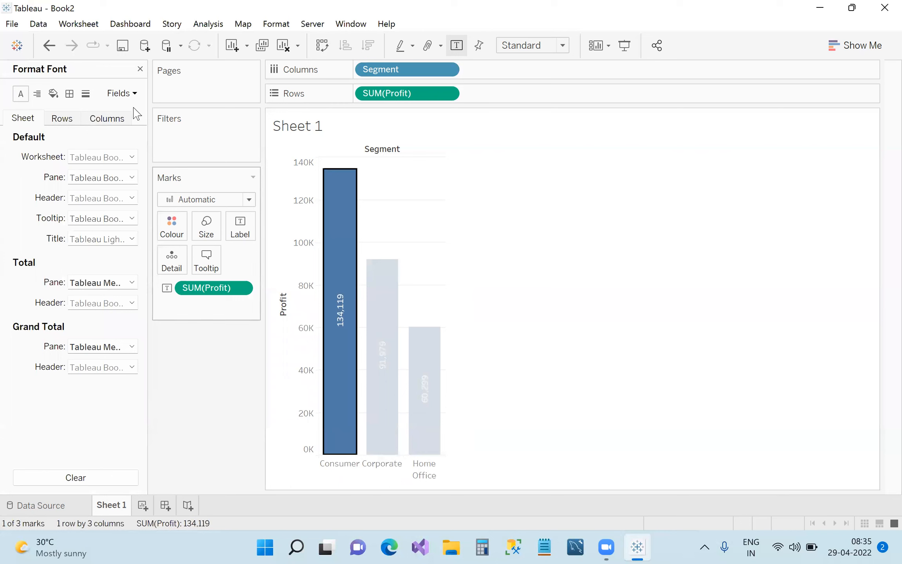
{"action": "left_click", "coordinate": [140, 69]}
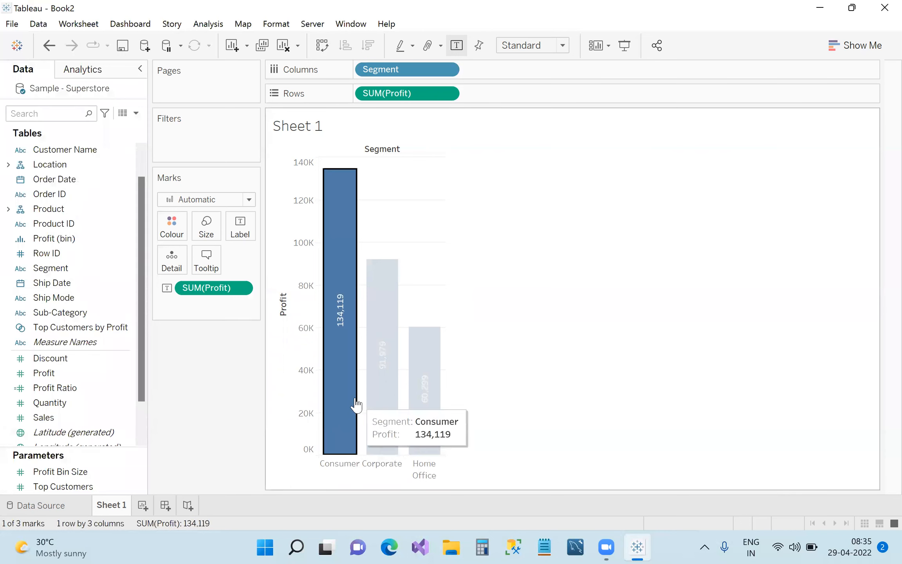
{"action": "mouse_move", "coordinate": [416, 446]}
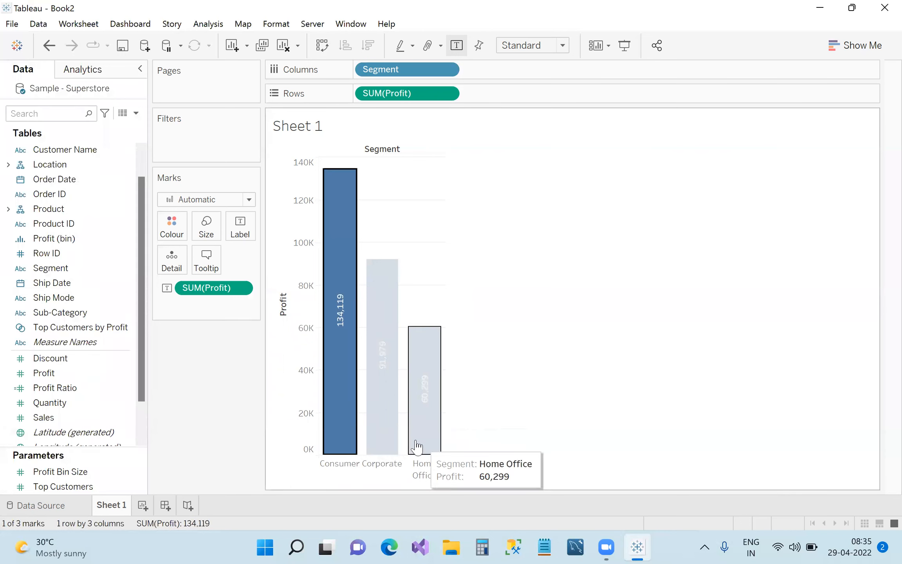
{"action": "left_click", "coordinate": [351, 416]}
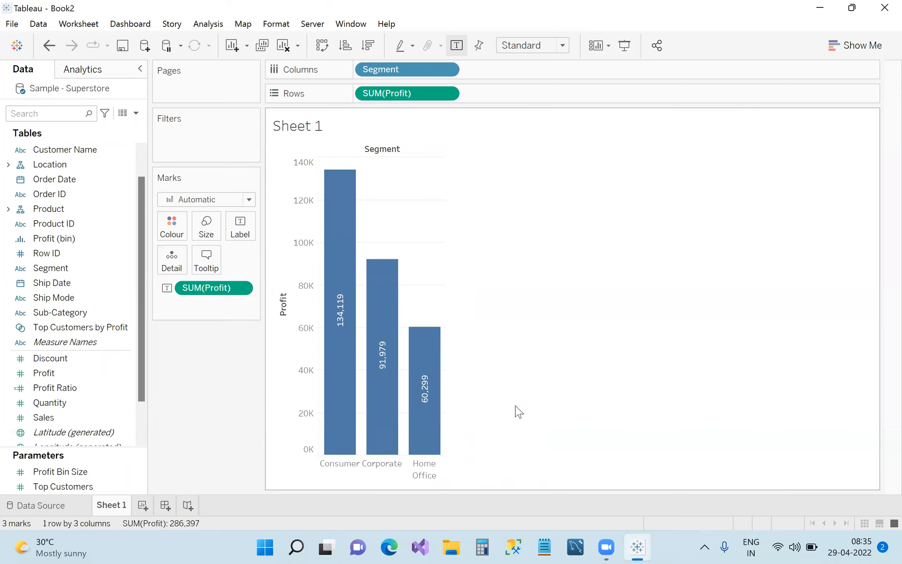
{"action": "left_click", "coordinate": [331, 409]}
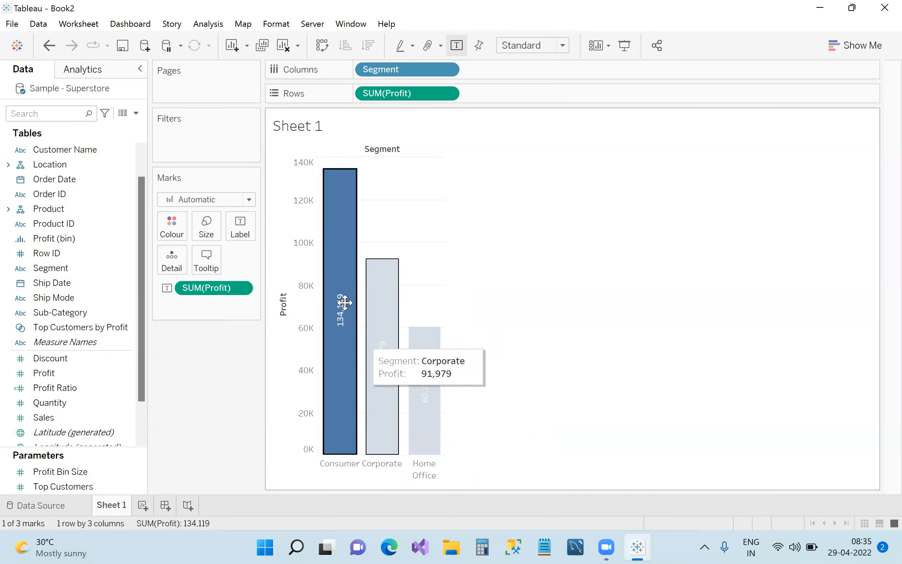
{"action": "left_click", "coordinate": [509, 325]}
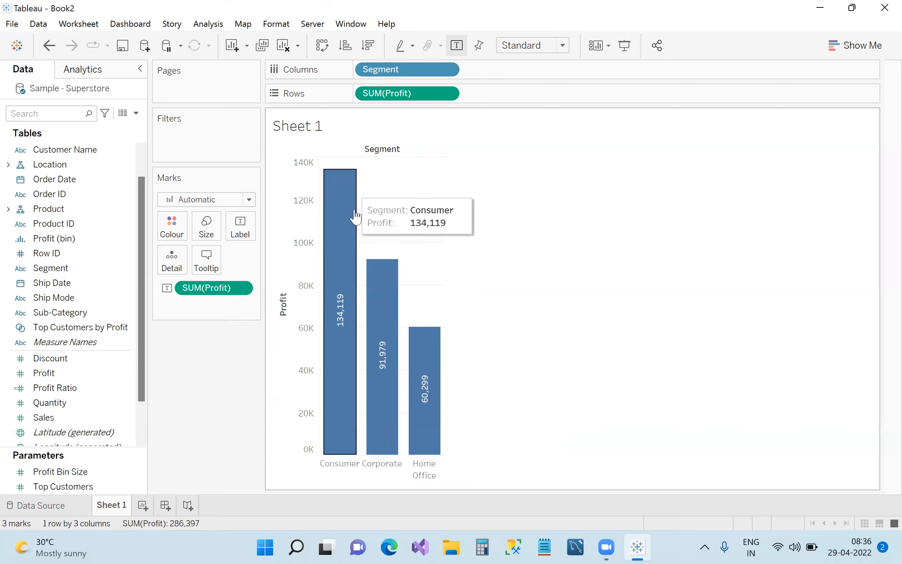
Replace Segment with the Product hierarchy on the columns to show profit by manufacturer
{"action": "left_click_drag", "start_coordinate": [379, 69], "coordinate": [95, 306]}
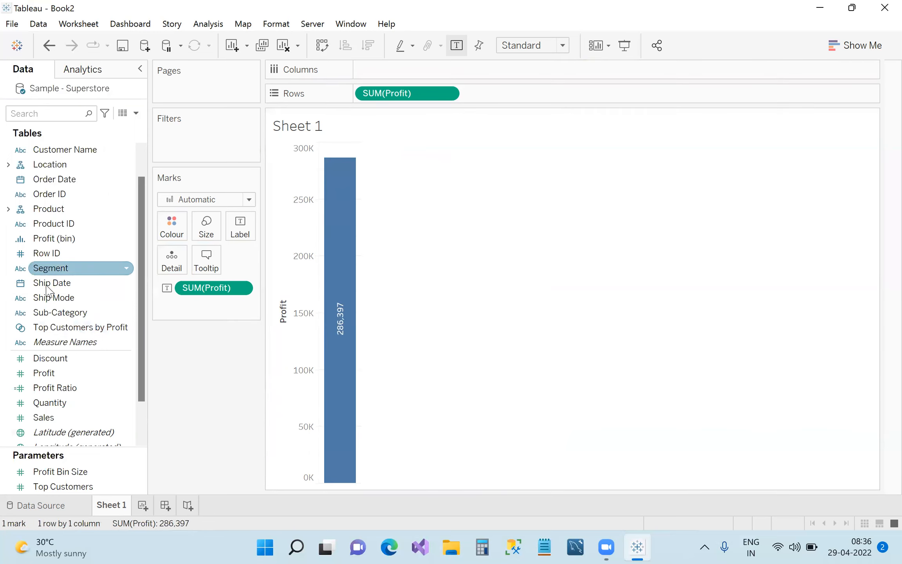
{"action": "left_click_drag", "start_coordinate": [49, 208], "coordinate": [390, 72]}
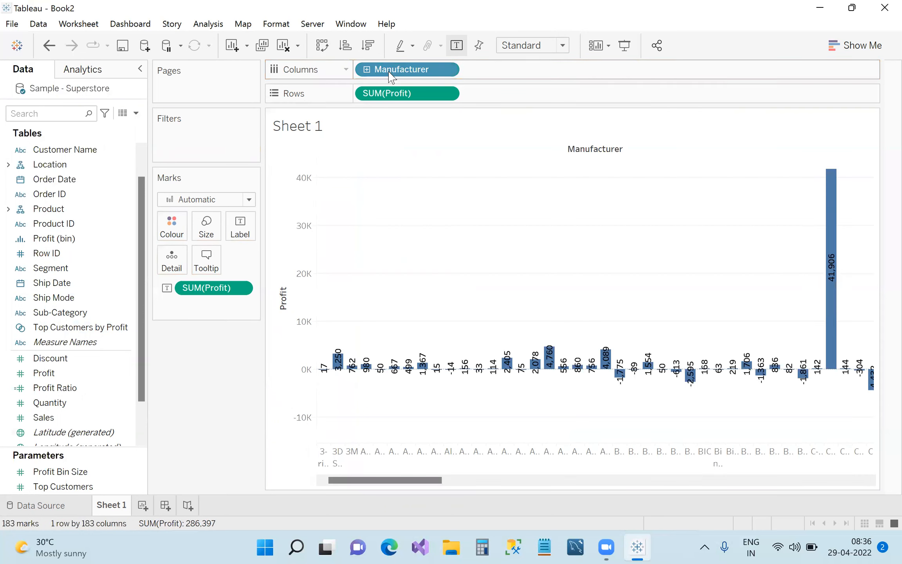
{"action": "left_click_drag", "start_coordinate": [407, 481], "coordinate": [386, 466]}
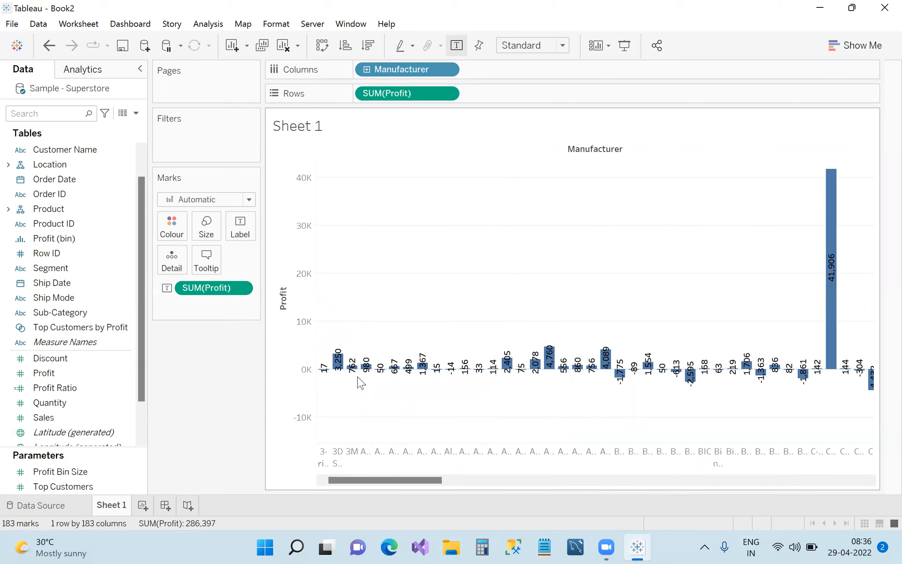
{"action": "left_click_drag", "start_coordinate": [405, 482], "coordinate": [354, 459]}
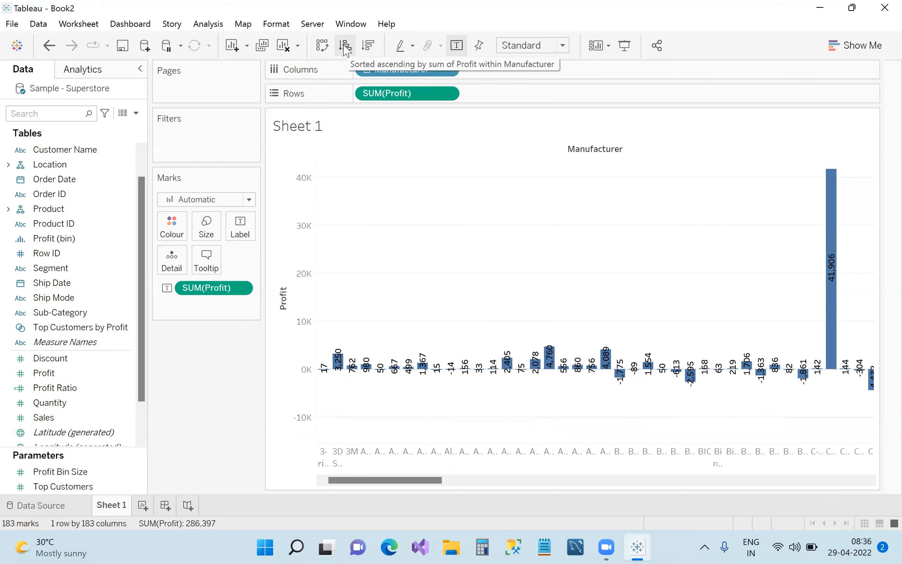
Compare descending and ascending profit sorting of the manufacturer bars, and keep the descending order
{"action": "left_click", "coordinate": [370, 49]}
{"action": "mouse_move", "coordinate": [337, 231]}
{"action": "mouse_move", "coordinate": [329, 172]}
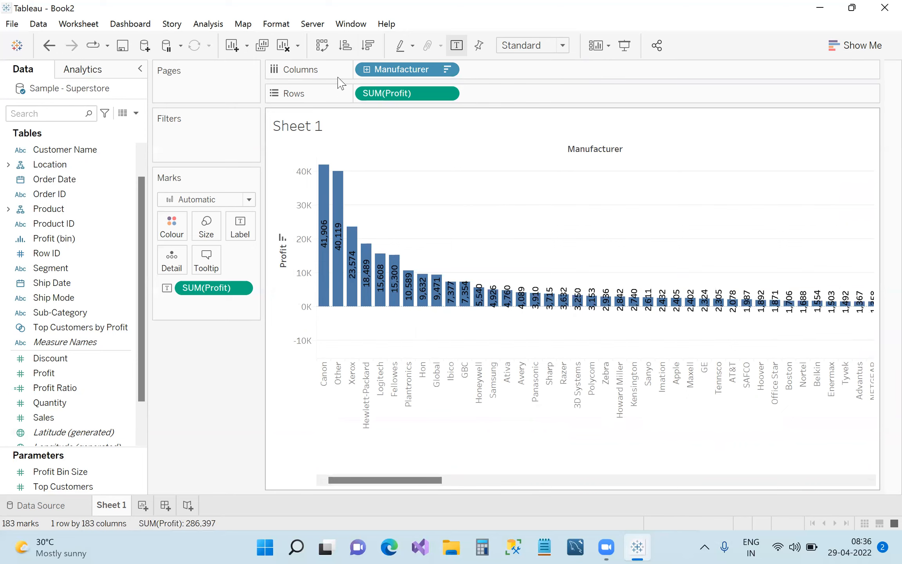
{"action": "left_click", "coordinate": [345, 46]}
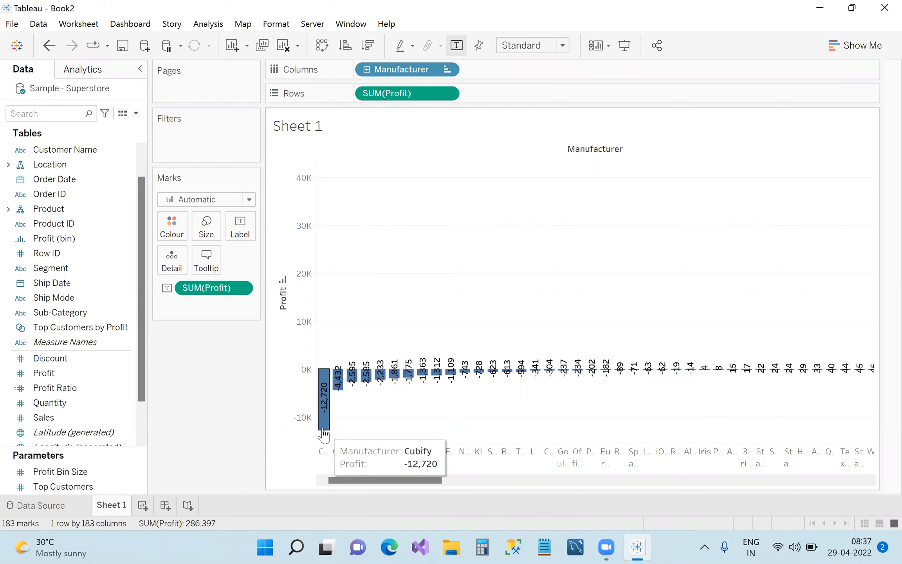
{"action": "left_click", "coordinate": [368, 46]}
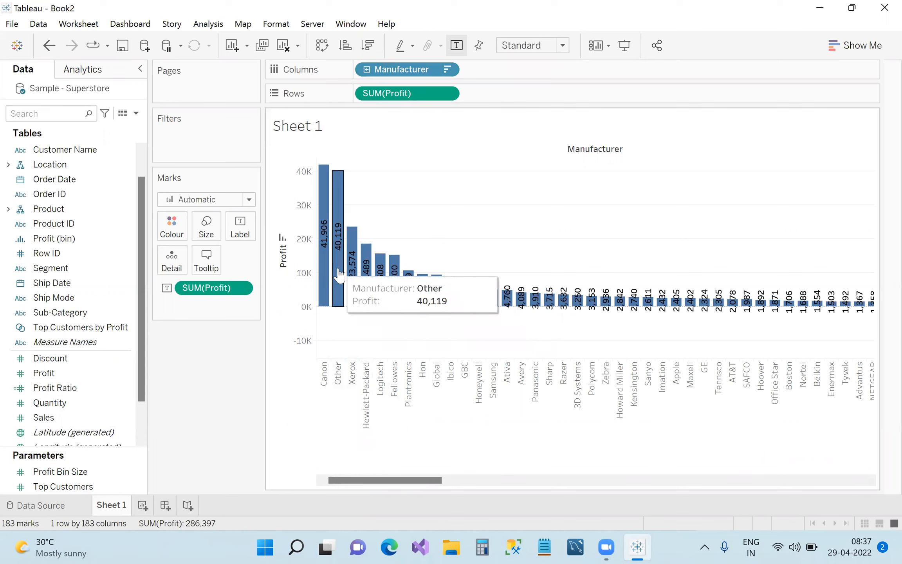
{"action": "mouse_move", "coordinate": [428, 481]}
{"action": "left_mouse_down"}
{"action": "mouse_move", "coordinate": [445, 481]}
{"action": "mouse_move", "coordinate": [419, 482]}
{"action": "left_mouse_up"}
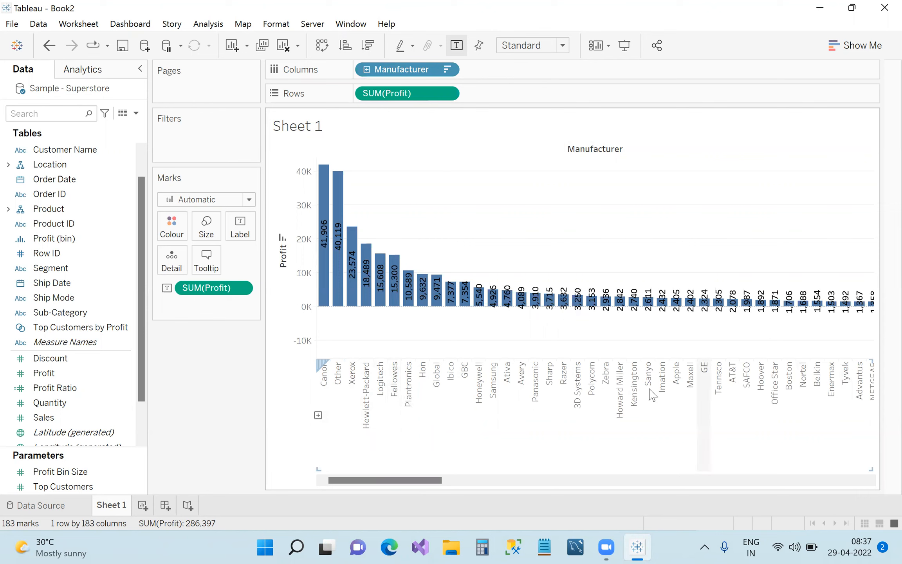
{"action": "mouse_move", "coordinate": [383, 293]}
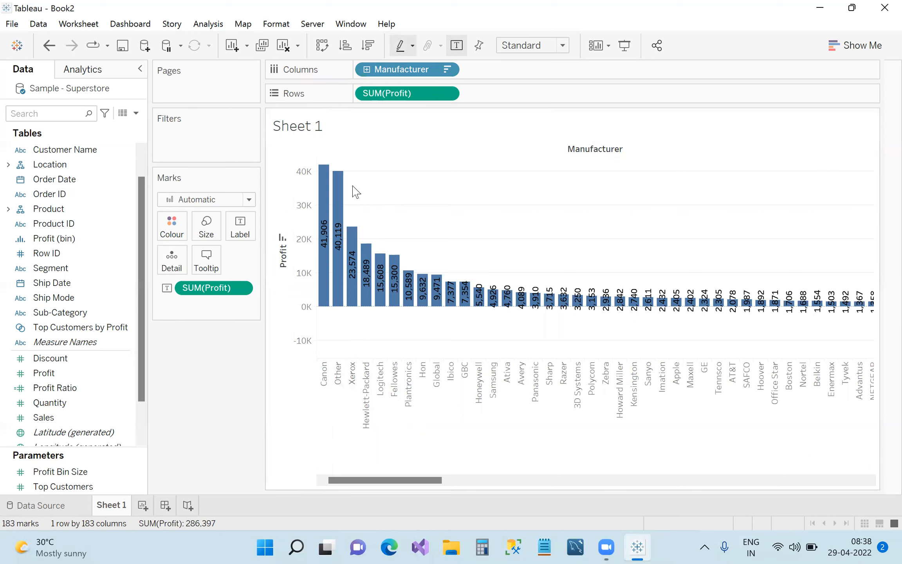
Search the data fields for "man" and colour the bars by the Manufacturer field
{"action": "left_click", "coordinate": [96, 405]}
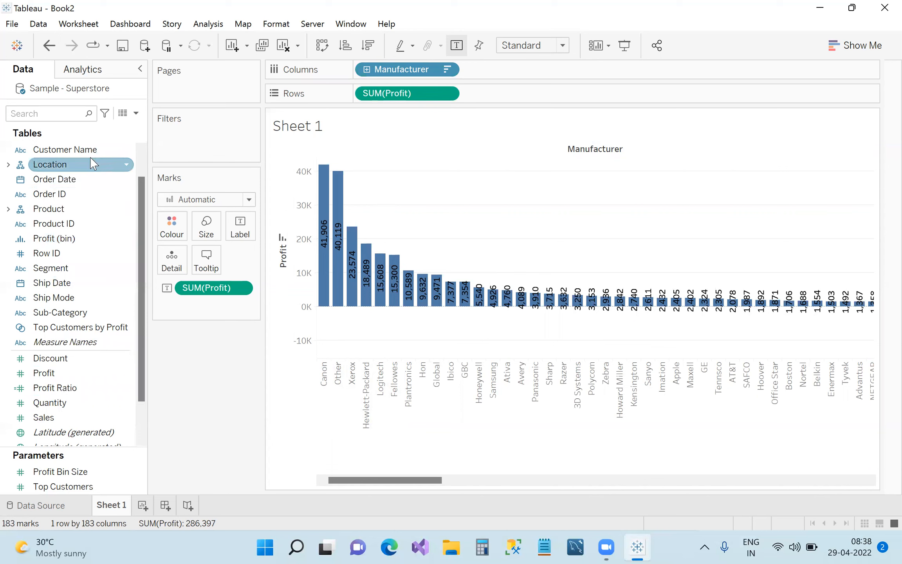
{"action": "left_click", "coordinate": [29, 119]}
{"action": "type", "text": "man"}
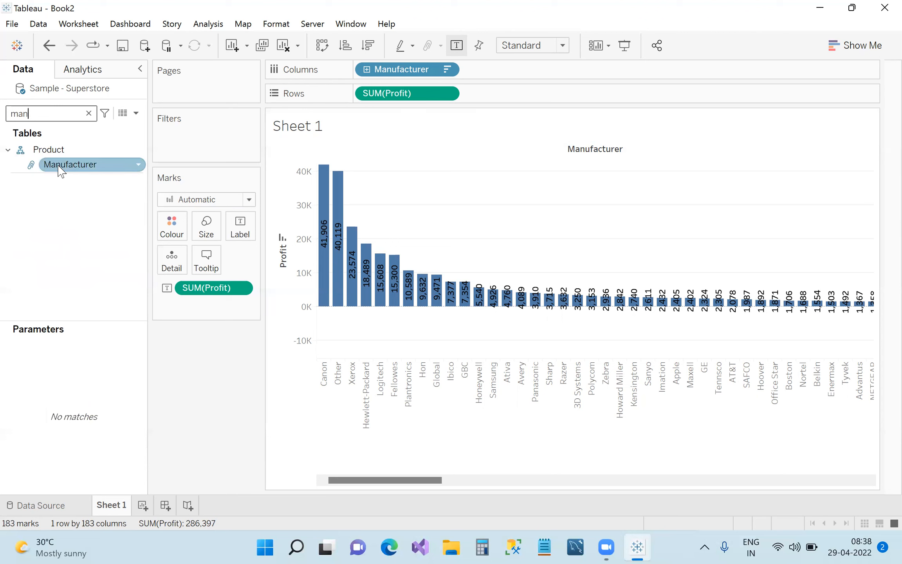
{"action": "left_click", "coordinate": [88, 113]}
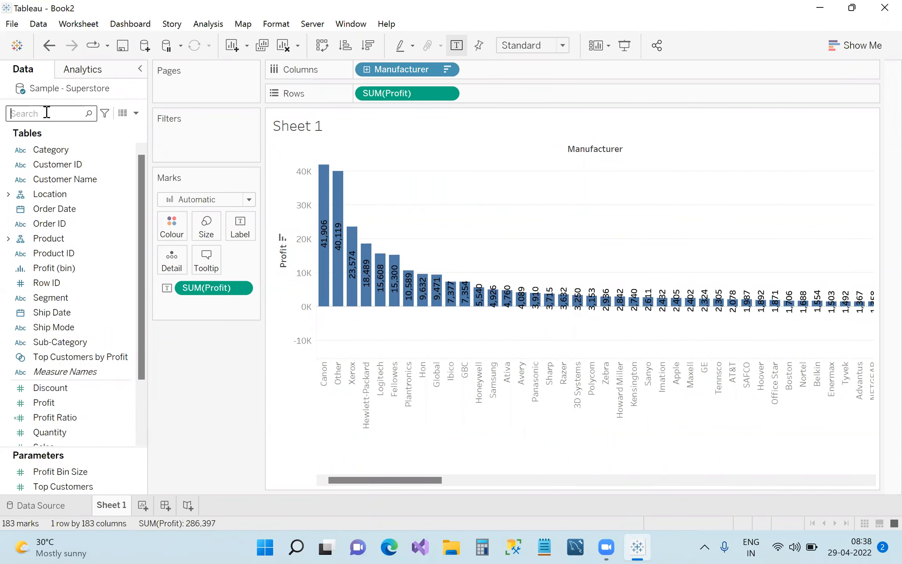
{"action": "type", "text": "man"}
{"action": "left_click_drag", "start_coordinate": [70, 165], "coordinate": [174, 234]}
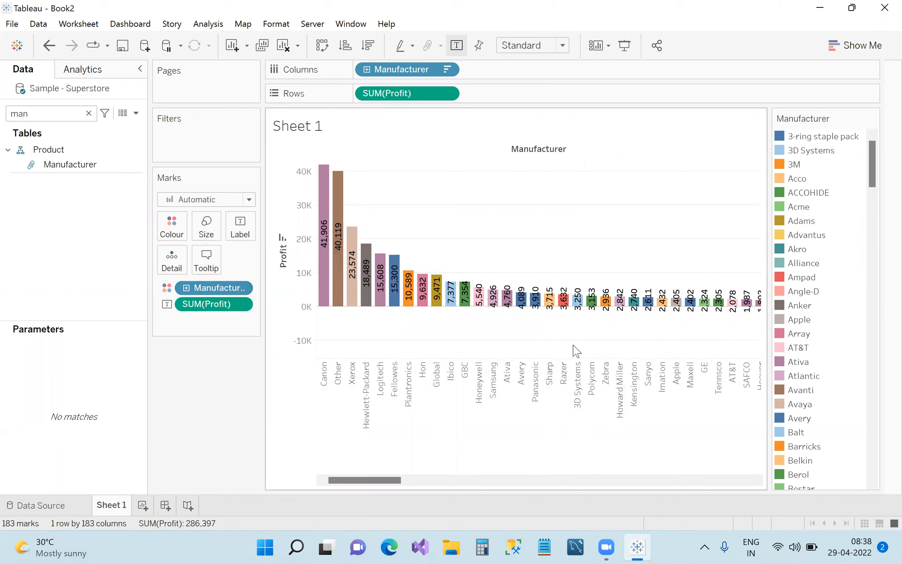
{"action": "mouse_move", "coordinate": [169, 292]}
{"action": "left_mouse_down"}
{"action": "mouse_move", "coordinate": [175, 316]}
{"action": "mouse_move", "coordinate": [169, 298]}
{"action": "left_mouse_up"}
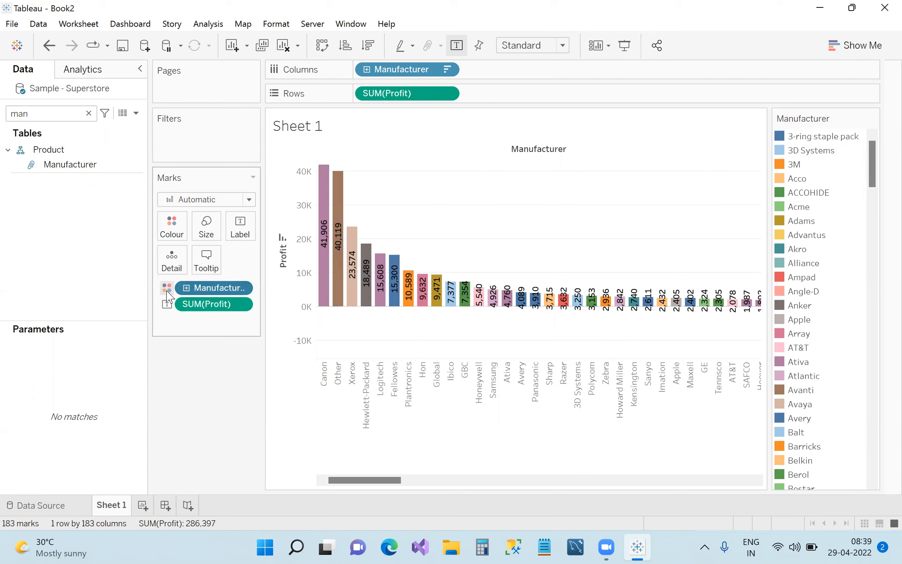
{"action": "left_click", "coordinate": [167, 291]}
{"action": "mouse_move", "coordinate": [198, 290]}
{"action": "left_mouse_down"}
{"action": "mouse_move", "coordinate": [223, 356]}
{"action": "mouse_move", "coordinate": [188, 301]}
{"action": "left_mouse_up"}
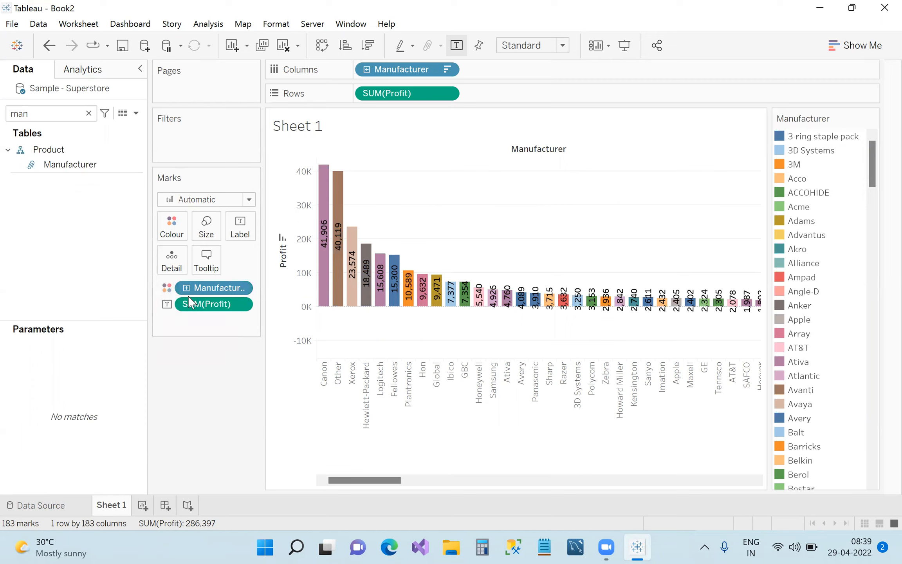
{"action": "left_click", "coordinate": [167, 289]}
Try assigning the Automatic palette to the manufacturer colours, and browse the other available colour palettes
{"action": "left_click", "coordinate": [168, 231]}
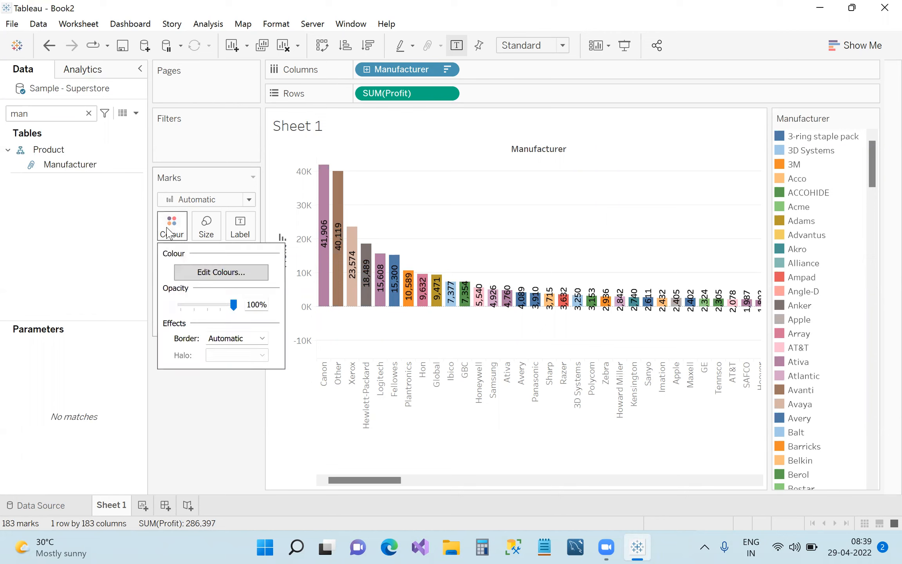
{"action": "left_click", "coordinate": [228, 273]}
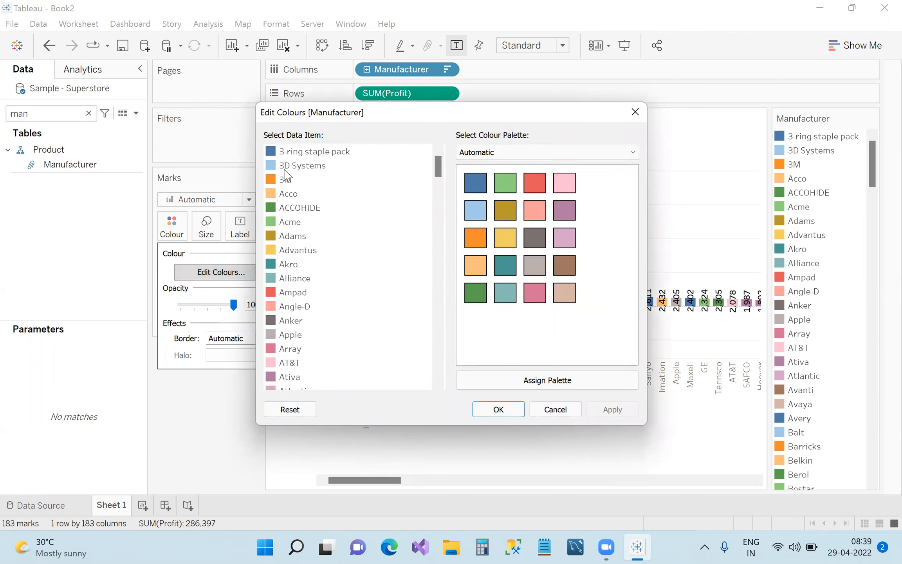
{"action": "left_click", "coordinate": [309, 166]}
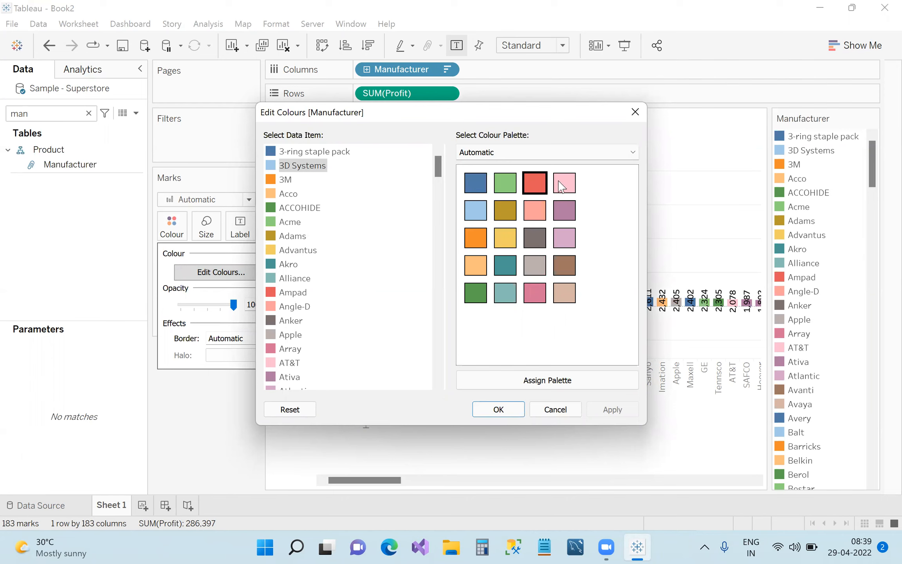
{"action": "left_click", "coordinate": [546, 382]}
{"action": "left_click", "coordinate": [523, 293]}
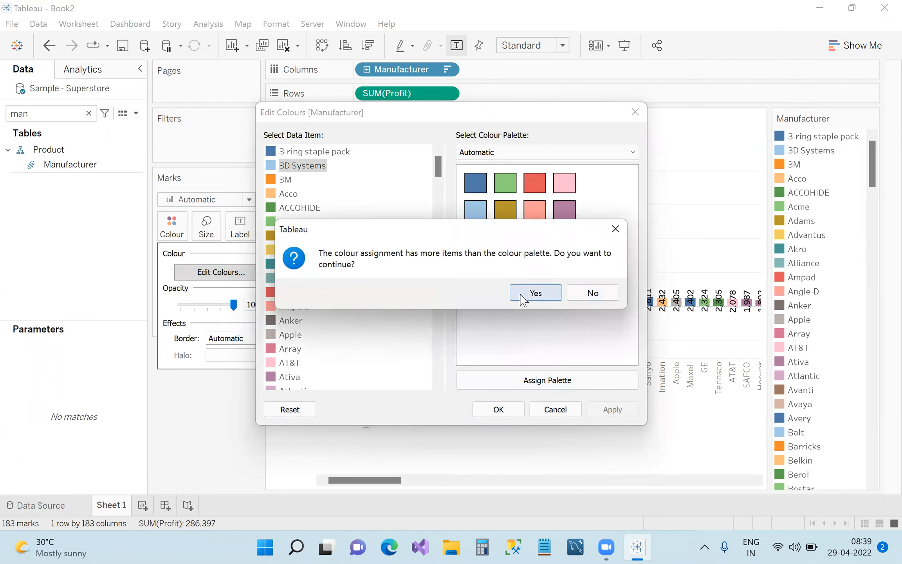
{"action": "left_click", "coordinate": [633, 152]}
{"action": "scroll", "coordinate": [515, 340], "scroll_direction": "down", "scroll_amount": 3}
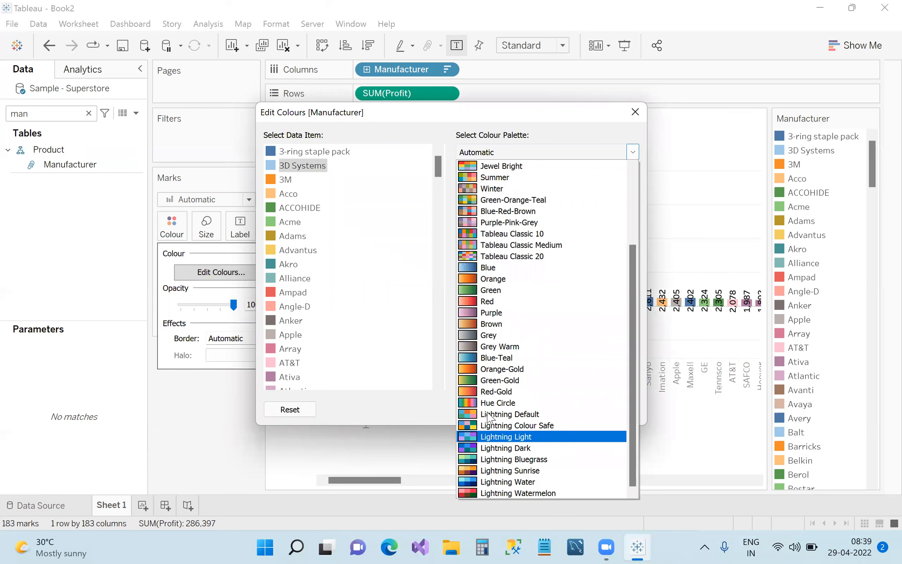
{"action": "scroll", "coordinate": [491, 407], "scroll_direction": "up", "scroll_amount": 3}
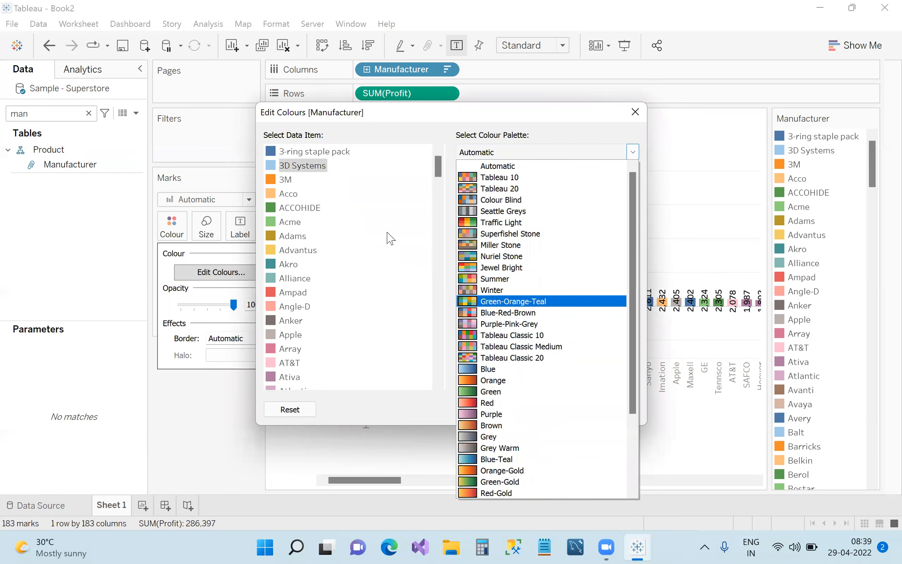
{"action": "left_click", "coordinate": [390, 238]}
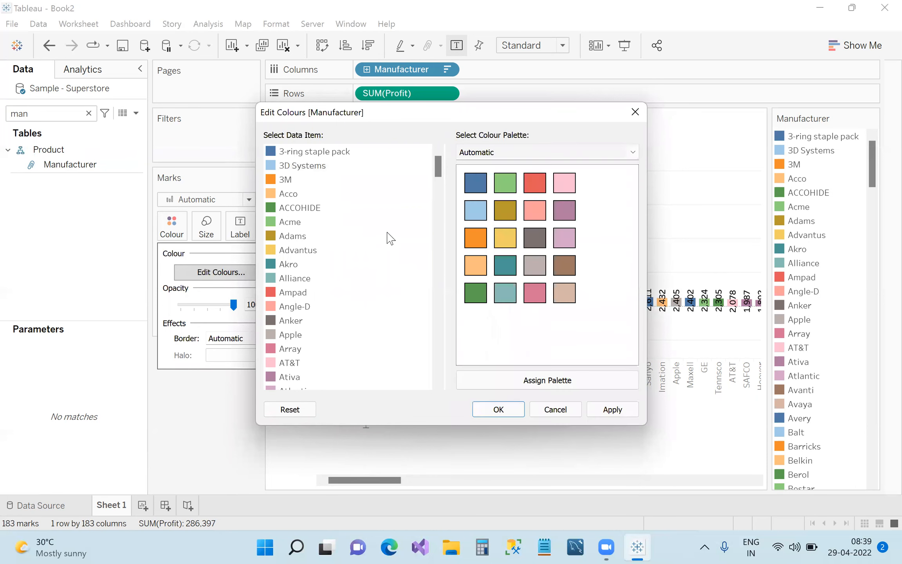
{"action": "left_click", "coordinate": [636, 118]}
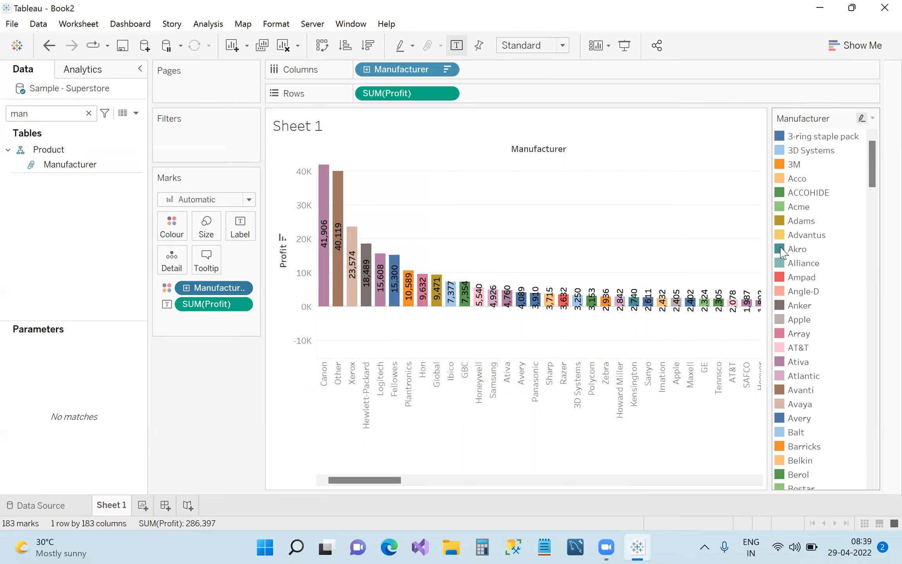
Try picking a custom colour for the Akro manufacturer and browse the available colour palettes, leaving the colours as they are
{"action": "double_click", "coordinate": [781, 249]}
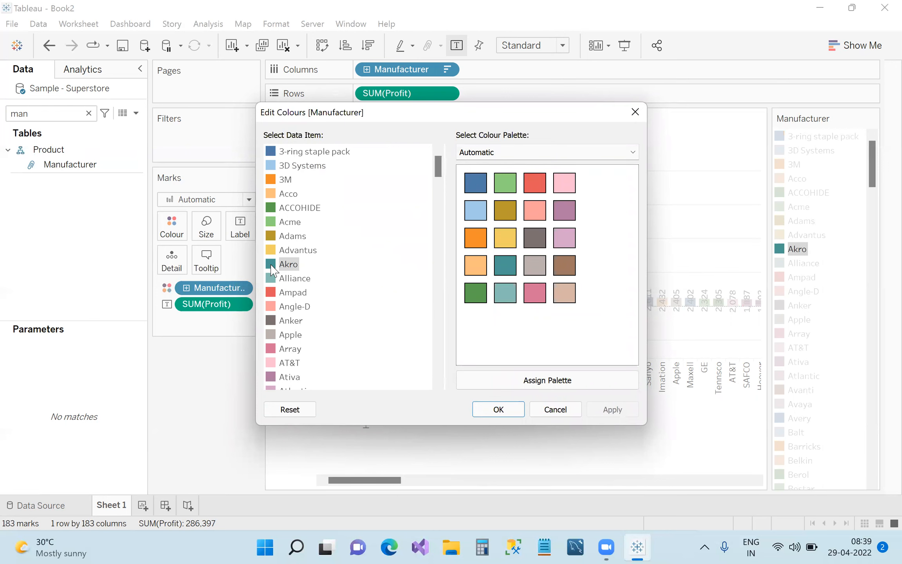
{"action": "double_click", "coordinate": [271, 266]}
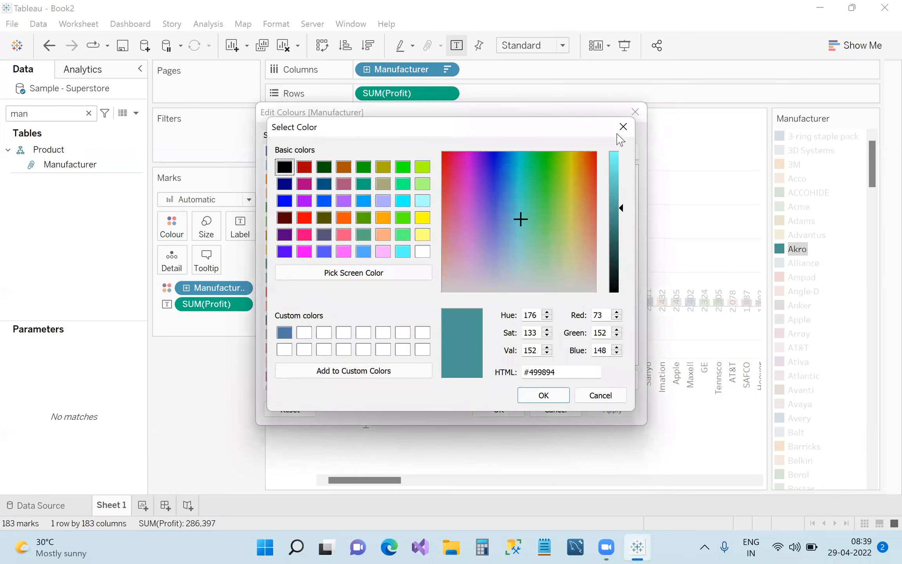
{"action": "left_click", "coordinate": [622, 126]}
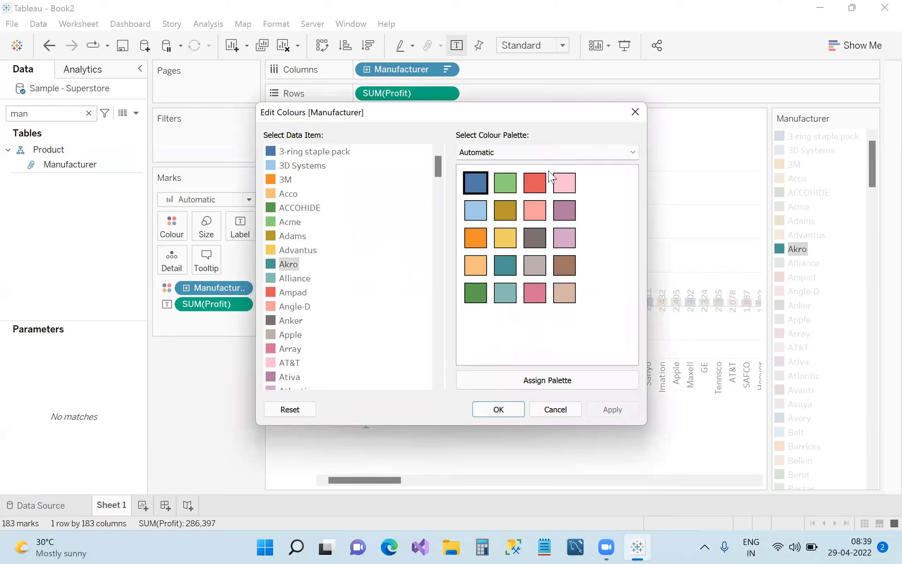
{"action": "left_click", "coordinate": [633, 154]}
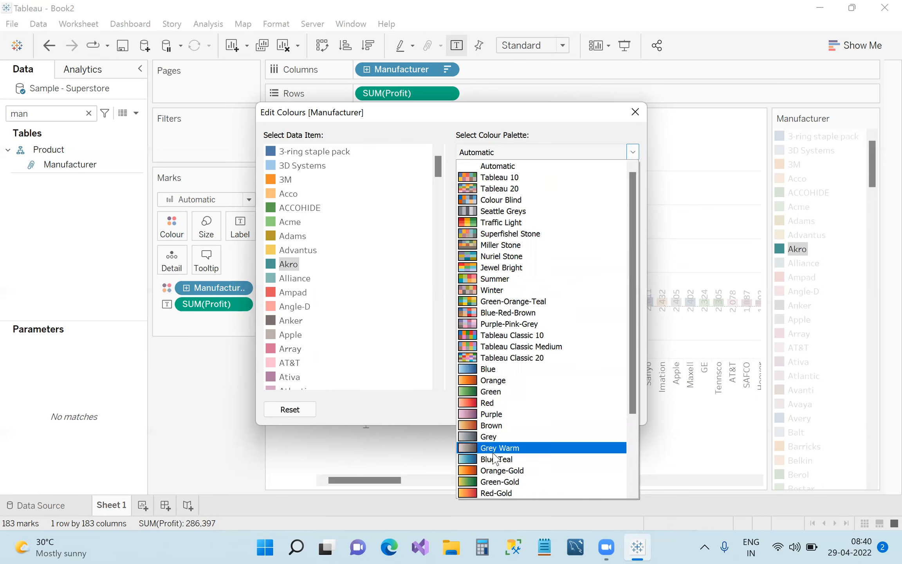
{"action": "left_click", "coordinate": [392, 373]}
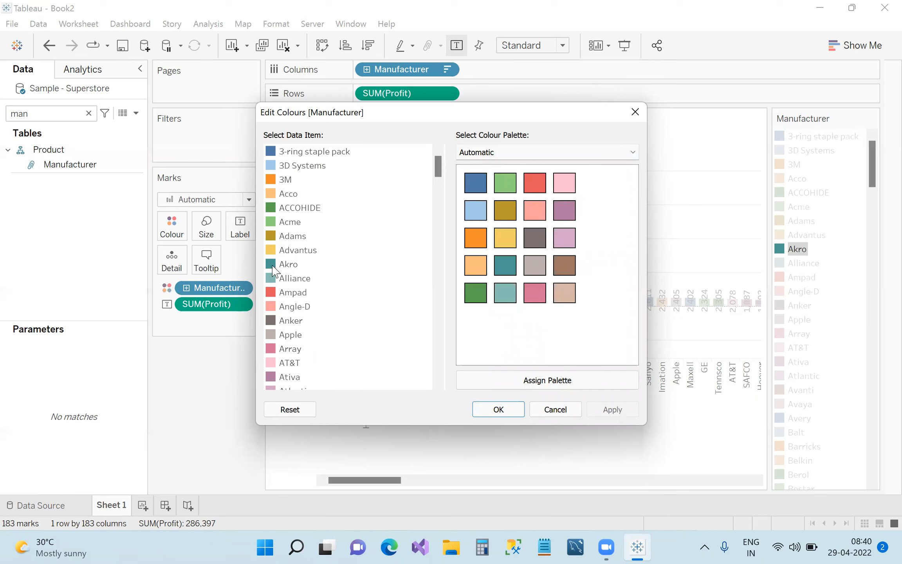
{"action": "double_click", "coordinate": [273, 267]}
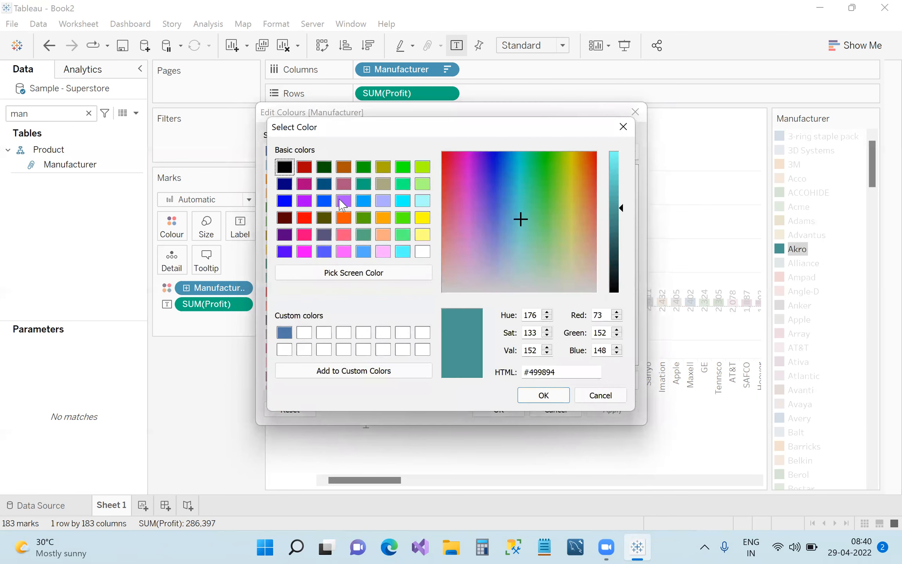
{"action": "left_click_drag", "start_coordinate": [520, 217], "coordinate": [562, 180]}
{"action": "left_click", "coordinate": [527, 233]}
{"action": "left_click", "coordinate": [623, 127]}
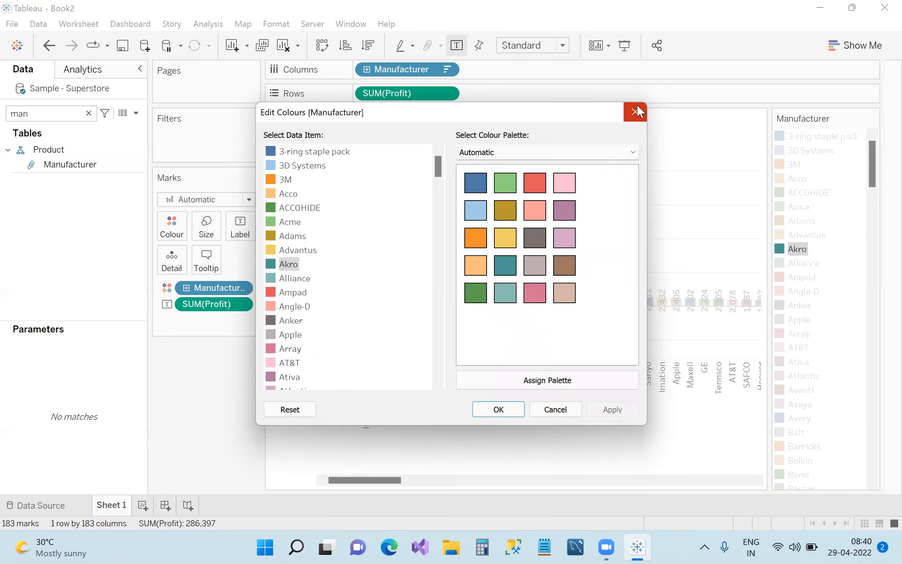
{"action": "left_click", "coordinate": [635, 112]}
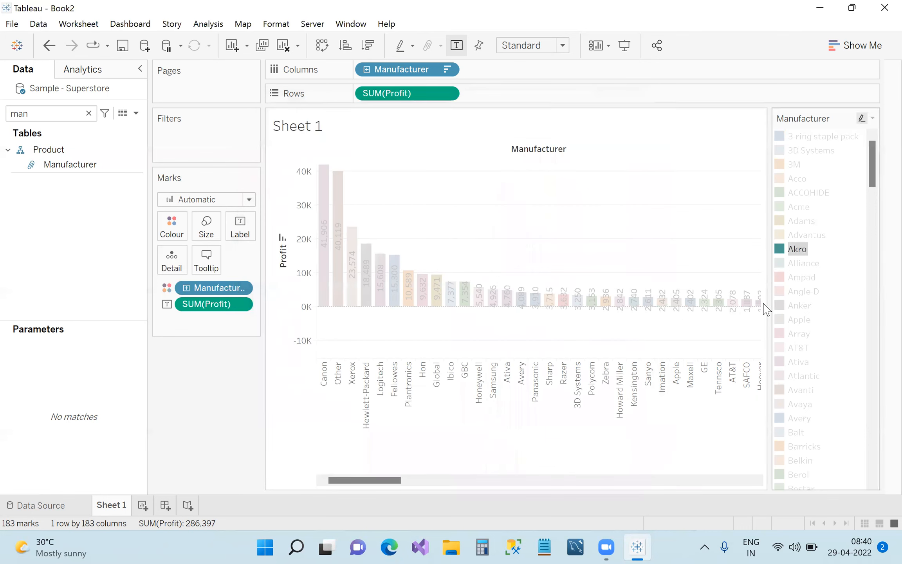
{"action": "left_click", "coordinate": [833, 393]}
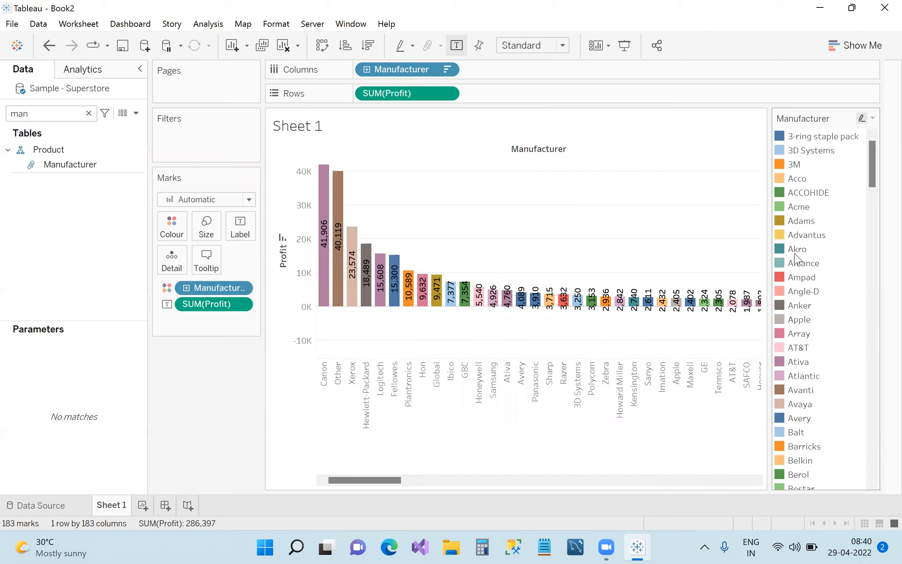
Try horizontal manufacturer bars by swapping rows and columns, check the label options, and swap the axes back
{"action": "mouse_move", "coordinate": [342, 270]}
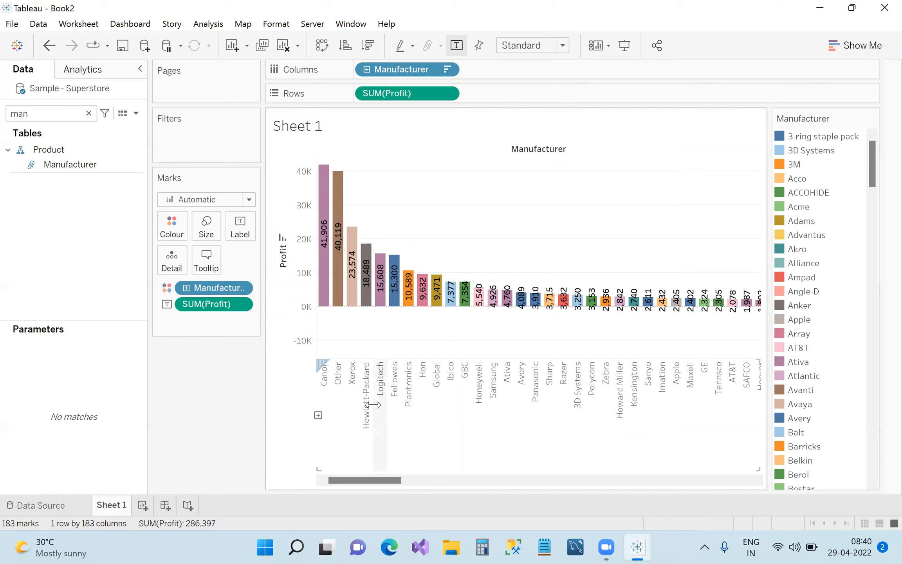
{"action": "mouse_move", "coordinate": [322, 241]}
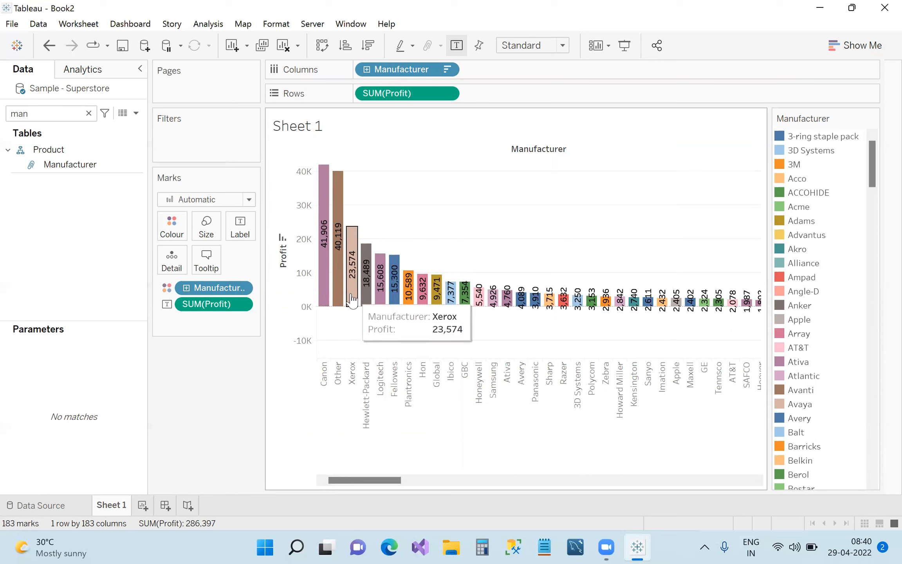
{"action": "left_click", "coordinate": [322, 46]}
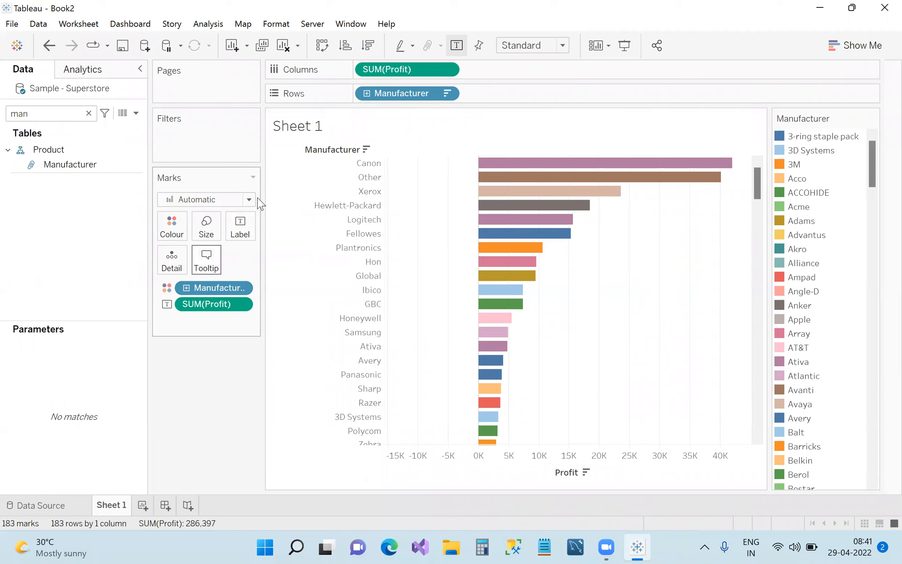
{"action": "left_click", "coordinate": [239, 227]}
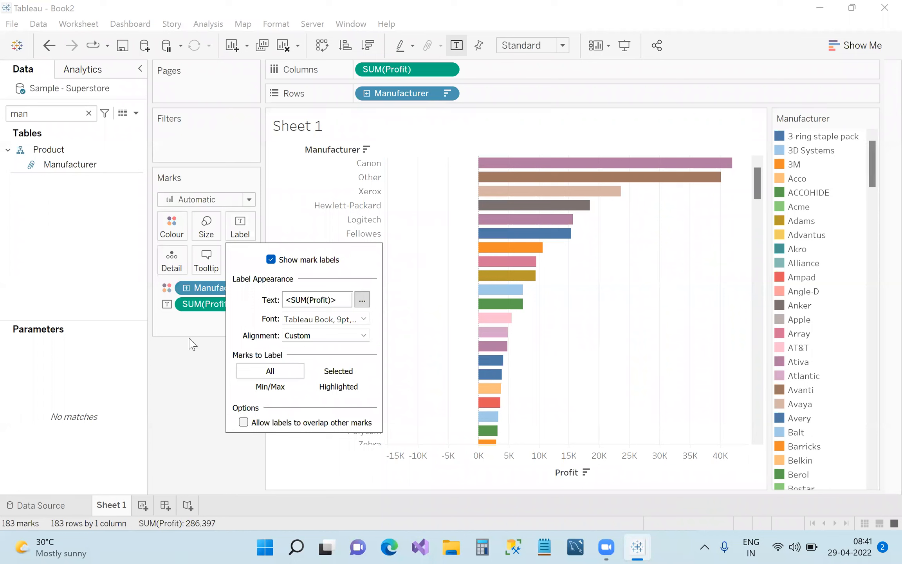
{"action": "left_click", "coordinate": [204, 305]}
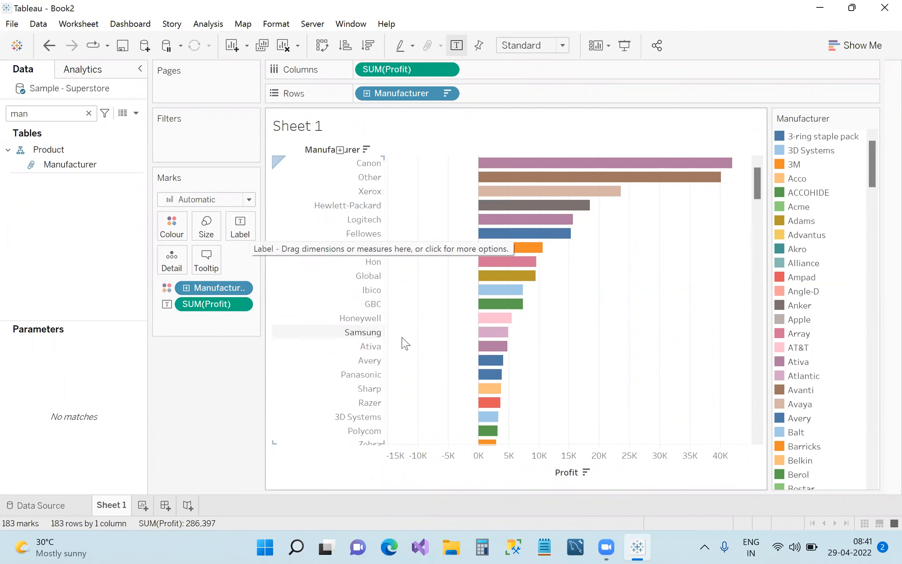
{"action": "mouse_move", "coordinate": [538, 240]}
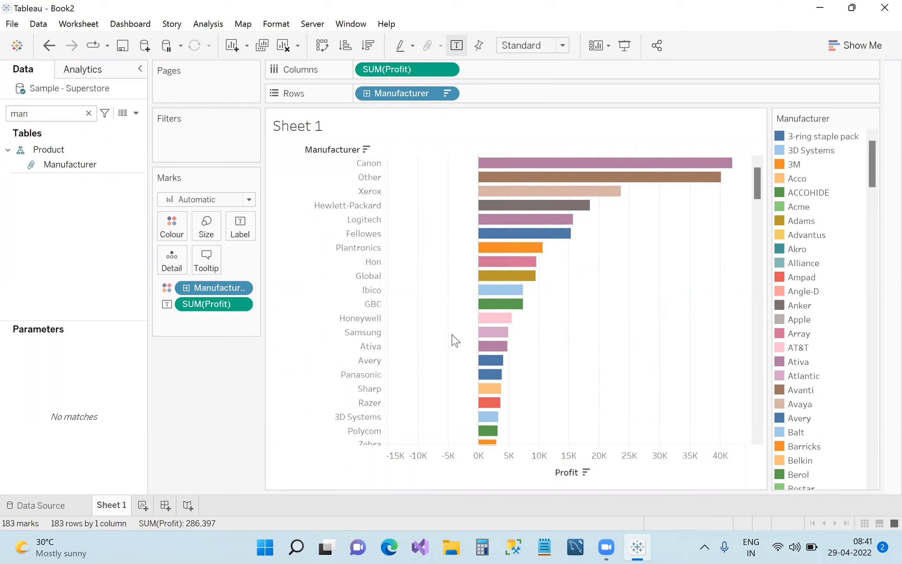
{"action": "left_click", "coordinate": [322, 46]}
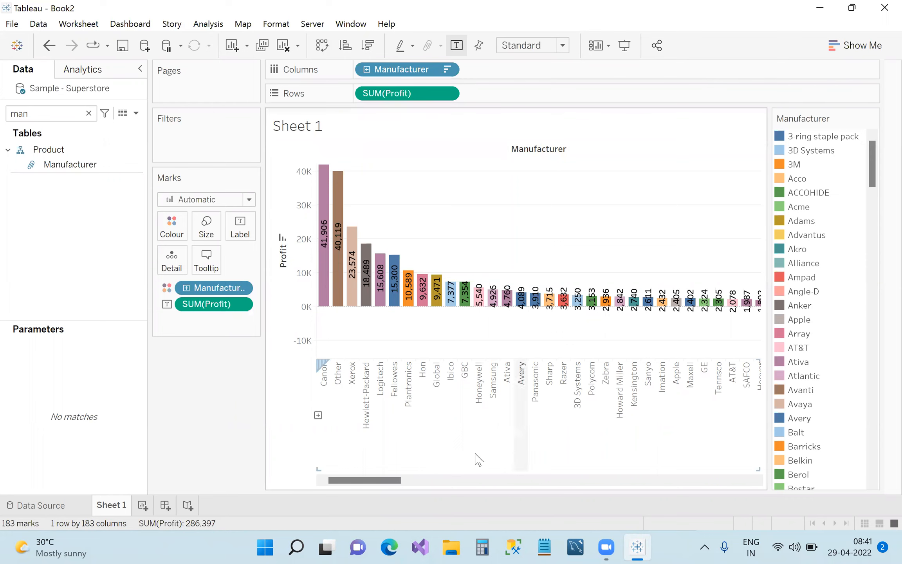
Add a new blank worksheet and rename Sheet 1 as "bar chart"
{"action": "left_click", "coordinate": [152, 504]}
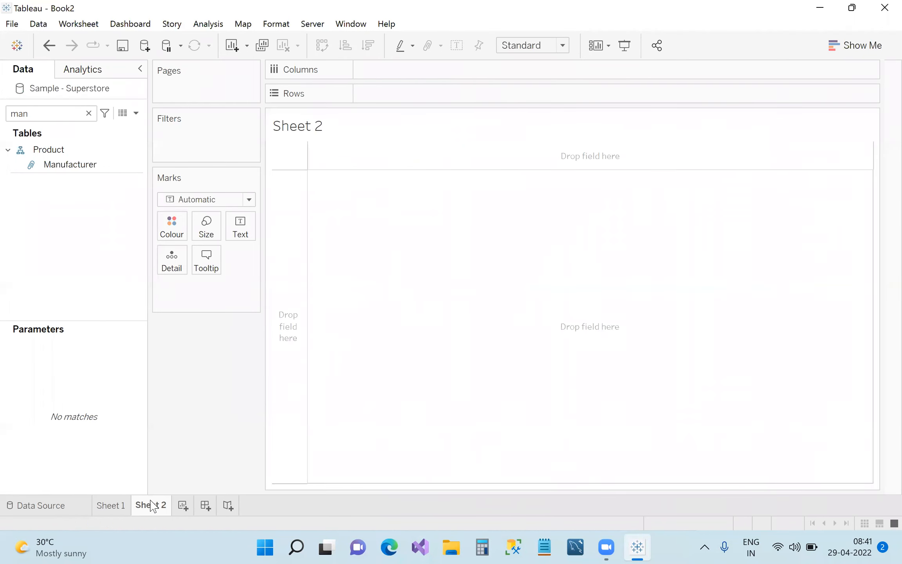
{"action": "left_click", "coordinate": [116, 509]}
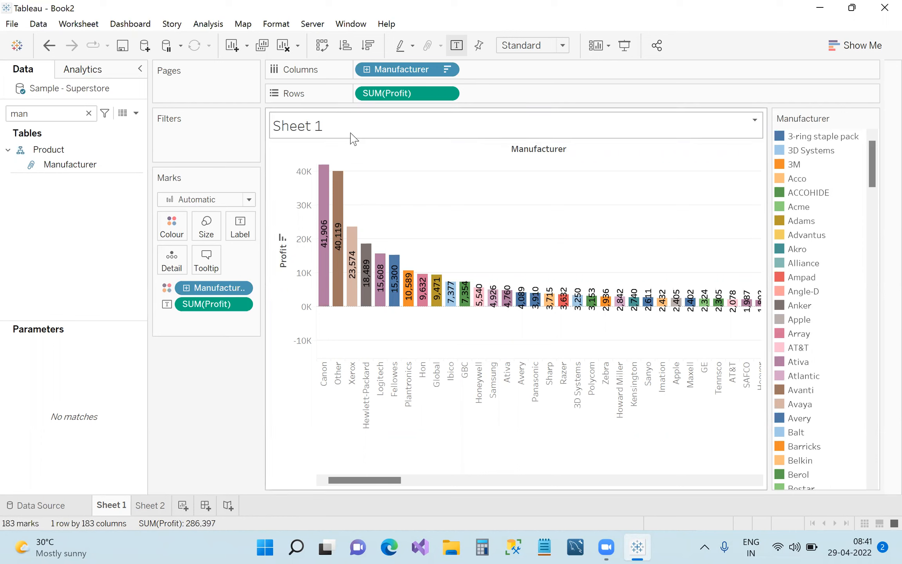
{"action": "double_click", "coordinate": [115, 511]}
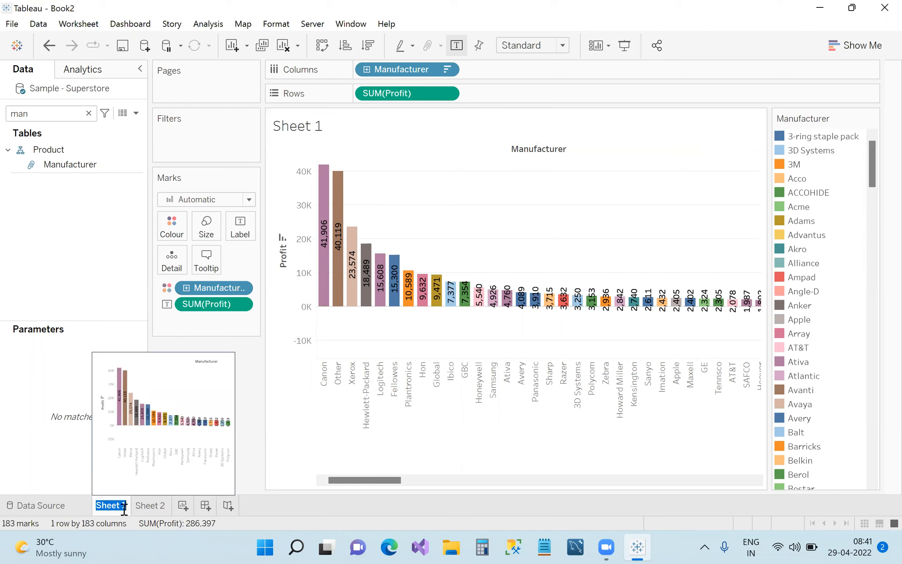
{"action": "key", "text": "Return"}
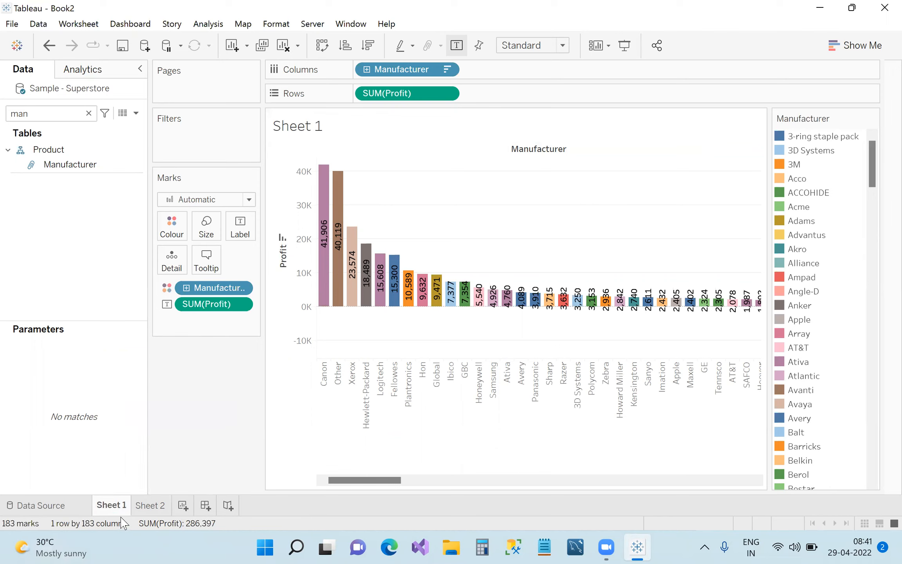
{"action": "double_click", "coordinate": [117, 506]}
{"action": "key", "text": "BackSpace"}
{"action": "type", "text": "bar chart"}
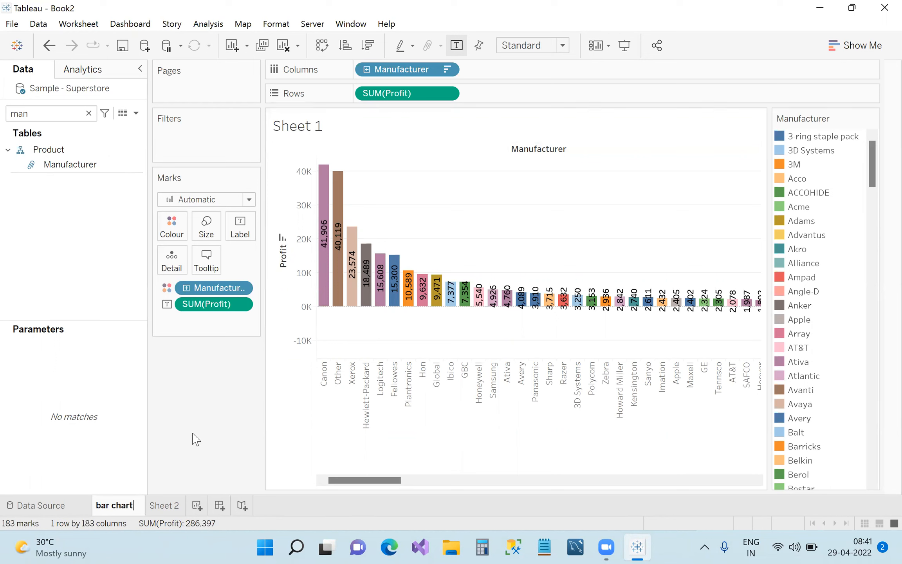
{"action": "key", "text": "Return"}
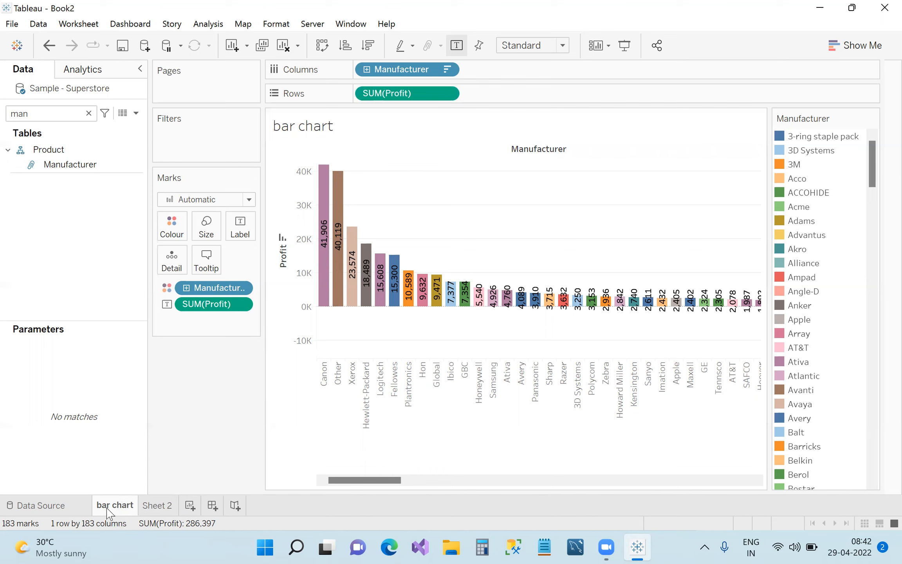
Replace the sheet-name placeholder in the chart title with the text "BAR CHART"
{"action": "double_click", "coordinate": [368, 131]}
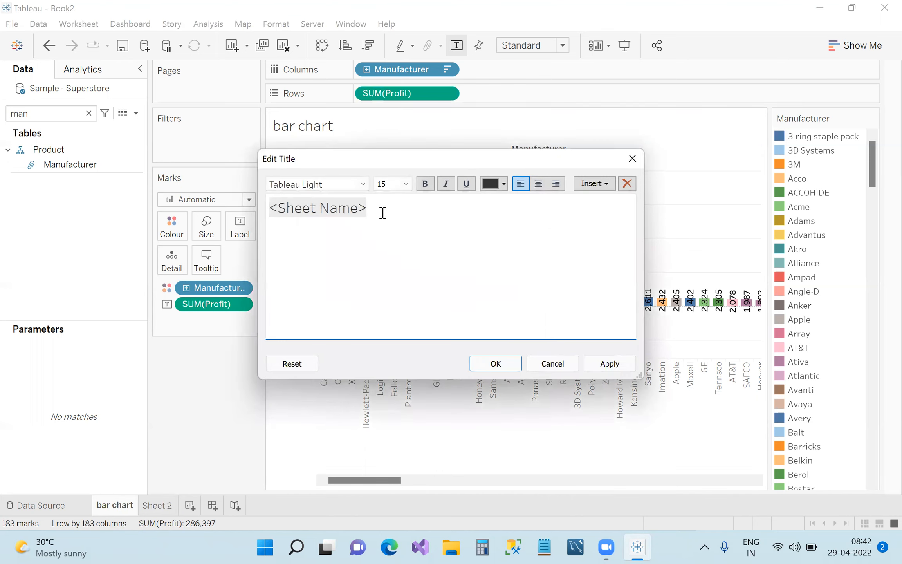
{"action": "left_click", "coordinate": [632, 158]}
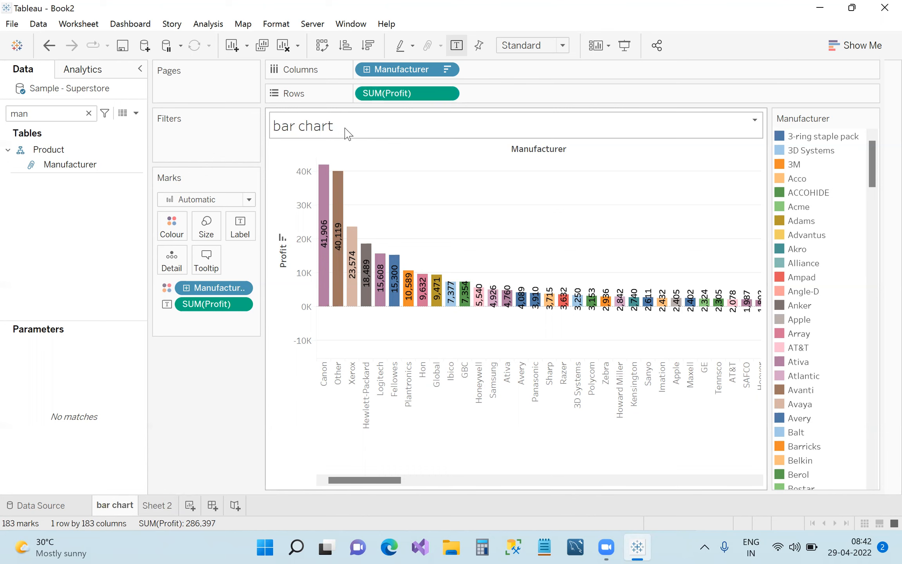
{"action": "double_click", "coordinate": [347, 133]}
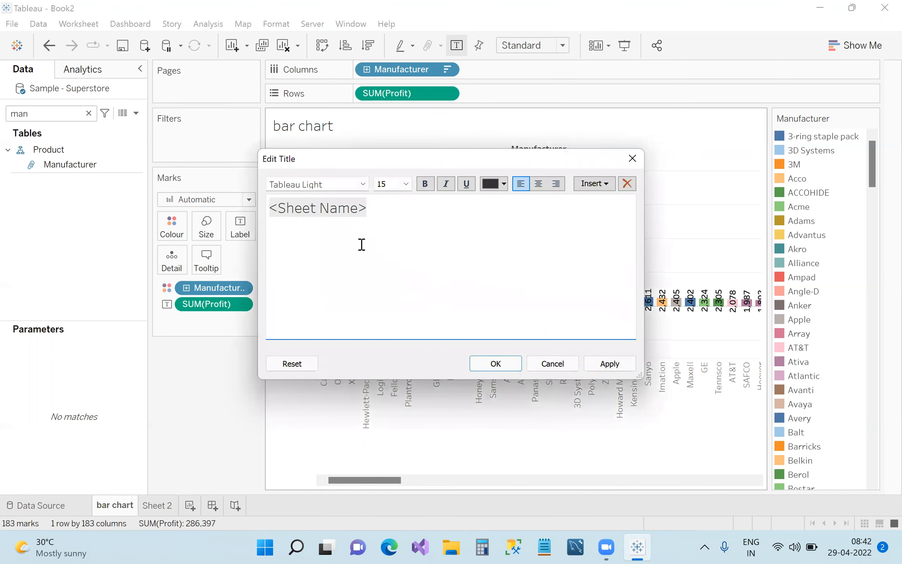
{"action": "left_click_drag", "start_coordinate": [384, 205], "coordinate": [242, 211]}
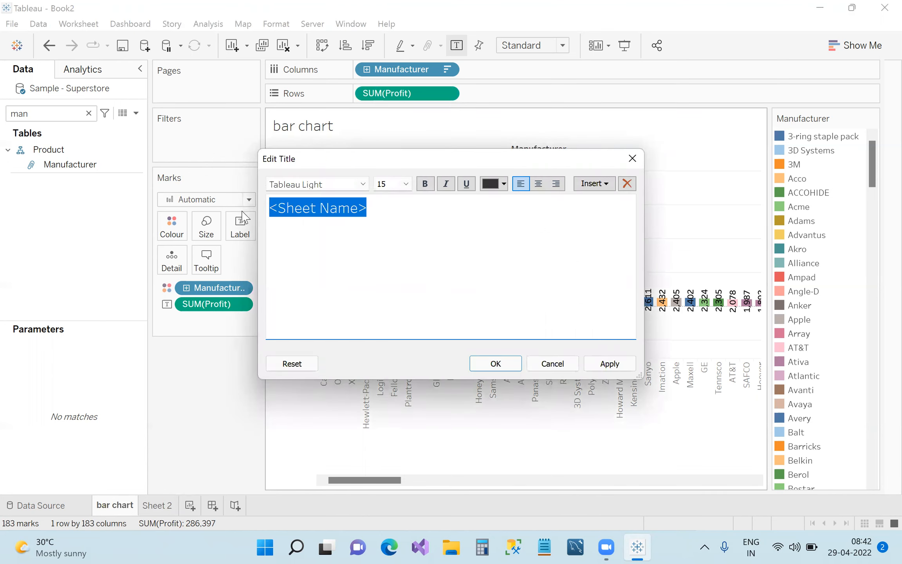
{"action": "key", "text": "BackSpace"}
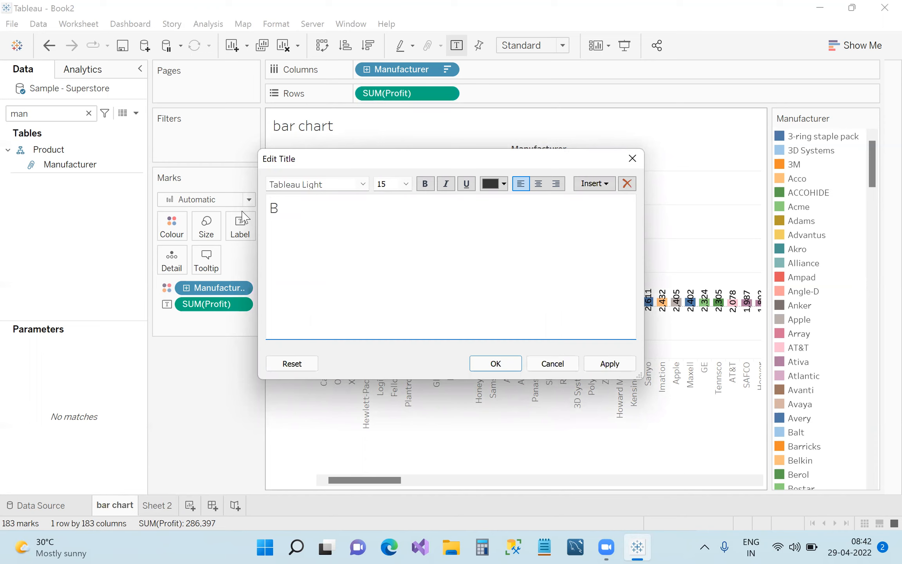
{"action": "type", "text": "BAR CHART"}
Format the "BAR CHART" title as bold, underlined and blue, and centre it above the chart
{"action": "left_click_drag", "start_coordinate": [346, 209], "coordinate": [269, 217]}
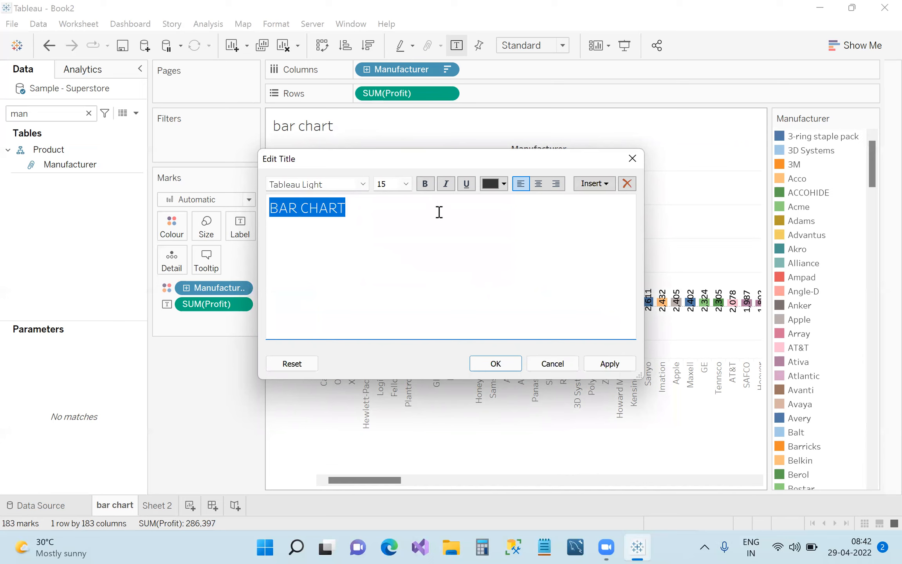
{"action": "left_click", "coordinate": [425, 184]}
{"action": "left_click", "coordinate": [466, 184]}
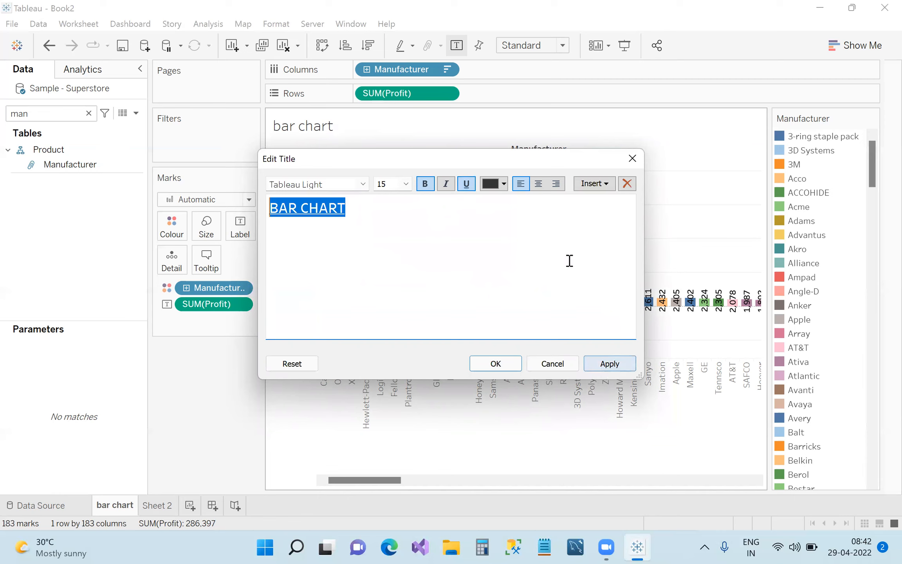
{"action": "left_click", "coordinate": [506, 185]}
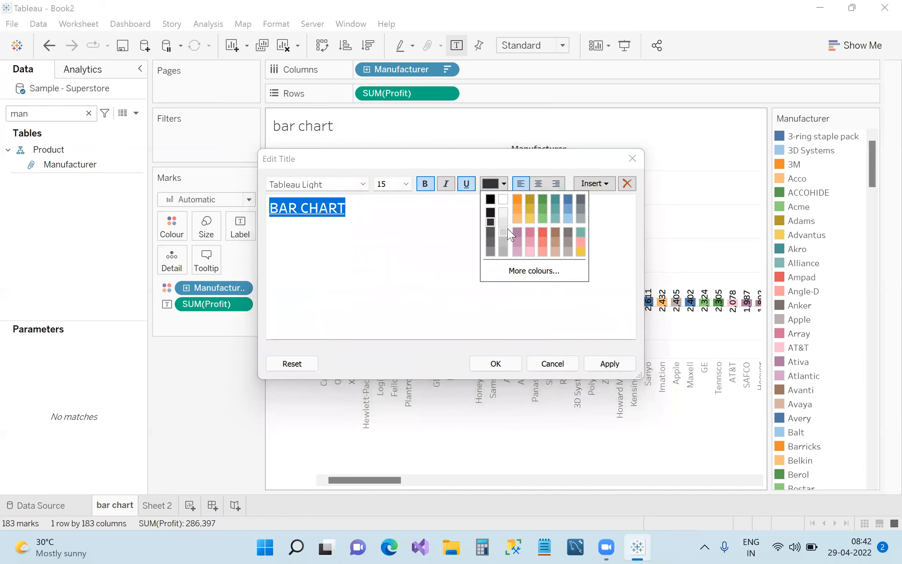
{"action": "left_click", "coordinate": [572, 200]}
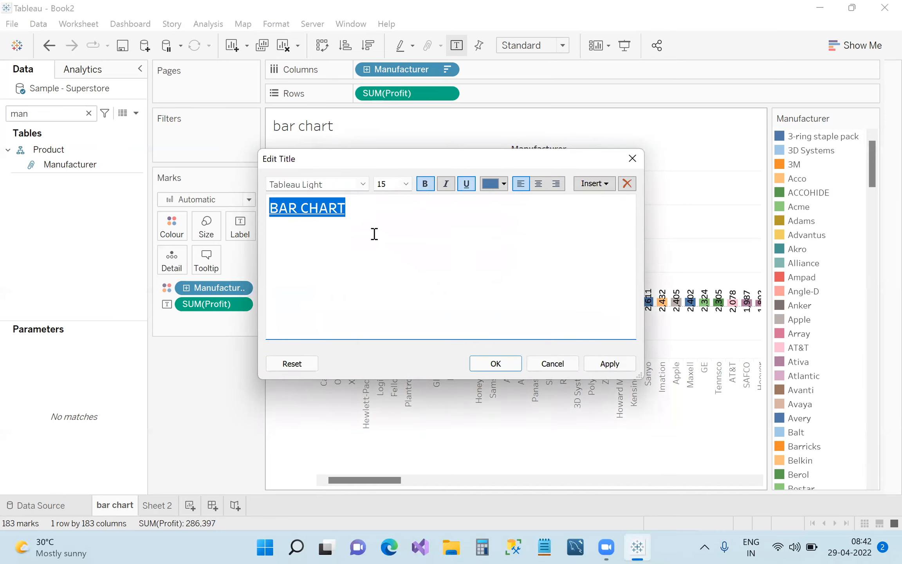
{"action": "left_click", "coordinate": [609, 367]}
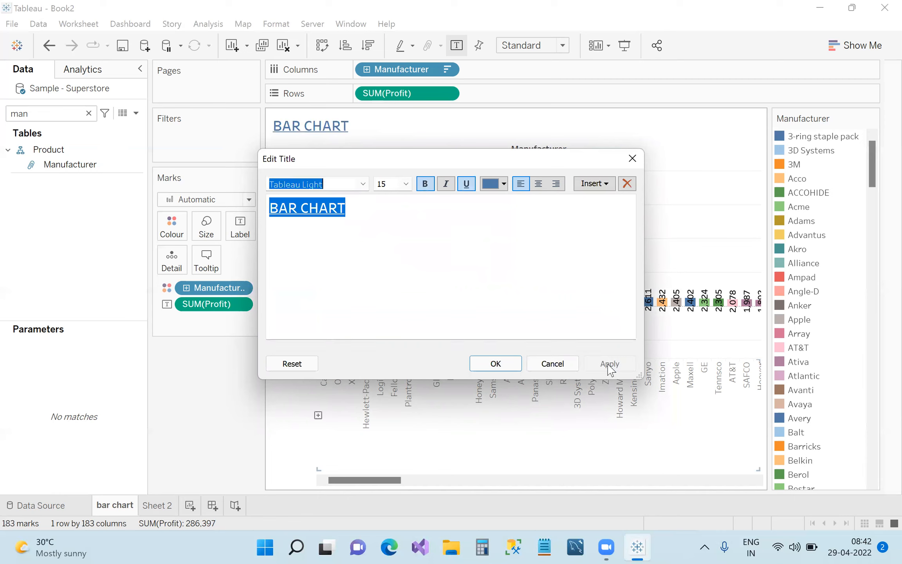
{"action": "left_click", "coordinate": [538, 184]}
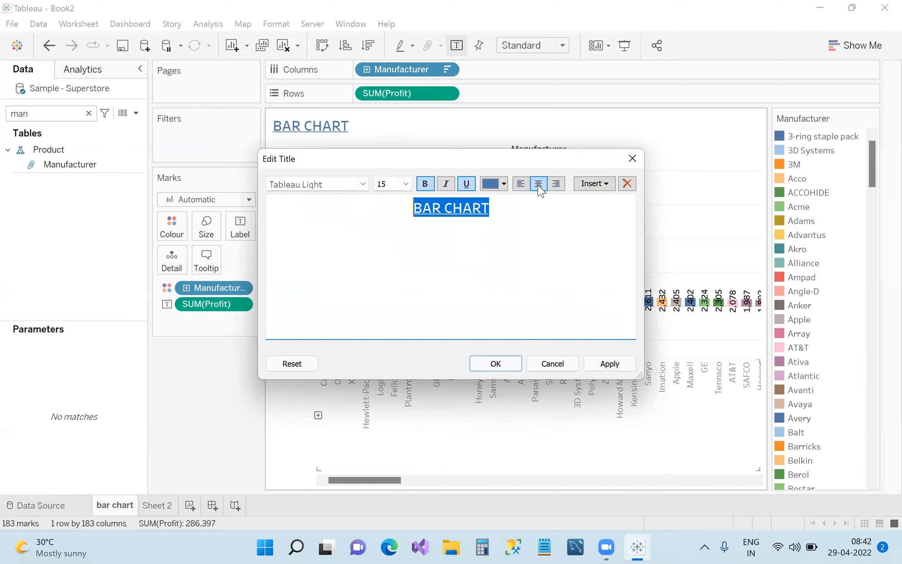
{"action": "left_click", "coordinate": [609, 363]}
{"action": "left_click", "coordinate": [494, 364]}
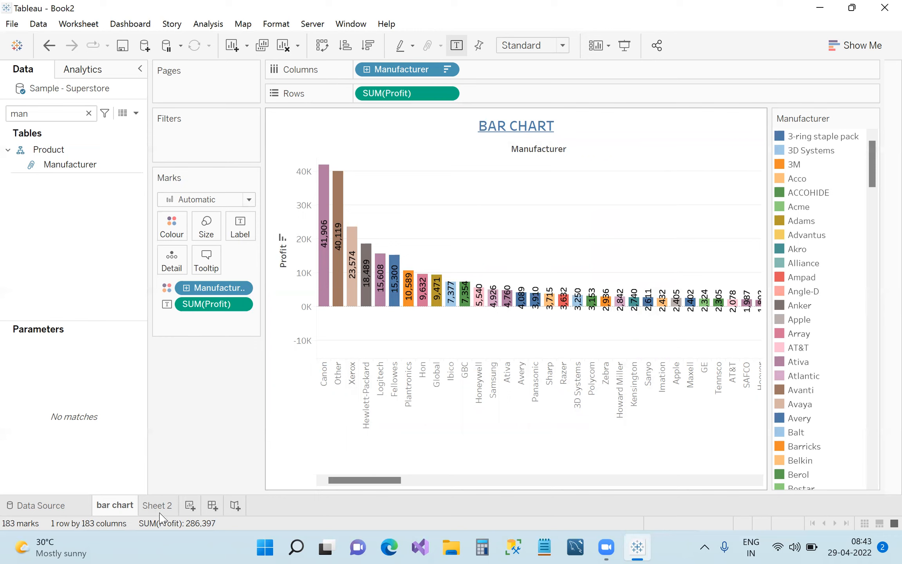
{"action": "mouse_move", "coordinate": [160, 513]}
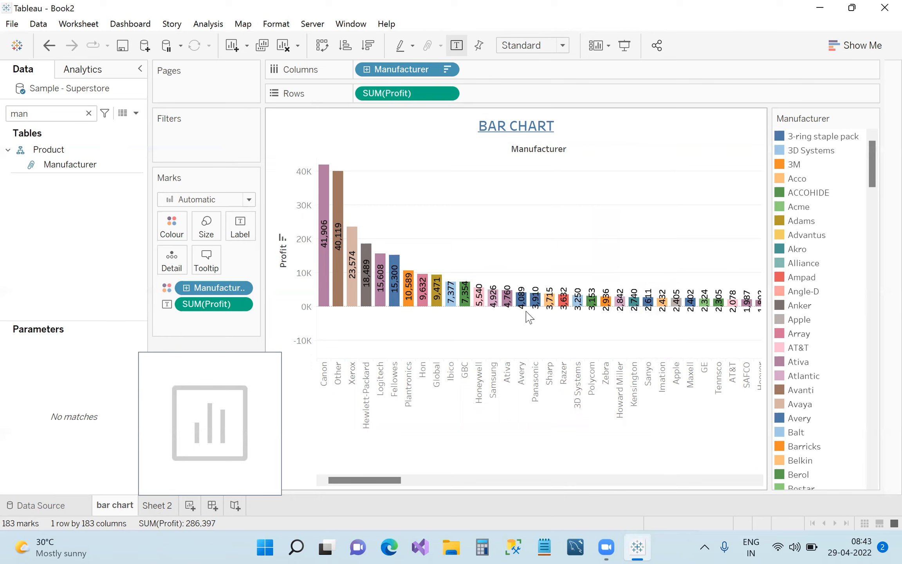
Open Sheet 2 and clear the search text from the field list
{"action": "double_click", "coordinate": [470, 137]}
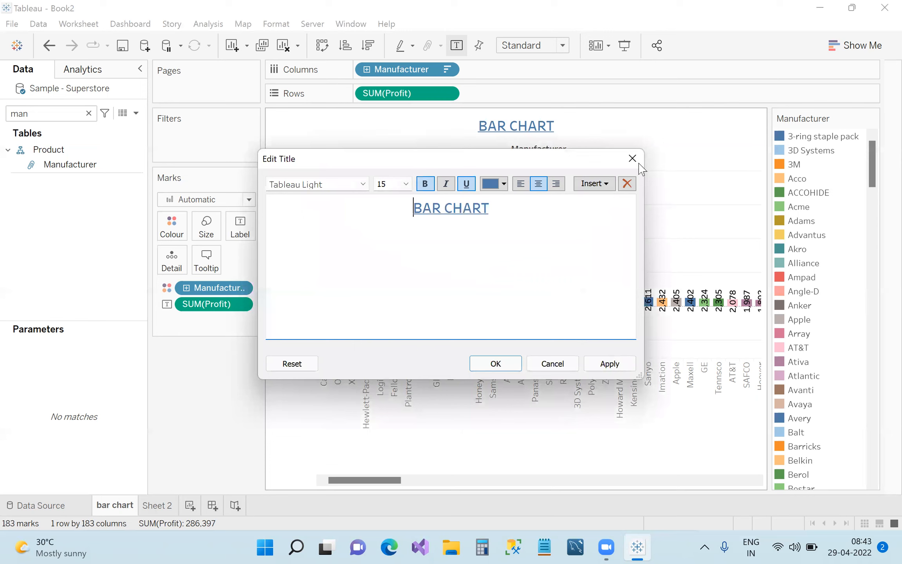
{"action": "key", "text": "Escape"}
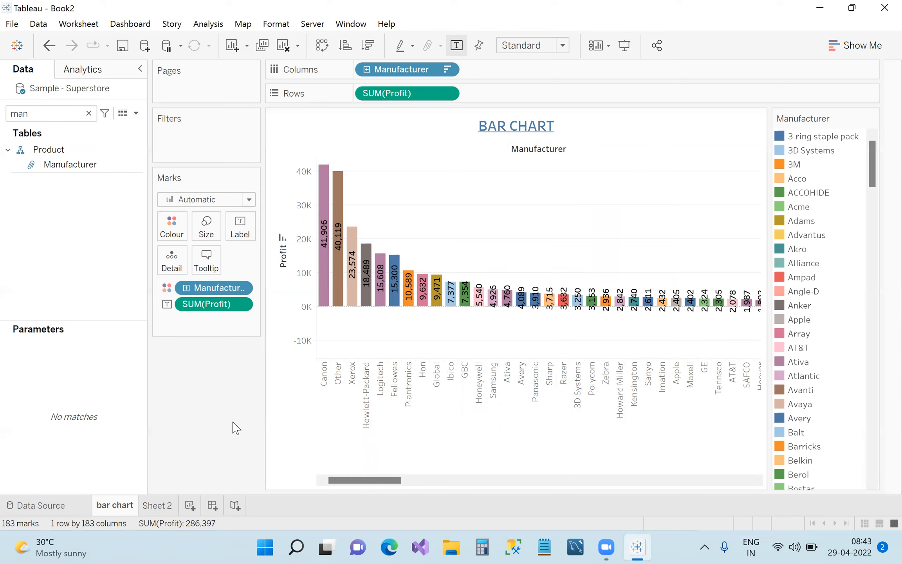
{"action": "left_click", "coordinate": [156, 506]}
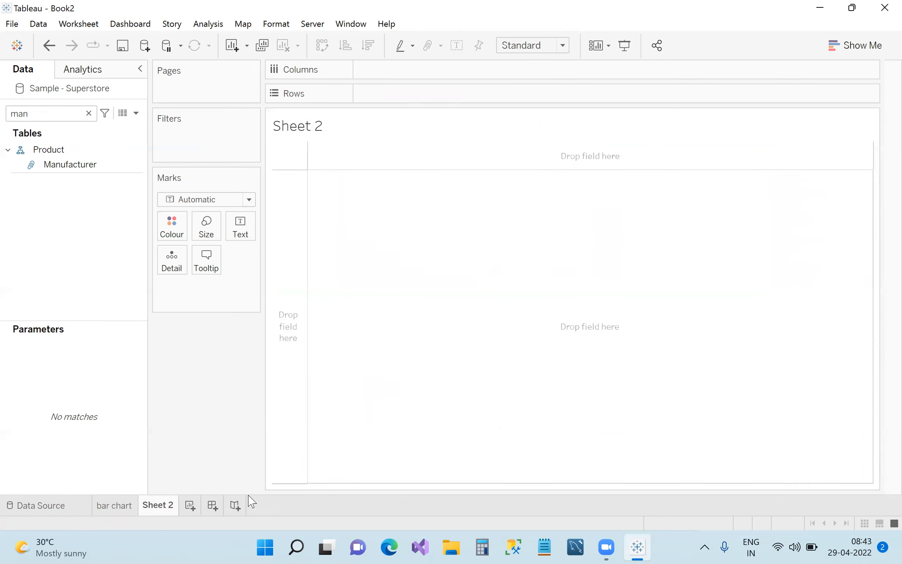
{"action": "left_click", "coordinate": [89, 113]}
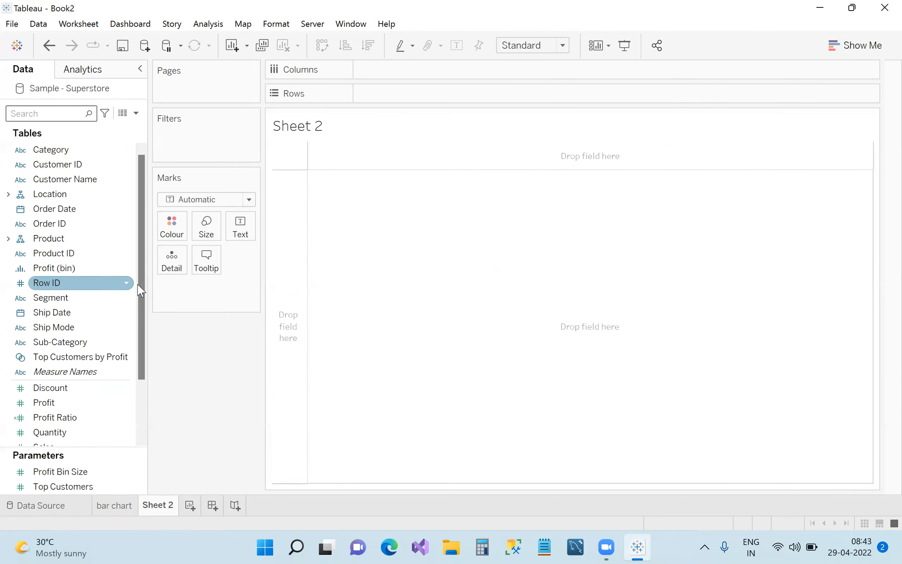
{"action": "left_click_drag", "start_coordinate": [143, 321], "coordinate": [144, 364]}
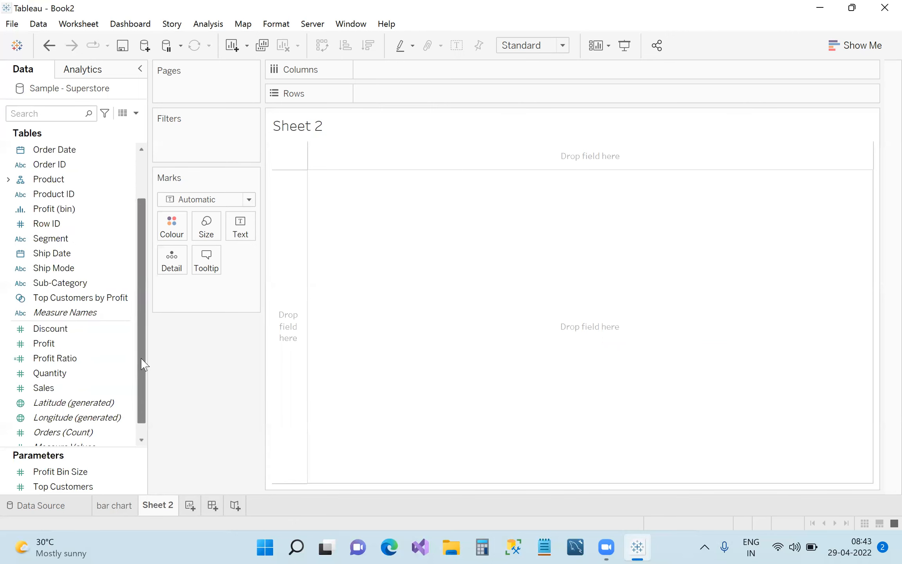
Build a vertical bar chart on Sheet 2 with Segment in columns and Sales in rows
{"action": "left_click", "coordinate": [117, 504]}
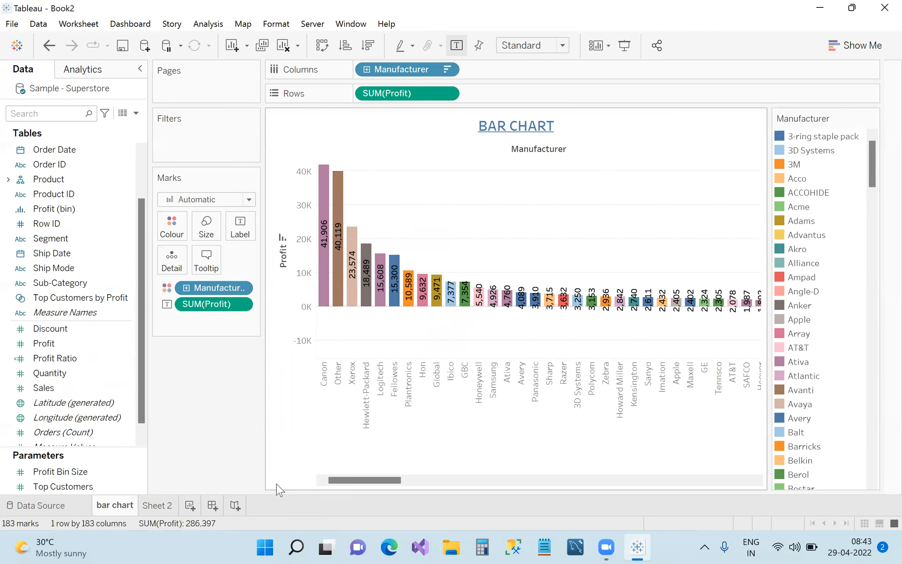
{"action": "left_click", "coordinate": [159, 505]}
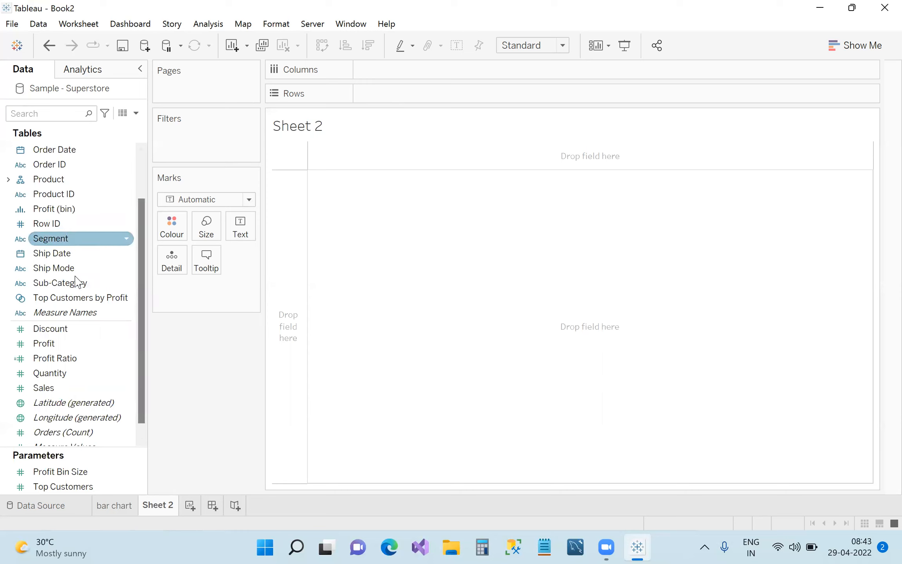
{"action": "left_click_drag", "start_coordinate": [85, 242], "coordinate": [423, 74]}
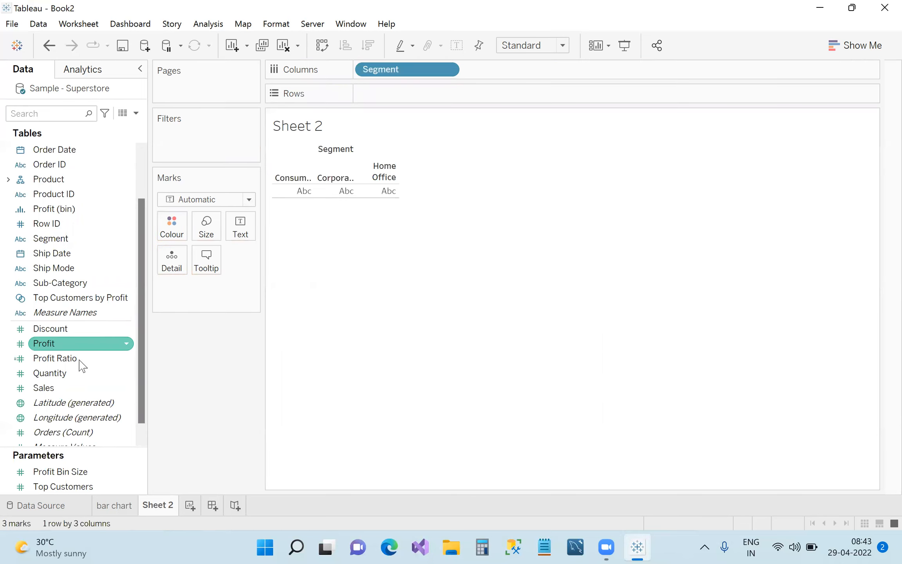
{"action": "left_click_drag", "start_coordinate": [79, 388], "coordinate": [411, 93]}
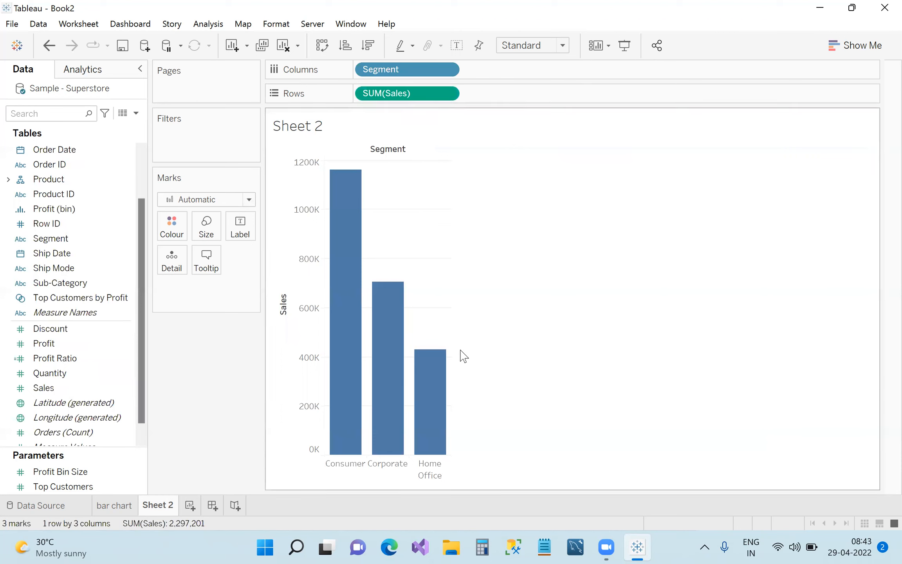
Try the segment sales as a heat map and as descending horizontal bars, and swap the axes to vertical bars
{"action": "left_click", "coordinate": [867, 44]}
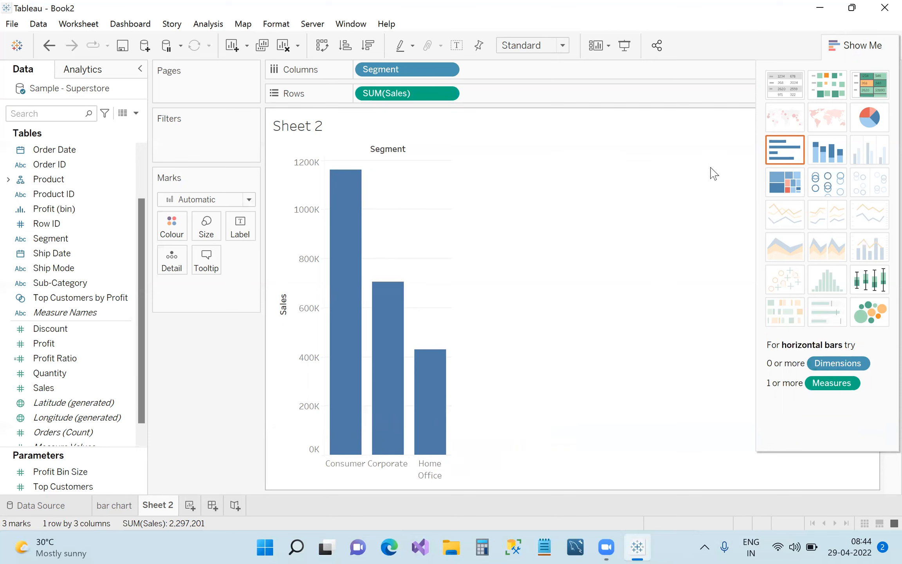
{"action": "left_click", "coordinate": [829, 94]}
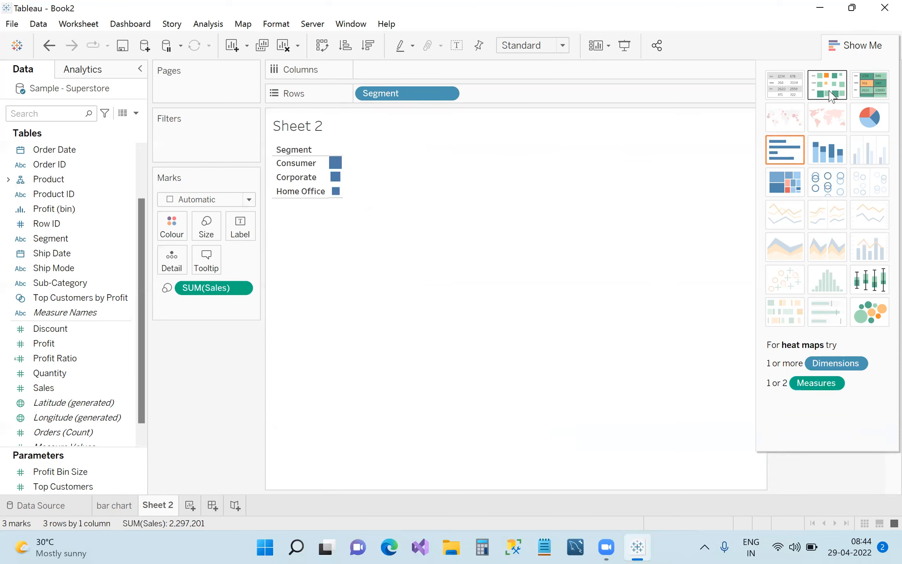
{"action": "left_click", "coordinate": [785, 149]}
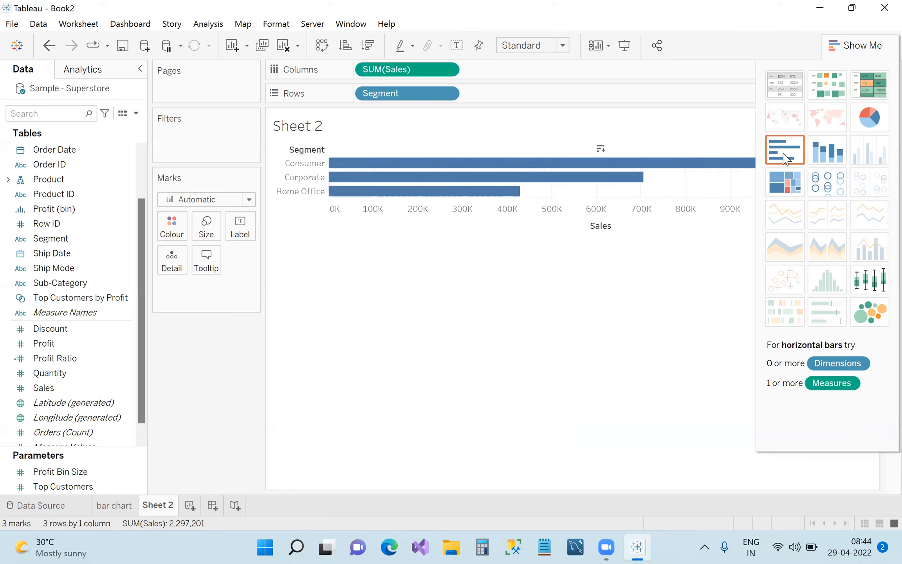
{"action": "left_click", "coordinate": [370, 48]}
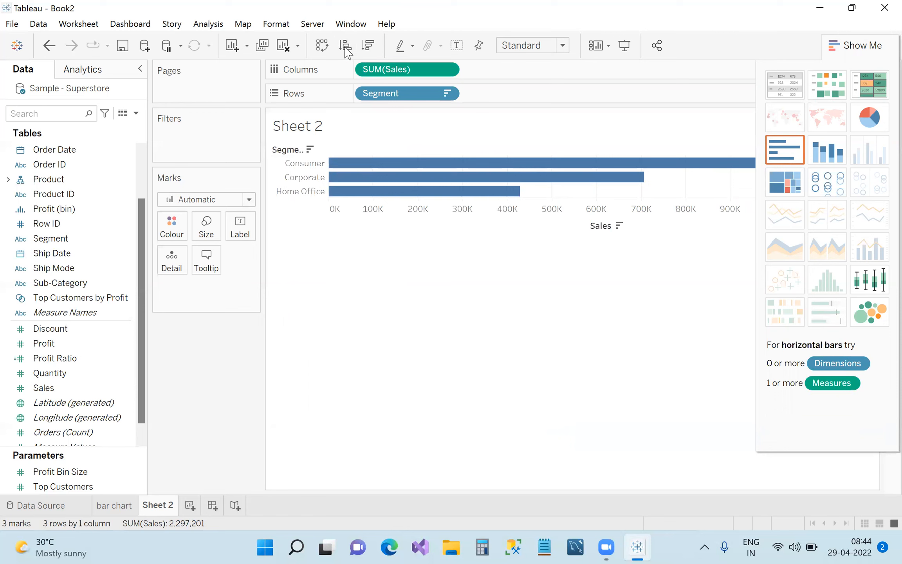
{"action": "left_click", "coordinate": [322, 46]}
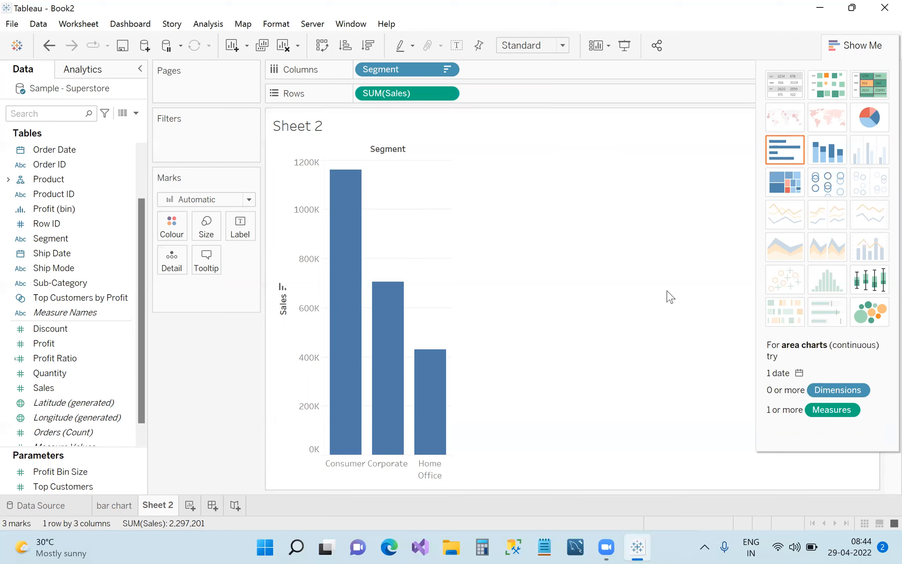
{"action": "mouse_move", "coordinate": [377, 308]}
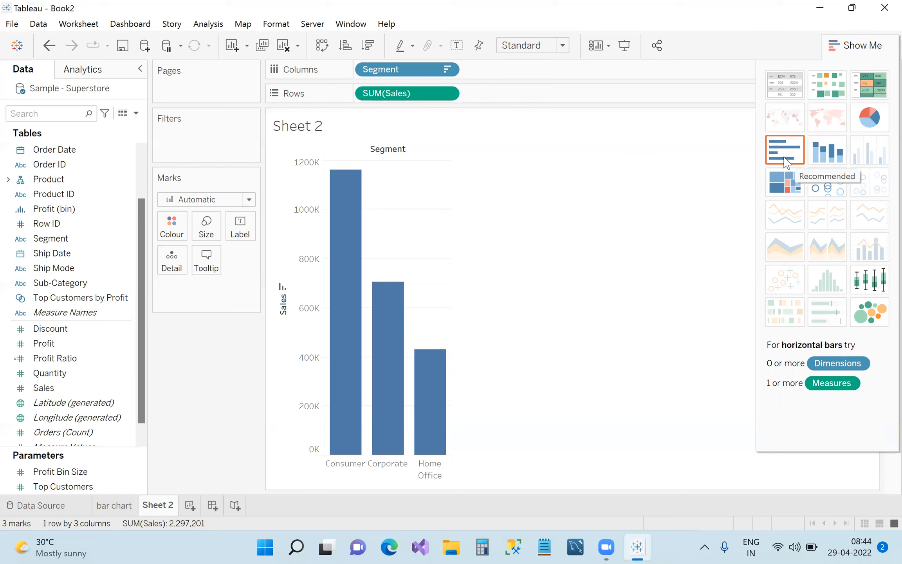
Try the stacked bars chart type for Sales by Segment and compare it with the bar chart sheet
{"action": "left_click", "coordinate": [821, 160]}
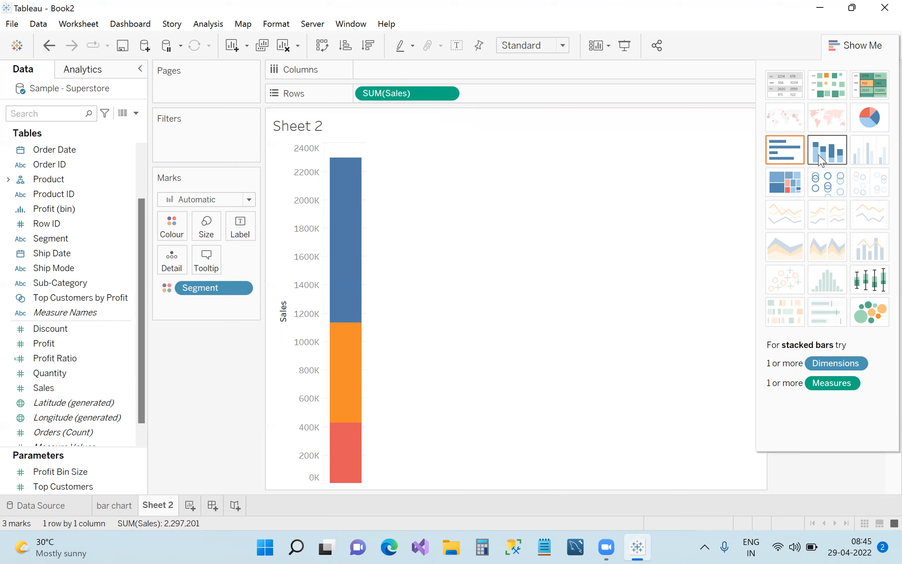
{"action": "left_click", "coordinate": [864, 46]}
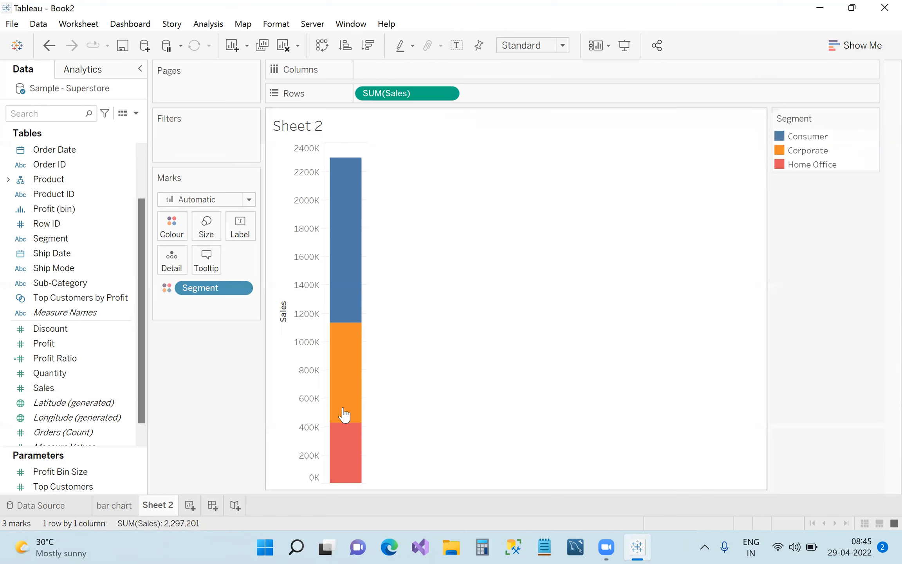
{"action": "left_click", "coordinate": [114, 507]}
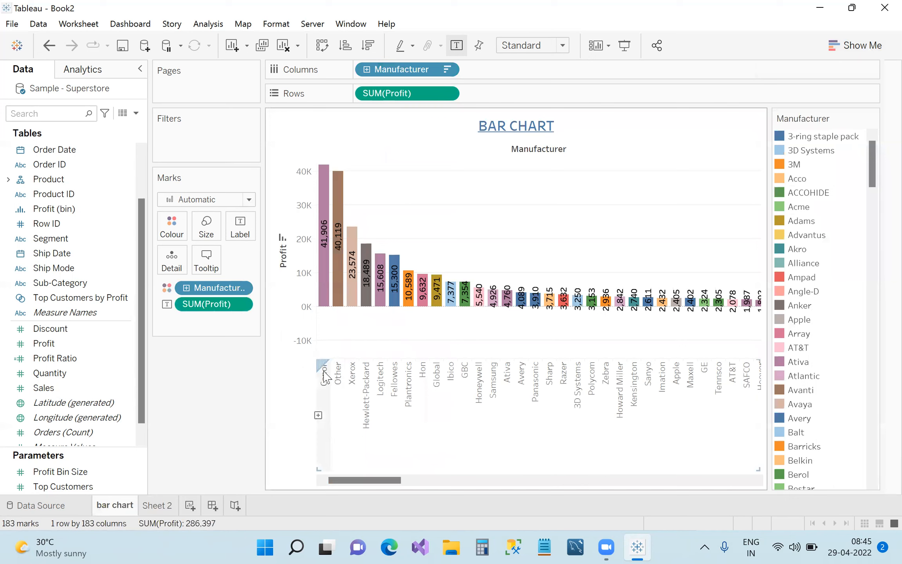
{"action": "mouse_move", "coordinate": [337, 306]}
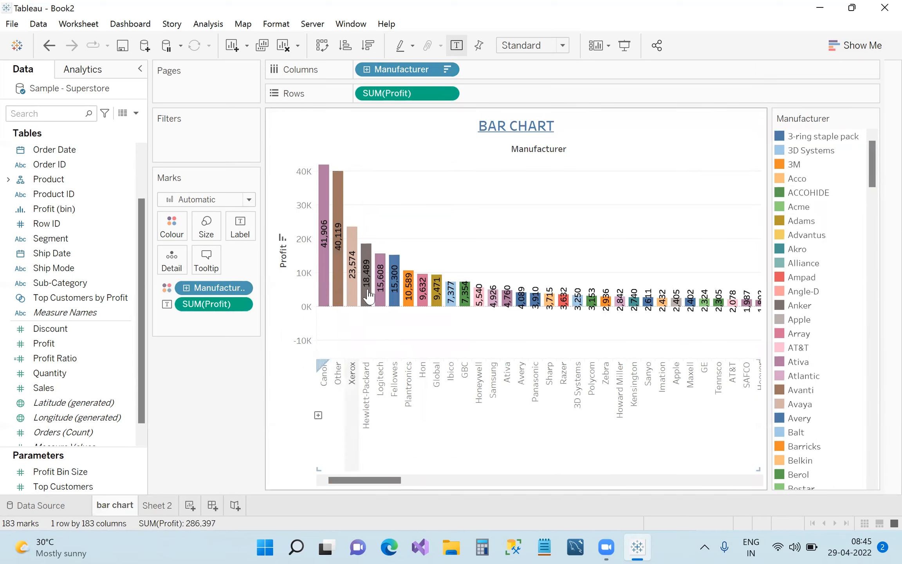
{"action": "mouse_move", "coordinate": [422, 326]}
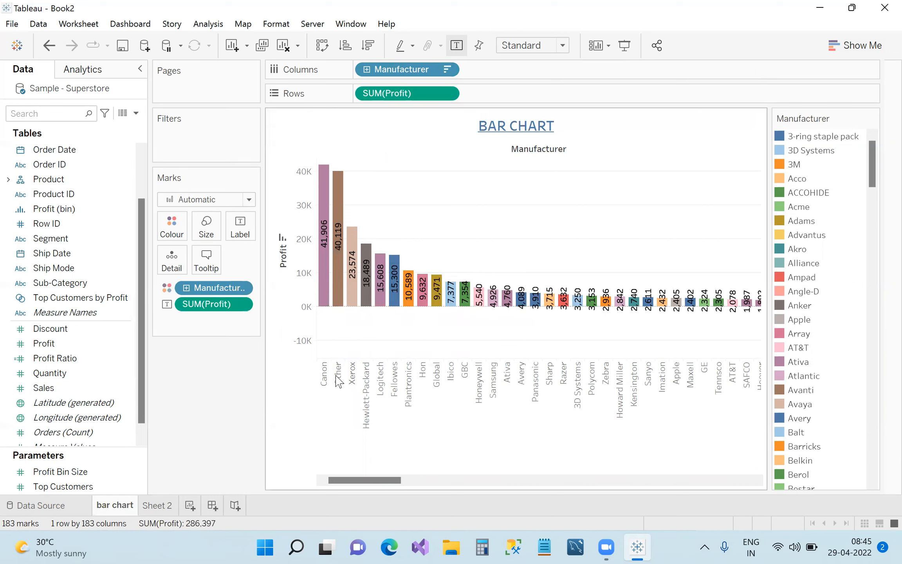
{"action": "mouse_move", "coordinate": [337, 324]}
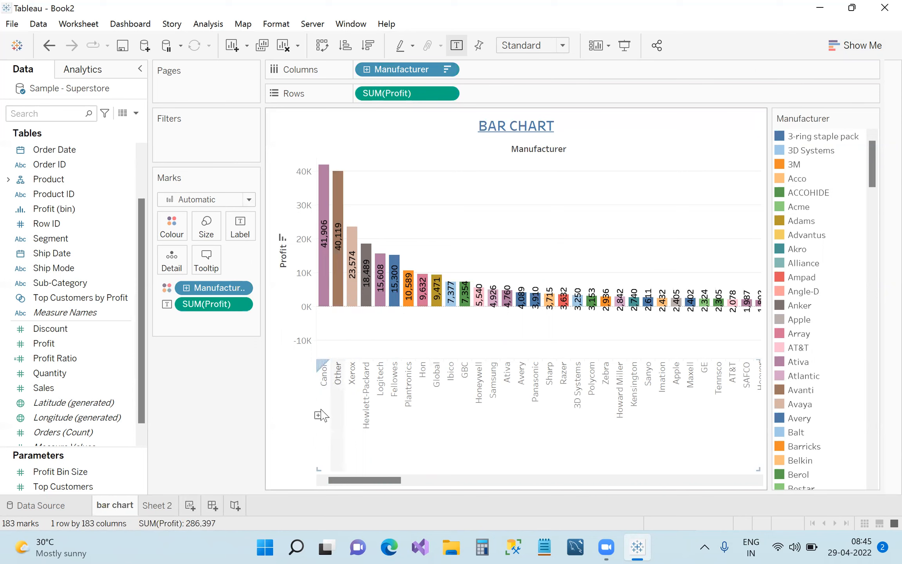
{"action": "left_click", "coordinate": [157, 505]}
{"action": "mouse_move", "coordinate": [334, 487]}
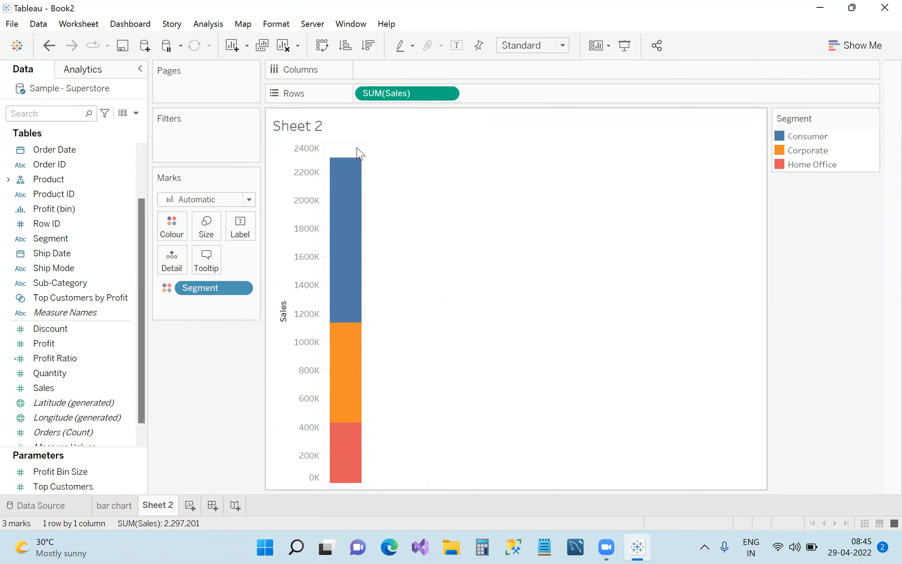
{"action": "mouse_move", "coordinate": [356, 160]}
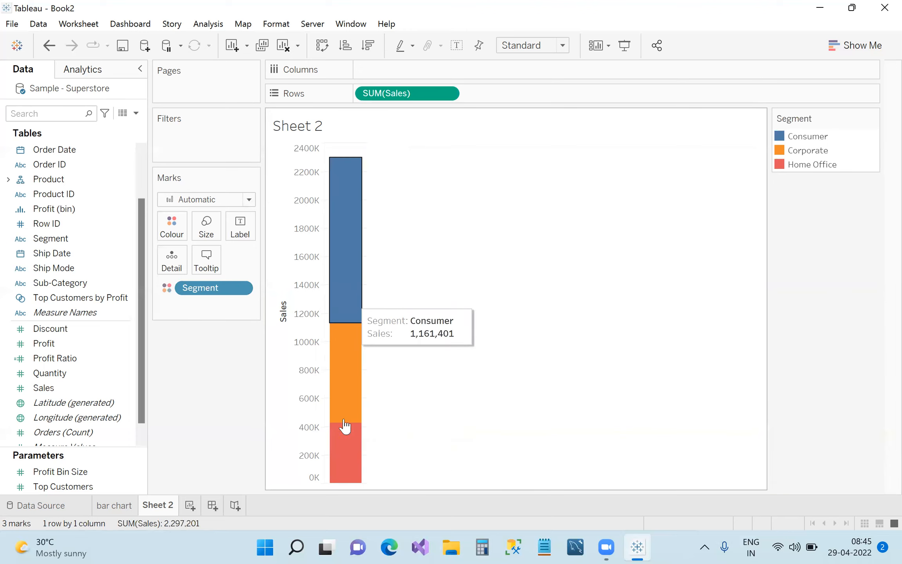
Move Segment from the colour mark back to columns to split the stacked bar into separate segment bars
{"action": "left_click", "coordinate": [847, 46]}
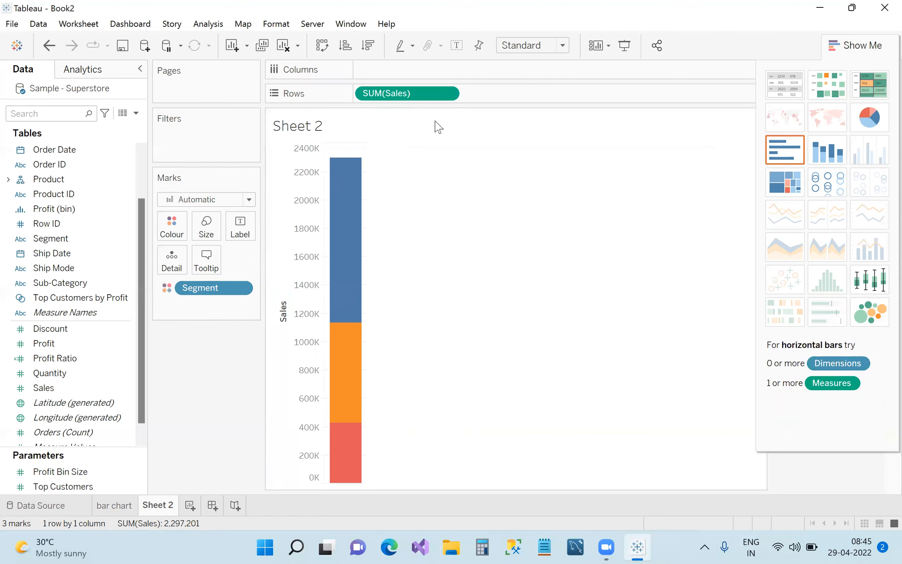
{"action": "left_click", "coordinate": [868, 55]}
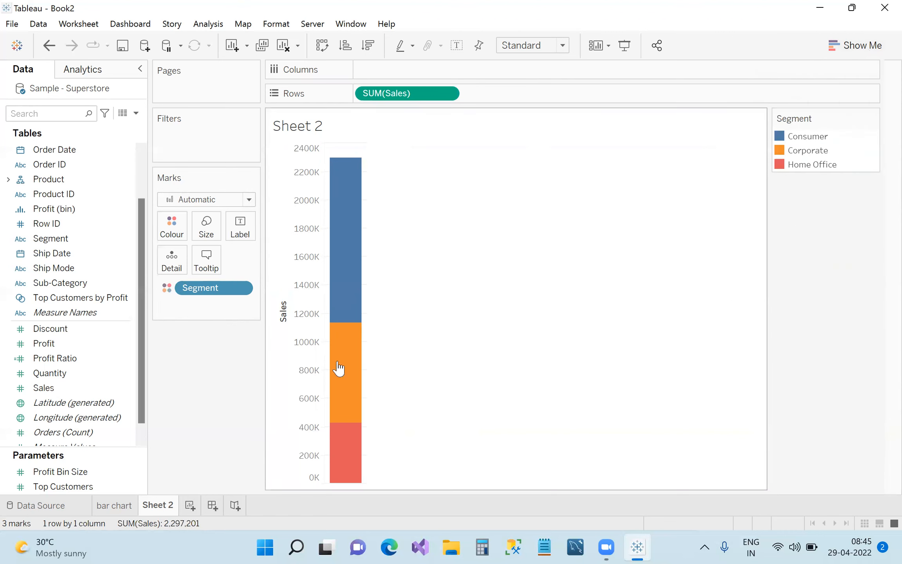
{"action": "left_click_drag", "start_coordinate": [210, 290], "coordinate": [399, 70]}
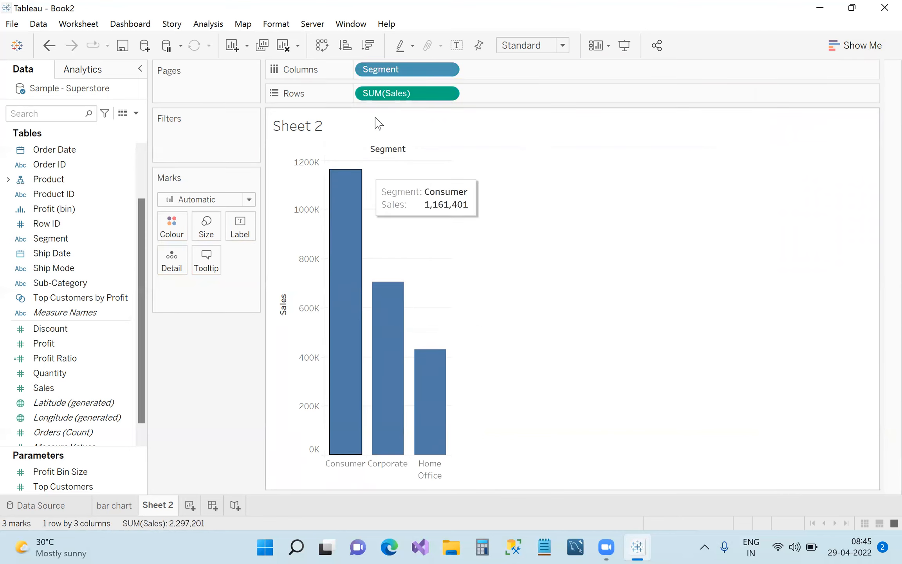
Colour the segment bars by Category to stack them, and inspect the category sections of the Consumer bar
{"action": "mouse_move", "coordinate": [429, 408]}
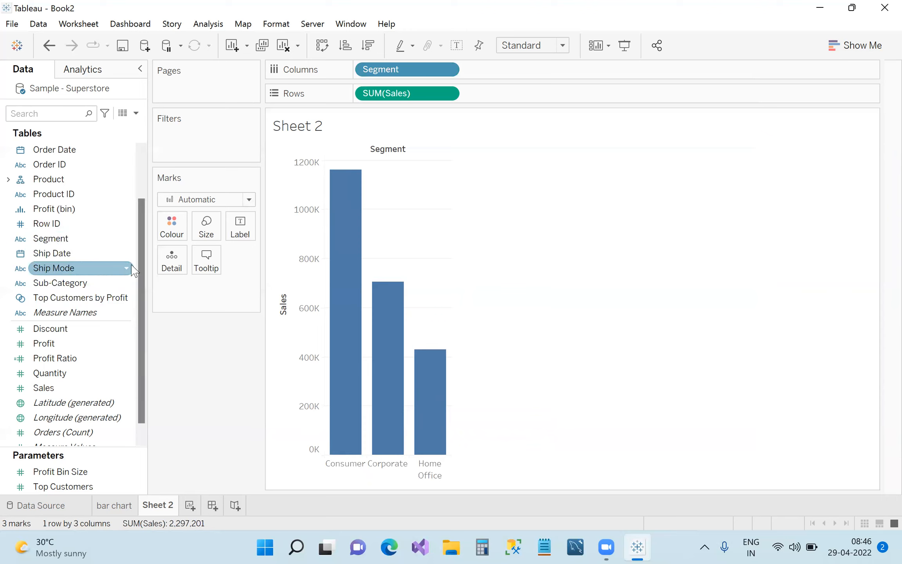
{"action": "scroll", "coordinate": [139, 283], "scroll_direction": "down", "scroll_amount": 1}
{"action": "left_click_drag", "start_coordinate": [141, 262], "coordinate": [144, 203]}
{"action": "left_click_drag", "start_coordinate": [130, 149], "coordinate": [175, 227]}
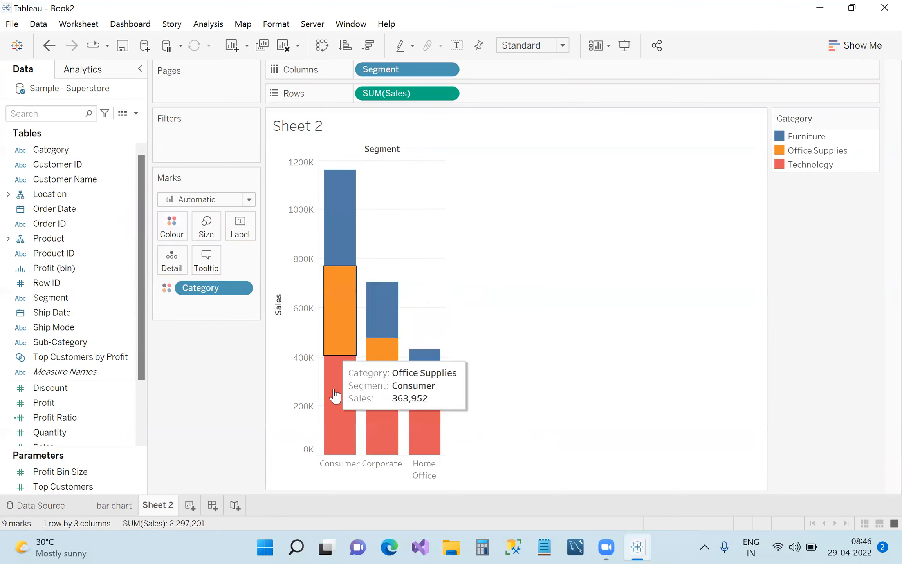
{"action": "mouse_move", "coordinate": [345, 233]}
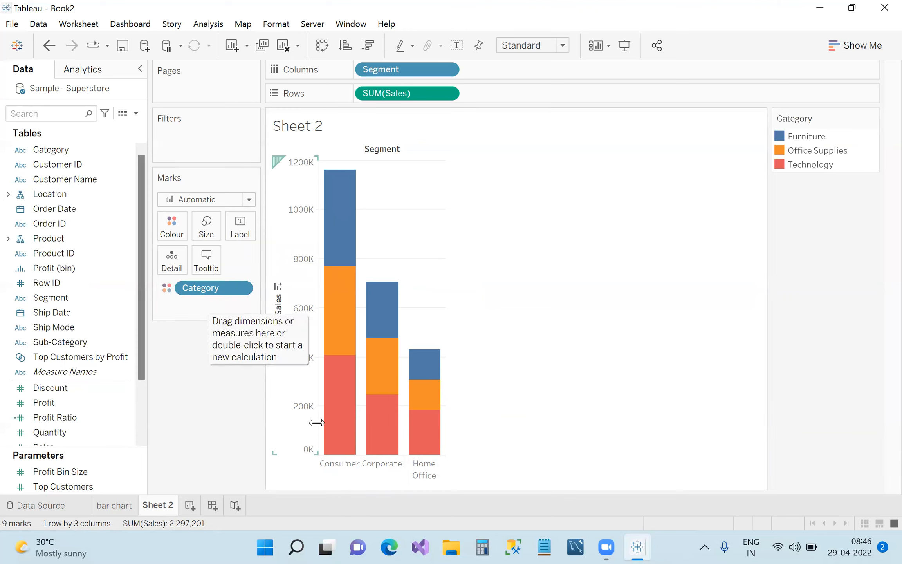
{"action": "mouse_move", "coordinate": [332, 448]}
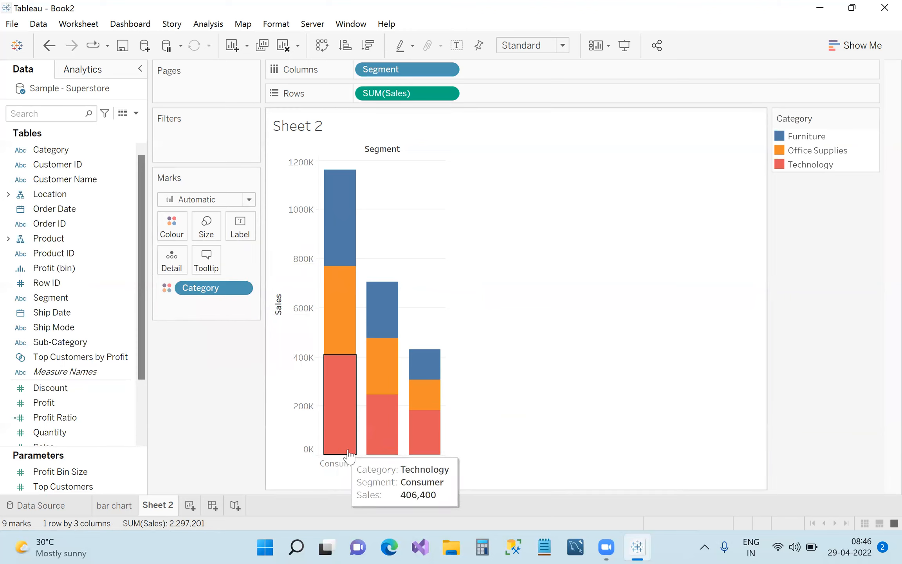
{"action": "mouse_move", "coordinate": [327, 297]}
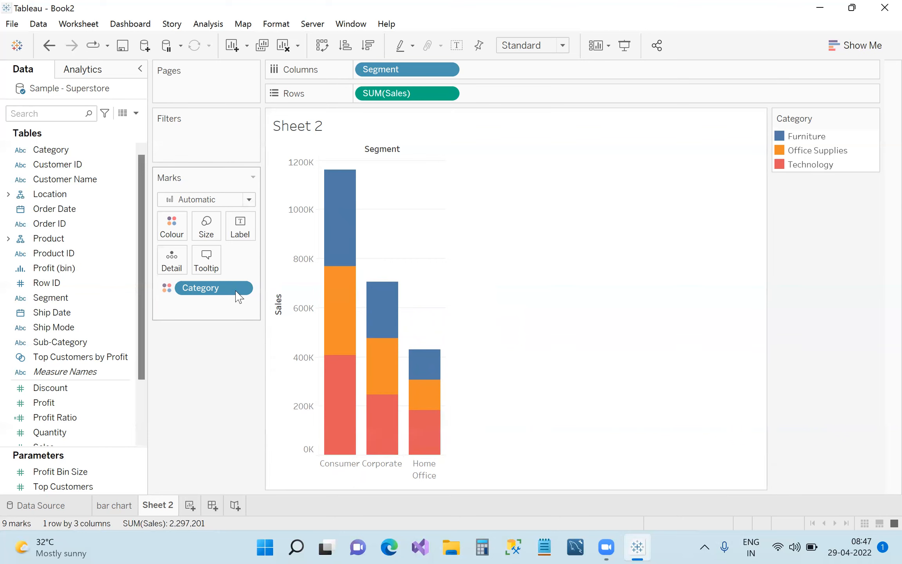
Try colouring the segment bars by Customer Name instead of Category, and restore Category as the colour
{"action": "left_click_drag", "start_coordinate": [234, 290], "coordinate": [229, 392]}
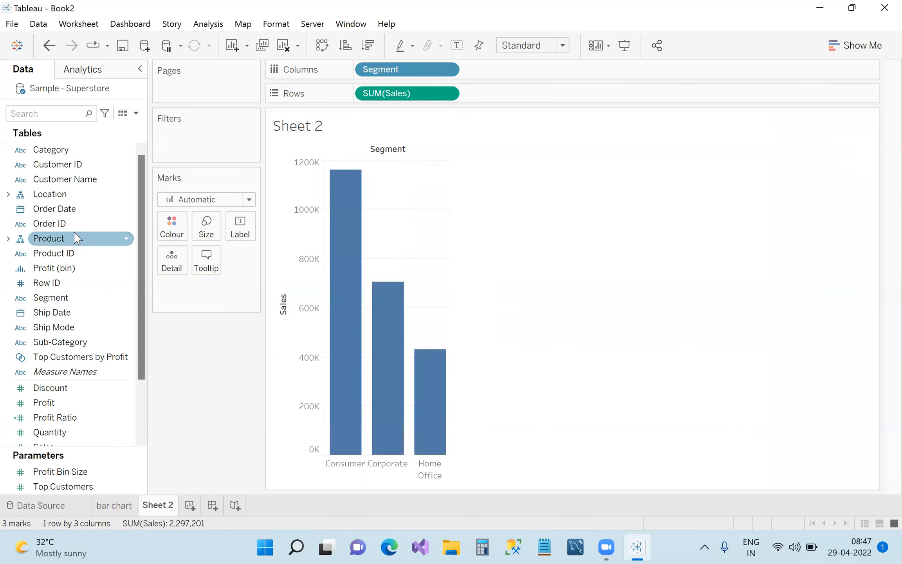
{"action": "left_click_drag", "start_coordinate": [73, 183], "coordinate": [165, 232]}
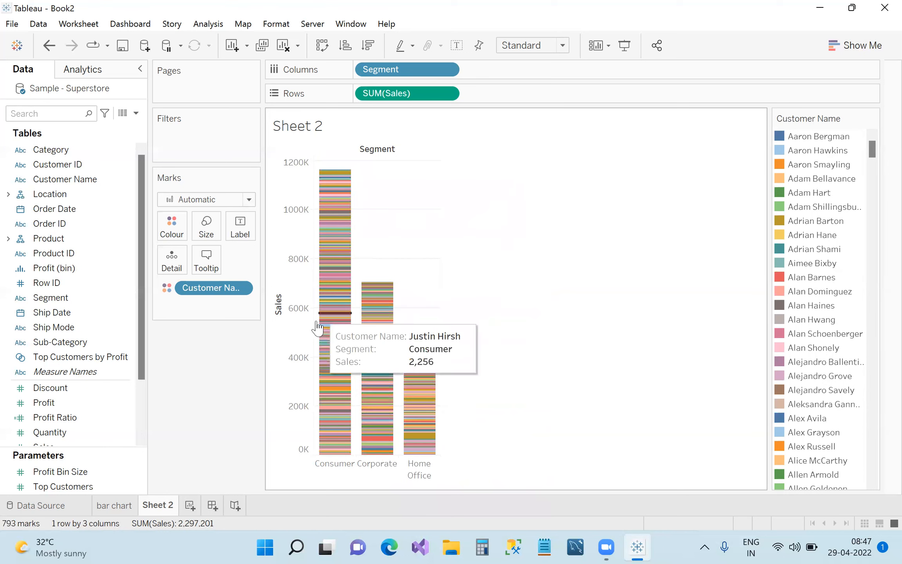
{"action": "left_click_drag", "start_coordinate": [241, 289], "coordinate": [84, 333]}
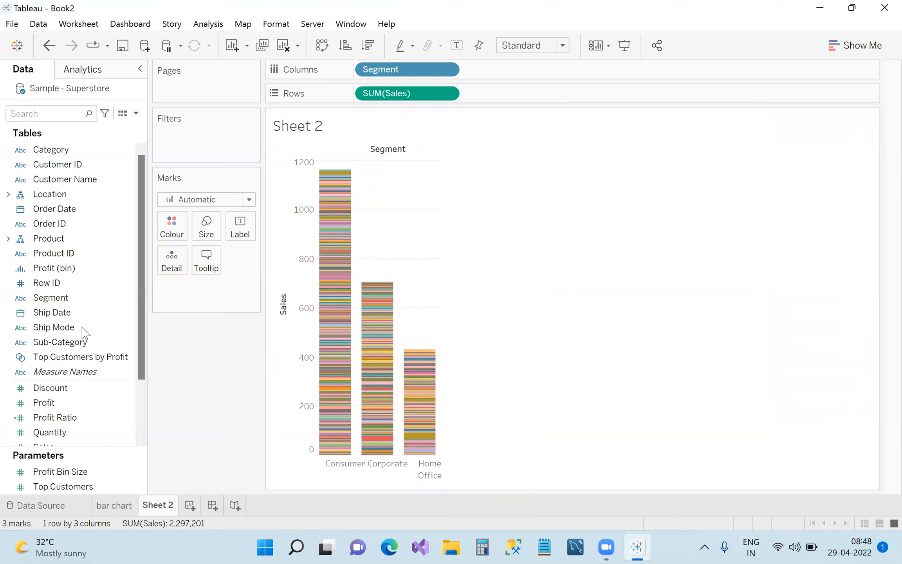
{"action": "left_click_drag", "start_coordinate": [104, 151], "coordinate": [172, 227]}
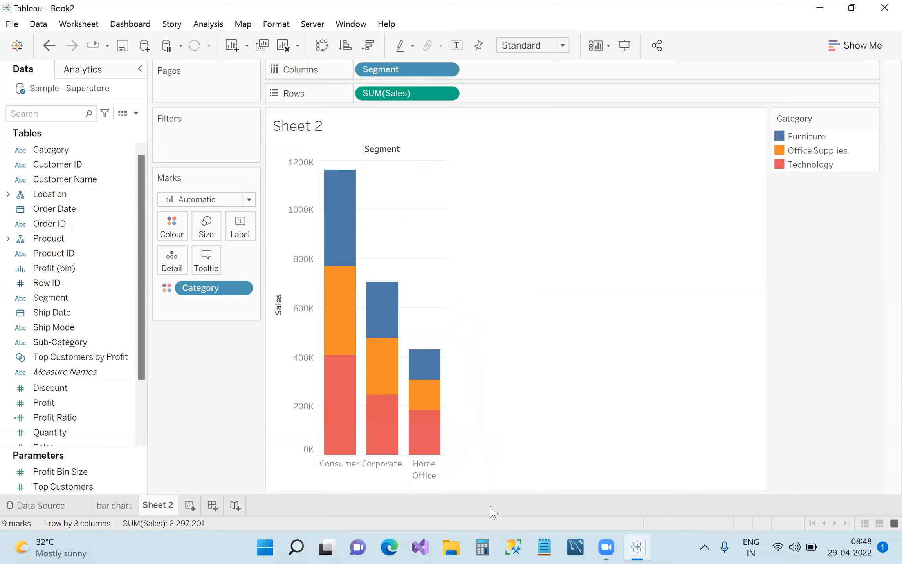
Switch to LetsView to view the handwritten stacked bar sketch, and return to the Tableau worksheet
{"action": "left_click", "coordinate": [828, 9]}
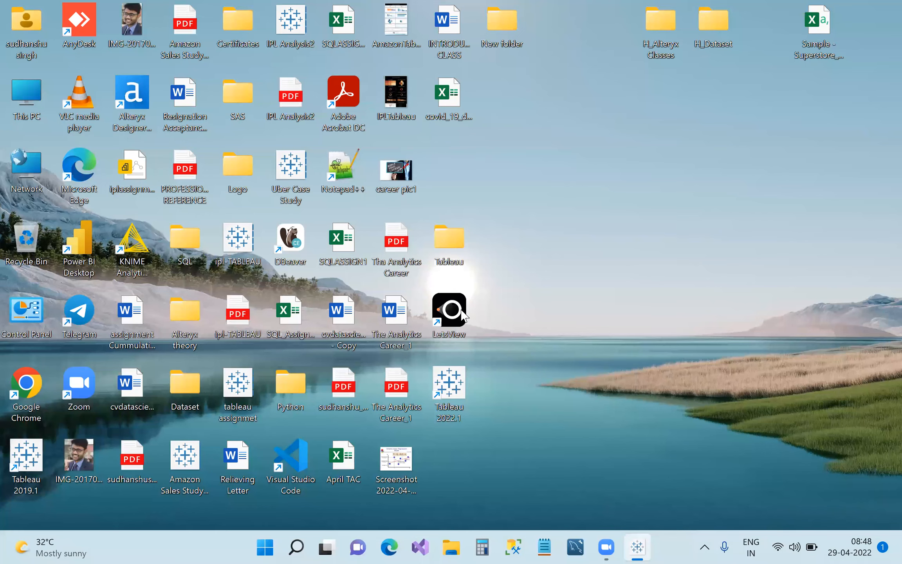
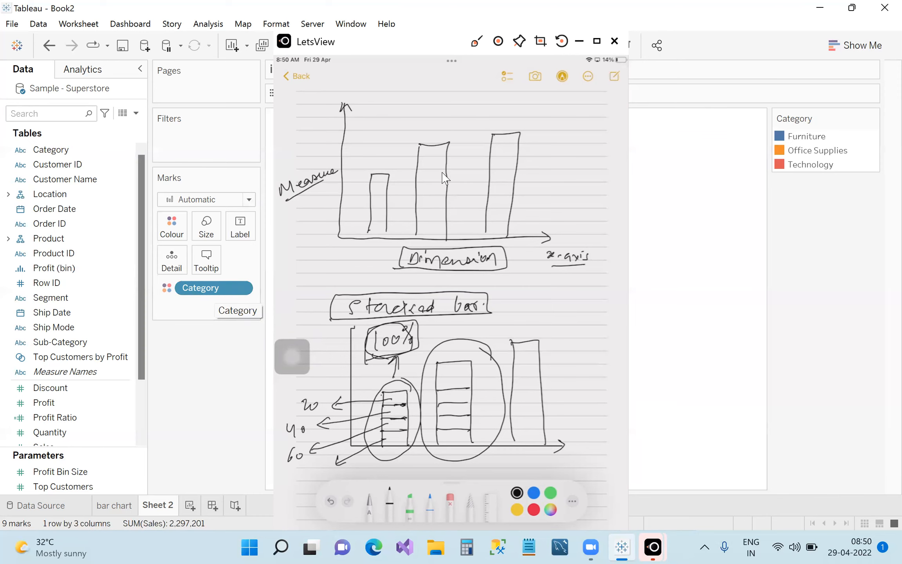
{"action": "left_click", "coordinate": [579, 42]}
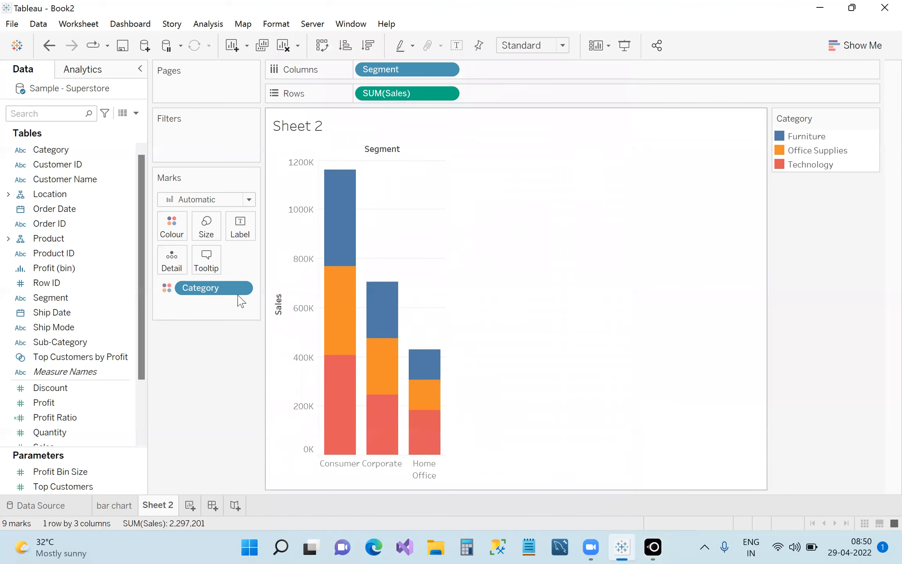
Try Category as a detail instead of a colour on the segment bars, inspect the sections, and restore Category as the colour
{"action": "left_click_drag", "start_coordinate": [203, 290], "coordinate": [171, 260]}
{"action": "mouse_move", "coordinate": [351, 302]}
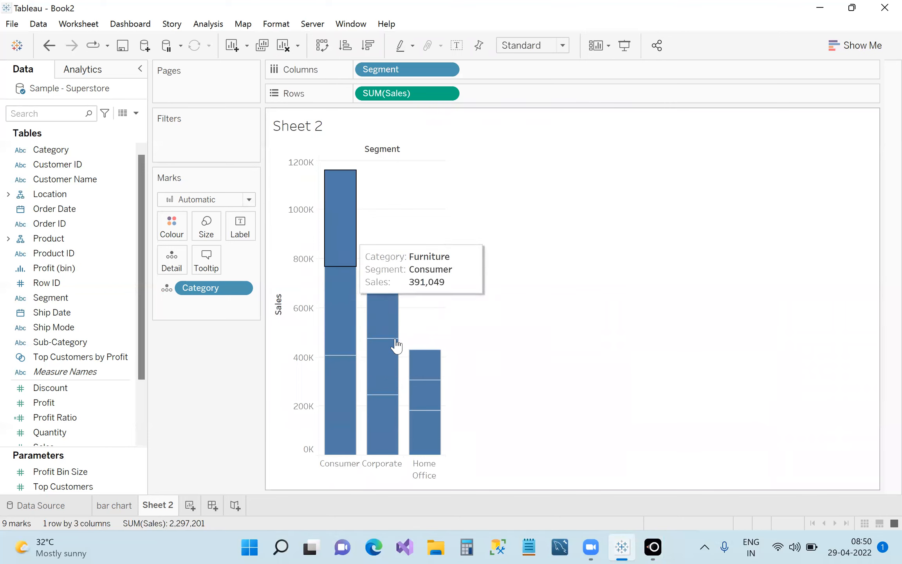
{"action": "mouse_move", "coordinate": [429, 439]}
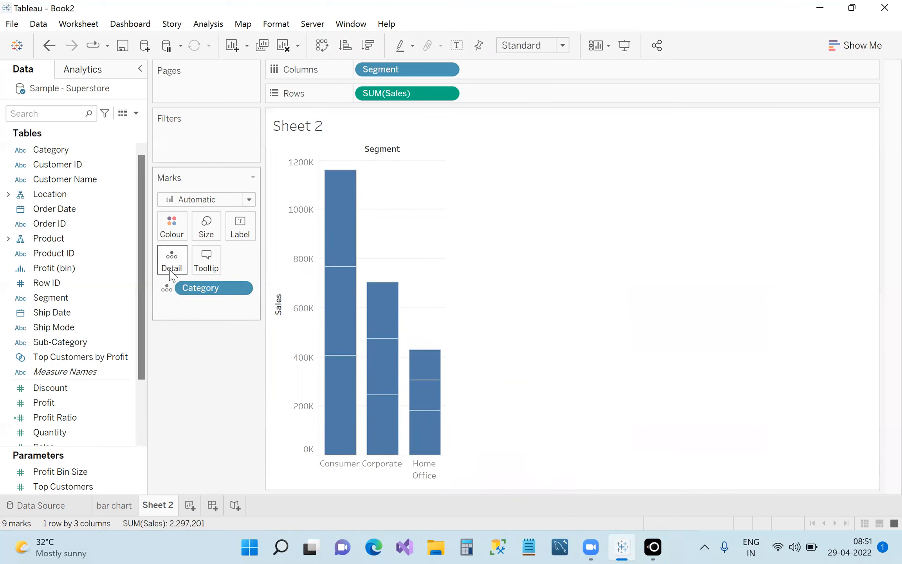
{"action": "mouse_move", "coordinate": [347, 232]}
{"action": "mouse_move", "coordinate": [378, 426]}
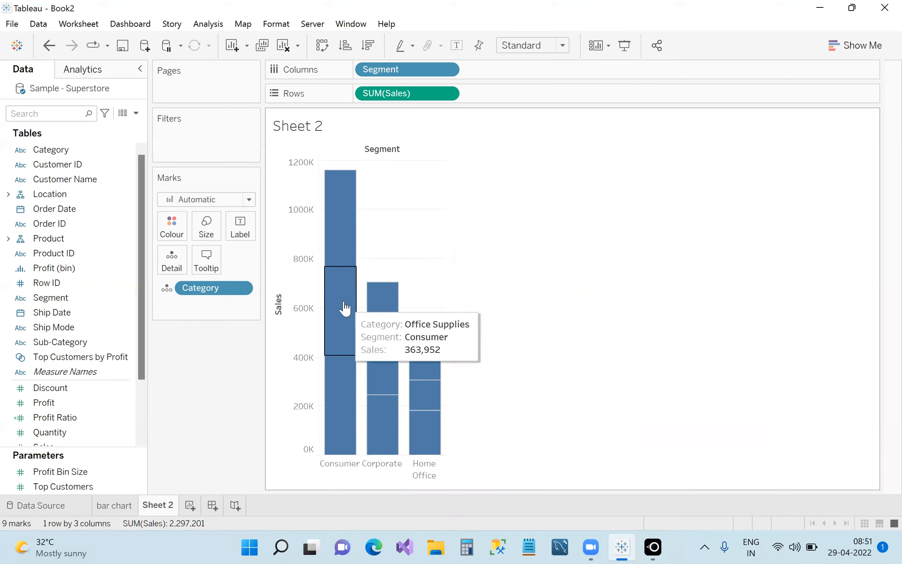
{"action": "mouse_move", "coordinate": [339, 376]}
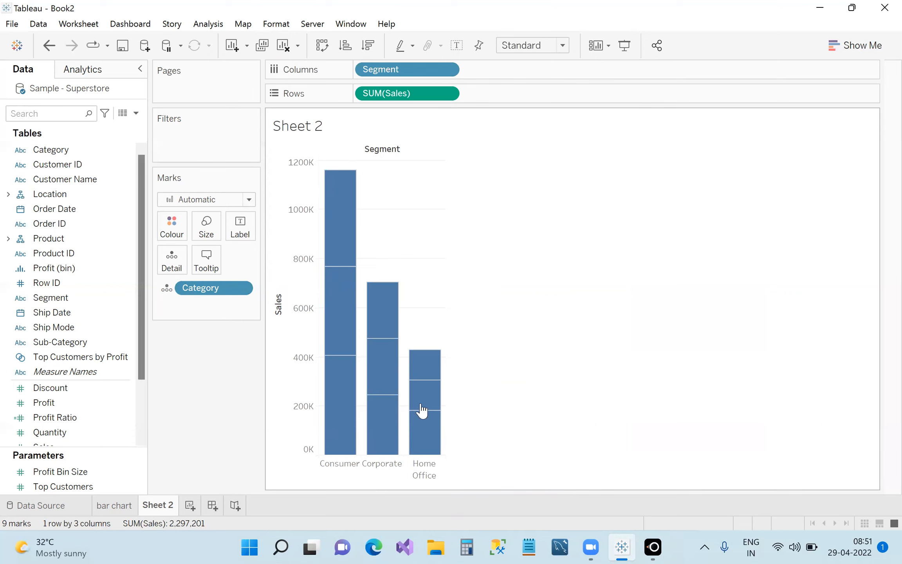
{"action": "left_click_drag", "start_coordinate": [205, 294], "coordinate": [171, 235]}
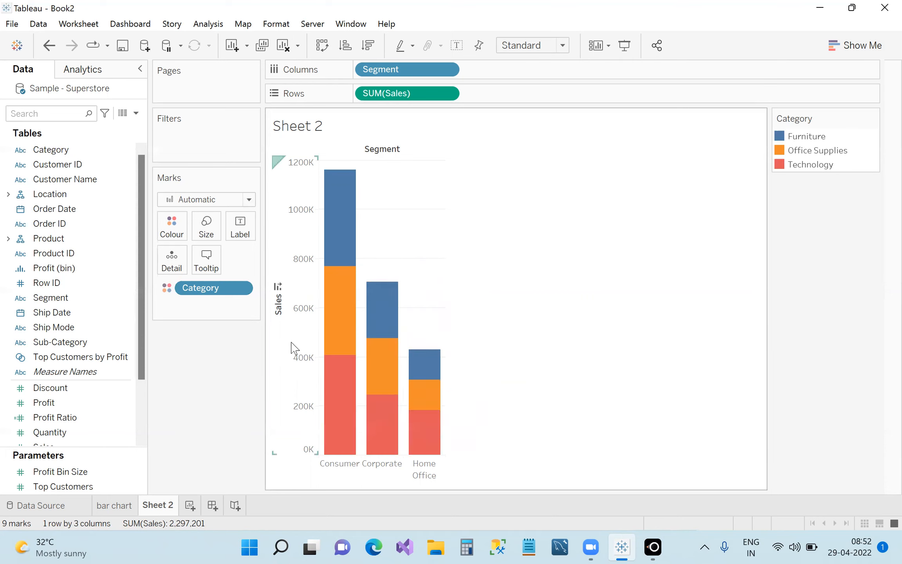
Try colouring the segment bars by Sub-Category instead of Category, and restore Category as the colour
{"action": "left_click_drag", "start_coordinate": [220, 282], "coordinate": [171, 226]}
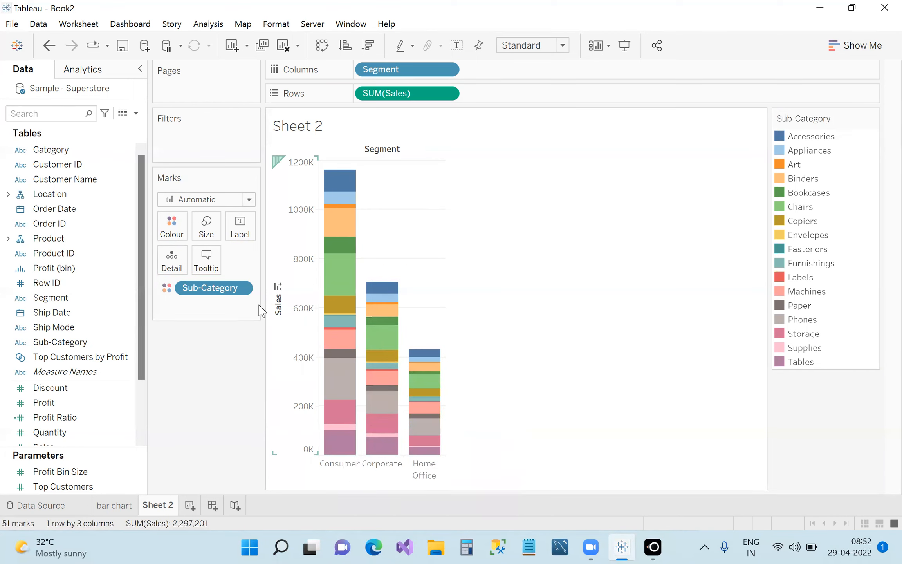
{"action": "left_click_drag", "start_coordinate": [222, 289], "coordinate": [219, 372]}
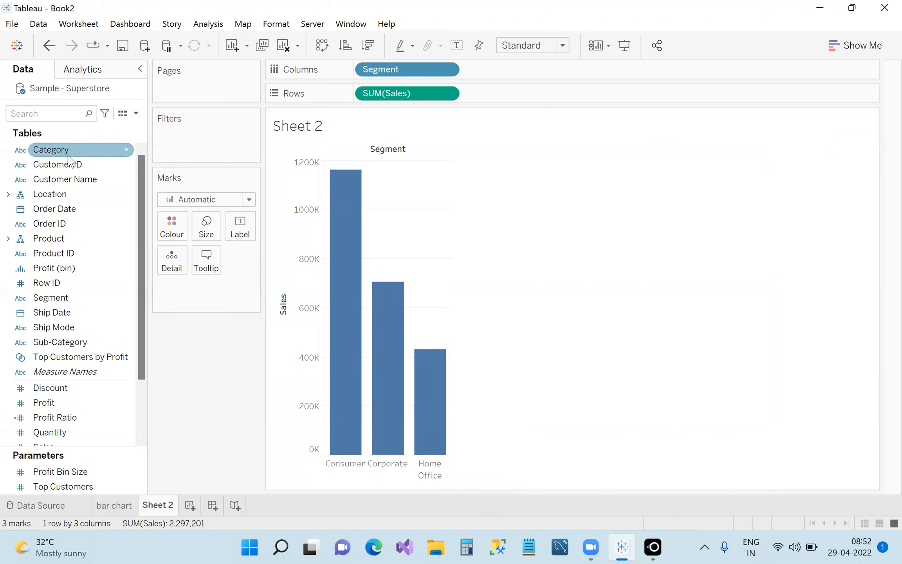
{"action": "left_click_drag", "start_coordinate": [68, 155], "coordinate": [180, 237]}
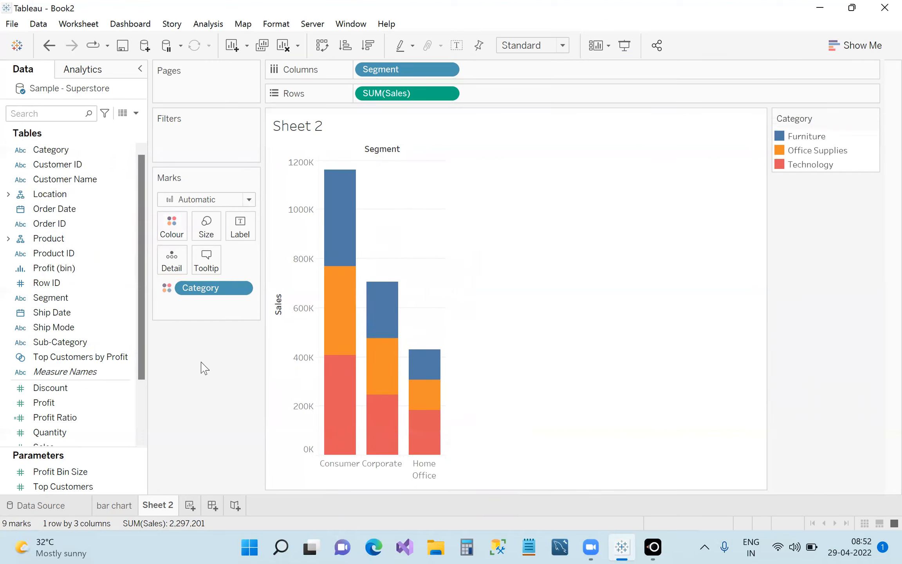
Examine the Orders columns in the data source through Category and Sub-Category, and compare them with the stacked sections on Sheet 2
{"action": "left_click", "coordinate": [39, 506]}
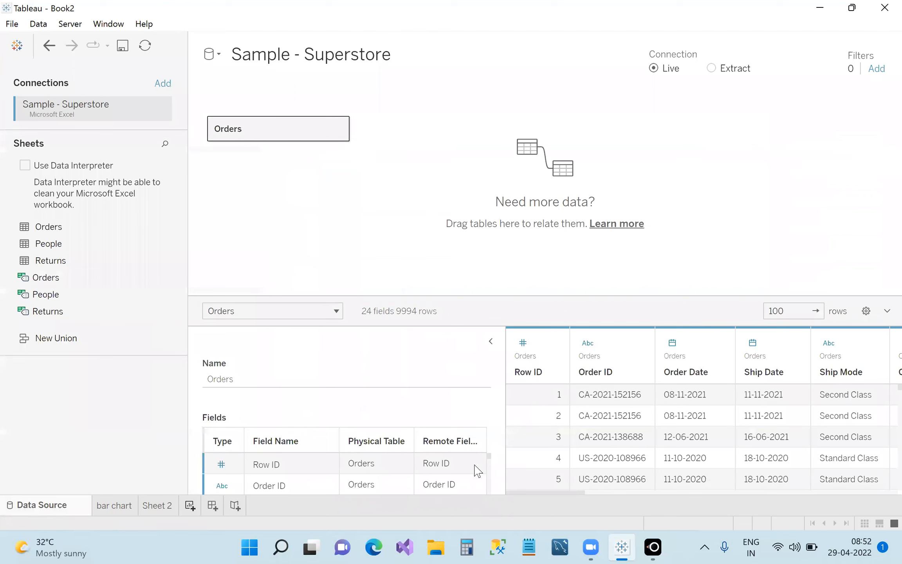
{"action": "left_click_drag", "start_coordinate": [570, 493], "coordinate": [707, 511]}
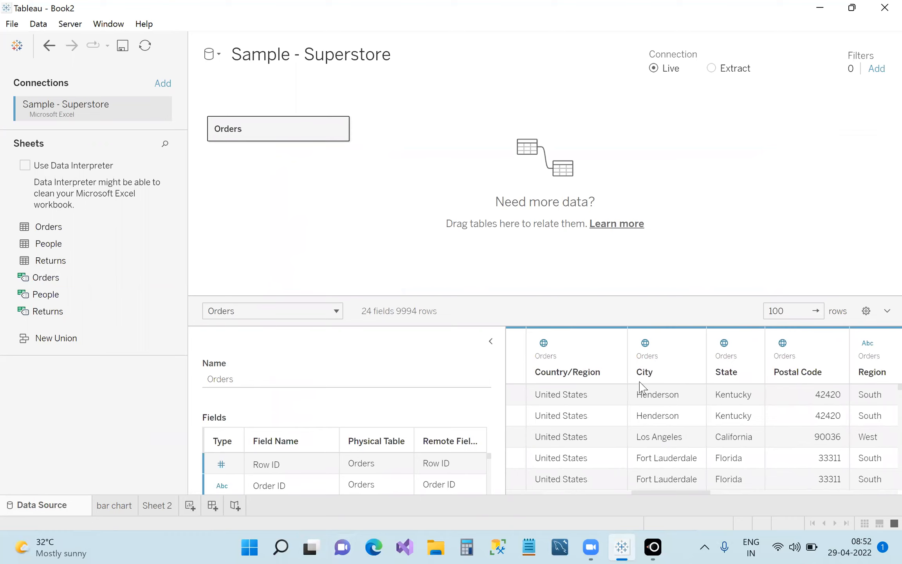
{"action": "left_click_drag", "start_coordinate": [664, 498], "coordinate": [517, 511]}
{"action": "left_click_drag", "start_coordinate": [574, 501], "coordinate": [661, 511]}
{"action": "scroll", "coordinate": [677, 512], "scroll_direction": "right", "scroll_amount": 5}
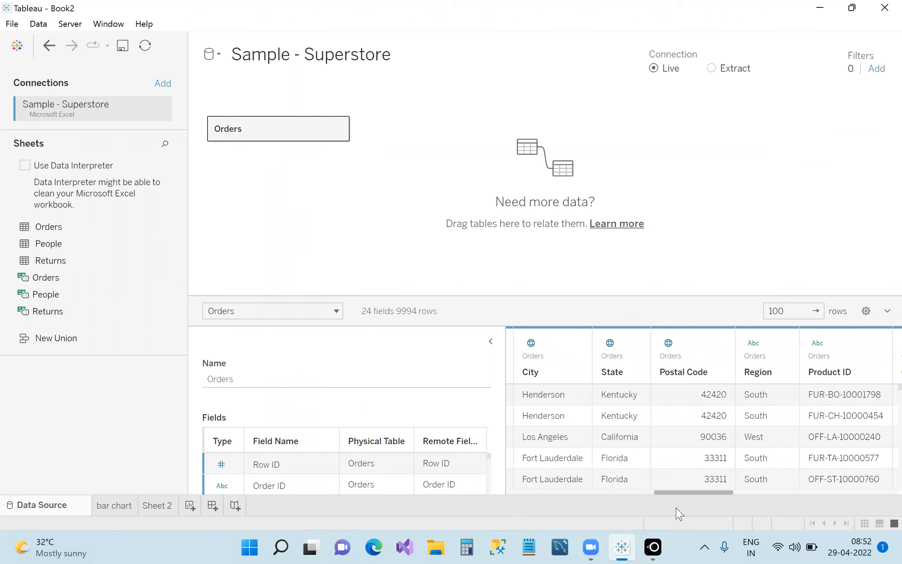
{"action": "scroll", "coordinate": [678, 512], "scroll_direction": "right", "scroll_amount": 2}
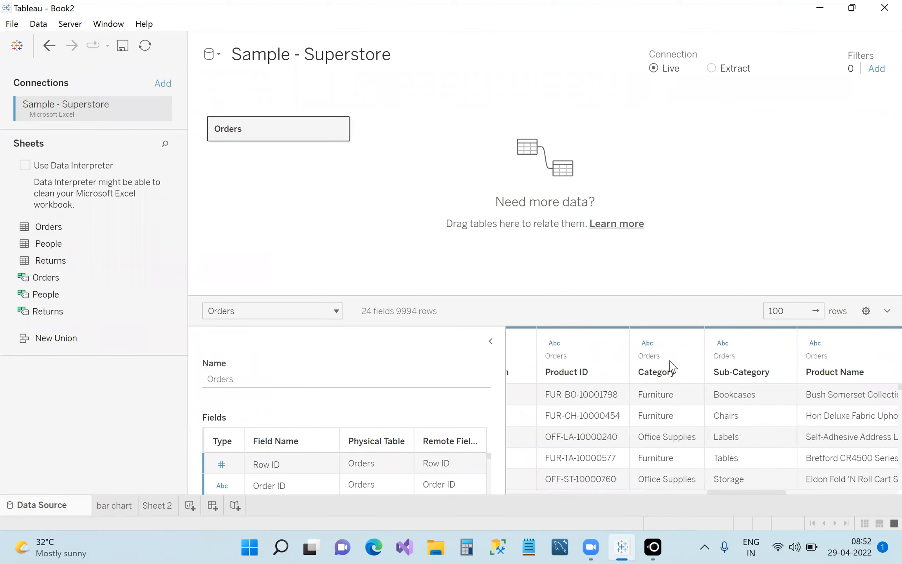
{"action": "left_click", "coordinate": [157, 507]}
{"action": "mouse_move", "coordinate": [330, 374]}
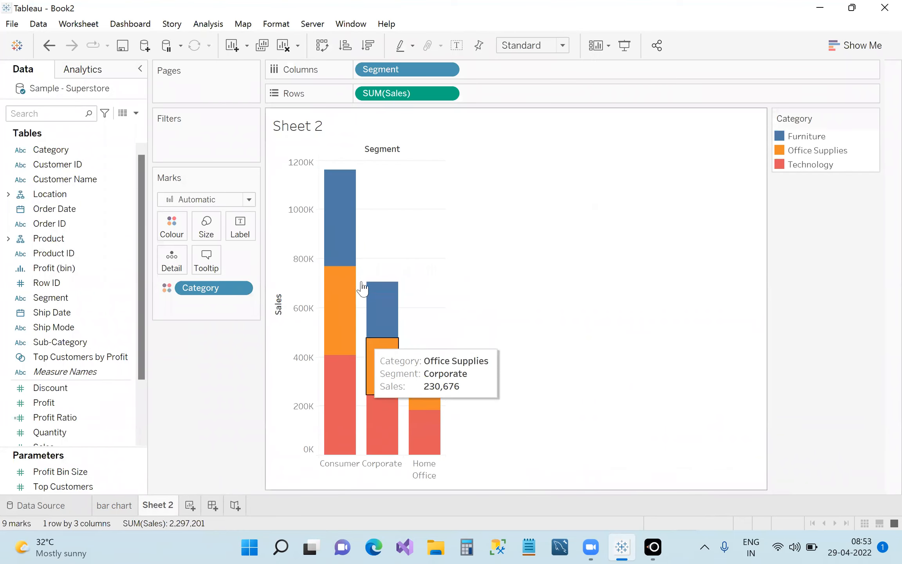
{"action": "mouse_move", "coordinate": [344, 250]}
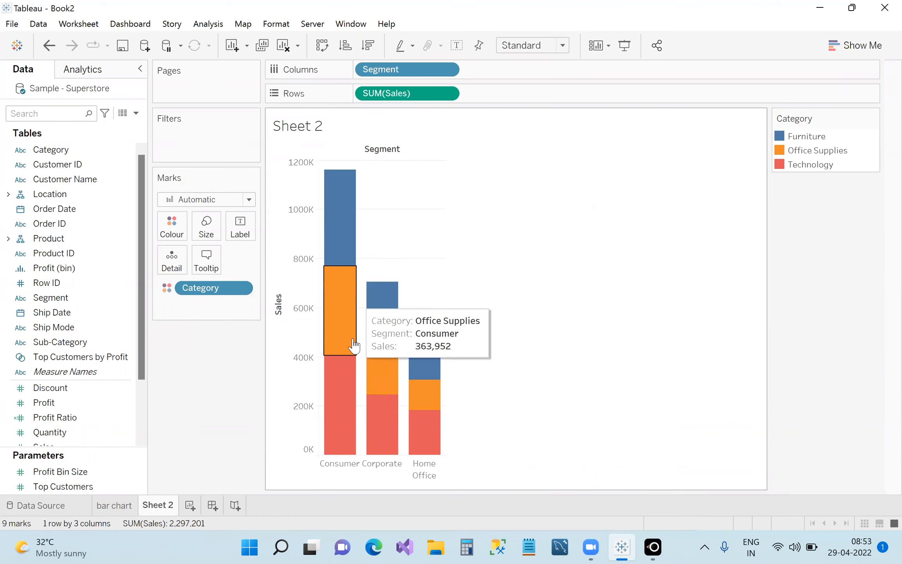
{"action": "mouse_move", "coordinate": [351, 191]}
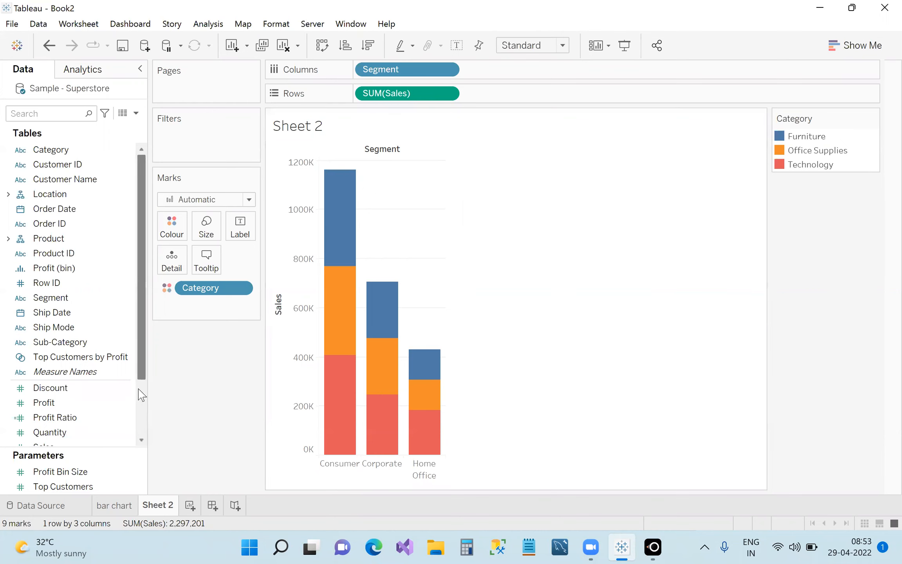
Label each stacked section of the segment bars with its Sales value, and inspect the labelled Consumer sections
{"action": "scroll", "coordinate": [141, 394], "scroll_direction": "down", "scroll_amount": 2}
{"action": "left_click_drag", "start_coordinate": [91, 418], "coordinate": [247, 226]}
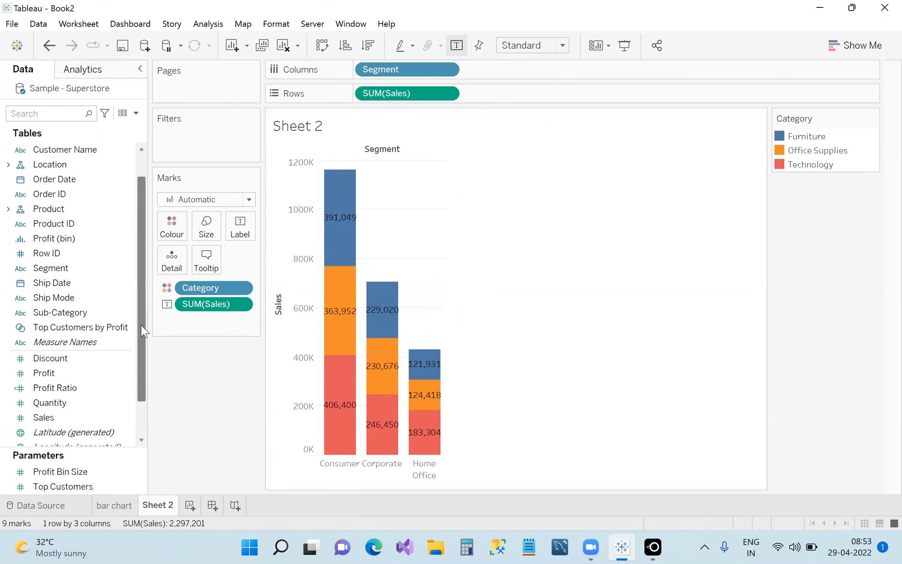
{"action": "scroll", "coordinate": [138, 354], "scroll_direction": "down", "scroll_amount": 2}
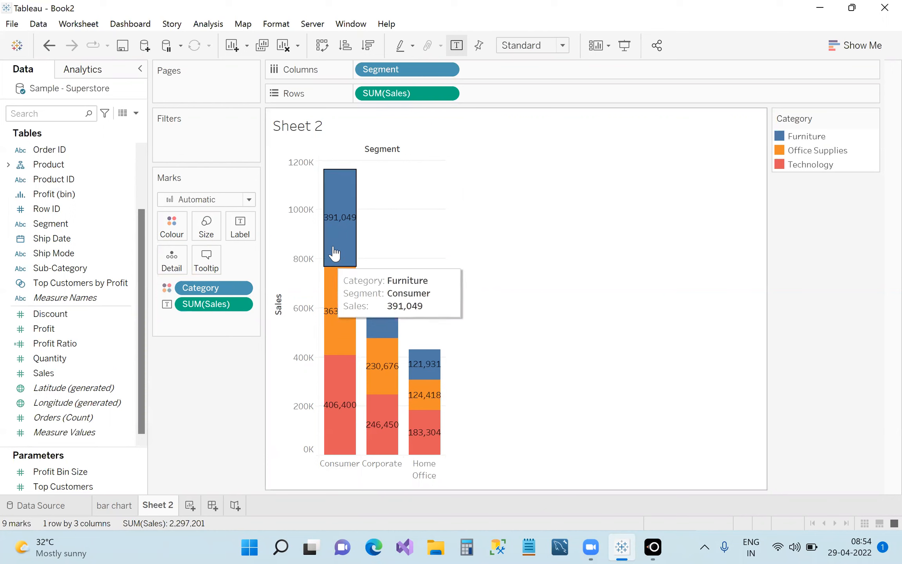
{"action": "mouse_move", "coordinate": [332, 315]}
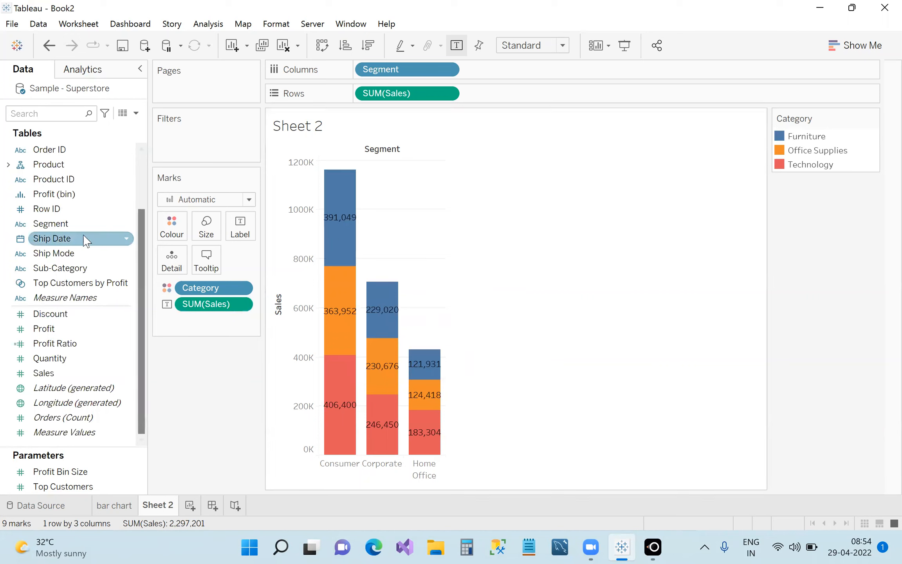
Add Category as a second label on the stacked sections, and inspect the Office Supplies sections
{"action": "scroll", "coordinate": [74, 194], "scroll_direction": "up", "scroll_amount": 3}
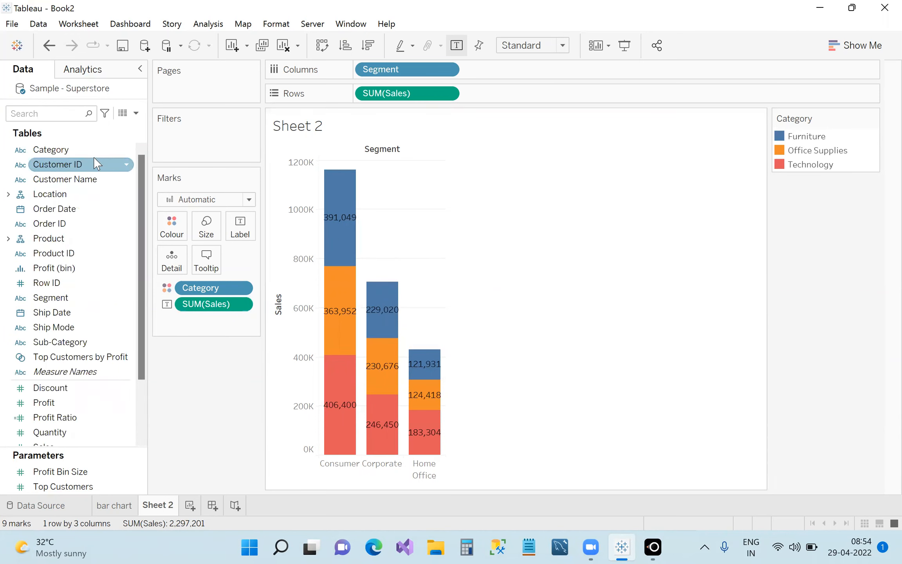
{"action": "left_click_drag", "start_coordinate": [95, 150], "coordinate": [252, 245]}
{"action": "mouse_move", "coordinate": [338, 231]}
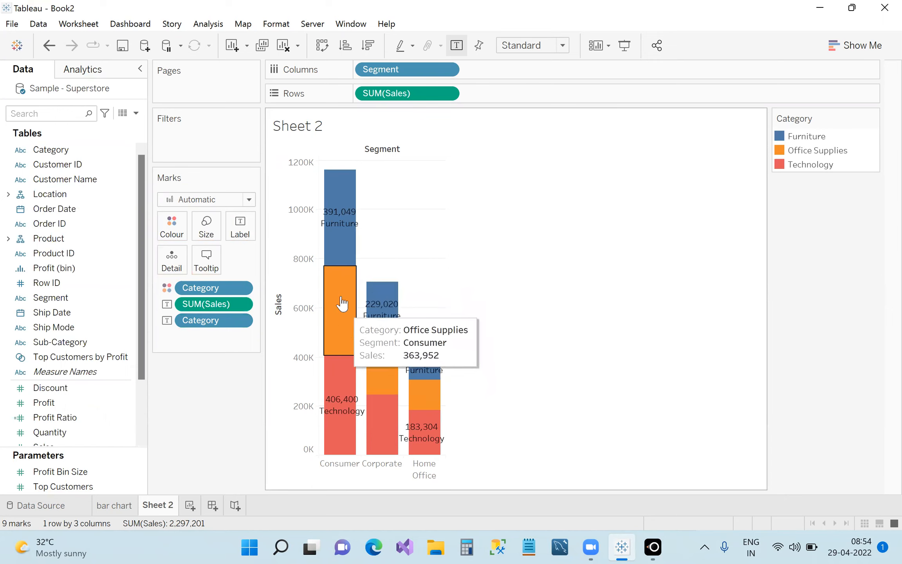
{"action": "mouse_move", "coordinate": [392, 368]}
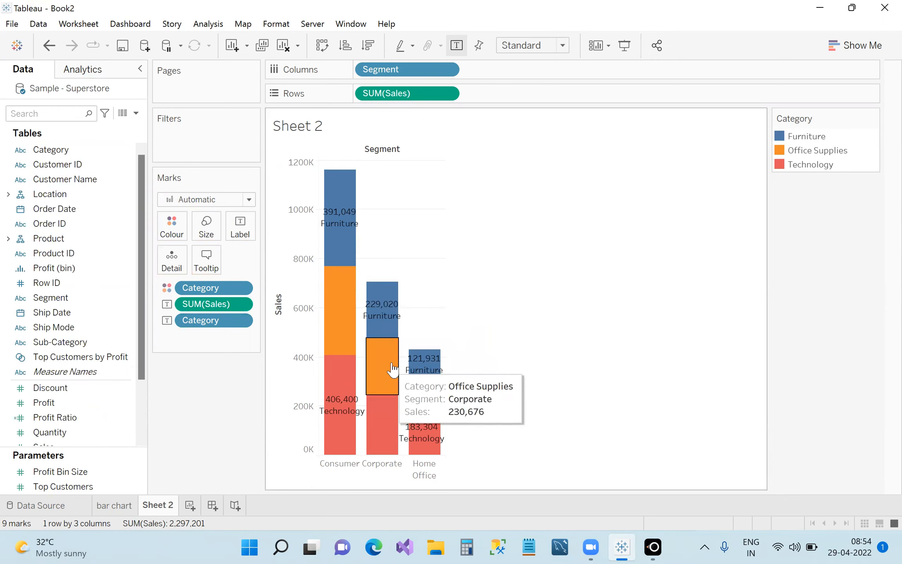
Try fitting the chart to Entire View, and restore the Standard fit
{"action": "left_click", "coordinate": [563, 46]}
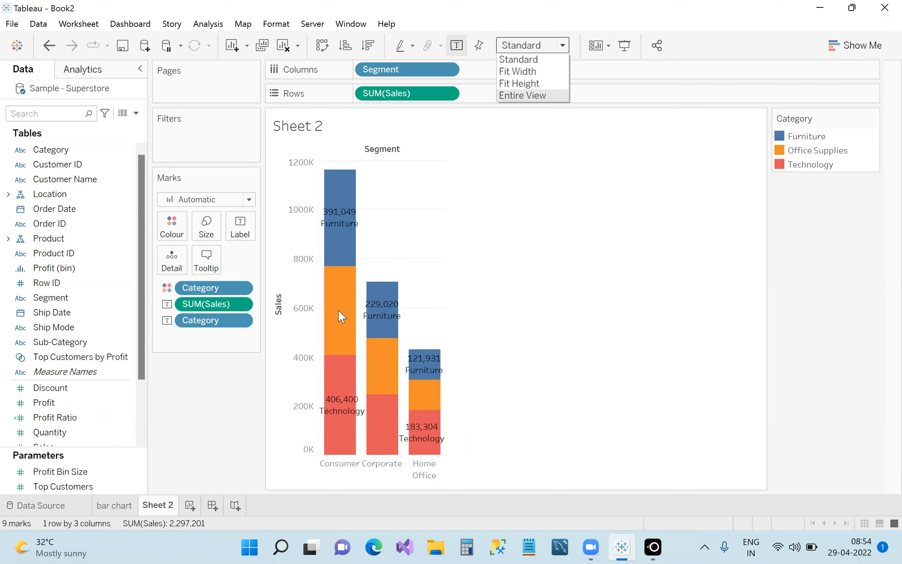
{"action": "left_click", "coordinate": [509, 96]}
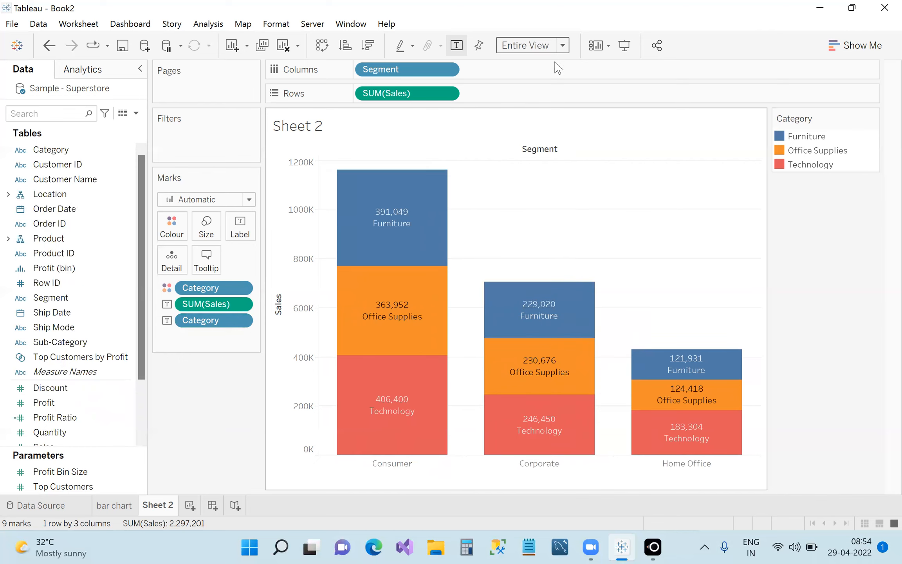
{"action": "left_click", "coordinate": [562, 45]}
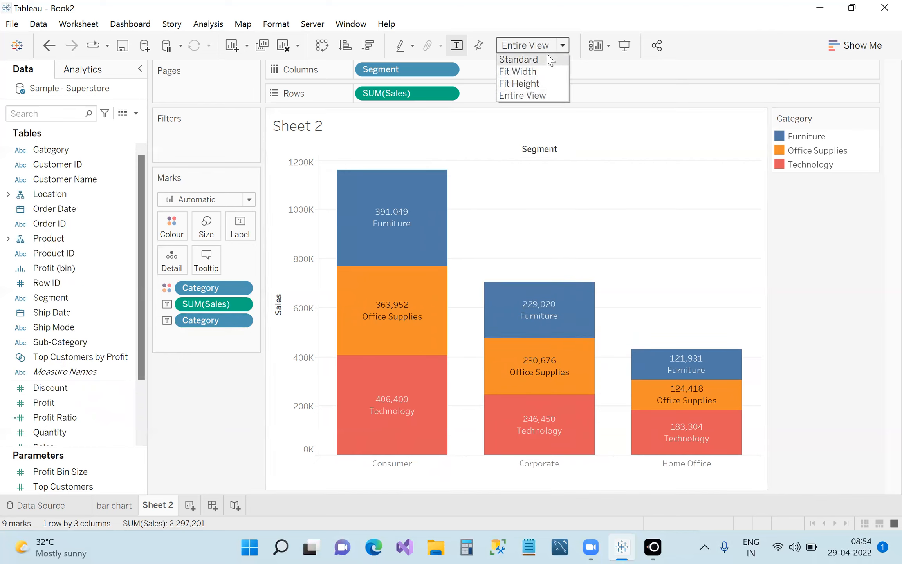
{"action": "left_click", "coordinate": [546, 58]}
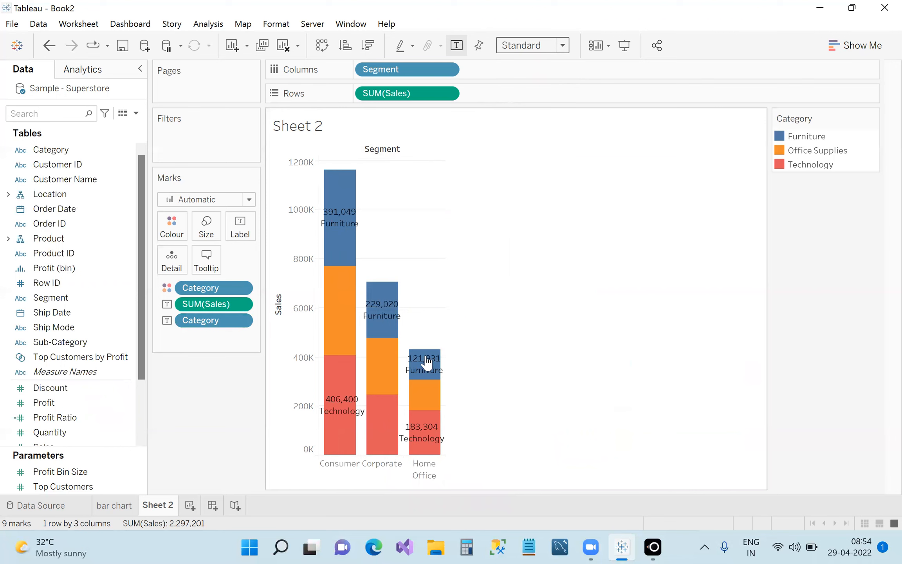
Try the Fit Width option on the stacked bar chart, and return it to the Standard fit
{"action": "left_click", "coordinate": [562, 45]}
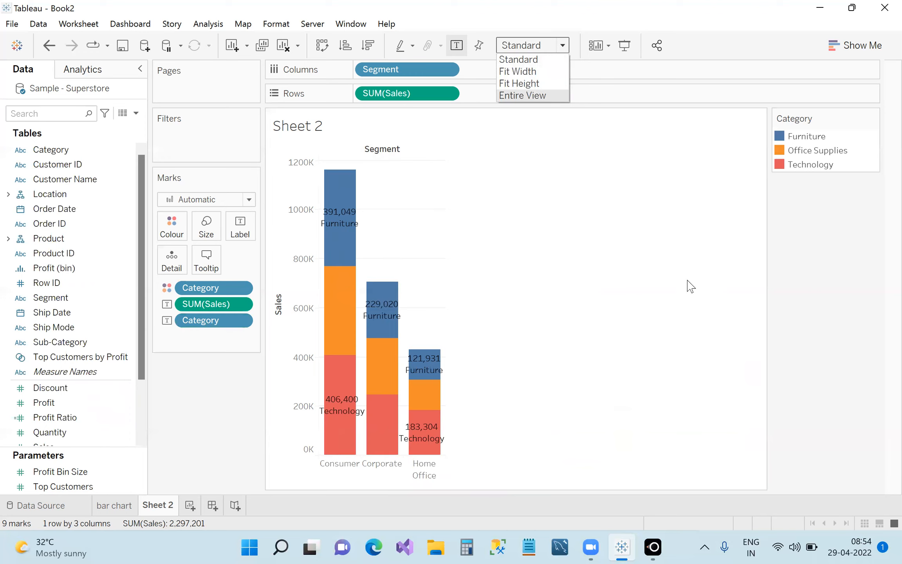
{"action": "left_click", "coordinate": [526, 71]}
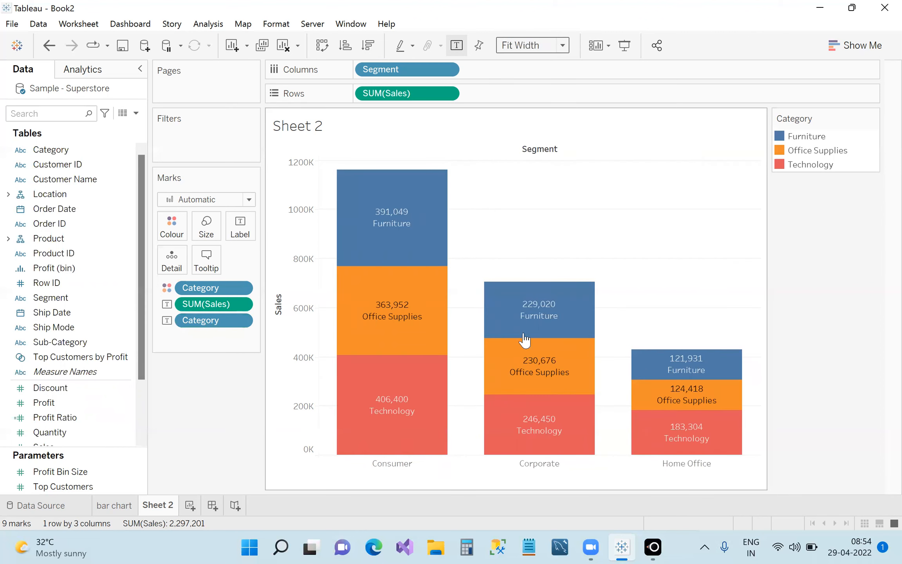
{"action": "left_click", "coordinate": [563, 46]}
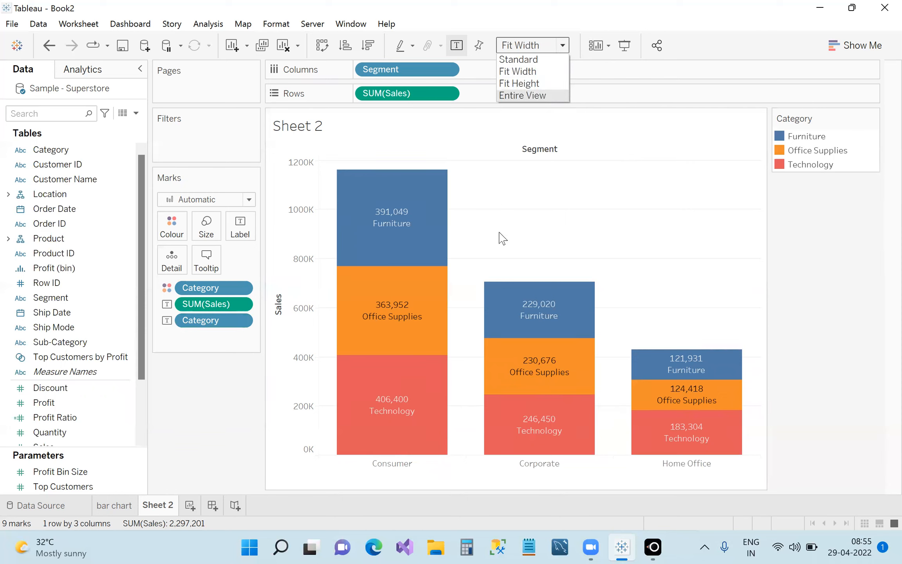
{"action": "left_click", "coordinate": [518, 59]}
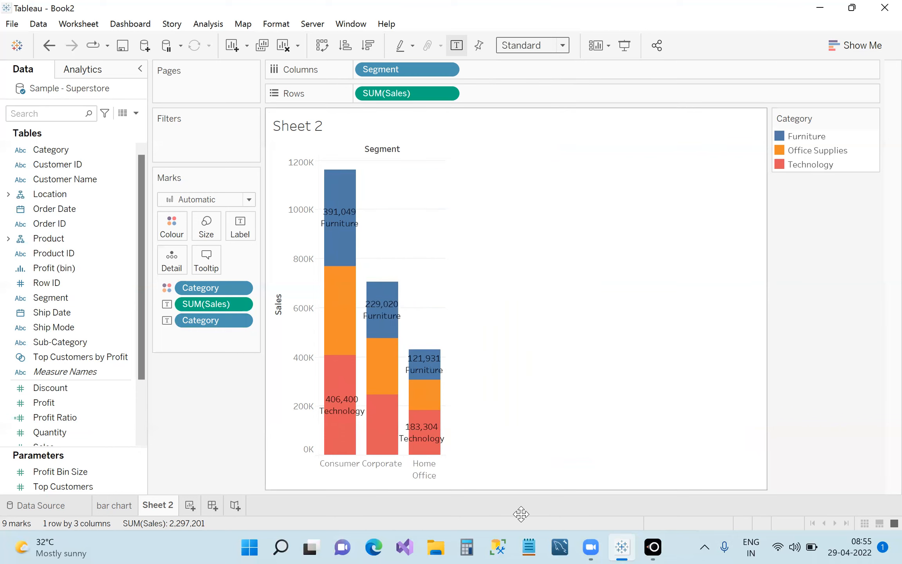
Try the Fit Height option on the stacked bar chart, and set its fit to Entire View
{"action": "left_click", "coordinate": [562, 46]}
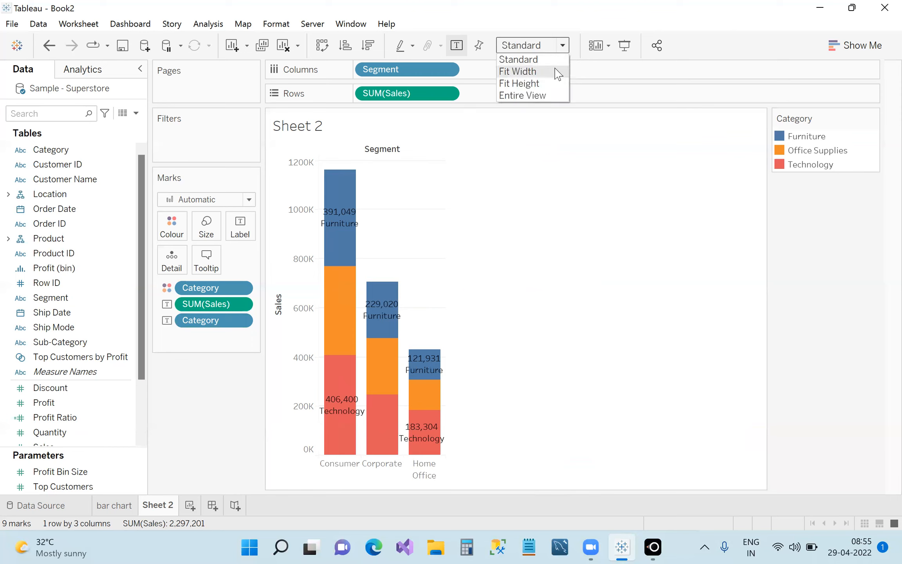
{"action": "left_click", "coordinate": [553, 84]}
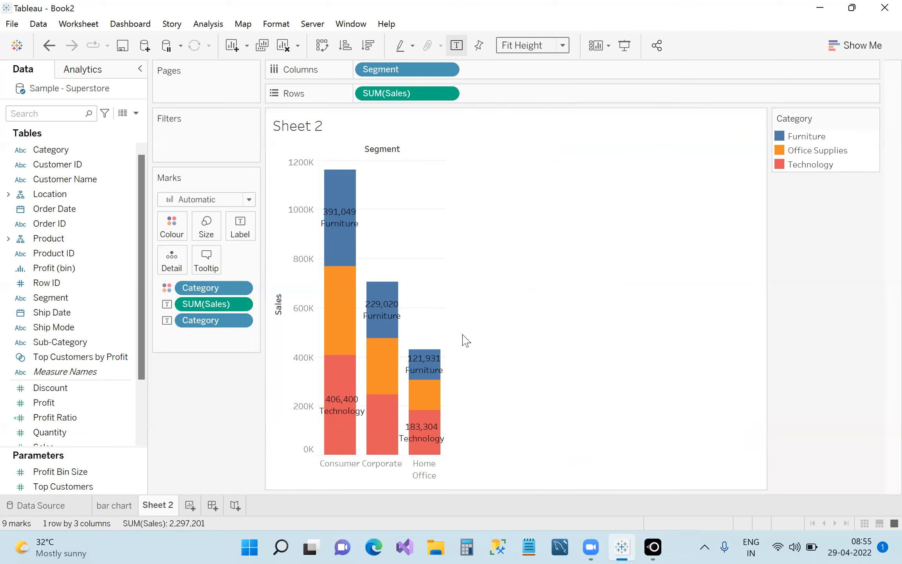
{"action": "left_click", "coordinate": [564, 46]}
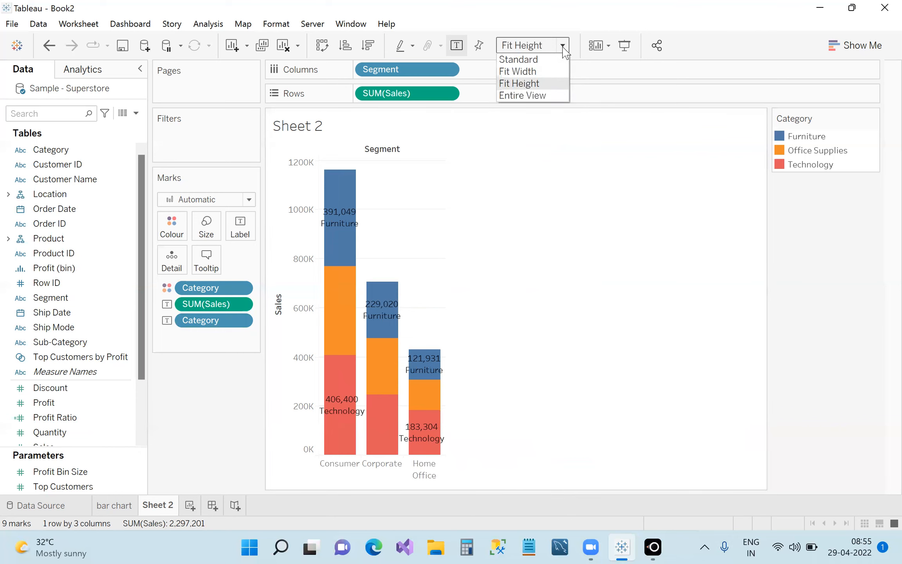
{"action": "left_click", "coordinate": [548, 100]}
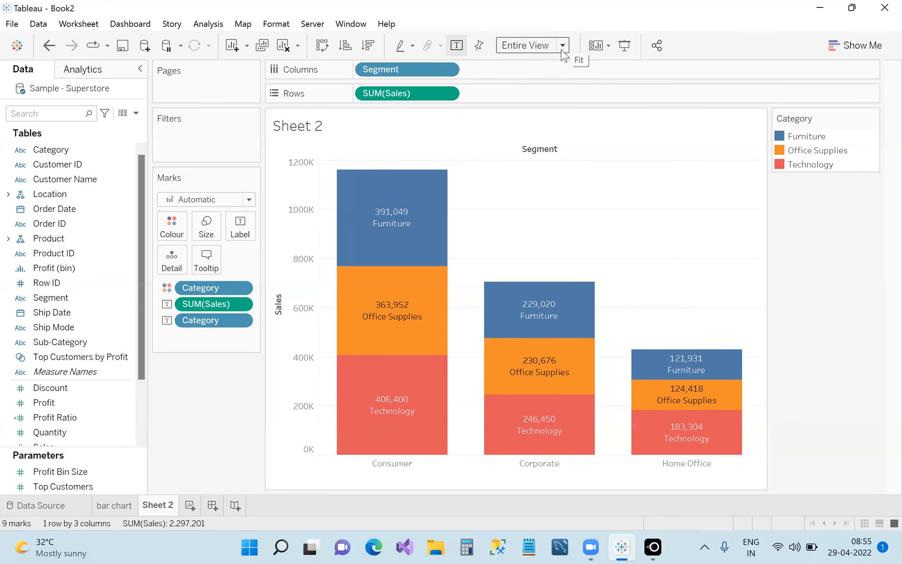
On the bar chart sheet, compare the Entire View and Standard fits across the manufacturer bars, and set the fit to Entire View
{"action": "left_click", "coordinate": [116, 505]}
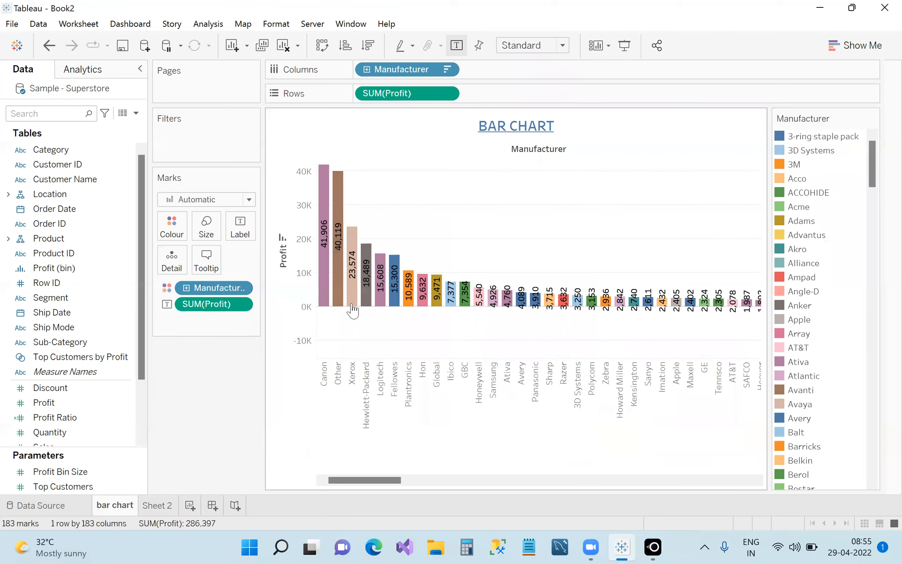
{"action": "left_click", "coordinate": [562, 46]}
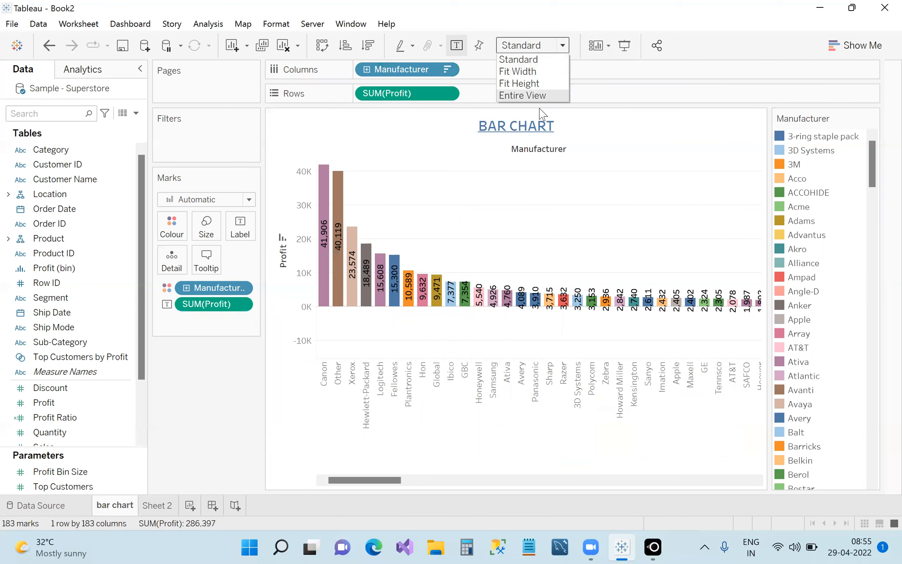
{"action": "left_click", "coordinate": [535, 97]}
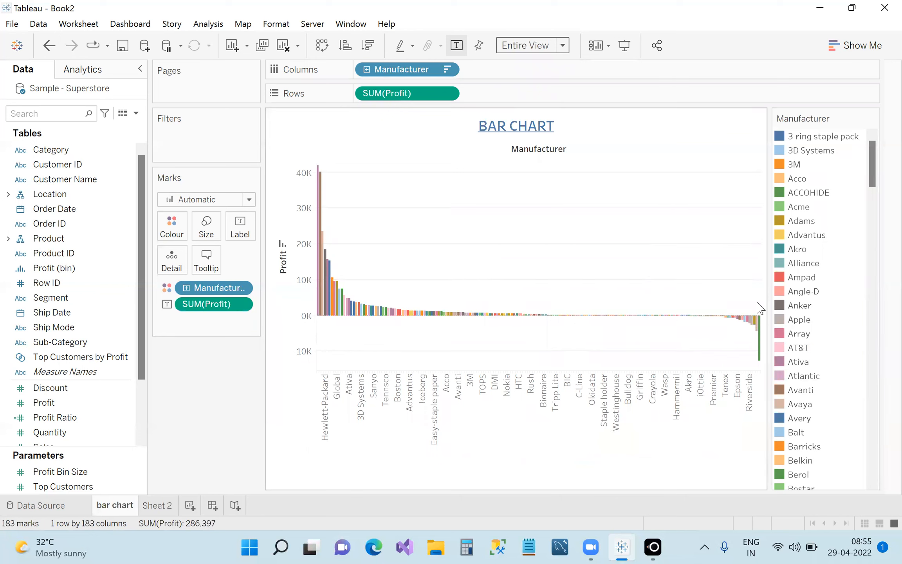
{"action": "left_click", "coordinate": [563, 45]}
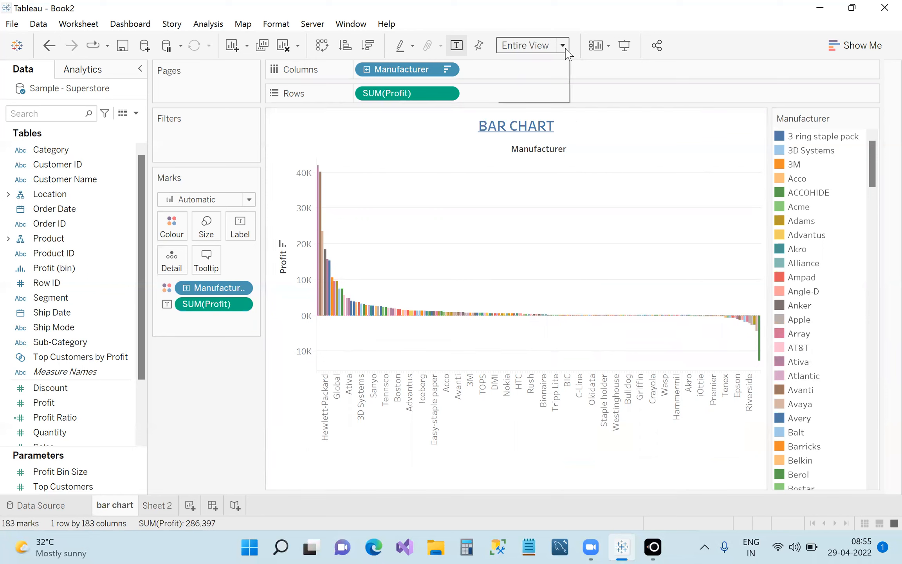
{"action": "left_click", "coordinate": [517, 59]}
{"action": "left_click_drag", "start_coordinate": [366, 481], "coordinate": [743, 485]}
{"action": "left_click_drag", "start_coordinate": [667, 488], "coordinate": [358, 486]}
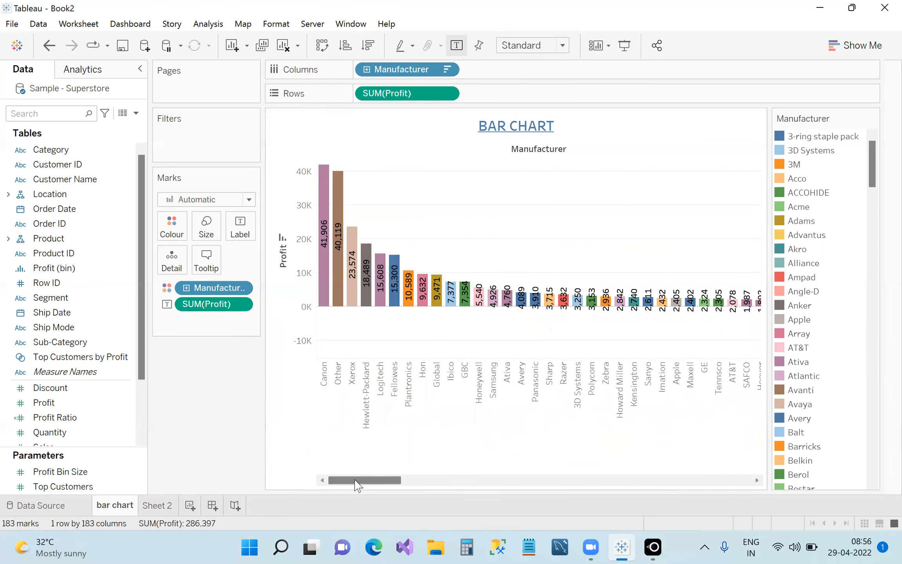
{"action": "left_click", "coordinate": [562, 46]}
{"action": "left_click", "coordinate": [550, 99]}
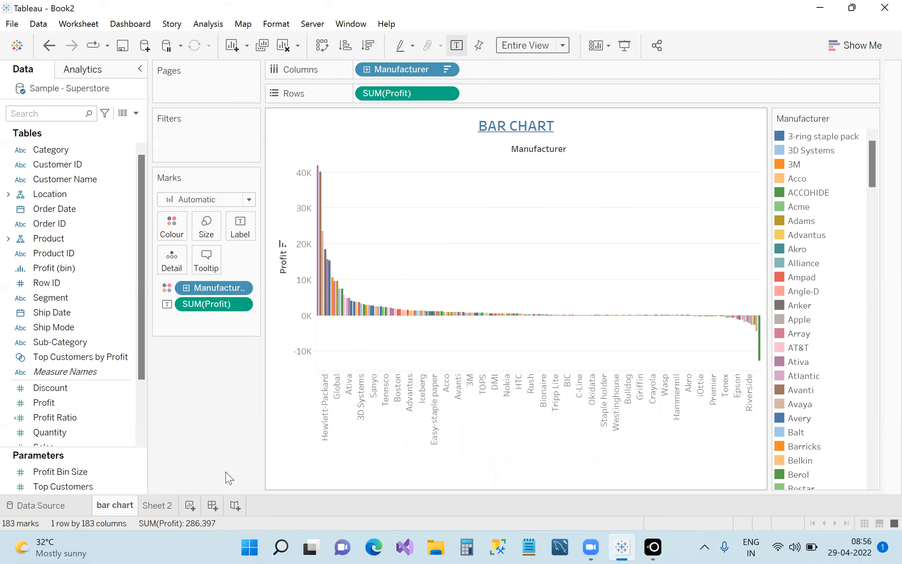
Review the chart types suggested for the stacked bars on Sheet 2, and add a new worksheet
{"action": "left_click", "coordinate": [157, 505]}
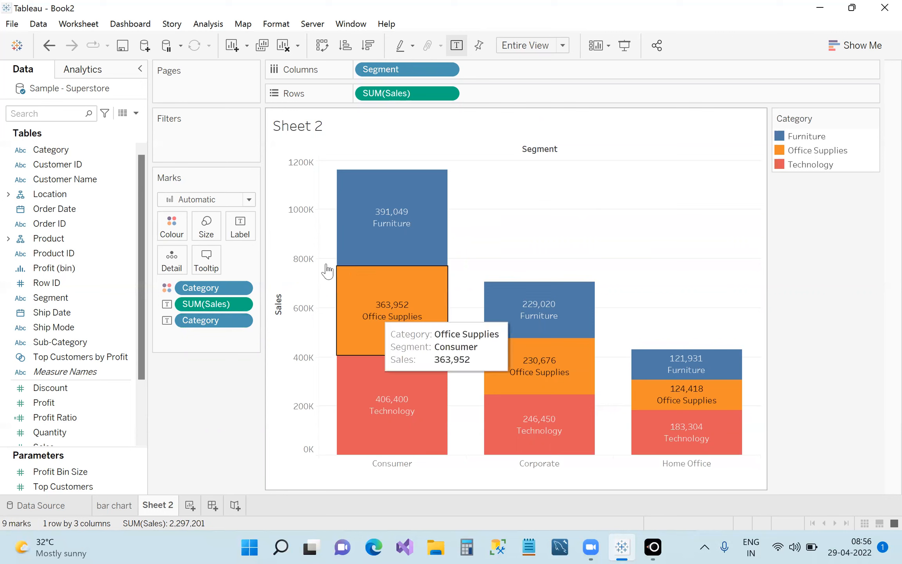
{"action": "left_click", "coordinate": [869, 46]}
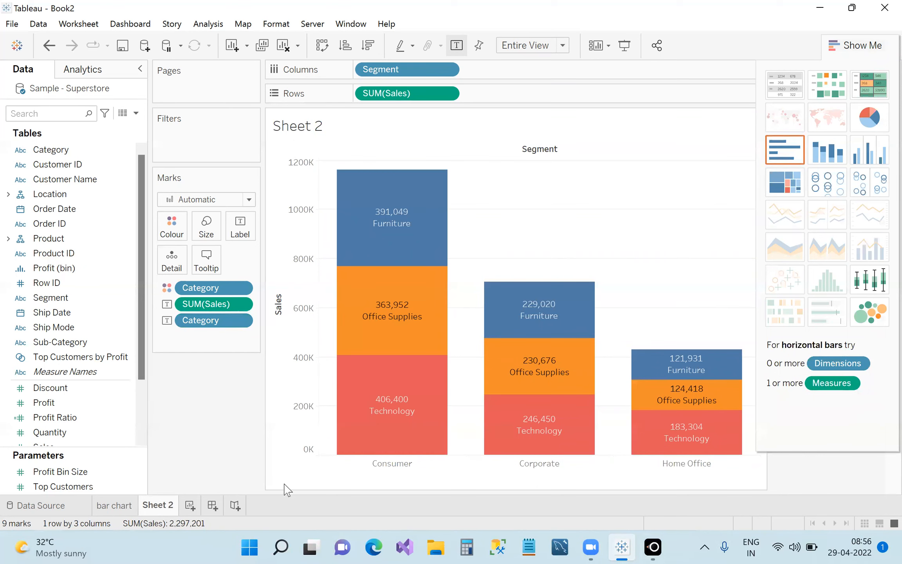
{"action": "left_click", "coordinate": [192, 507]}
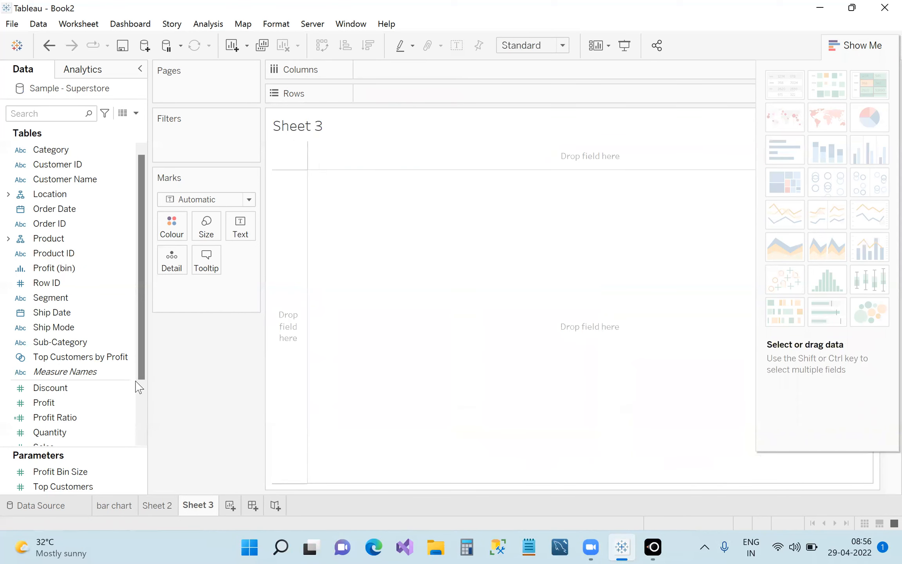
{"action": "left_click_drag", "start_coordinate": [139, 311], "coordinate": [139, 289]}
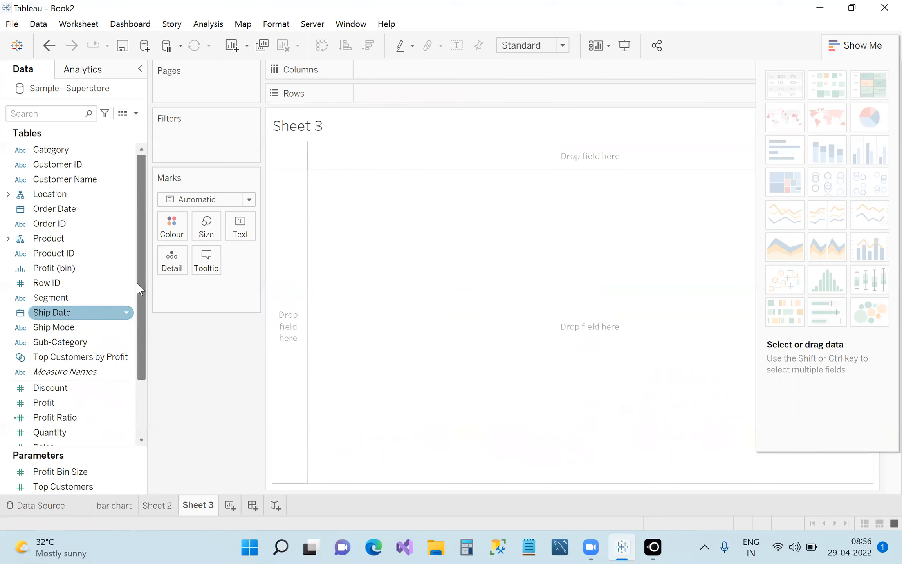
{"action": "left_click", "coordinate": [114, 298]}
{"action": "left_click", "coordinate": [110, 283]}
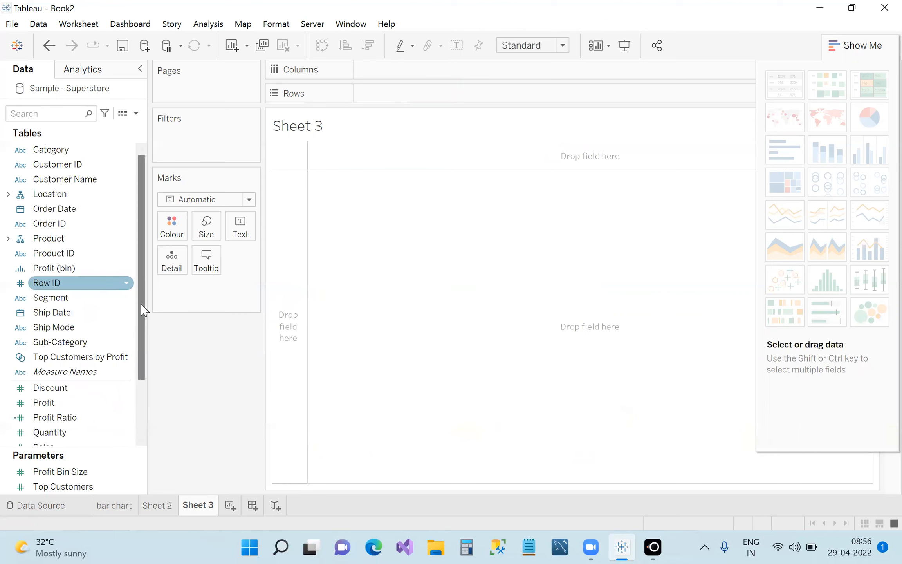
Inspect the Consumer sections of the stacked bar chart on Sheet 2 again, and return to Sheet 3
{"action": "left_click", "coordinate": [157, 505]}
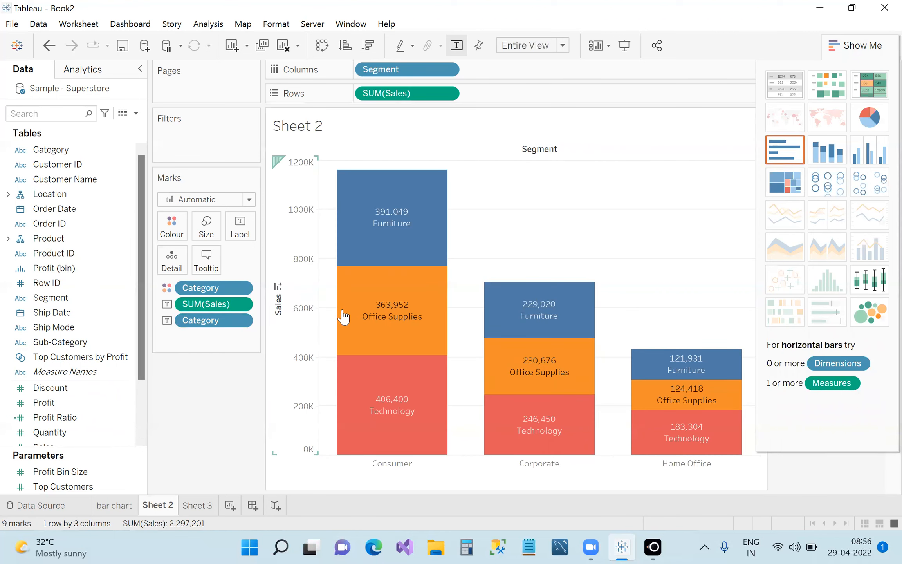
{"action": "mouse_move", "coordinate": [361, 174]}
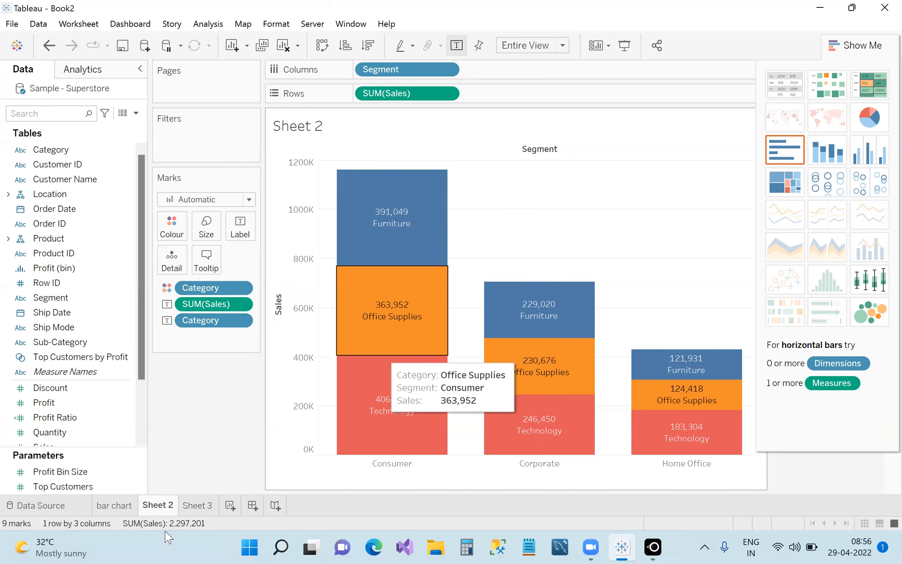
{"action": "left_click", "coordinate": [215, 507]}
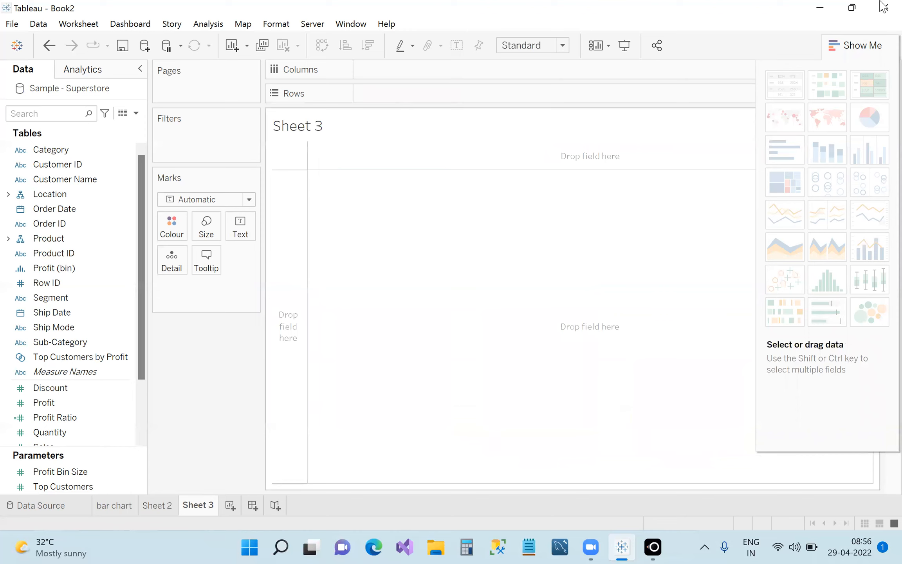
Build a bar chart on Sheet 3 with Category in columns and the sum of Profit in rows
{"action": "left_click", "coordinate": [837, 51]}
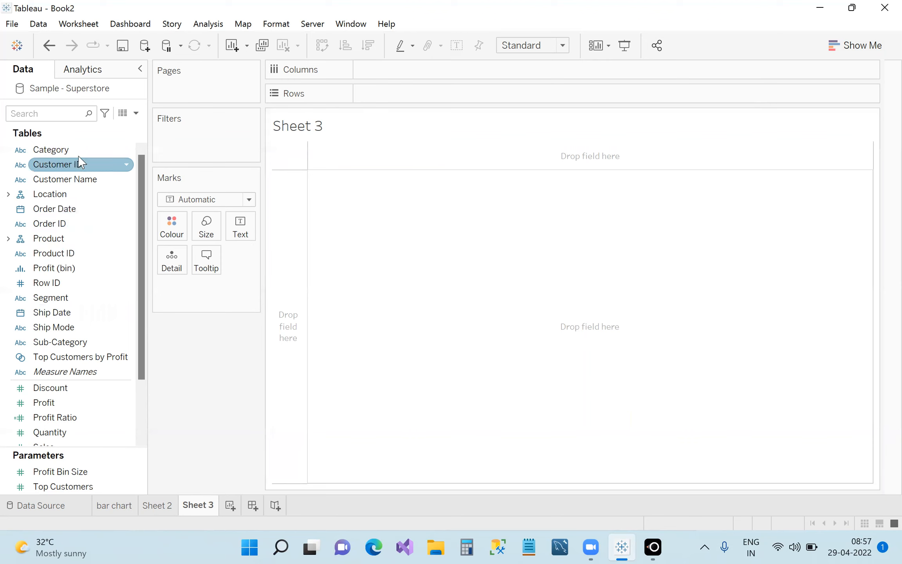
{"action": "left_click_drag", "start_coordinate": [100, 151], "coordinate": [409, 77]}
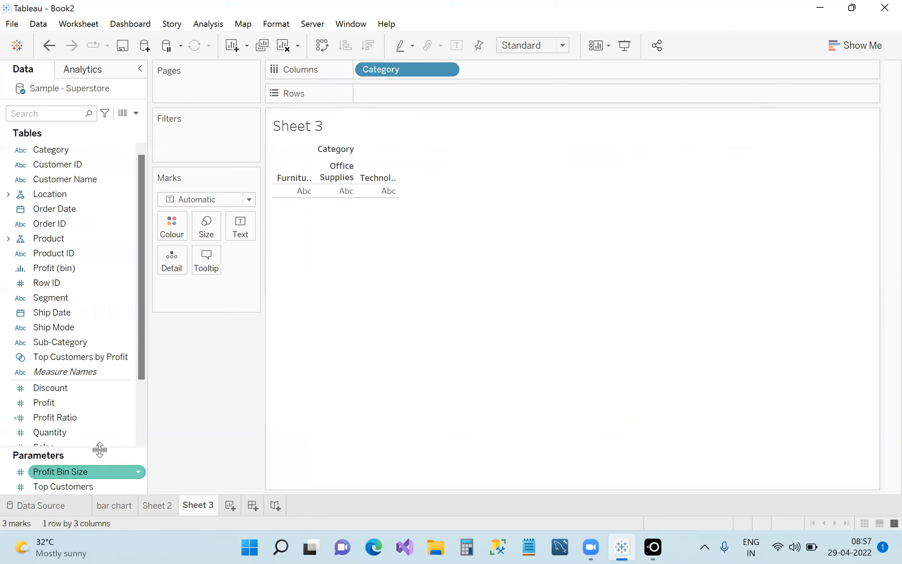
{"action": "left_click_drag", "start_coordinate": [72, 408], "coordinate": [407, 105]}
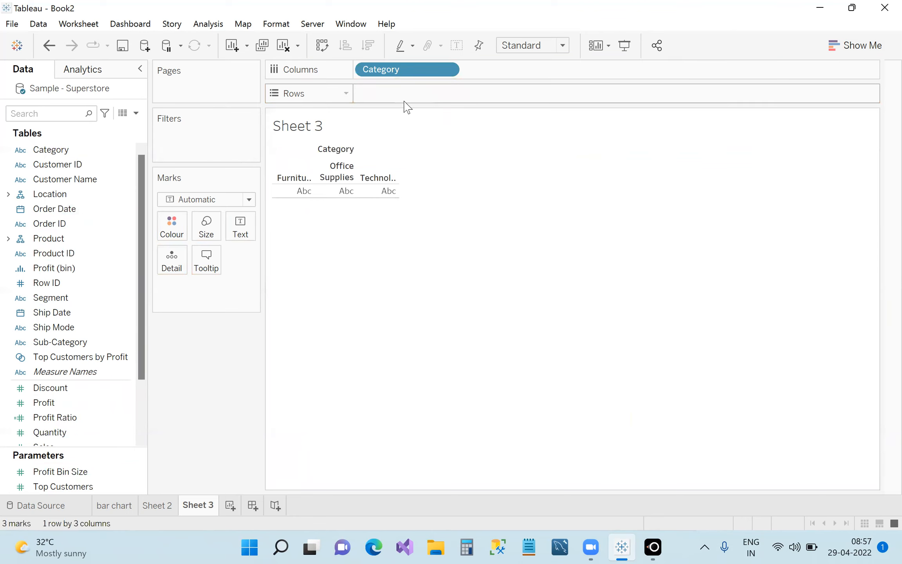
{"action": "mouse_move", "coordinate": [55, 402]}
{"action": "left_mouse_down"}
{"action": "mouse_move", "coordinate": [368, 100]}
{"action": "mouse_move", "coordinate": [385, 109]}
{"action": "mouse_move", "coordinate": [397, 92]}
{"action": "left_mouse_up"}
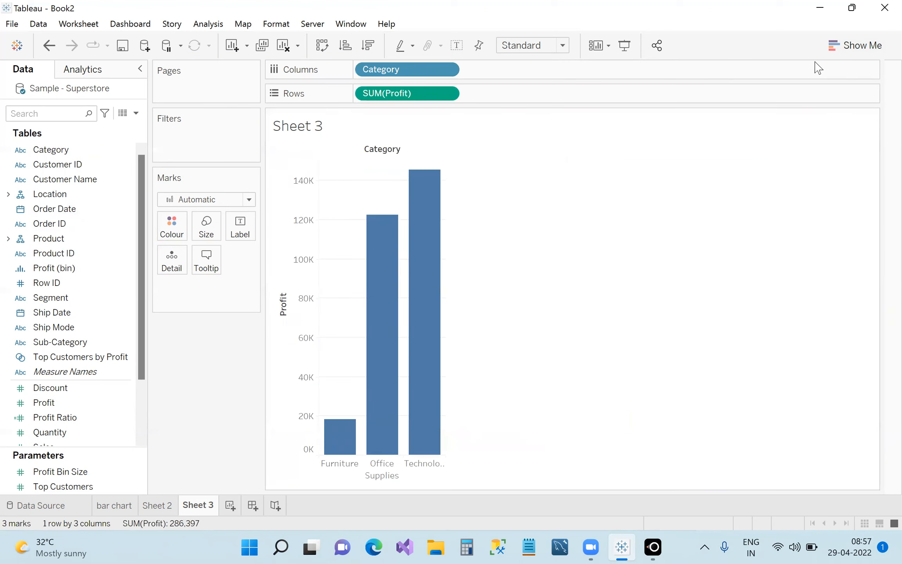
Convert the Profit by Category bars into a pie chart, and fit it to Entire View
{"action": "left_click", "coordinate": [861, 45]}
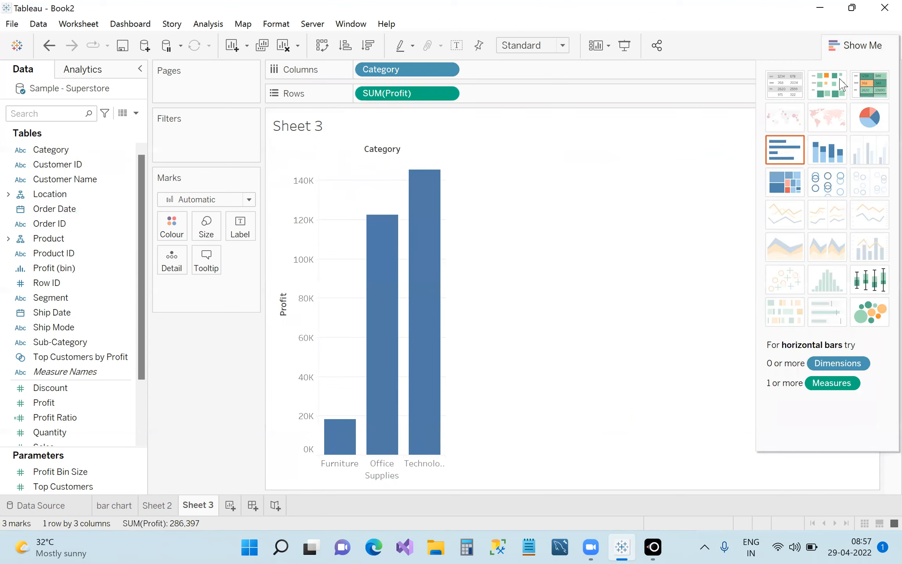
{"action": "left_click", "coordinate": [855, 46]}
{"action": "left_click", "coordinate": [855, 46]}
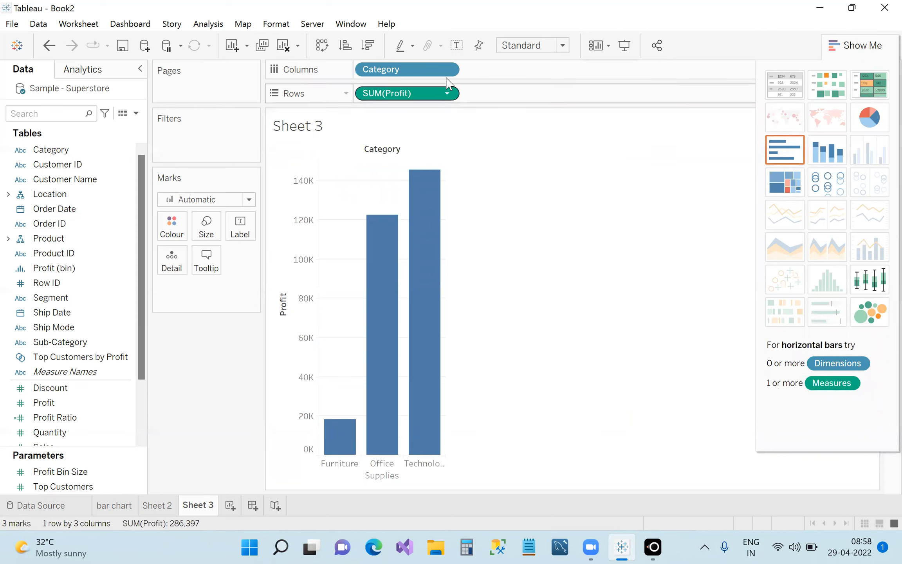
{"action": "left_click", "coordinate": [877, 125]}
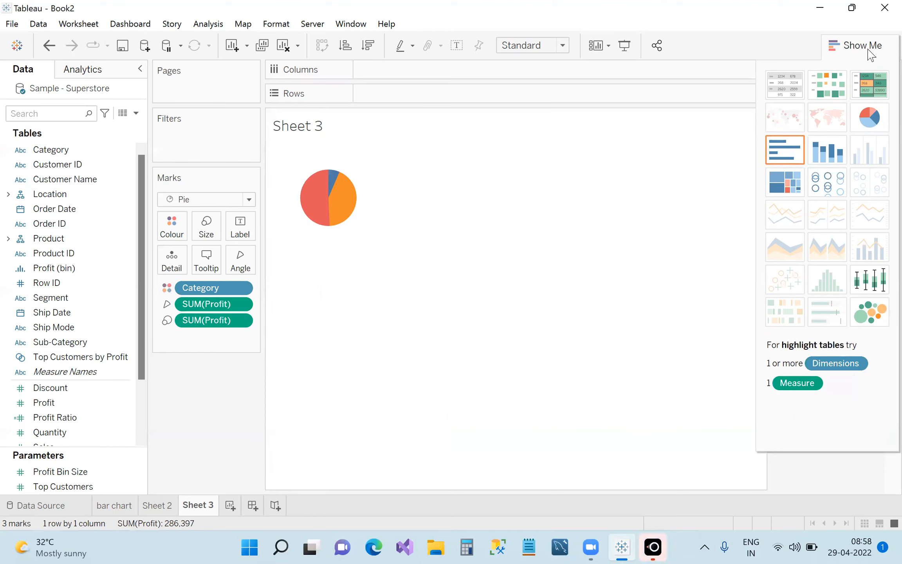
{"action": "left_click", "coordinate": [864, 46]}
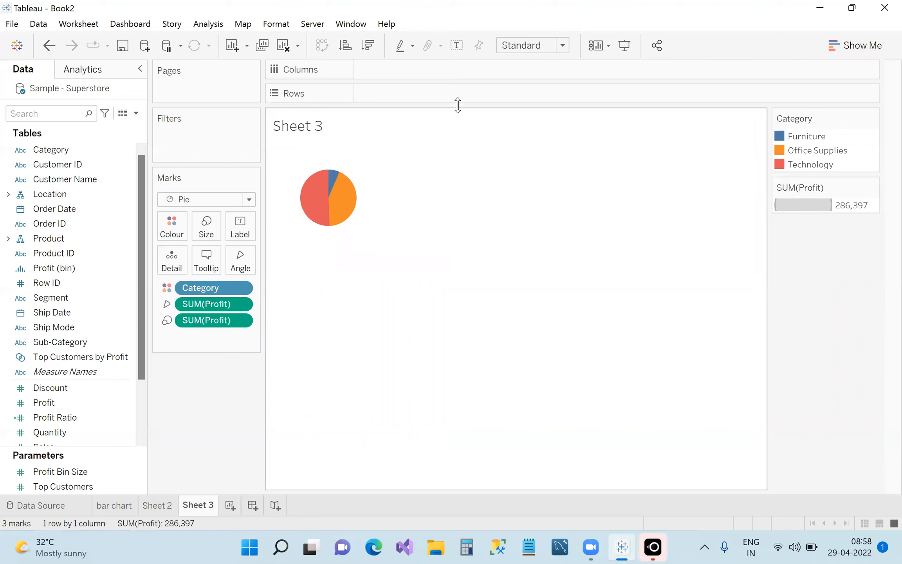
{"action": "left_click", "coordinate": [562, 45]}
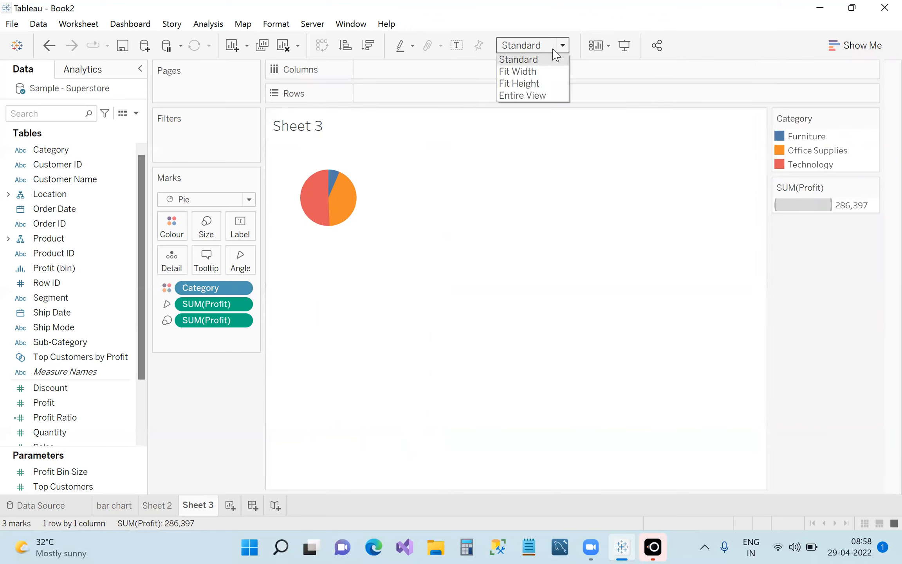
{"action": "left_click", "coordinate": [542, 96]}
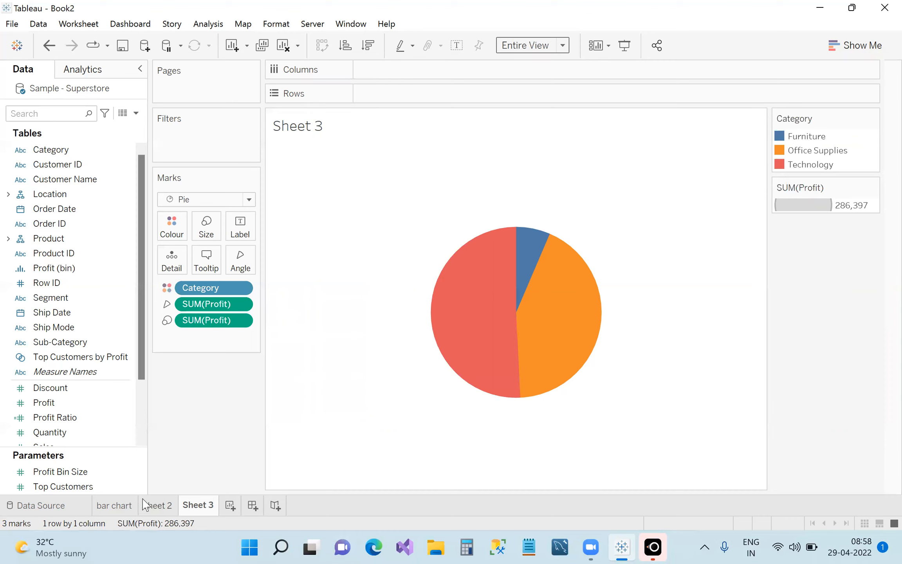
Examine the manufacturer profit bars and their colour legend on the bar chart sheet
{"action": "left_click", "coordinate": [125, 505]}
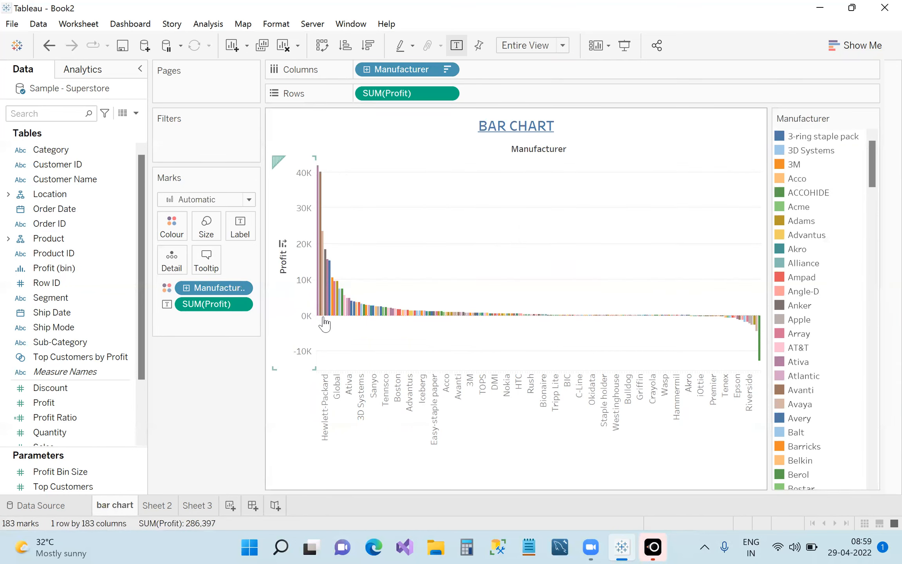
{"action": "mouse_move", "coordinate": [330, 317]}
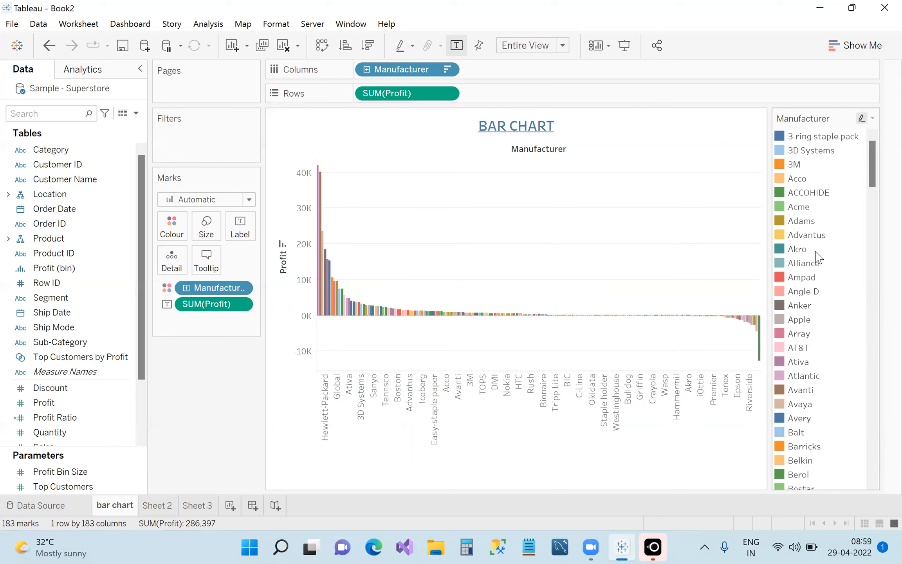
{"action": "mouse_move", "coordinate": [359, 319]}
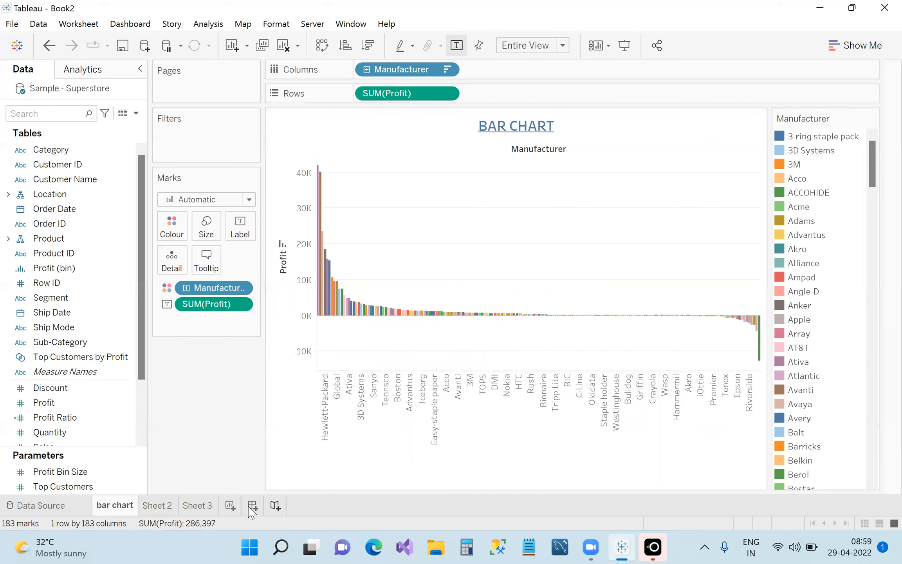
Return to Sheet 3, inspect the pie slices' profit details, and review the suggested chart types
{"action": "left_click", "coordinate": [197, 506]}
{"action": "mouse_move", "coordinate": [539, 312]}
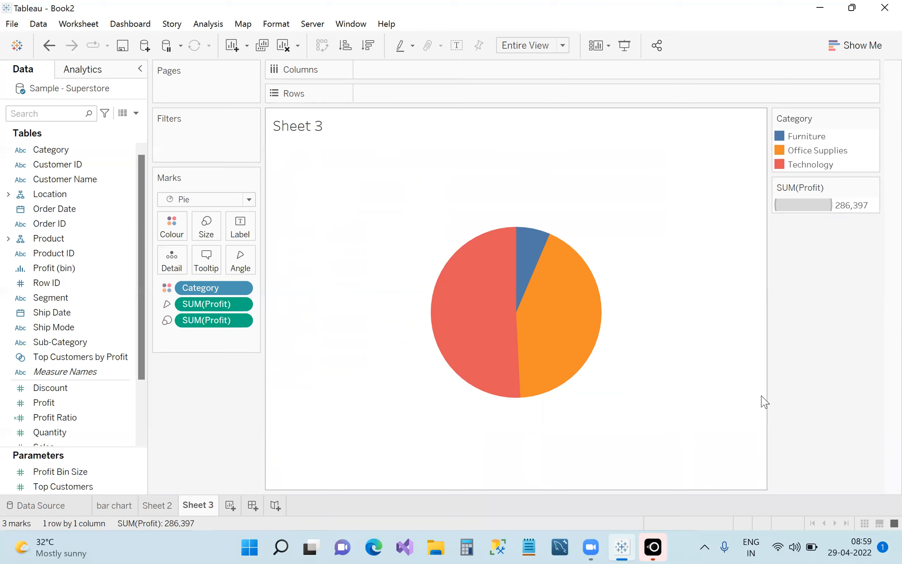
{"action": "mouse_move", "coordinate": [499, 308]}
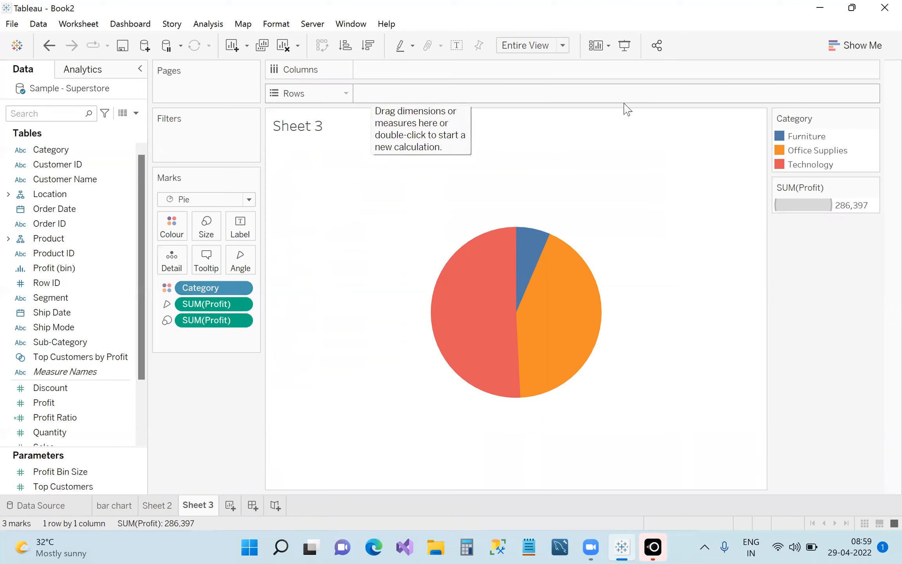
{"action": "left_click", "coordinate": [857, 46]}
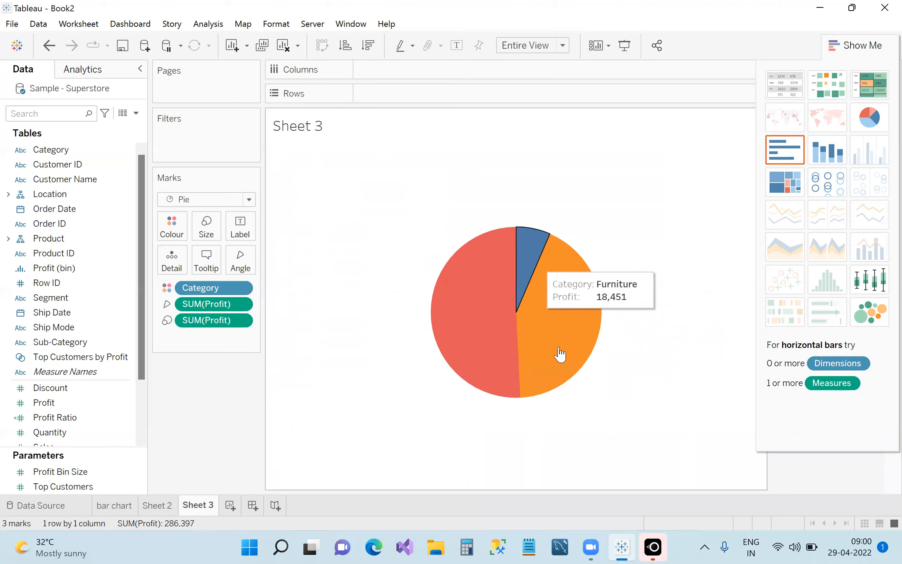
{"action": "left_click", "coordinate": [857, 46]}
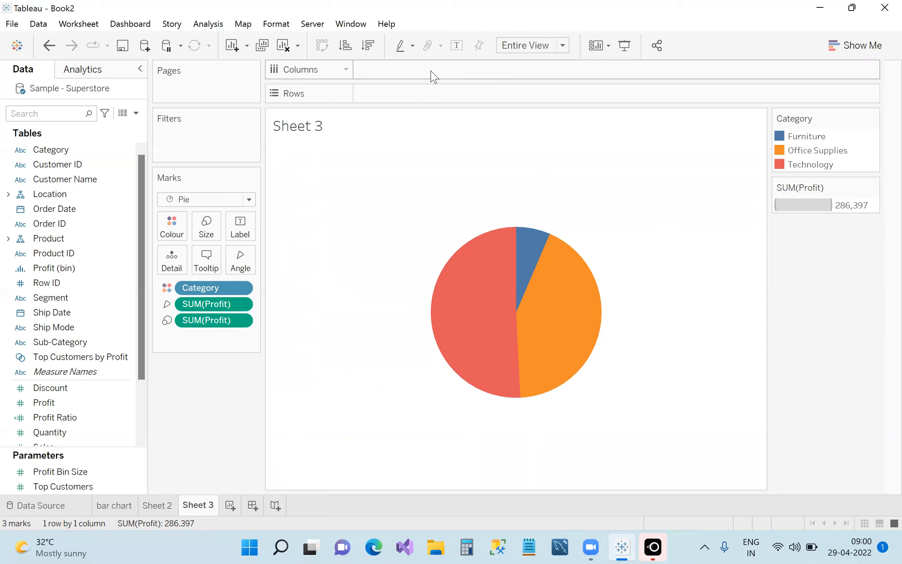
Review the field requirements for pie charts among the suggested chart types, and examine the profit slices on Sheet 3
{"action": "left_click", "coordinate": [867, 46]}
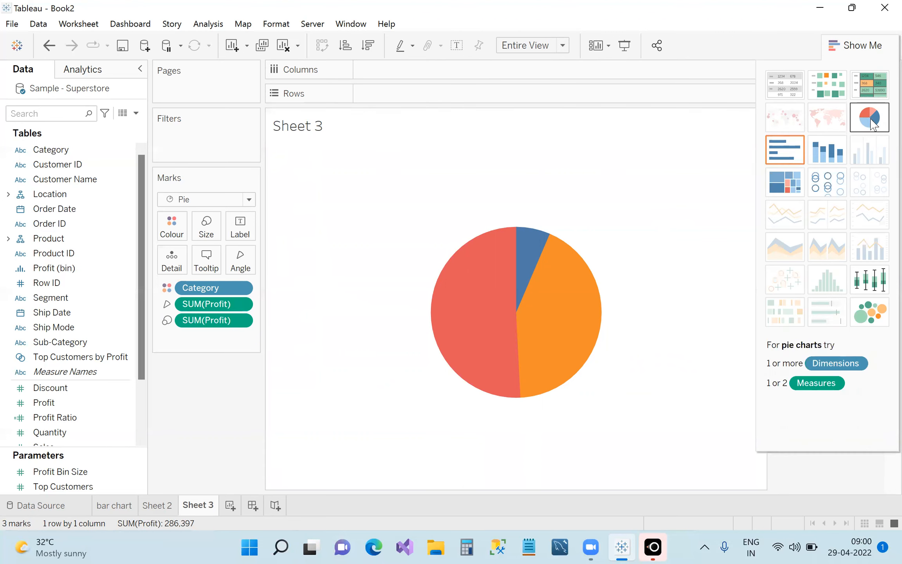
{"action": "left_click", "coordinate": [858, 47]}
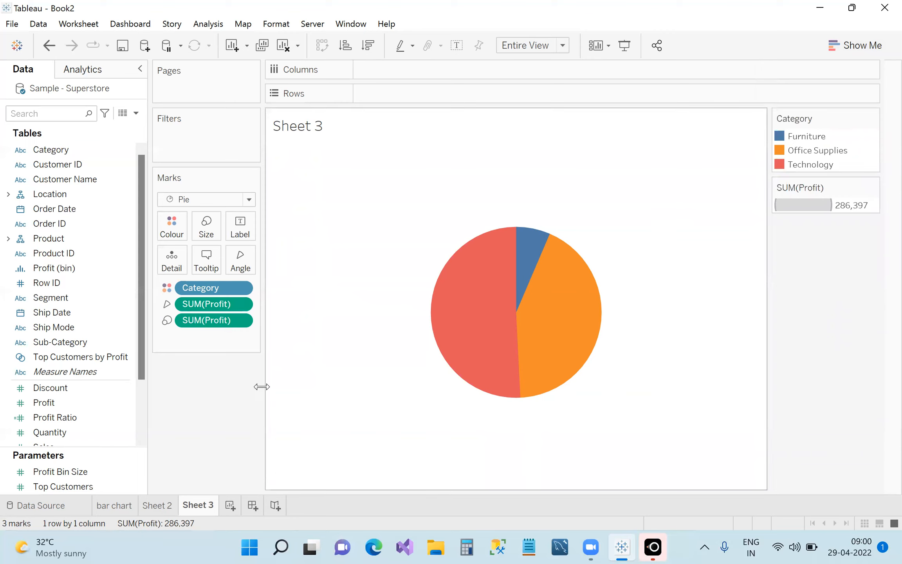
{"action": "mouse_move", "coordinate": [502, 397]}
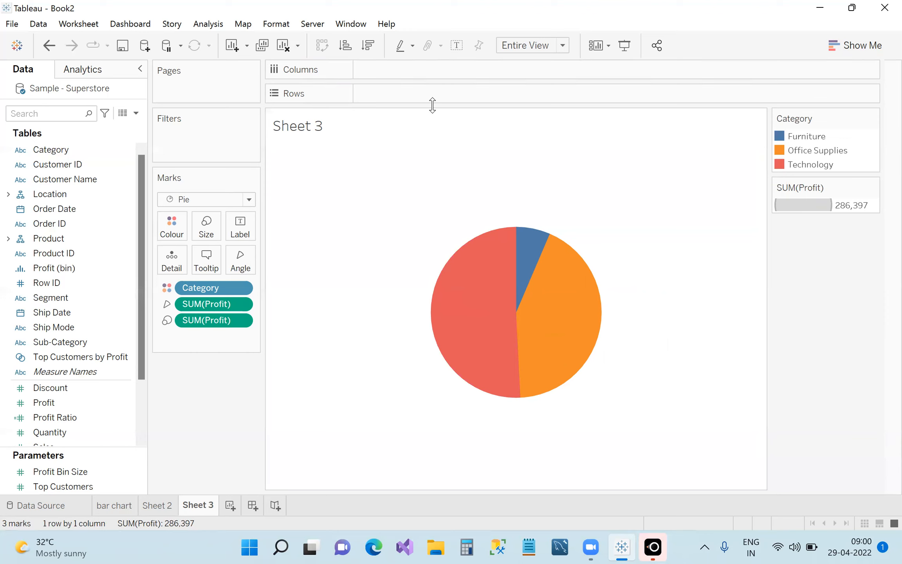
{"action": "mouse_move", "coordinate": [517, 351]}
{"action": "mouse_move", "coordinate": [521, 254]}
{"action": "mouse_move", "coordinate": [483, 274]}
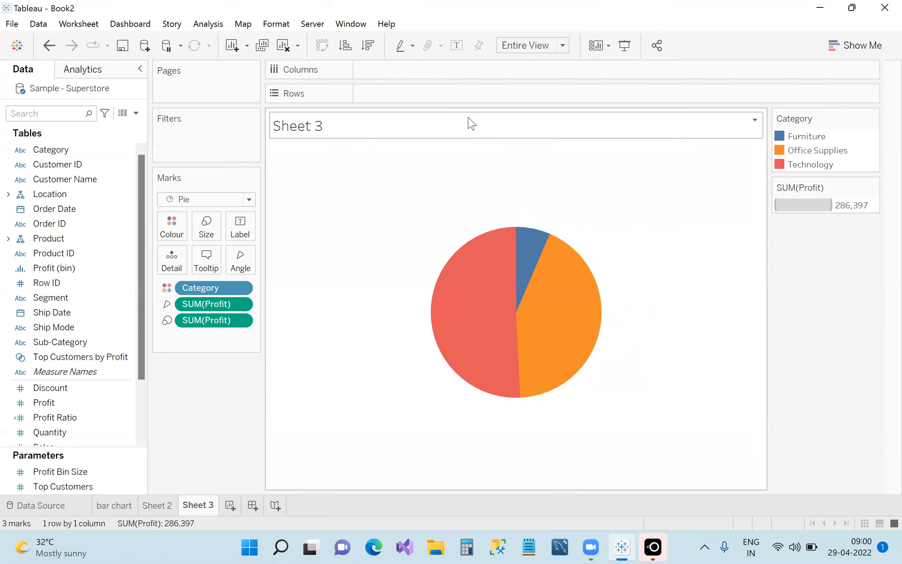
Add a new blank worksheet after Sheet 3
{"action": "left_click", "coordinate": [230, 506]}
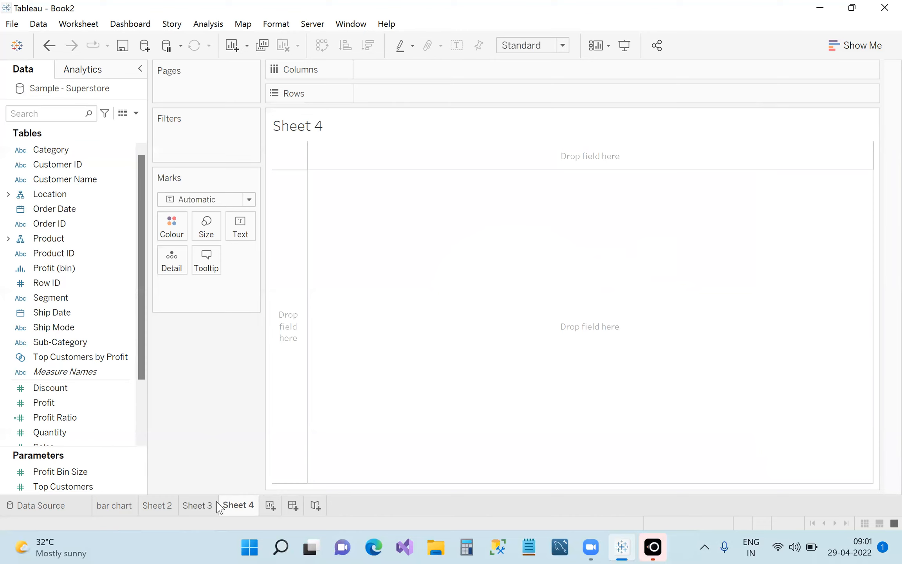
Inspect the colour assignments of the Category legend on Sheet 3, and clear the Furniture highlight
{"action": "mouse_move", "coordinate": [216, 508]}
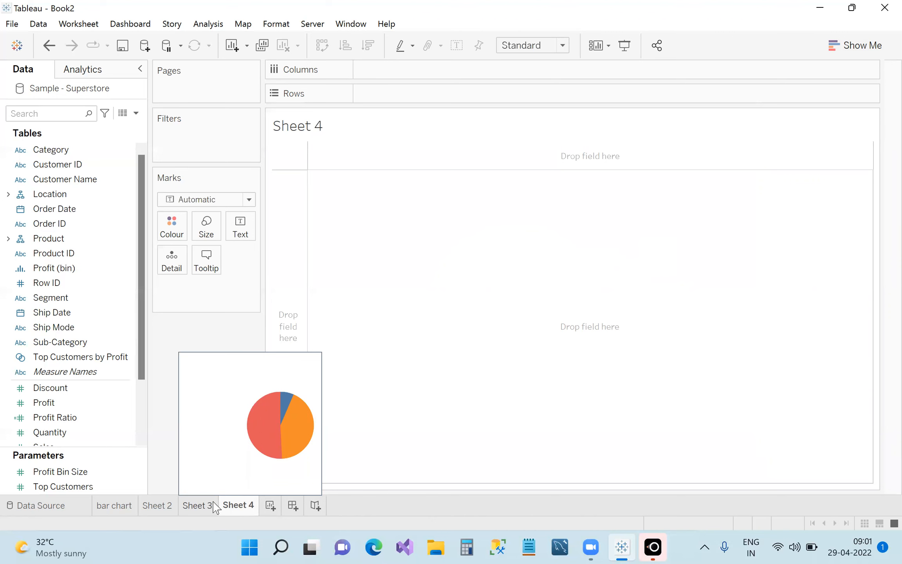
{"action": "left_click", "coordinate": [215, 508]}
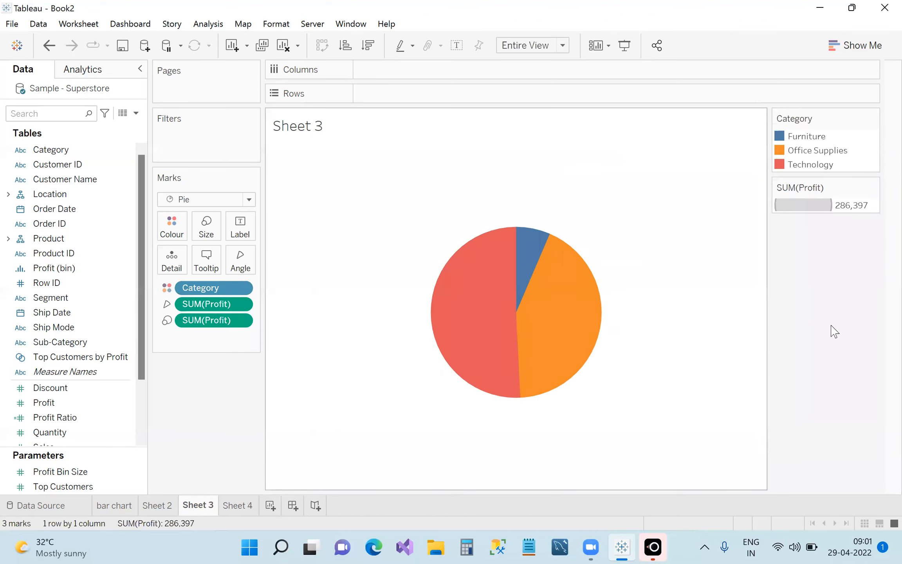
{"action": "double_click", "coordinate": [784, 135]}
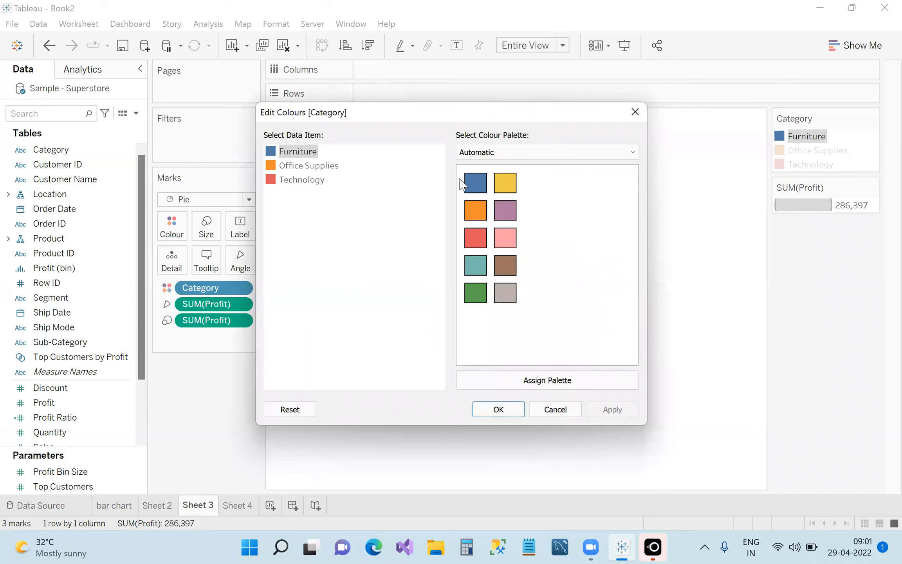
{"action": "left_click", "coordinate": [635, 112]}
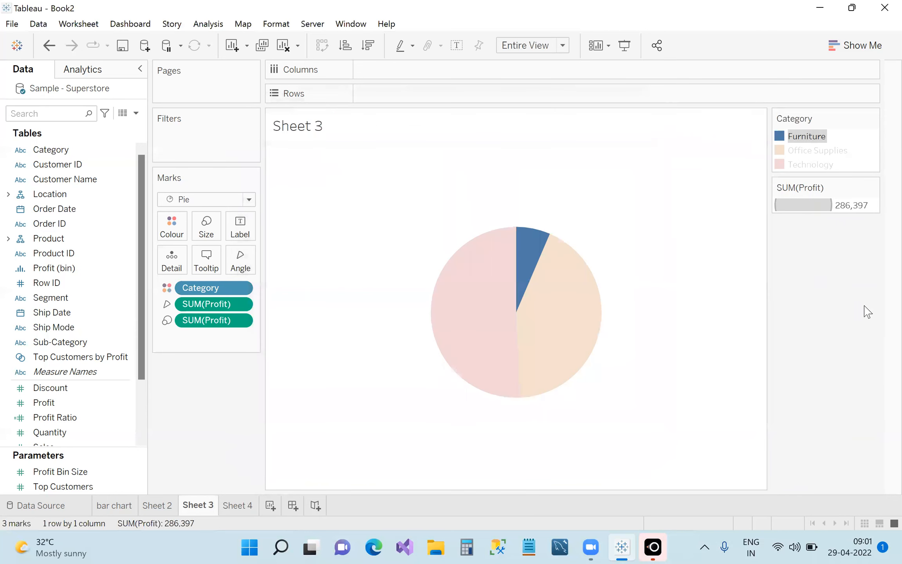
{"action": "left_click", "coordinate": [802, 290]}
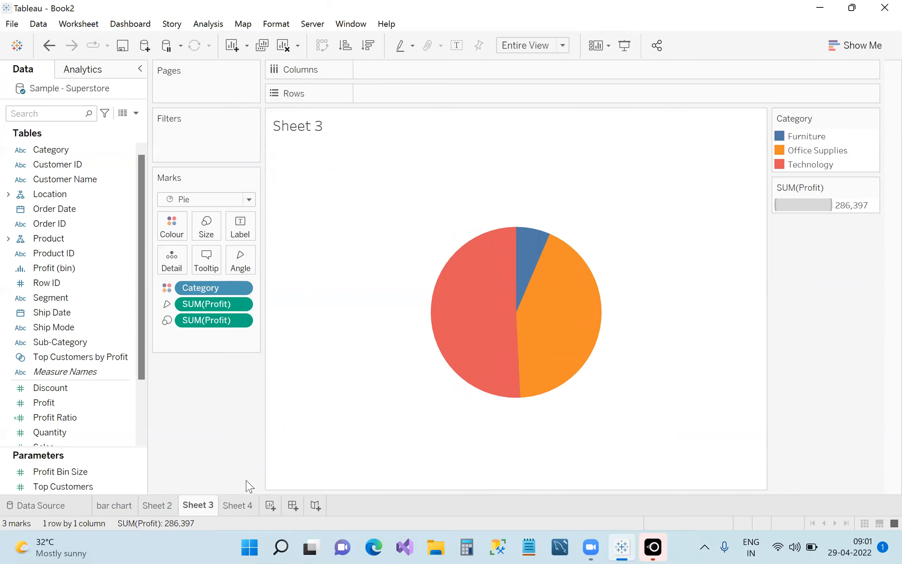
Inspect the Manufacturer colour assignments on the bar chart sheet without changing them, and return to Sheet 4
{"action": "left_click", "coordinate": [114, 506]}
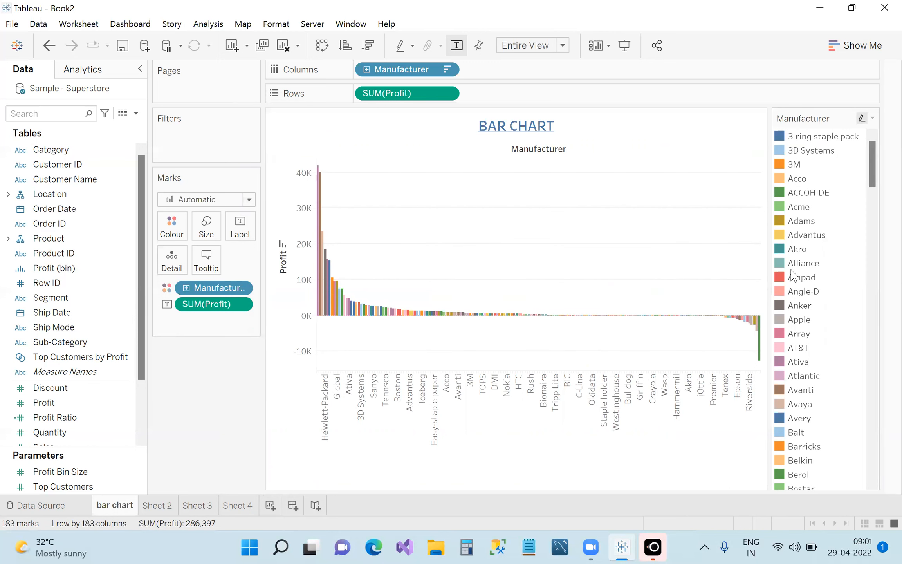
{"action": "double_click", "coordinate": [781, 208]}
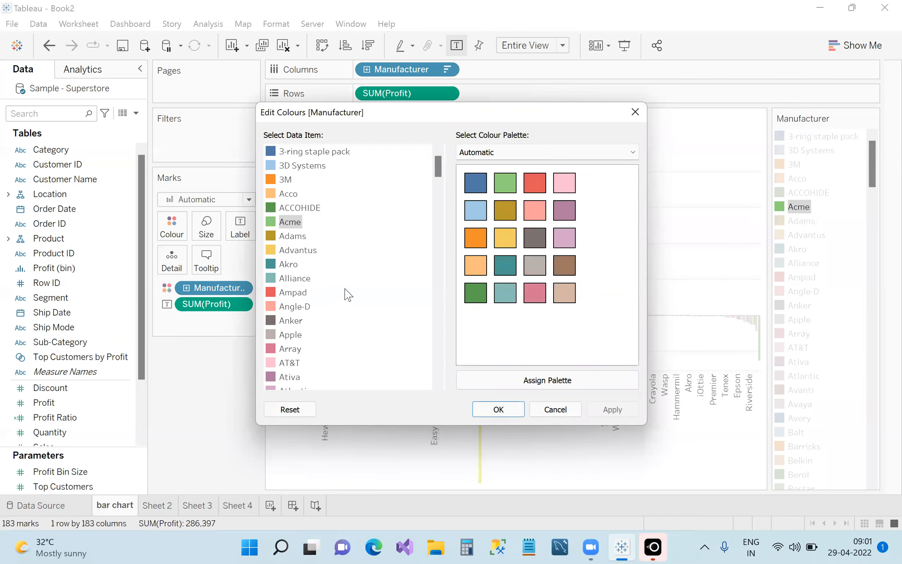
{"action": "left_click", "coordinate": [635, 112]}
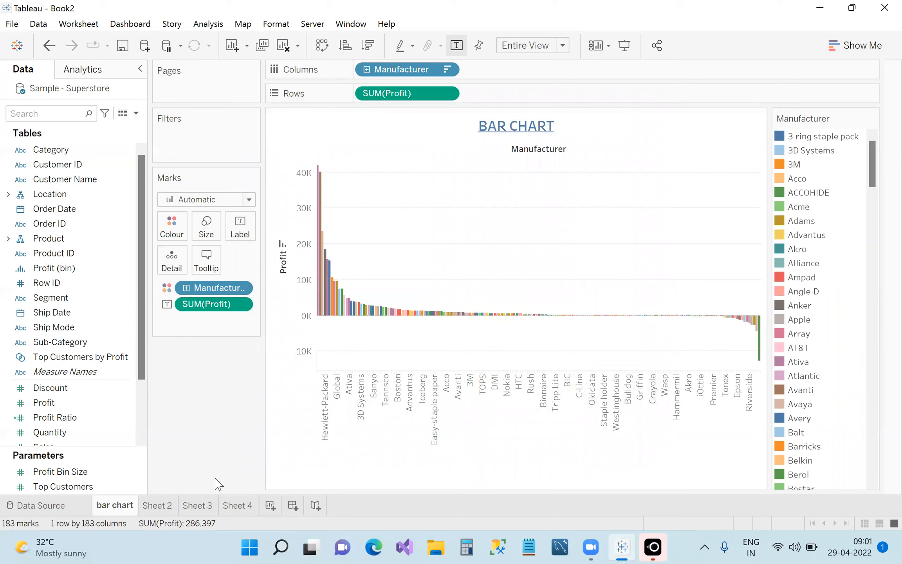
{"action": "left_click", "coordinate": [250, 505]}
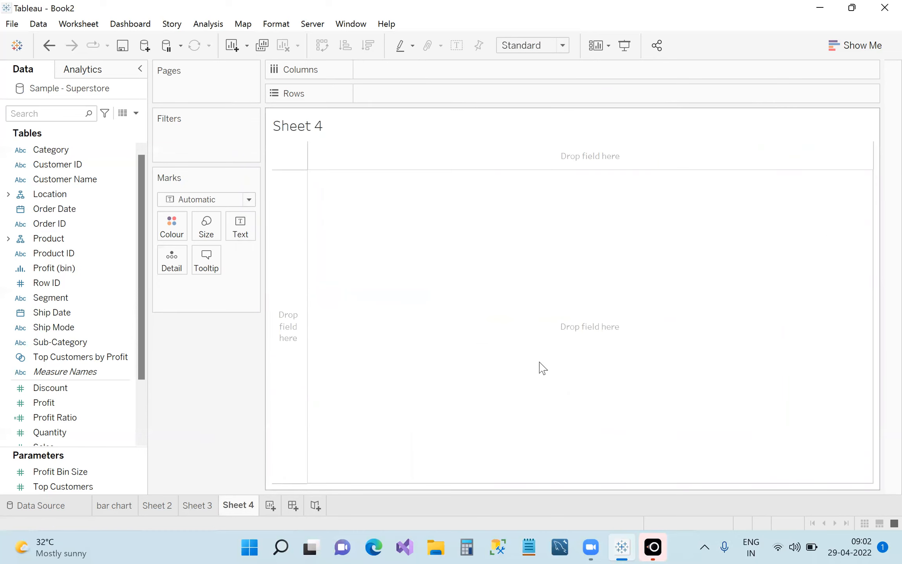
Switch to LetsView to check its screen mirroring window, and return to Tableau
{"action": "mouse_move", "coordinate": [651, 547]}
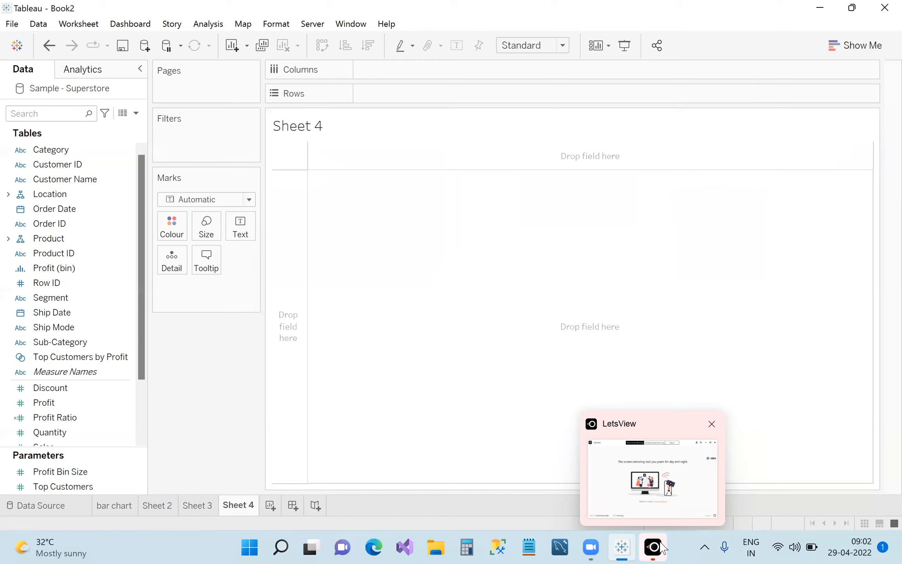
{"action": "left_click", "coordinate": [665, 494]}
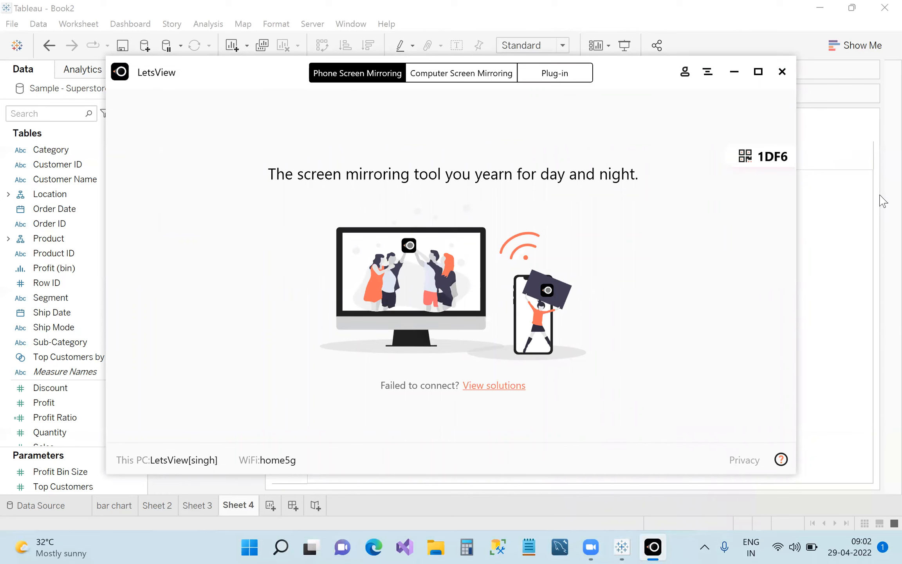
{"action": "left_click", "coordinate": [735, 73]}
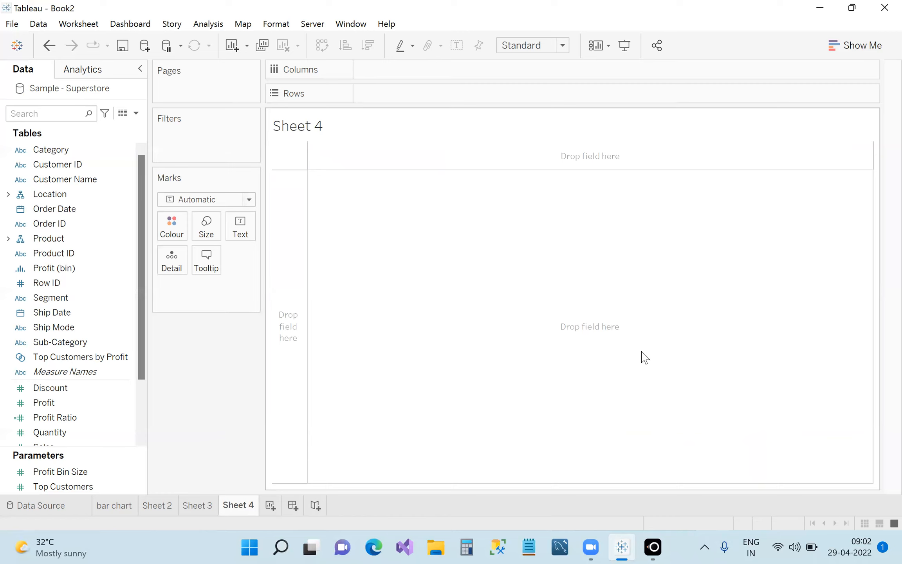
View the Profit by Category pie chart on Sheet 3 again, and go back to the blank Sheet 4
{"action": "left_click", "coordinate": [201, 505]}
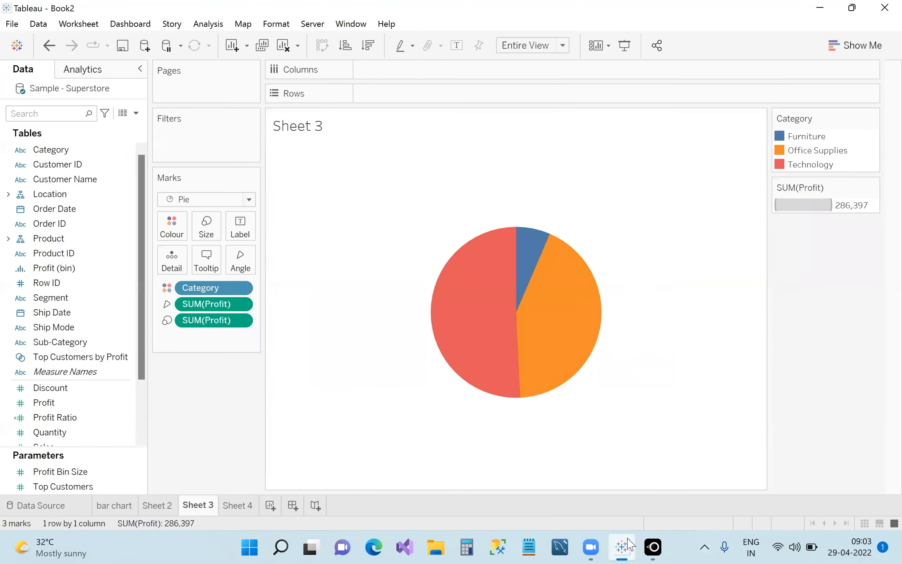
{"action": "mouse_move", "coordinate": [622, 547]}
{"action": "left_click", "coordinate": [252, 506]}
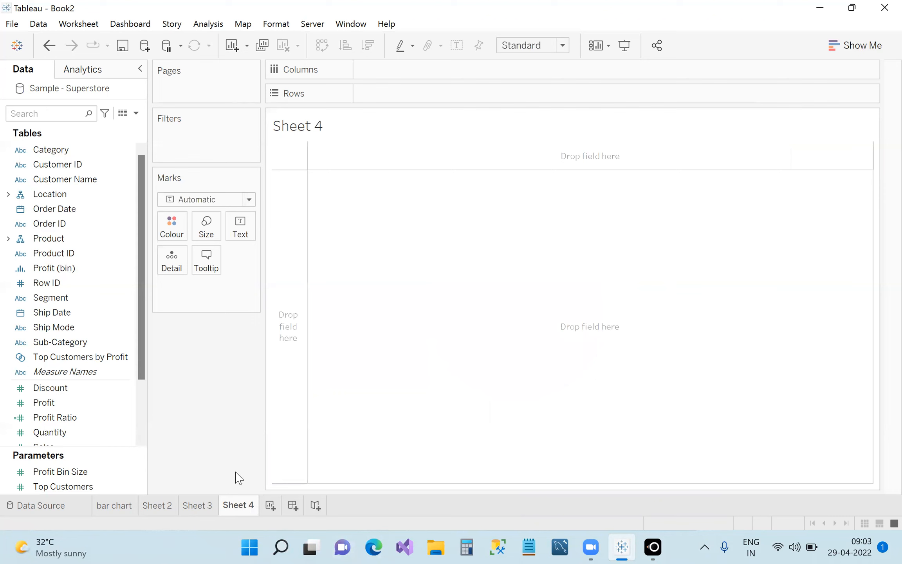
Examine the pie chart on Sheet 3 and its suggested chart types, and return to the empty Sheet 4
{"action": "left_click", "coordinate": [198, 505]}
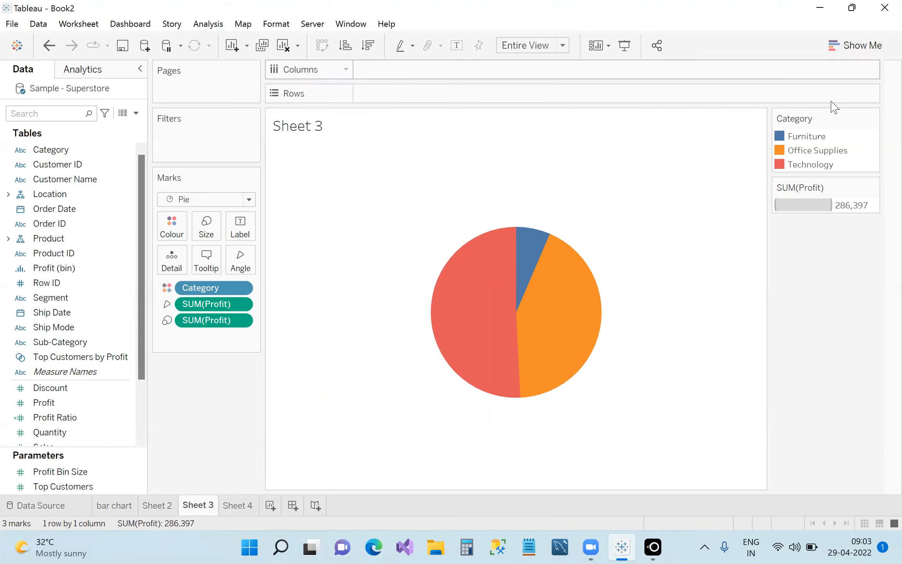
{"action": "left_click", "coordinate": [864, 53]}
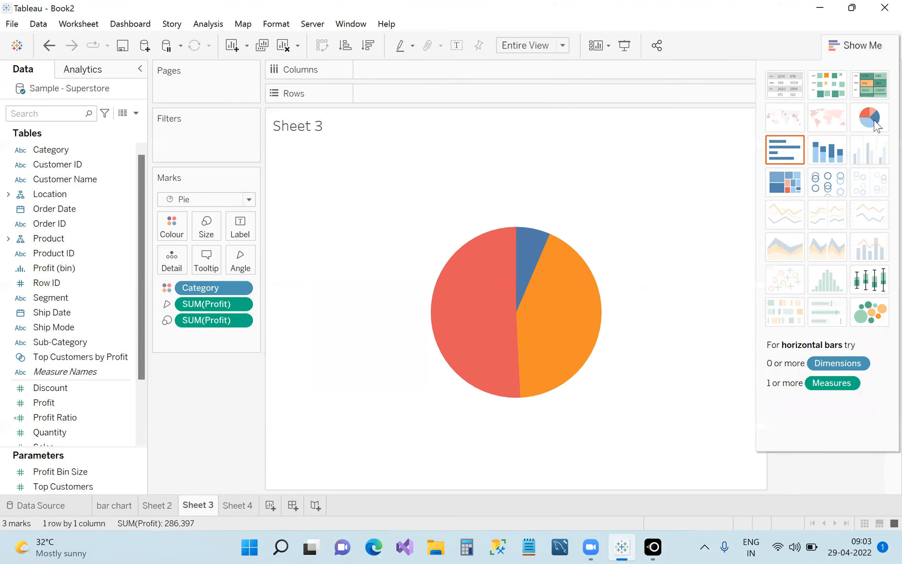
{"action": "left_click", "coordinate": [237, 506]}
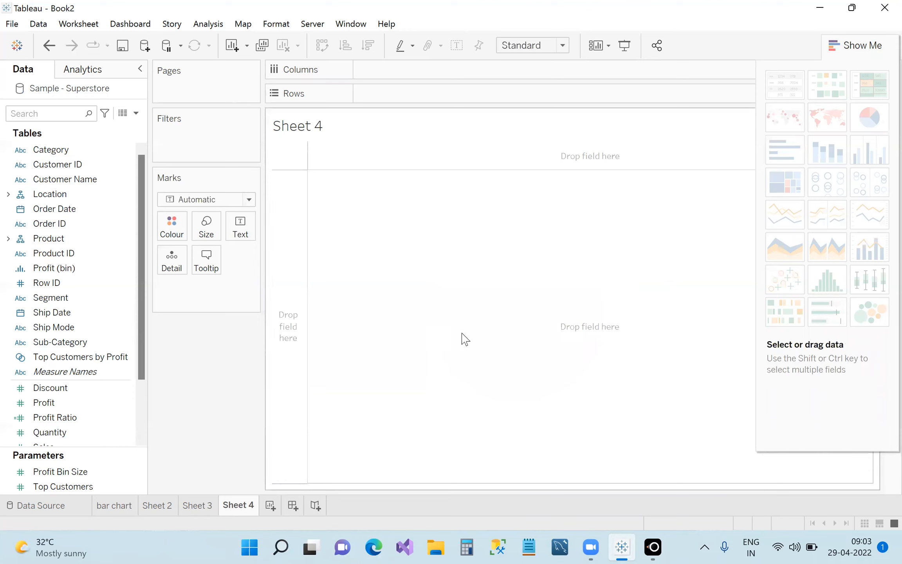
{"action": "left_click", "coordinate": [869, 43]}
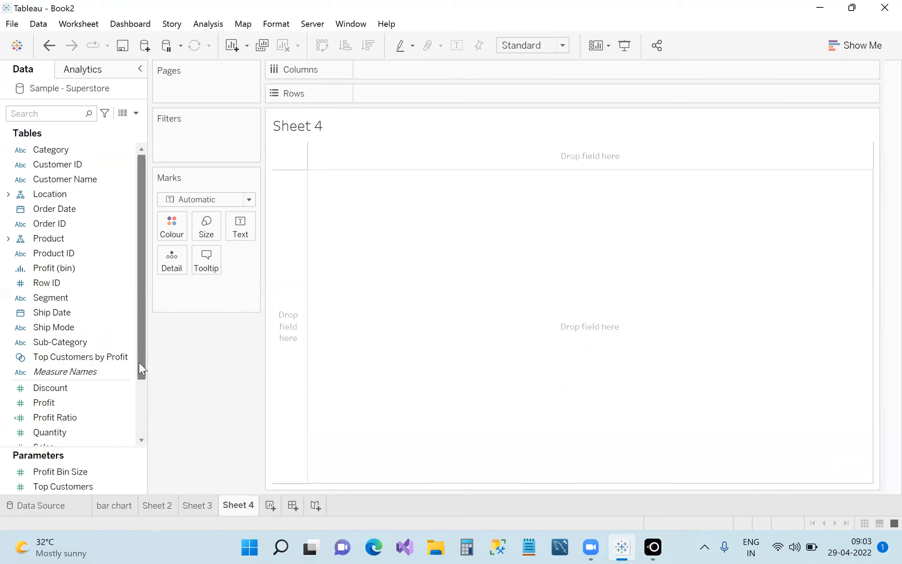
{"action": "scroll", "coordinate": [140, 363], "scroll_direction": "down", "scroll_amount": 5}
{"action": "scroll", "coordinate": [146, 360], "scroll_direction": "up", "scroll_amount": 5}
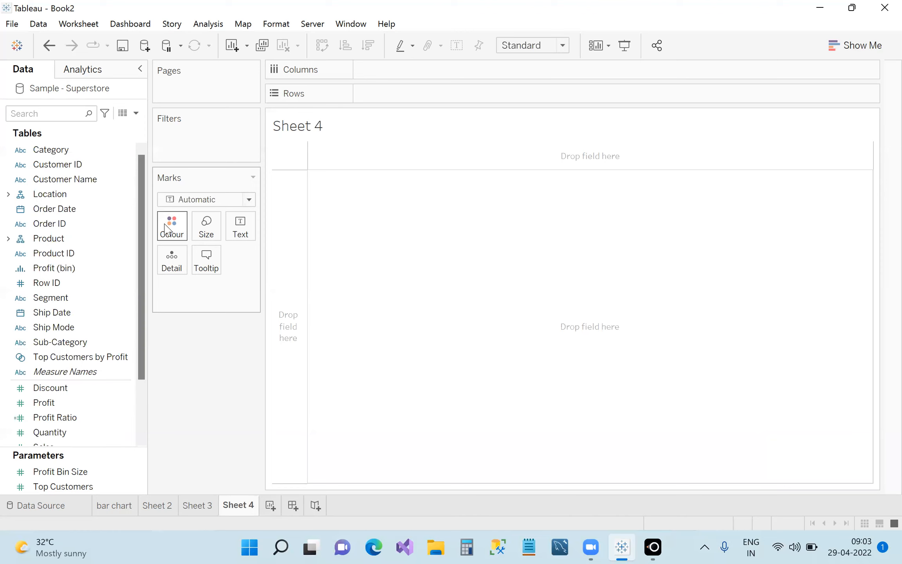
Colour the marks on Sheet 4 by Category and size them by Profit
{"action": "left_click", "coordinate": [94, 151]}
{"action": "left_click_drag", "start_coordinate": [94, 151], "coordinate": [173, 222]}
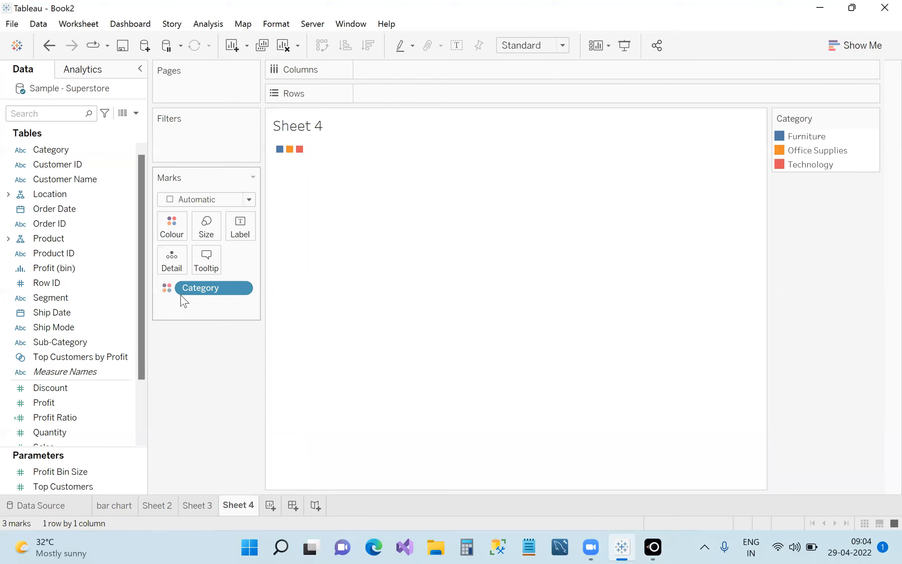
{"action": "left_click", "coordinate": [197, 506]}
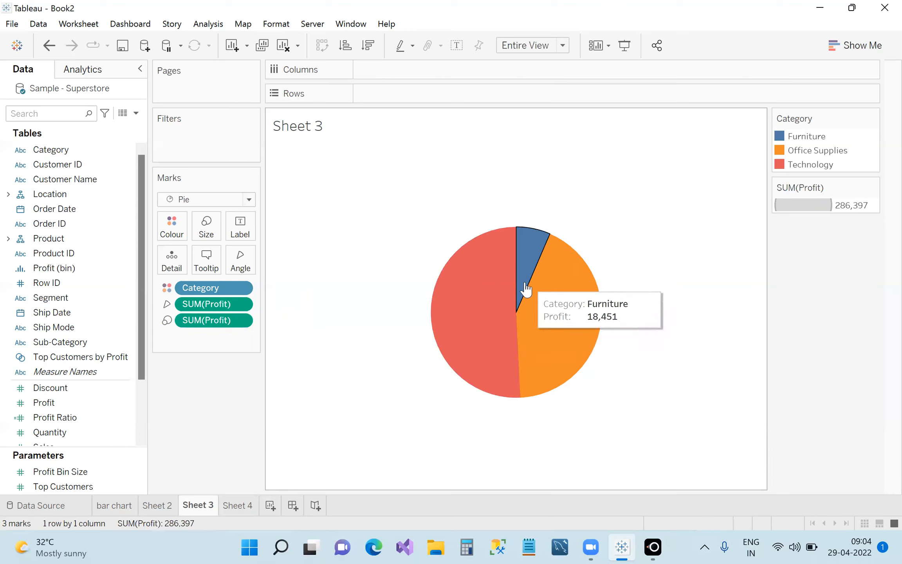
{"action": "left_click", "coordinate": [254, 505]}
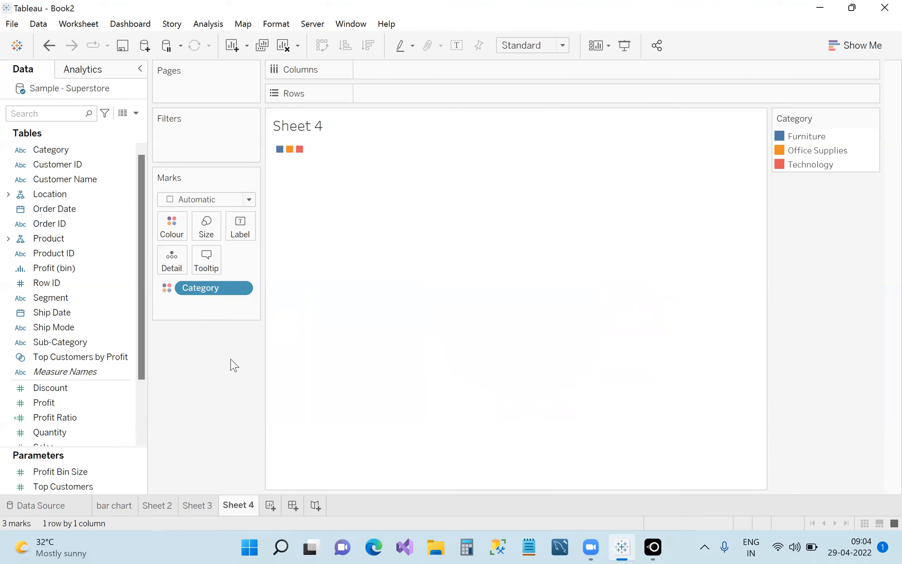
{"action": "left_click", "coordinate": [105, 409]}
{"action": "left_click_drag", "start_coordinate": [105, 409], "coordinate": [215, 235]}
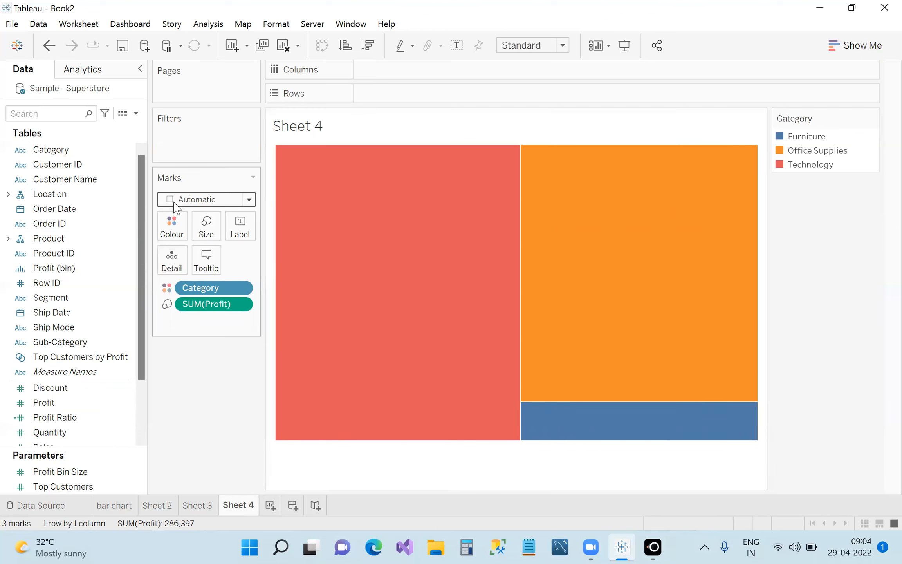
Change the mark type on Sheet 4 to Pie and fit the chart to Entire View
{"action": "left_click", "coordinate": [249, 200]}
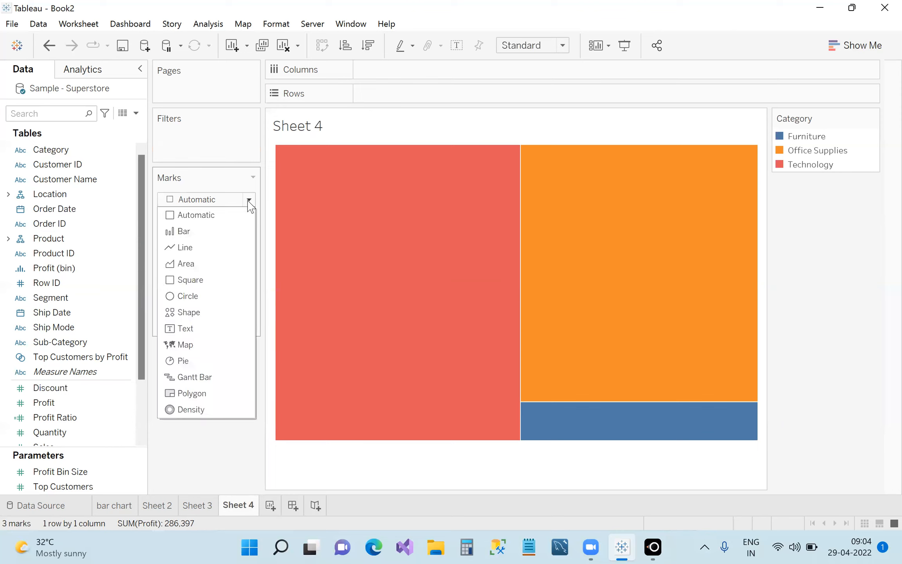
{"action": "left_click", "coordinate": [206, 363]}
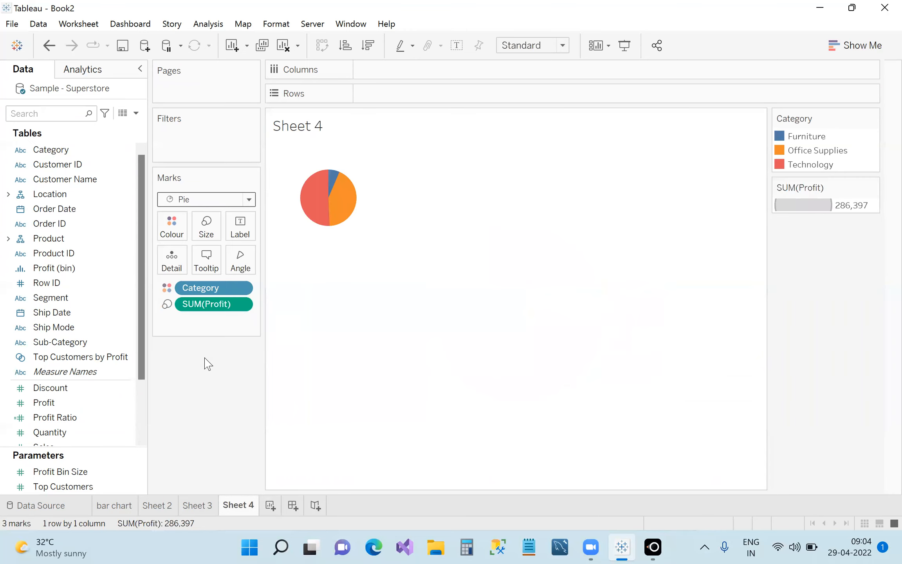
{"action": "left_click", "coordinate": [562, 46]}
{"action": "left_click", "coordinate": [556, 94]}
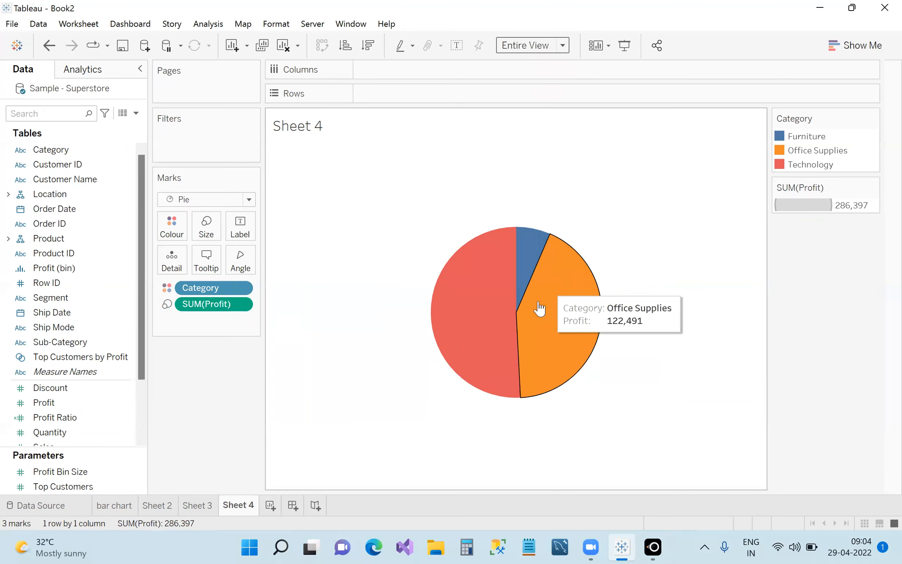
Compare the pie charts on Sheet 3 and Sheet 4 and inspect the category and profit details of the slices
{"action": "left_click", "coordinate": [197, 505]}
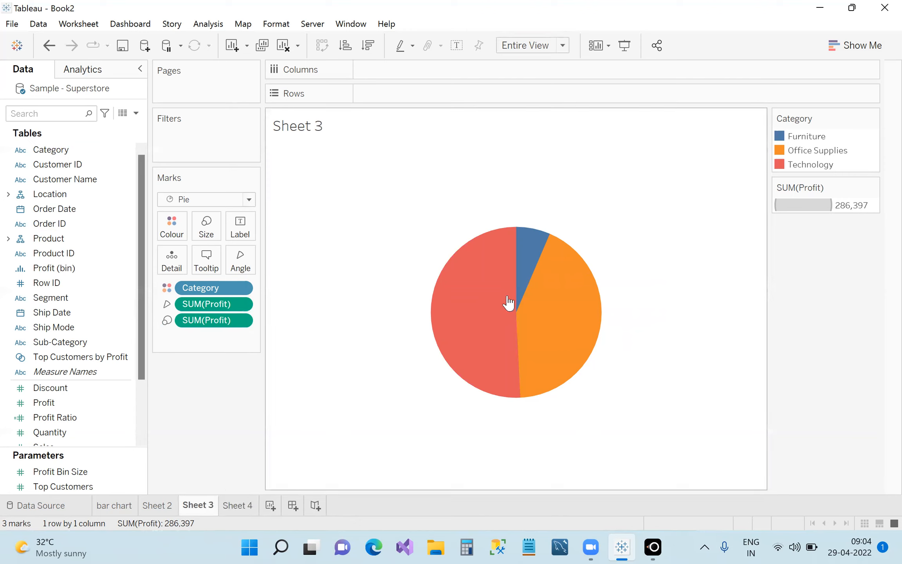
{"action": "left_click", "coordinate": [239, 505]}
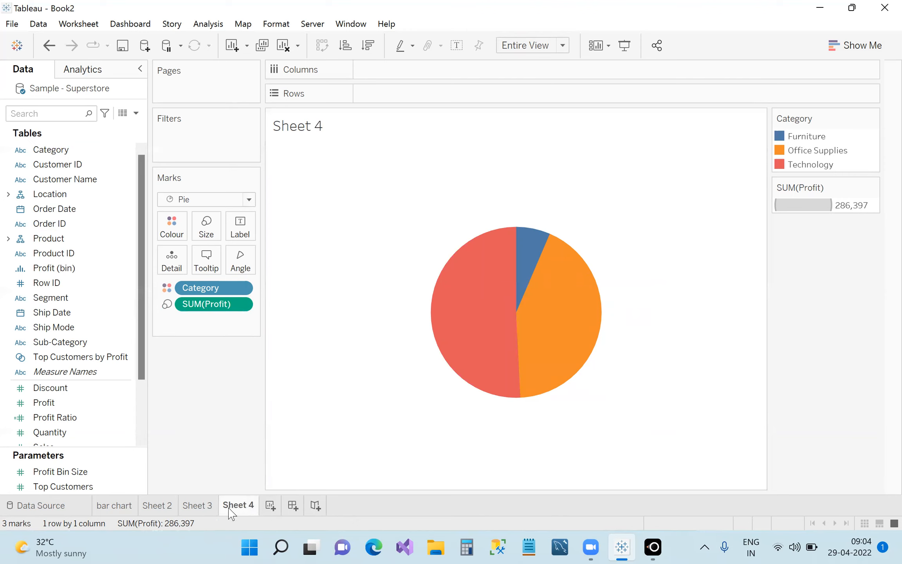
{"action": "left_click", "coordinate": [204, 508]}
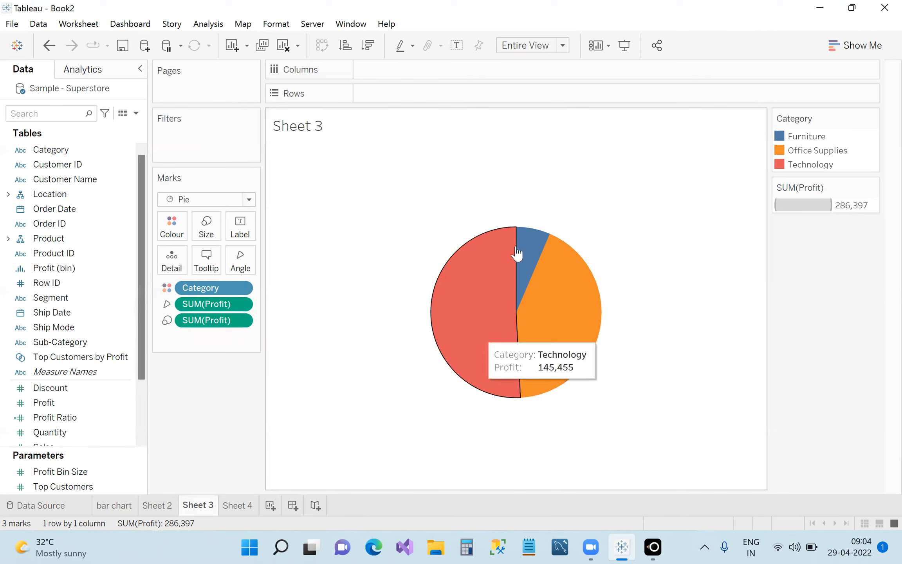
{"action": "left_click", "coordinate": [227, 509]}
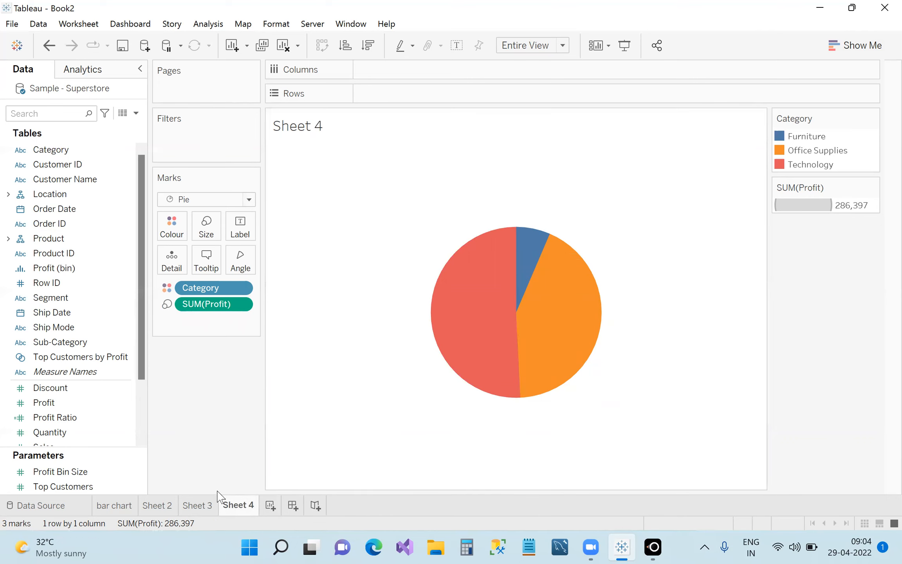
{"action": "left_click", "coordinate": [207, 509]}
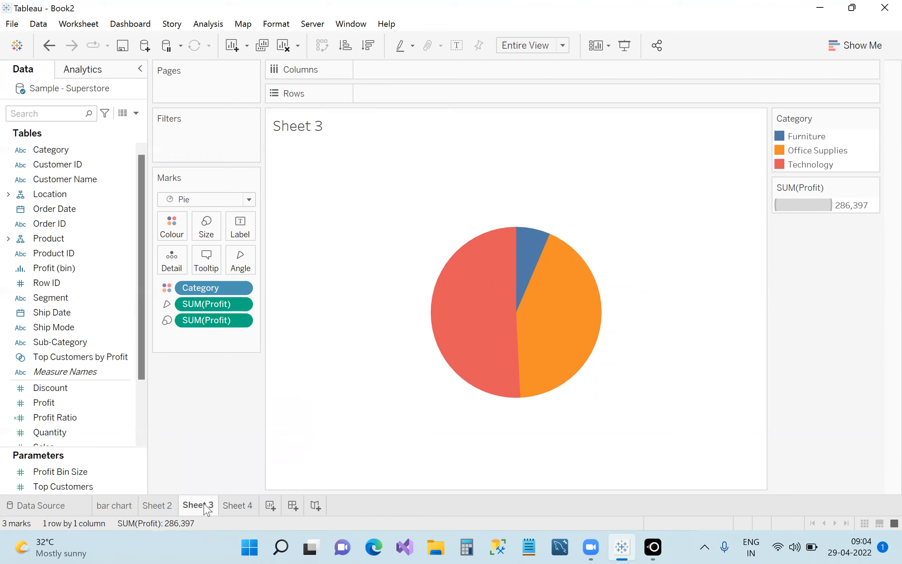
{"action": "left_click", "coordinate": [234, 509]}
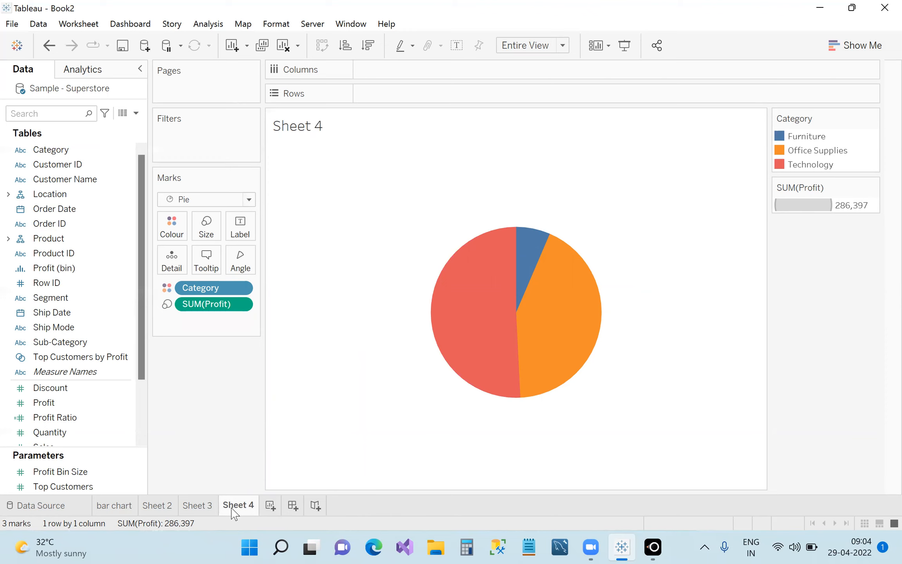
{"action": "mouse_move", "coordinate": [234, 513]}
{"action": "mouse_move", "coordinate": [475, 346]}
{"action": "left_click", "coordinate": [197, 505]}
{"action": "left_click", "coordinate": [236, 505]}
{"action": "mouse_move", "coordinate": [537, 311]}
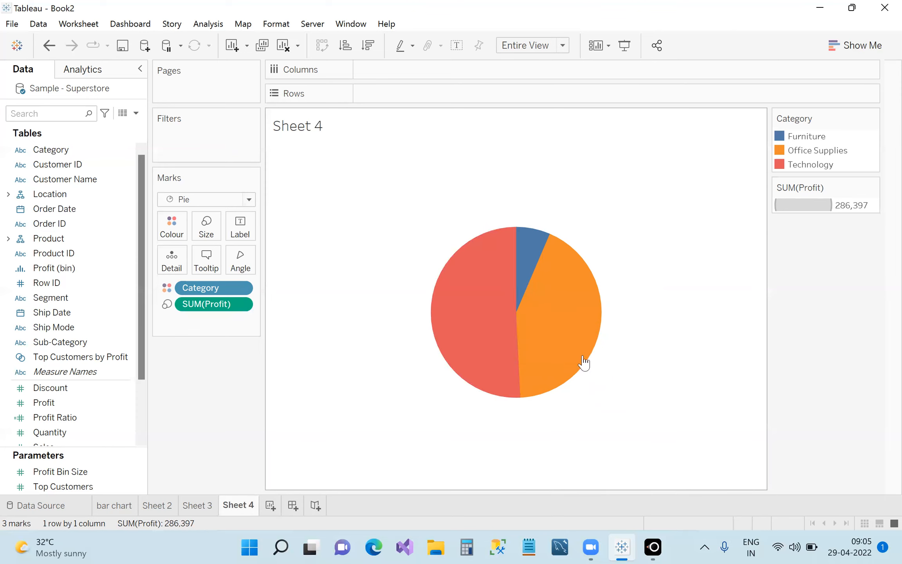
{"action": "mouse_move", "coordinate": [496, 326]}
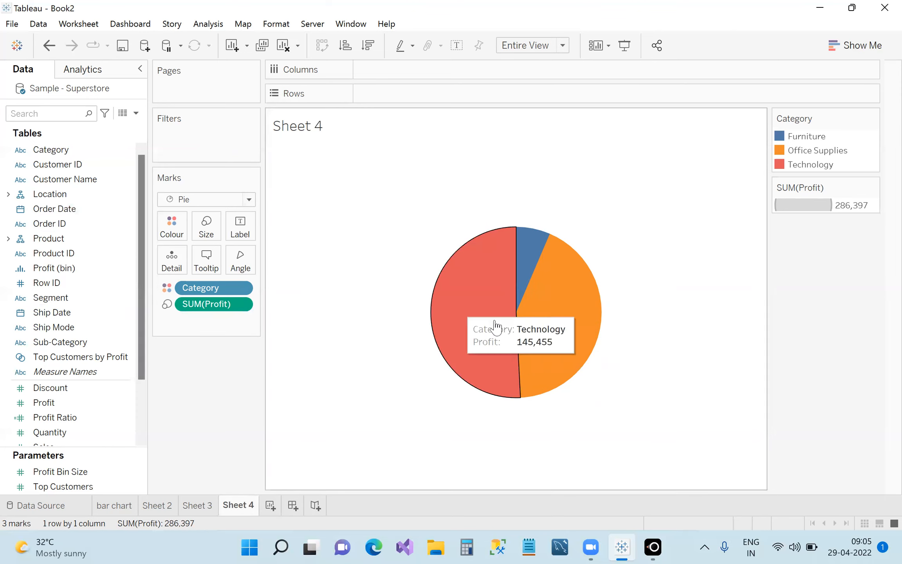
{"action": "mouse_move", "coordinate": [531, 262]}
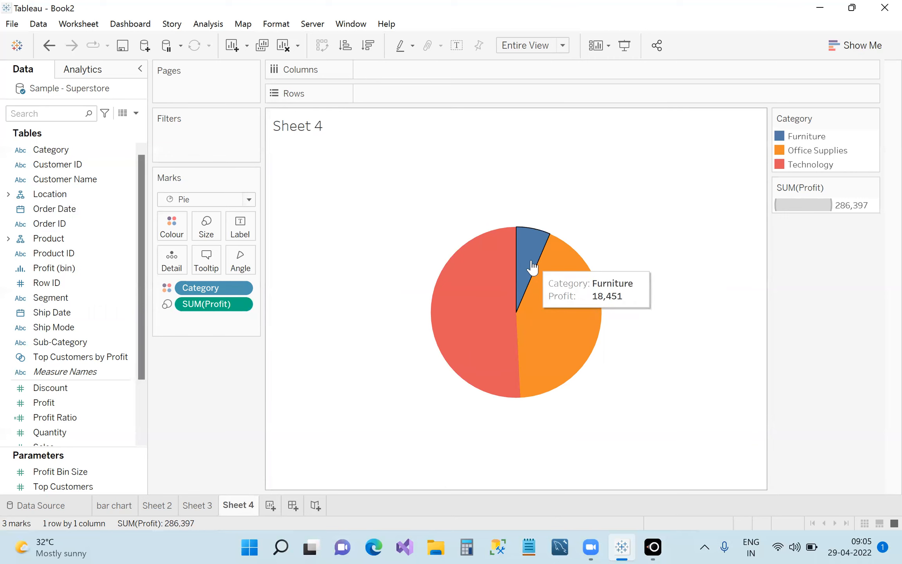
{"action": "mouse_move", "coordinate": [506, 279]}
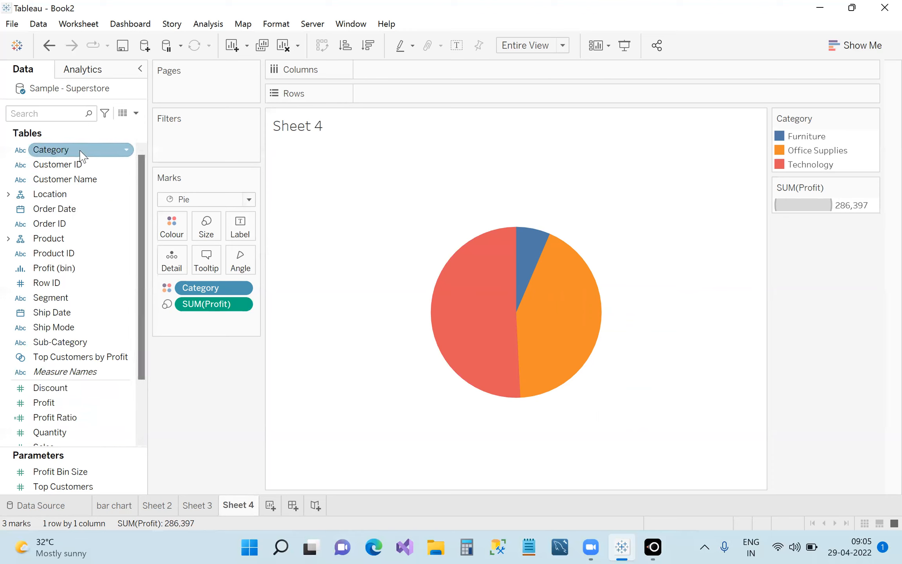
Label the pie slices on Sheet 4 with Category and Profit
{"action": "left_click_drag", "start_coordinate": [81, 156], "coordinate": [242, 227]}
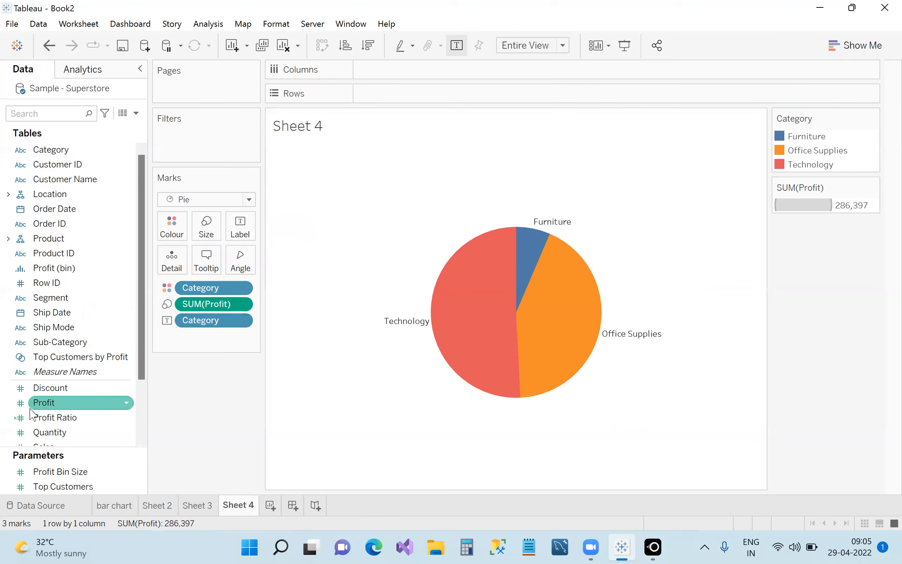
{"action": "left_click_drag", "start_coordinate": [50, 407], "coordinate": [218, 249]}
{"action": "left_click_drag", "start_coordinate": [233, 237], "coordinate": [235, 236]}
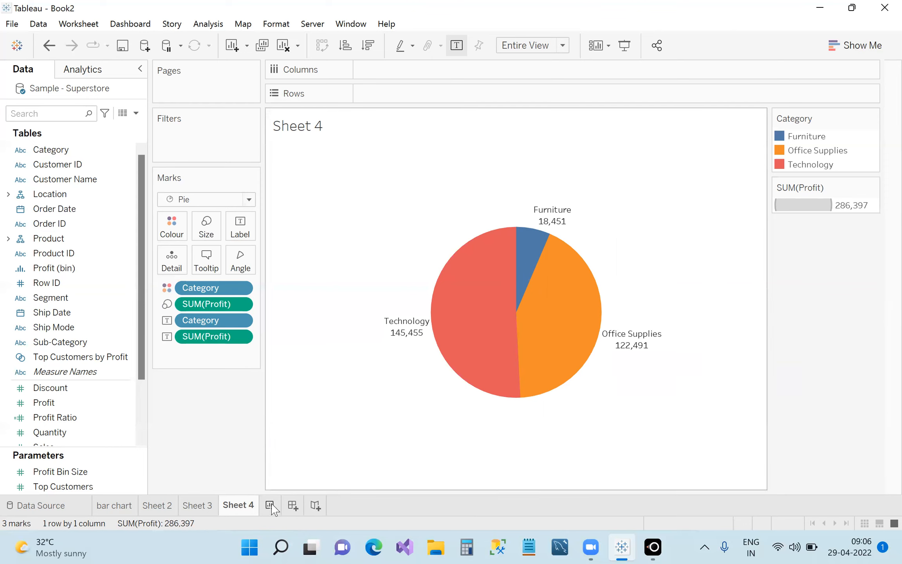
Replace Category with Sub-Category as the colour field of the Sheet 4 pie chart
{"action": "mouse_move", "coordinate": [66, 342]}
{"action": "left_mouse_down"}
{"action": "mouse_move", "coordinate": [124, 297]}
{"action": "mouse_move", "coordinate": [68, 341]}
{"action": "left_mouse_up"}
{"action": "left_click_drag", "start_coordinate": [185, 291], "coordinate": [153, 383]}
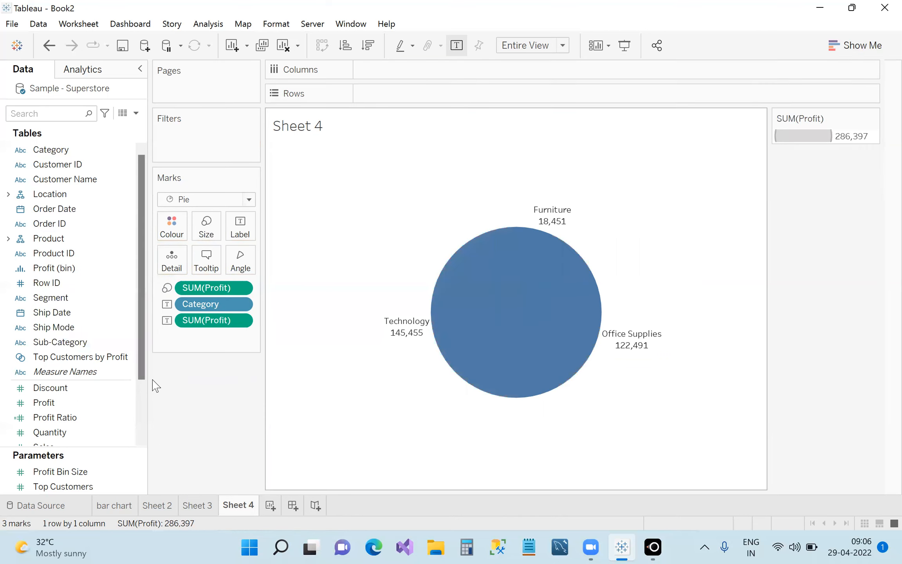
{"action": "left_click_drag", "start_coordinate": [86, 343], "coordinate": [171, 225]}
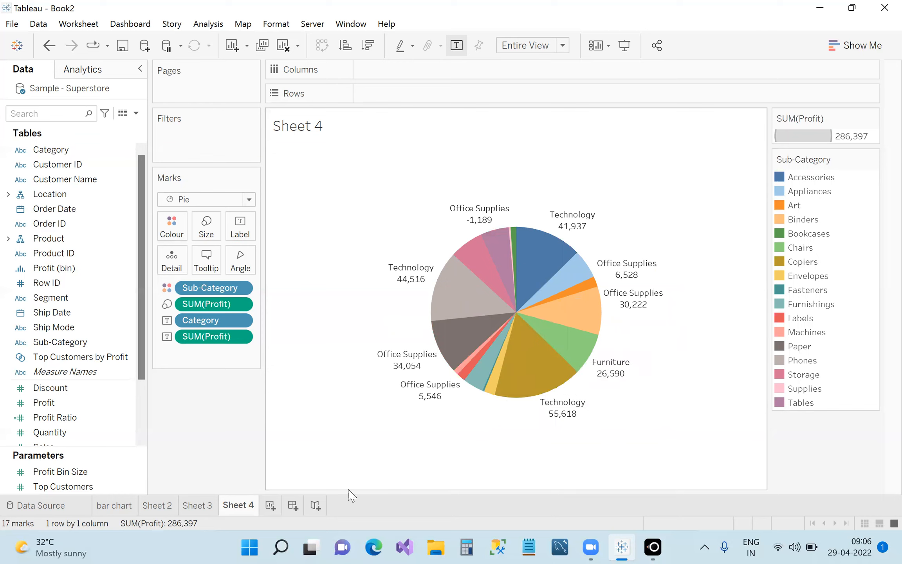
Compare the fields used by the Sheet 3 pie chart with those on Sheet 4
{"action": "left_click", "coordinate": [212, 504]}
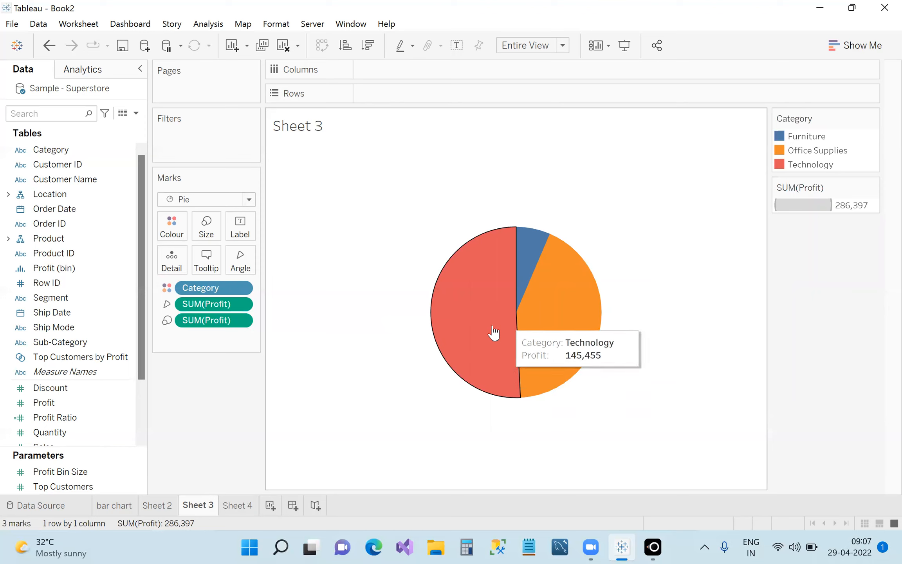
{"action": "left_click", "coordinate": [248, 505]}
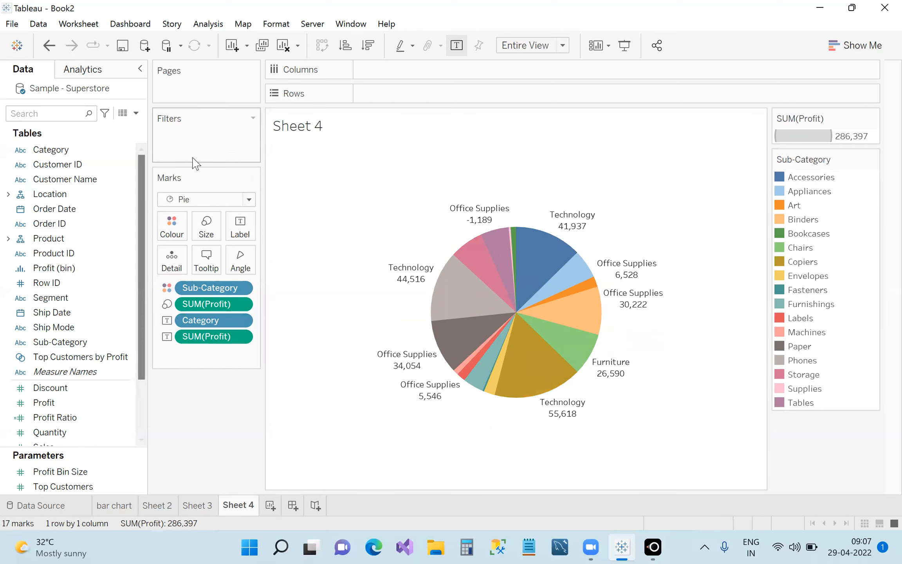
{"action": "left_click", "coordinate": [193, 338]}
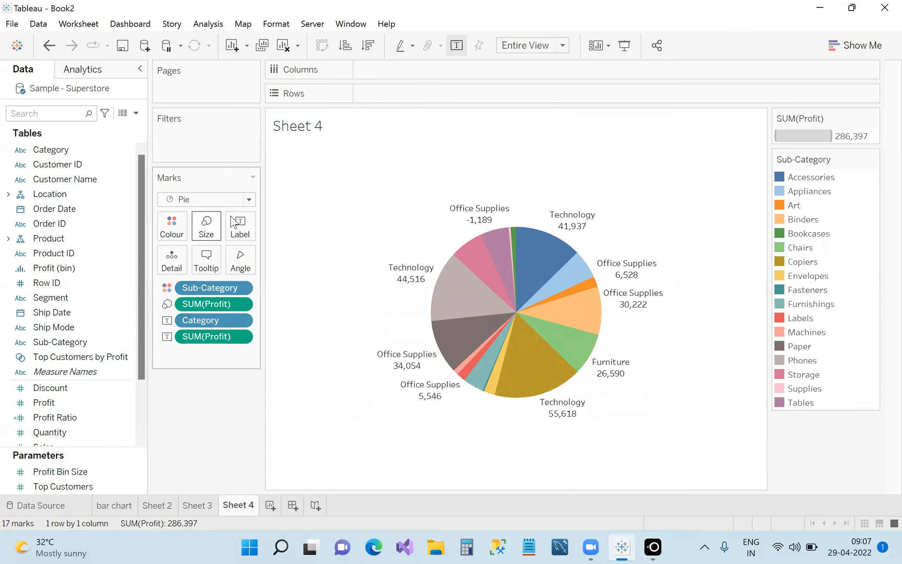
Add a blank worksheet and compare its mark properties with those of the Sheet 4 pie chart
{"action": "left_click", "coordinate": [270, 506]}
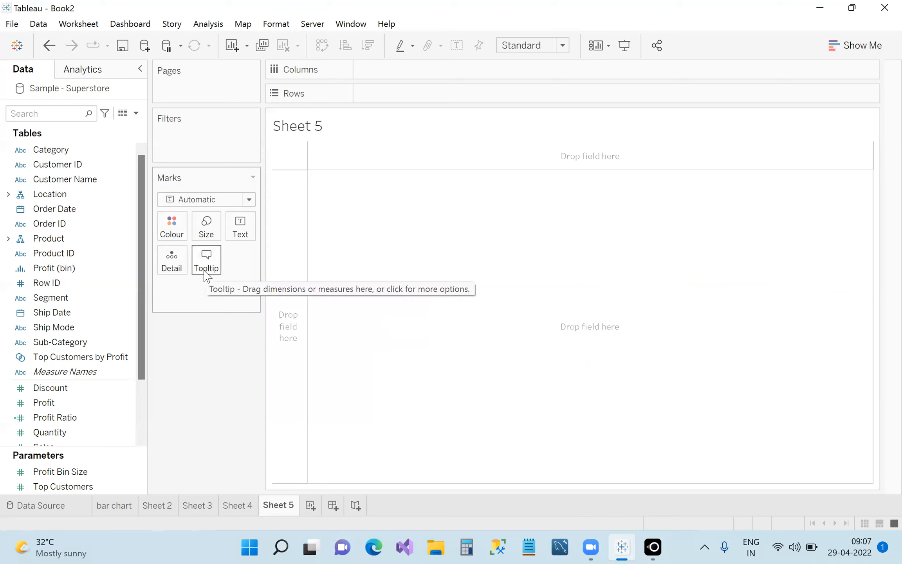
{"action": "left_click", "coordinate": [237, 506]}
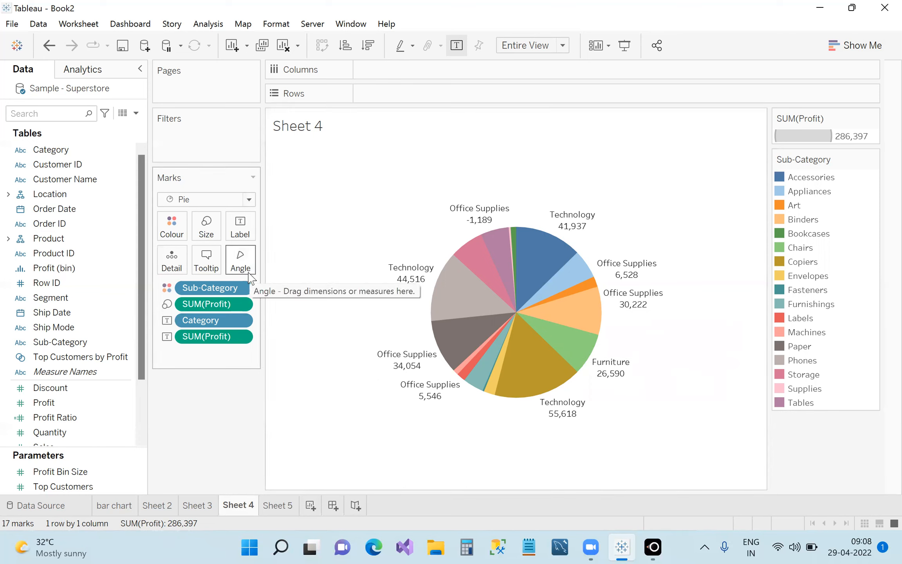
{"action": "left_click", "coordinate": [278, 505]}
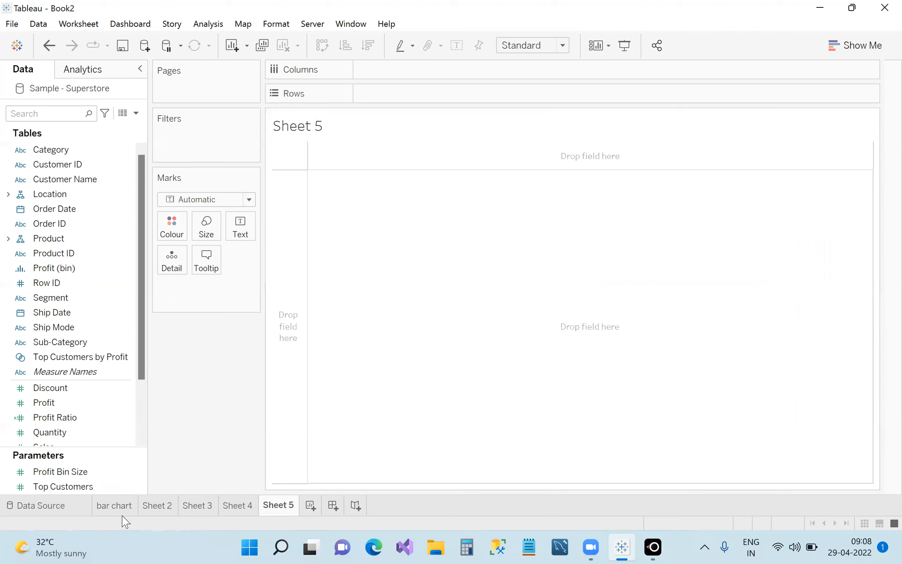
Review the mark properties of the bar chart sheet and the stacked bars on Sheet 2
{"action": "left_click", "coordinate": [132, 506]}
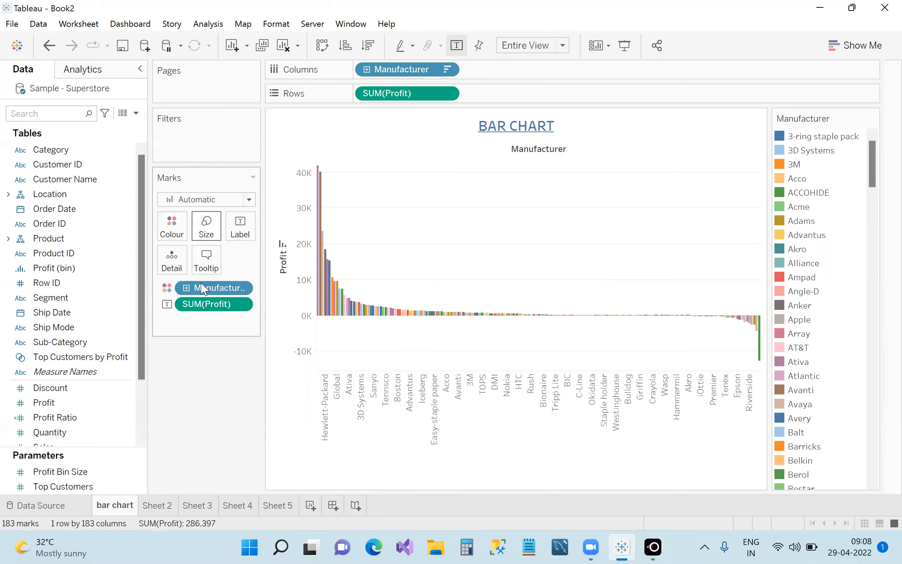
{"action": "left_click", "coordinate": [169, 505]}
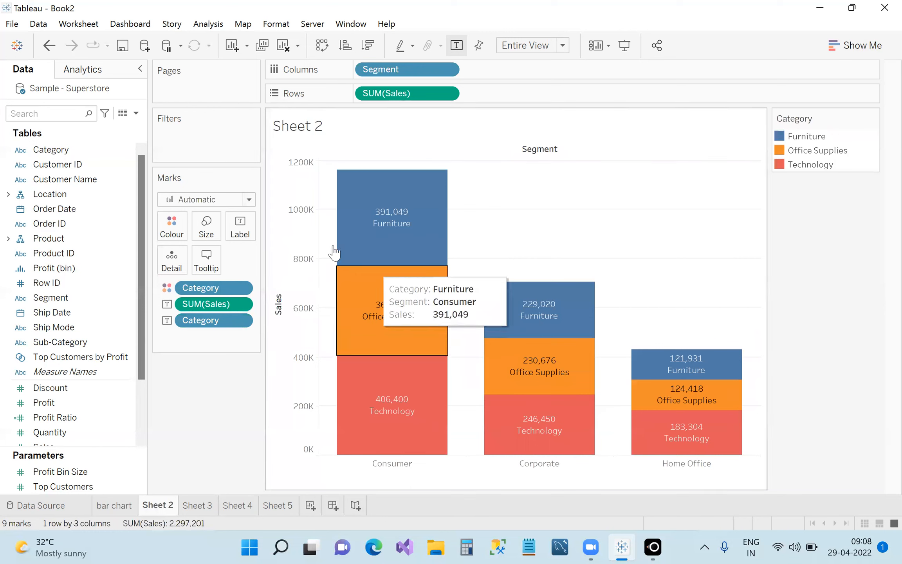
{"action": "left_click", "coordinate": [218, 232]}
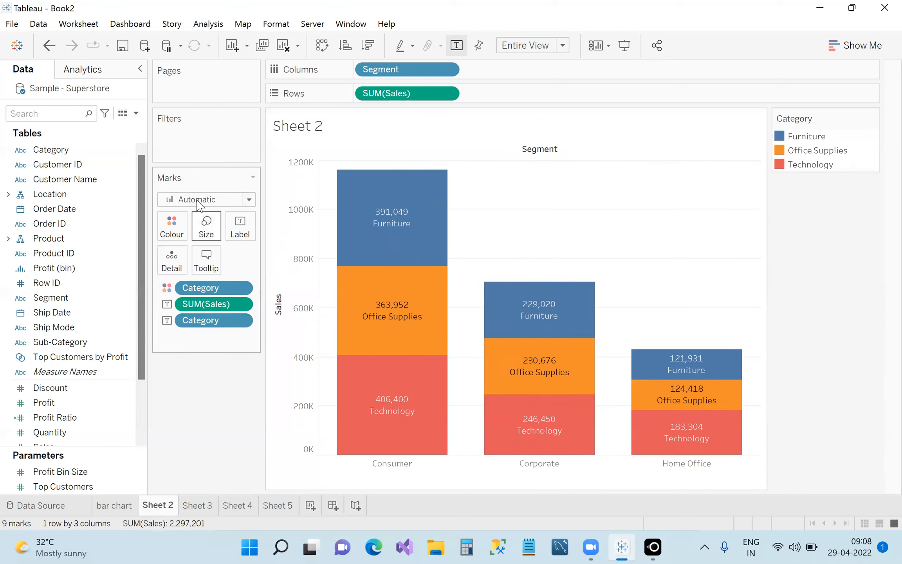
Reduce the mark size of the Sheet 2 stacked bars so they become somewhat narrower
{"action": "left_click", "coordinate": [206, 226]}
{"action": "left_click_drag", "start_coordinate": [289, 260], "coordinate": [271, 266]}
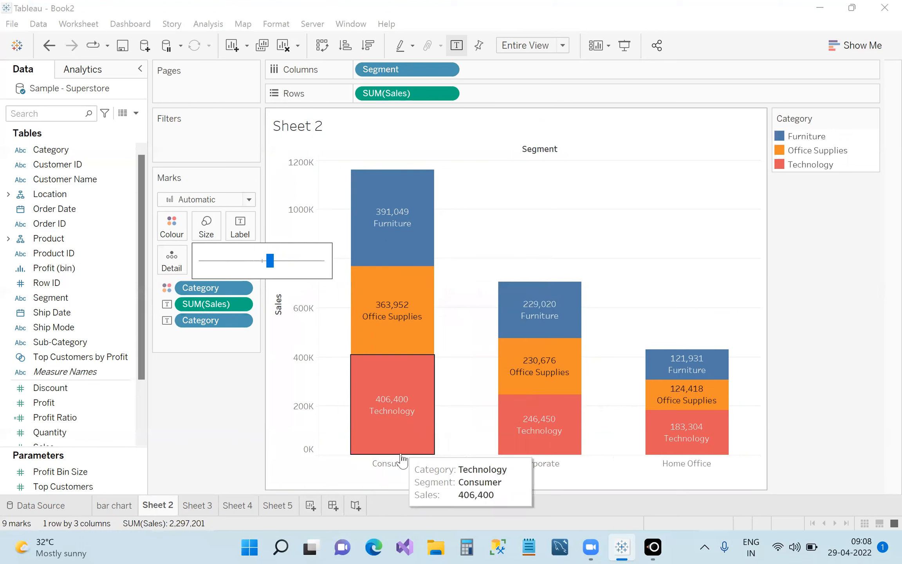
{"action": "left_click", "coordinate": [231, 403]}
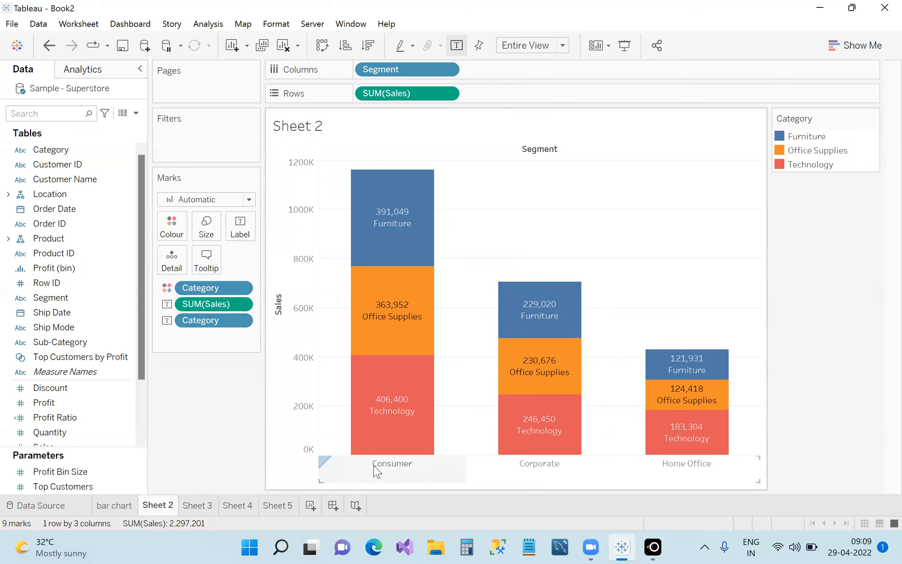
{"action": "mouse_move", "coordinate": [357, 454]}
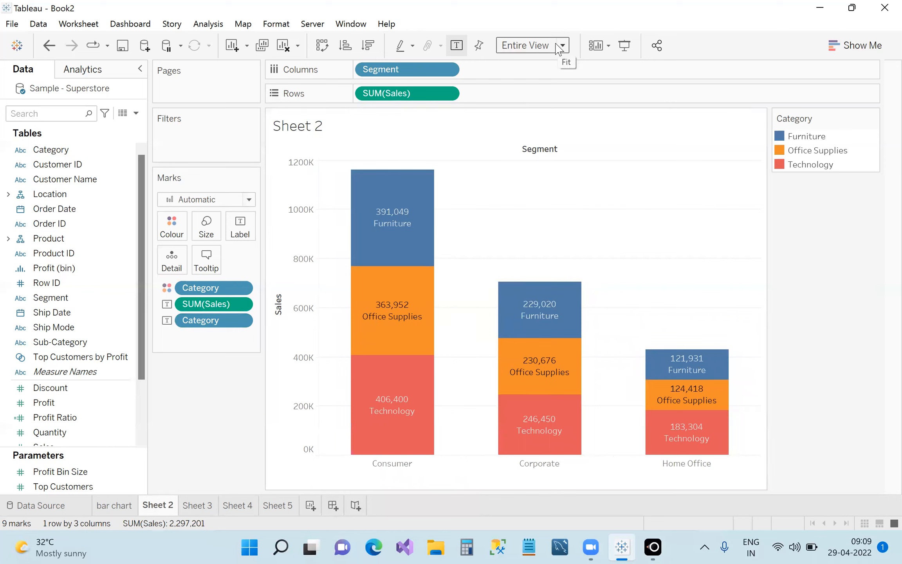
{"action": "mouse_move", "coordinate": [578, 300]}
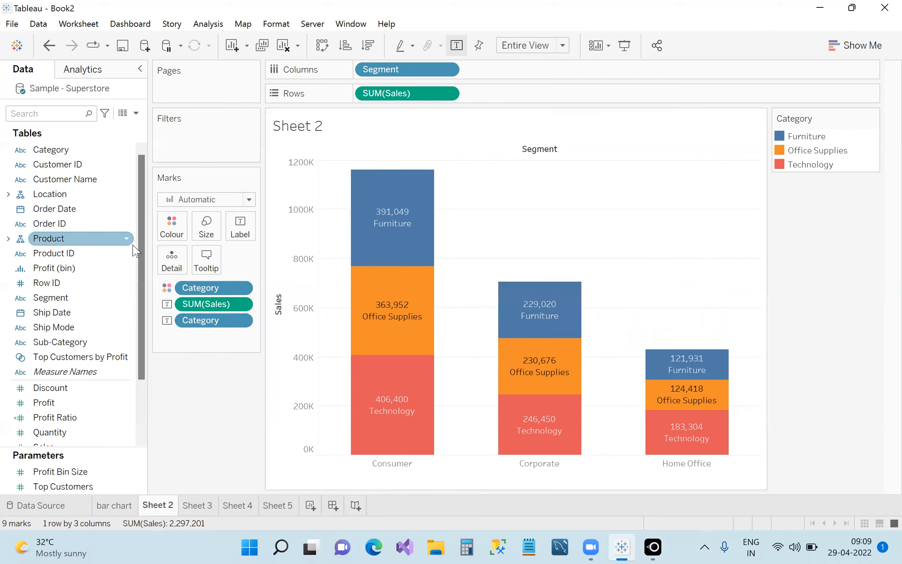
Try a very narrow mark size on the stacked bars, then widen them to nearly fill each segment's column
{"action": "left_click", "coordinate": [205, 229]}
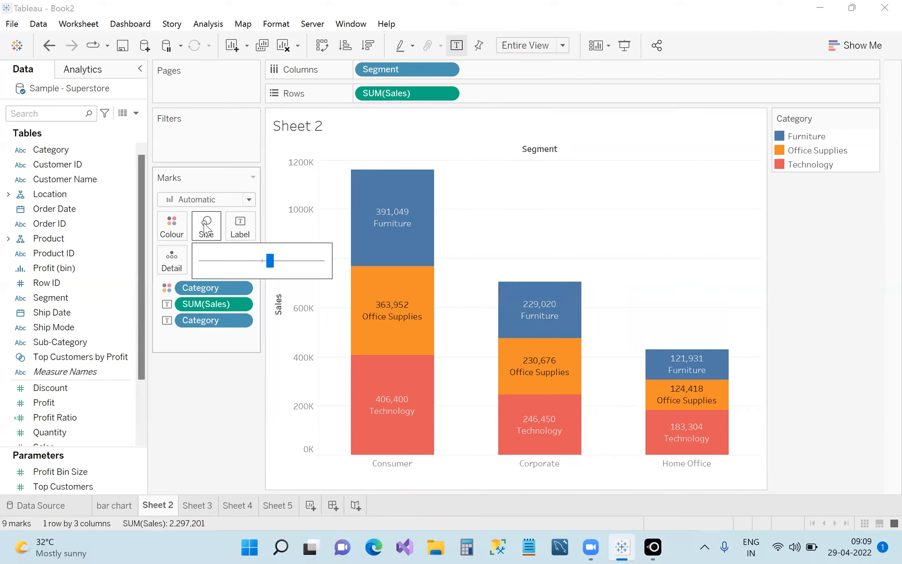
{"action": "left_click_drag", "start_coordinate": [220, 262], "coordinate": [231, 261]}
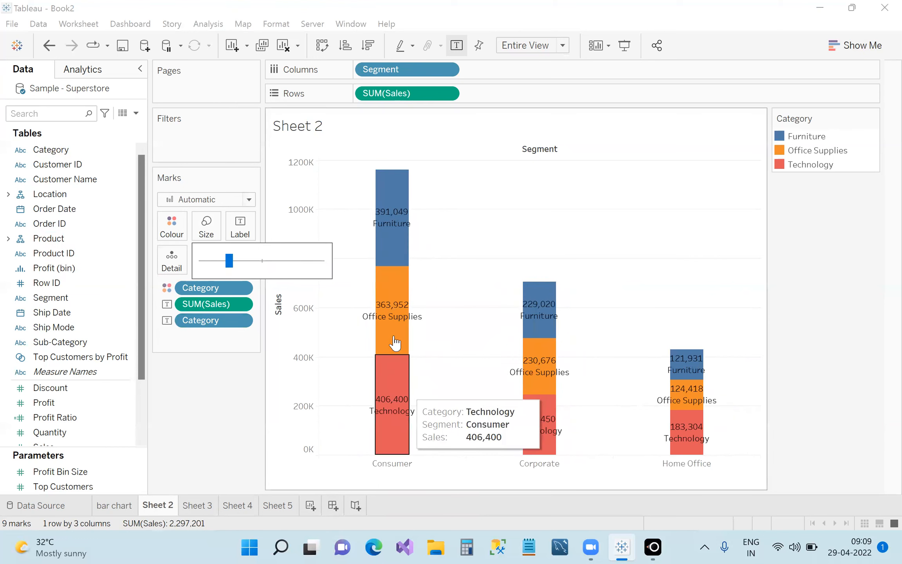
{"action": "left_click", "coordinate": [305, 262]}
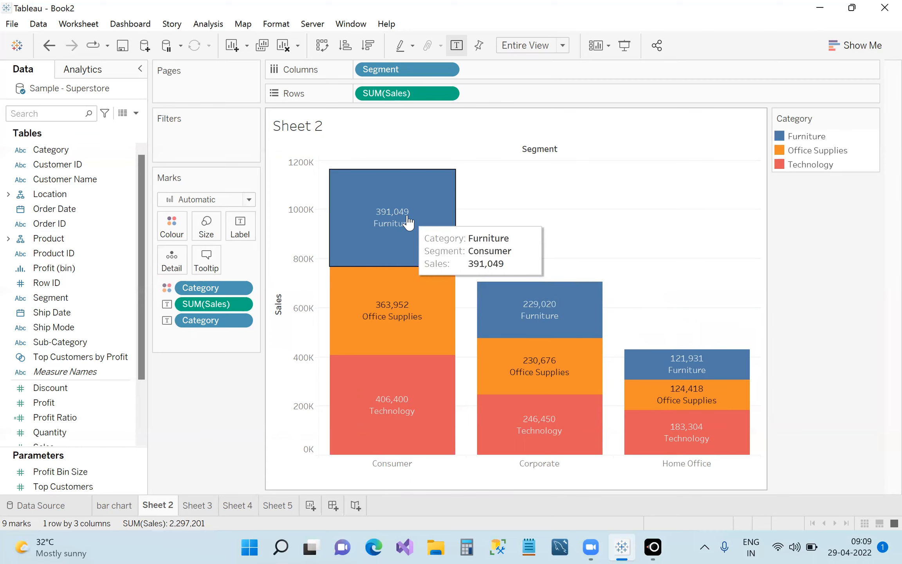
Try clearing the whole tooltip text of the stacked bars and check the bars without it
{"action": "left_click", "coordinate": [218, 263]}
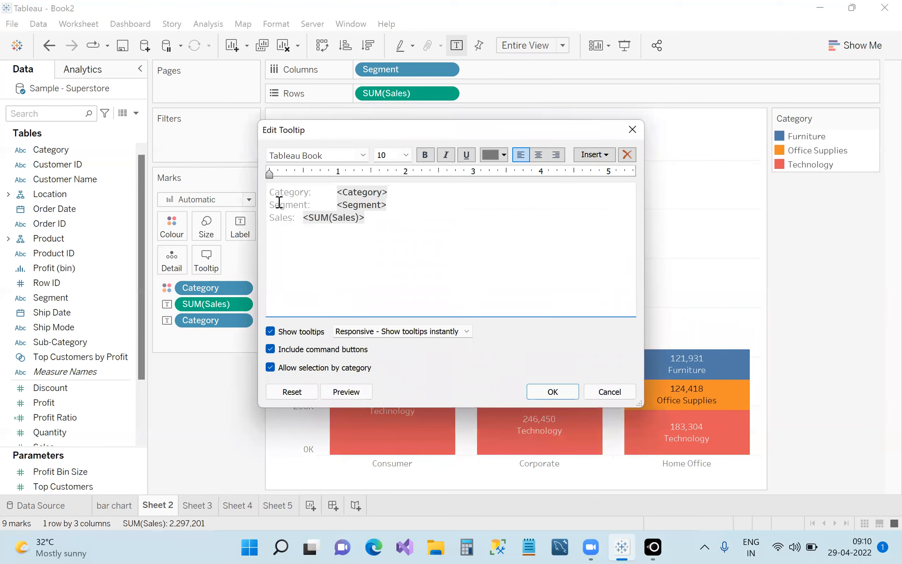
{"action": "left_click_drag", "start_coordinate": [387, 216], "coordinate": [274, 187]}
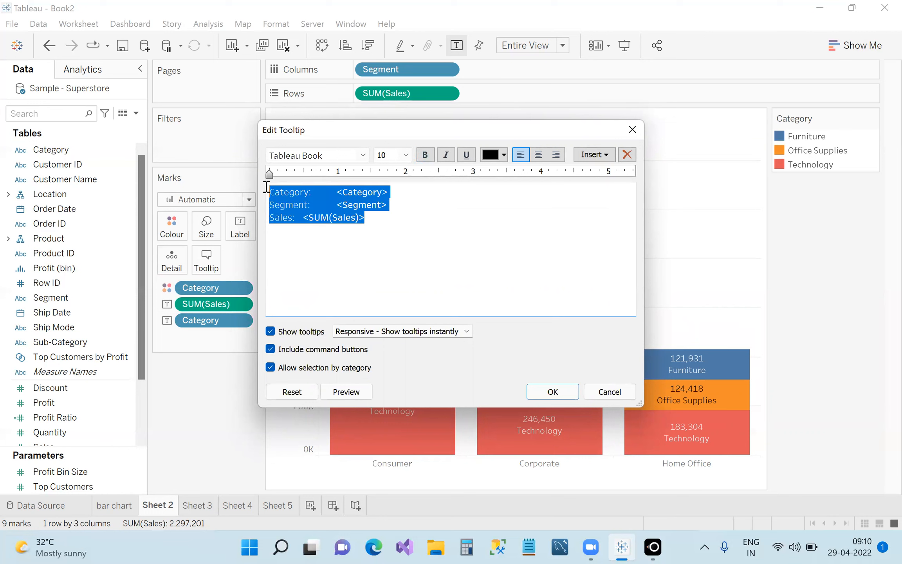
{"action": "left_click", "coordinate": [413, 226]}
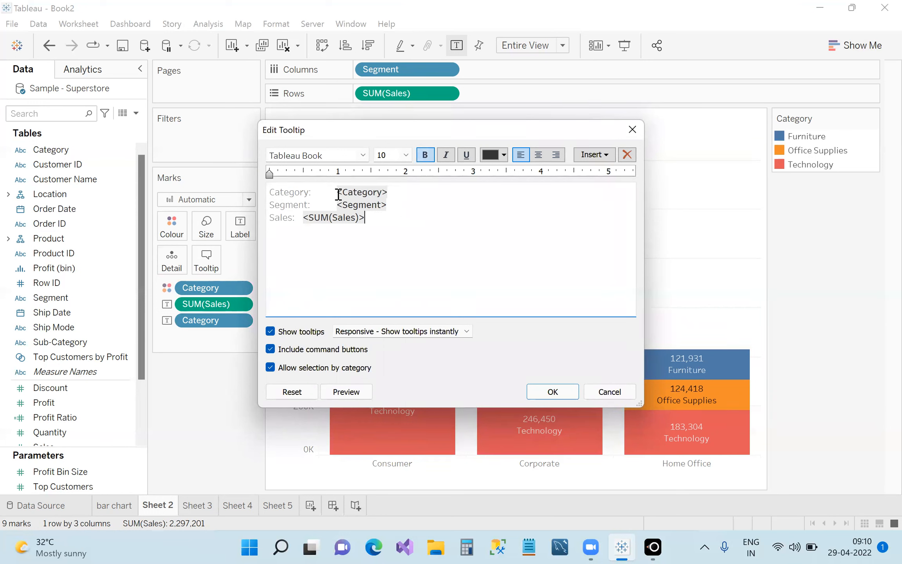
{"action": "left_click_drag", "start_coordinate": [339, 194], "coordinate": [366, 218]}
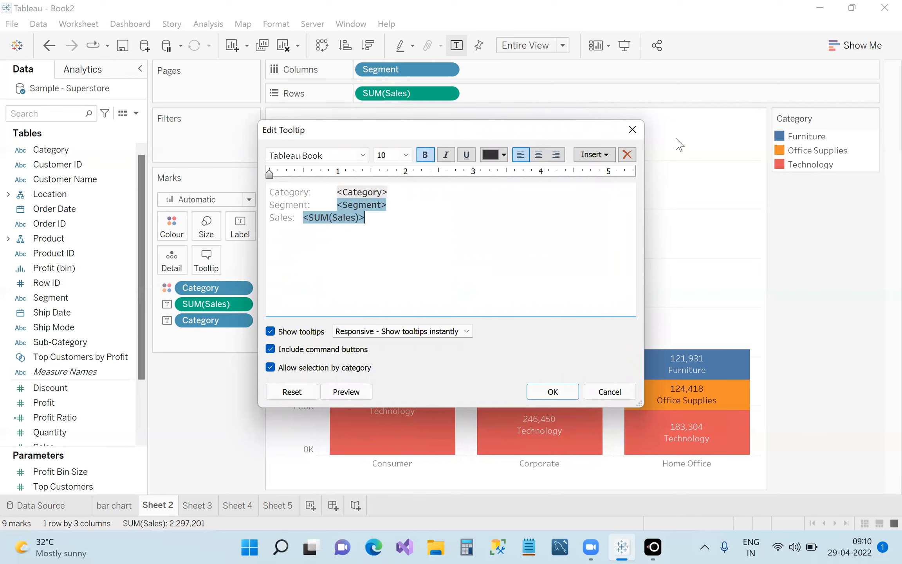
{"action": "left_click_drag", "start_coordinate": [379, 217], "coordinate": [270, 196]}
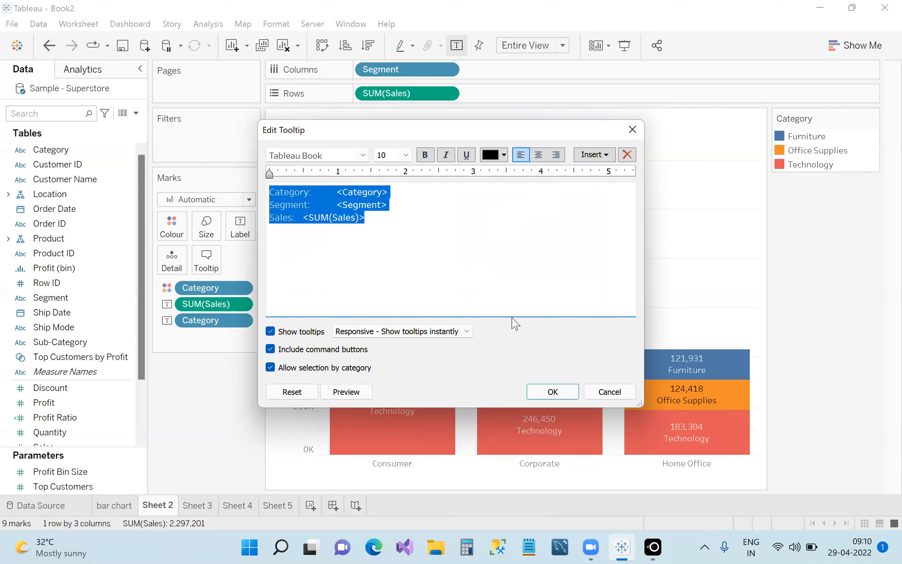
{"action": "key", "text": "BackSpace"}
{"action": "left_click", "coordinate": [552, 392]}
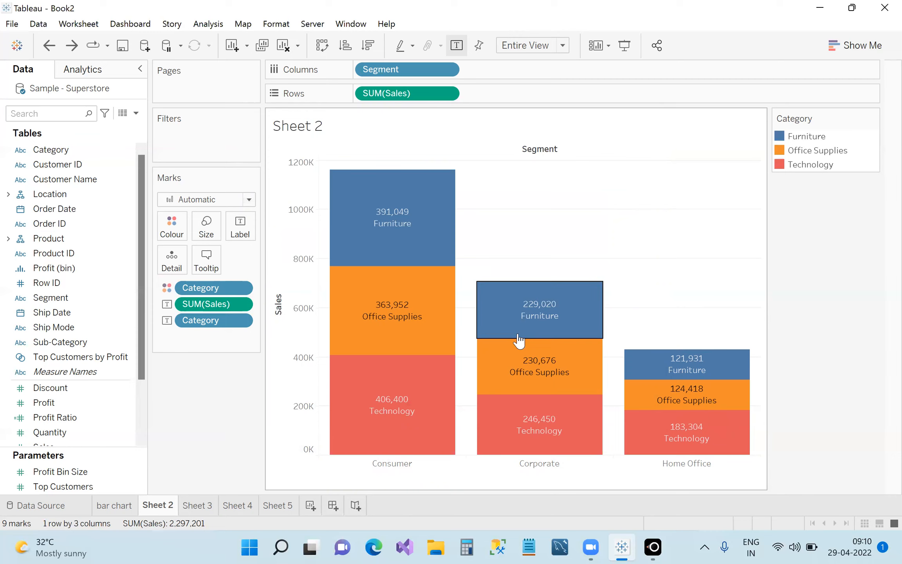
{"action": "mouse_move", "coordinate": [371, 413]}
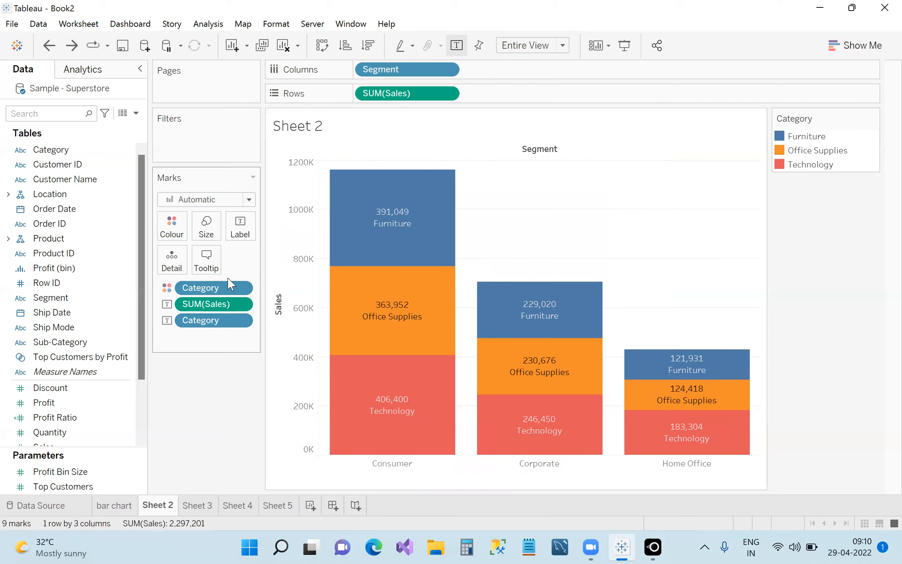
Delete the default Category, Segment and Sales lines from the tooltip and apply the empty tooltip
{"action": "left_click", "coordinate": [206, 258]}
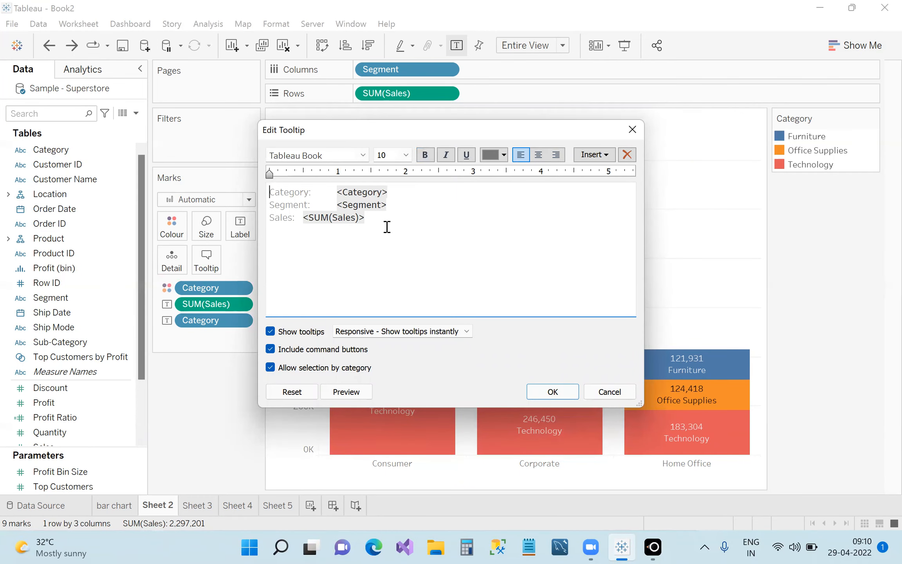
{"action": "left_click_drag", "start_coordinate": [387, 227], "coordinate": [271, 185]}
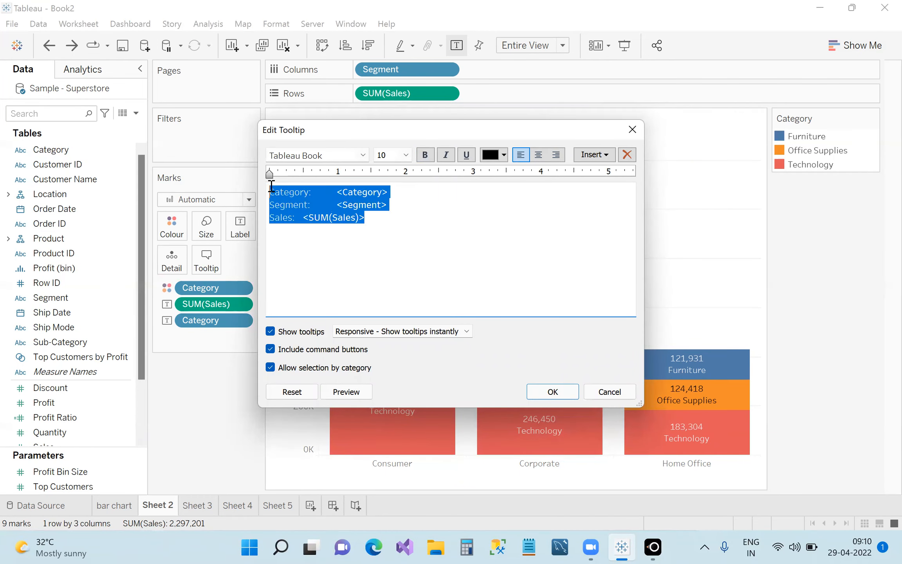
{"action": "key", "text": "Delete"}
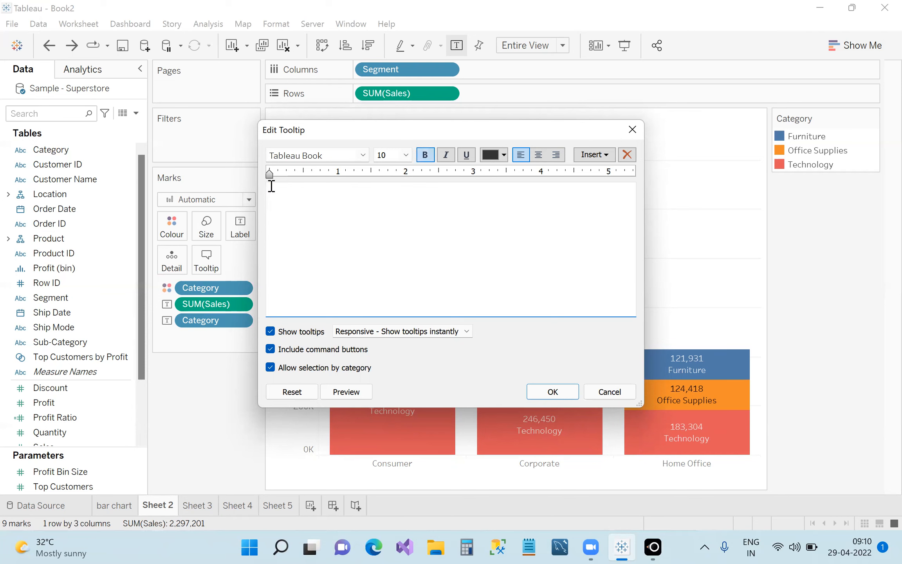
{"action": "left_click", "coordinate": [570, 391]}
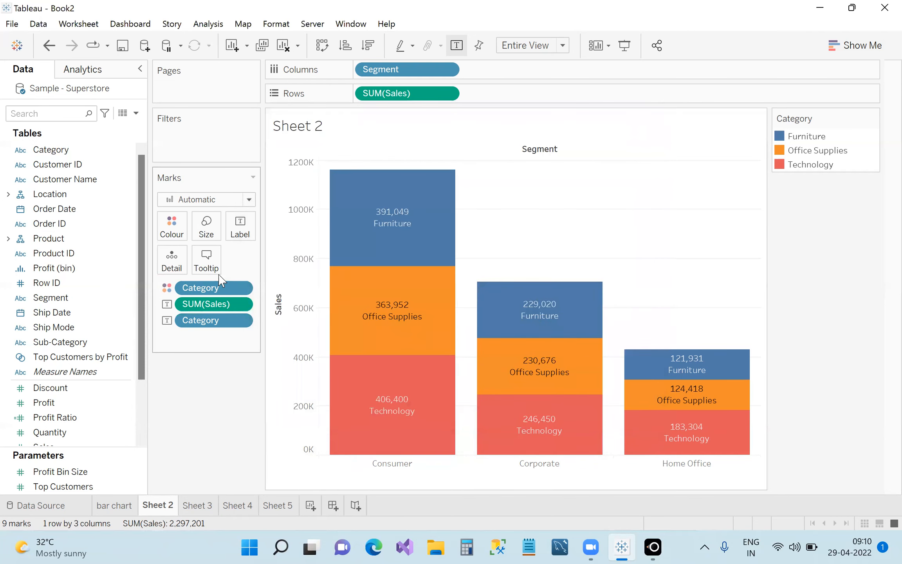
Set the tooltip text to "consumer:", apply it and check it on the stacked bars
{"action": "left_click", "coordinate": [205, 261]}
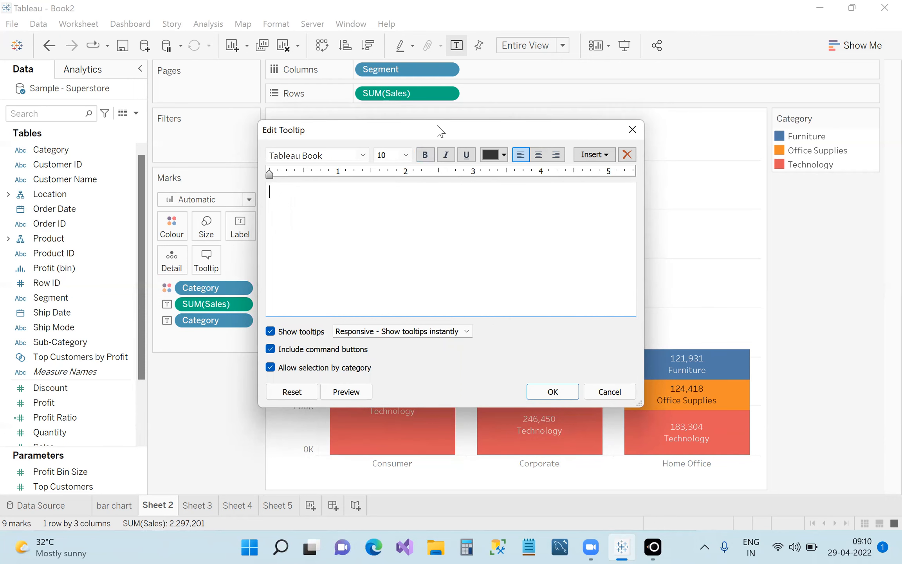
{"action": "left_click_drag", "start_coordinate": [442, 130], "coordinate": [574, 109]}
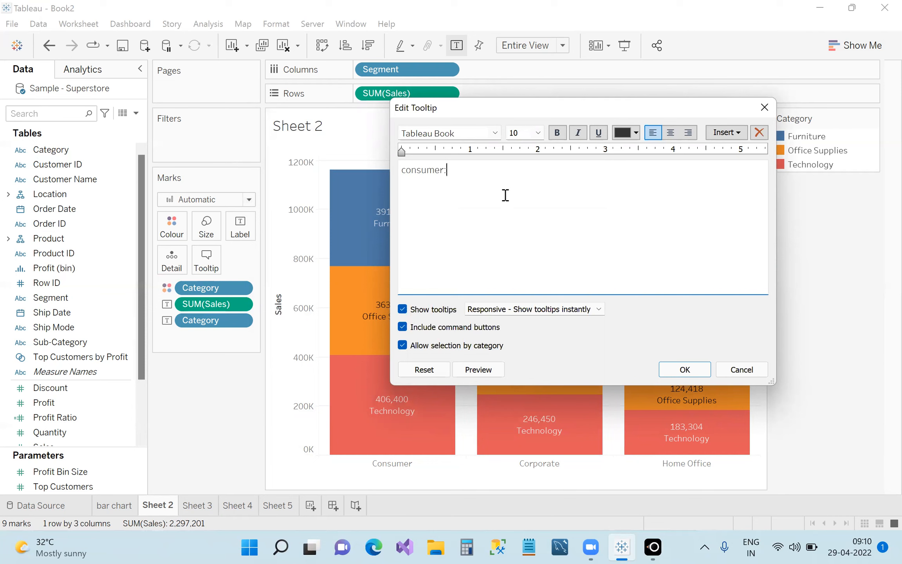
{"action": "left_click", "coordinate": [684, 369]}
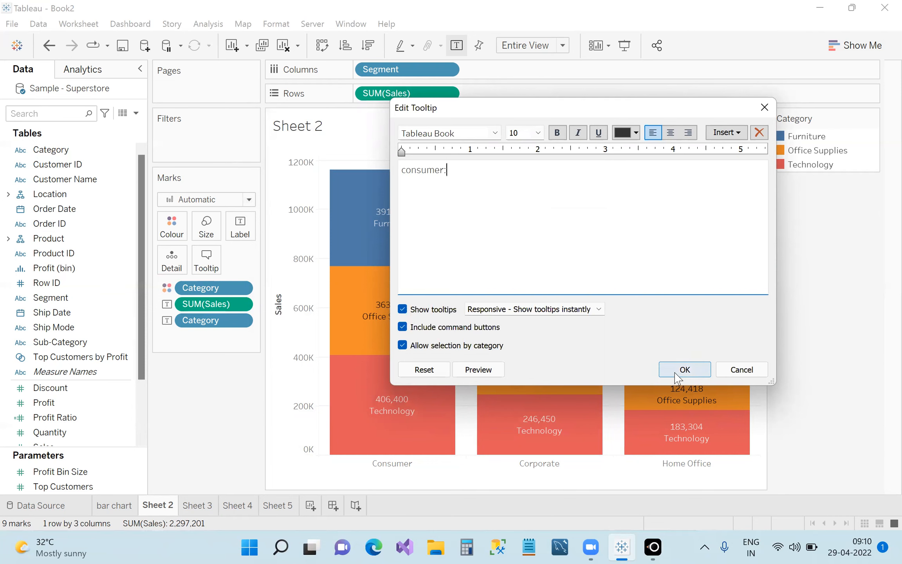
{"action": "mouse_move", "coordinate": [439, 234]}
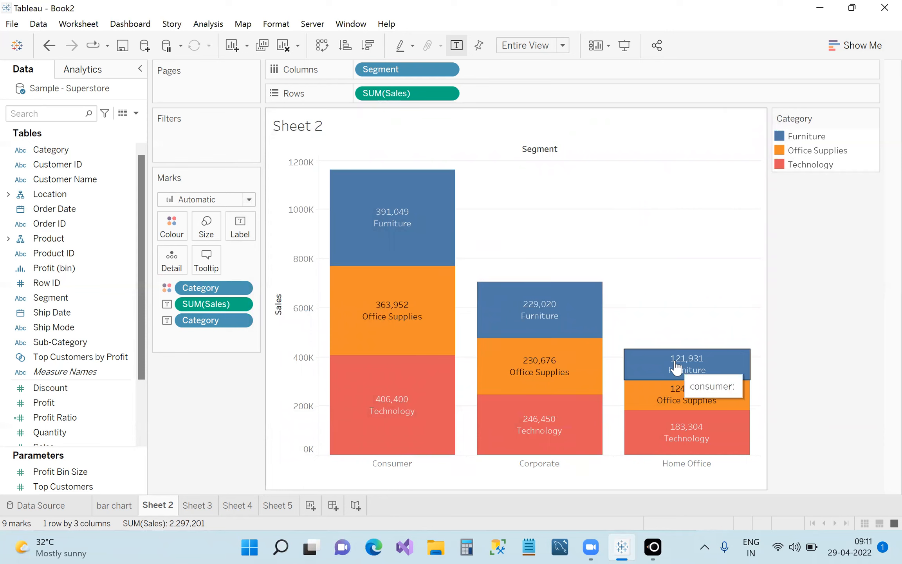
Insert the Segment field into the tooltip and remove the typed "consumer:" text in front of it
{"action": "left_click", "coordinate": [207, 260]}
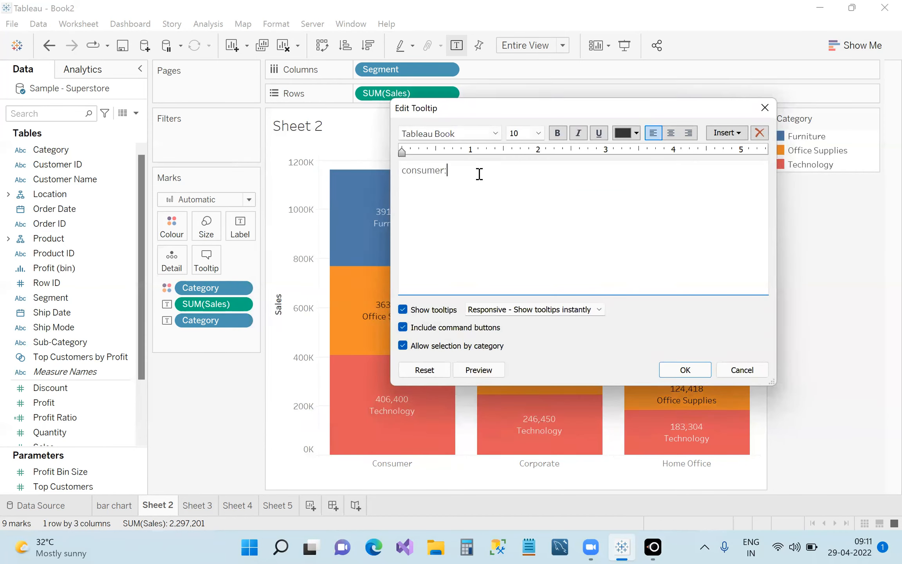
{"action": "left_click", "coordinate": [740, 133]}
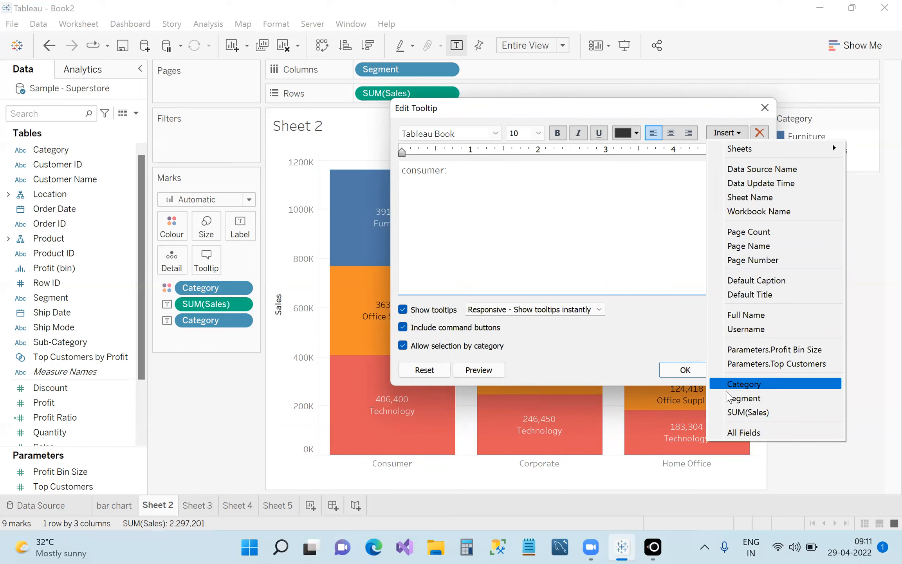
{"action": "left_click", "coordinate": [750, 398]}
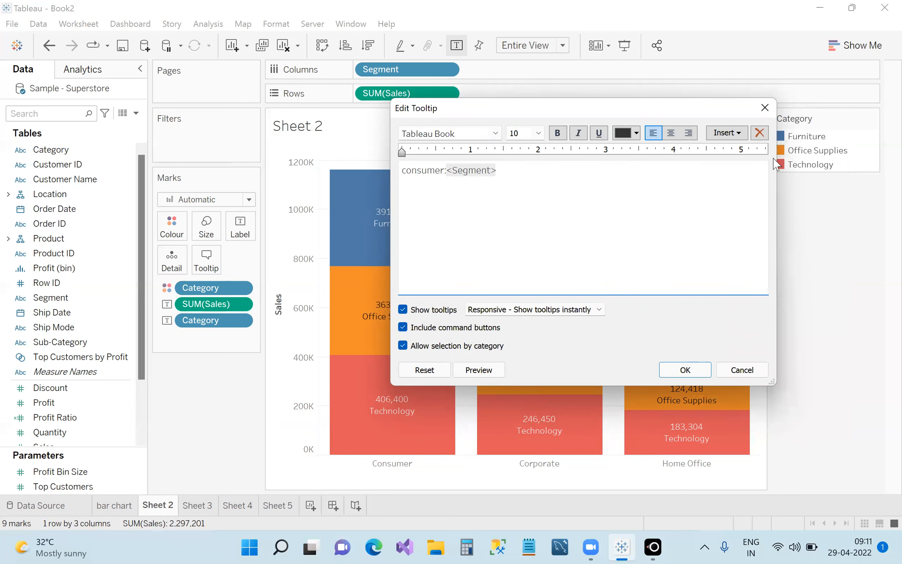
{"action": "left_click", "coordinate": [727, 133]}
{"action": "left_click", "coordinate": [450, 211]}
{"action": "left_click", "coordinate": [451, 169]}
{"action": "left_click", "coordinate": [447, 169]}
{"action": "left_click_drag", "start_coordinate": [491, 169], "coordinate": [448, 175]}
{"action": "left_click", "coordinate": [490, 208]}
{"action": "left_click_drag", "start_coordinate": [447, 170], "coordinate": [404, 176]}
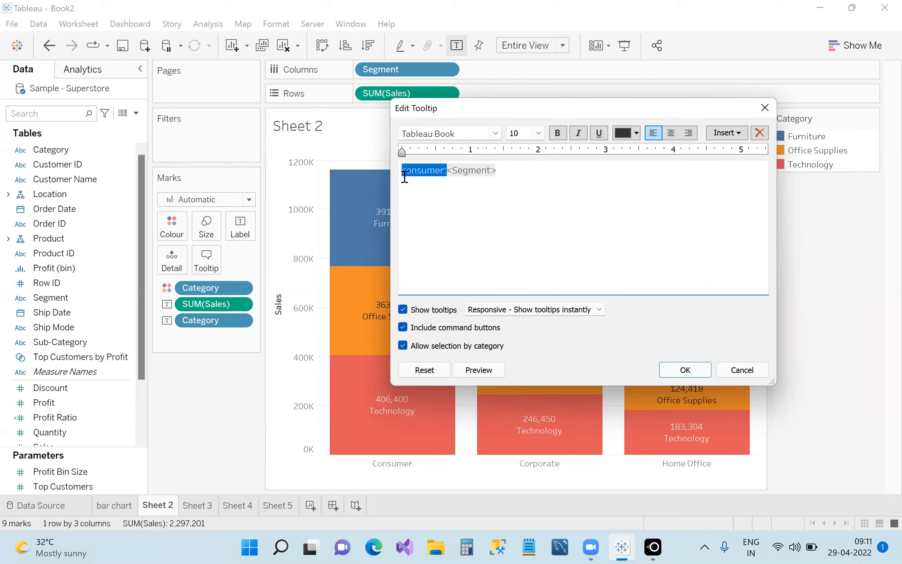
{"action": "key", "text": "BackSpace"}
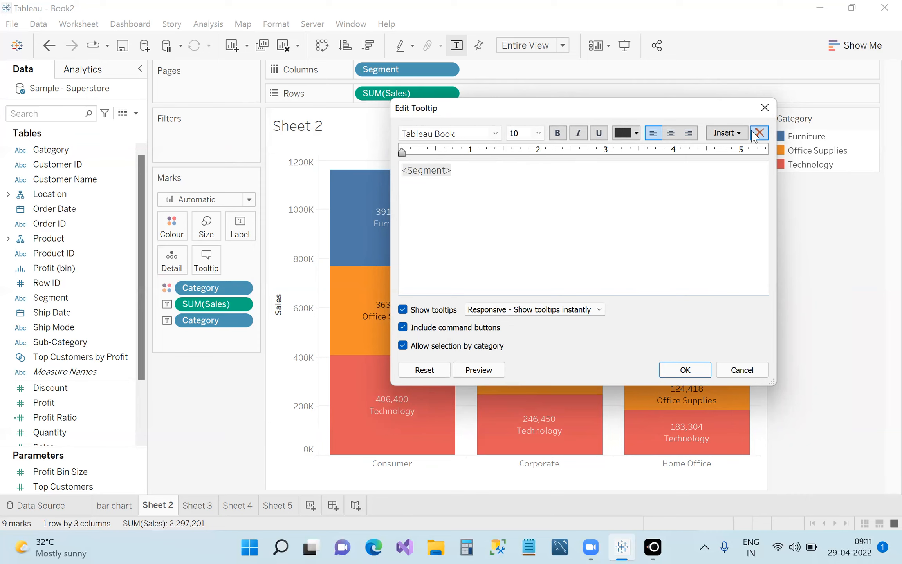
Insert the Category field on its own line above Segment in the tooltip, apply it and check several bars
{"action": "left_click", "coordinate": [740, 137]}
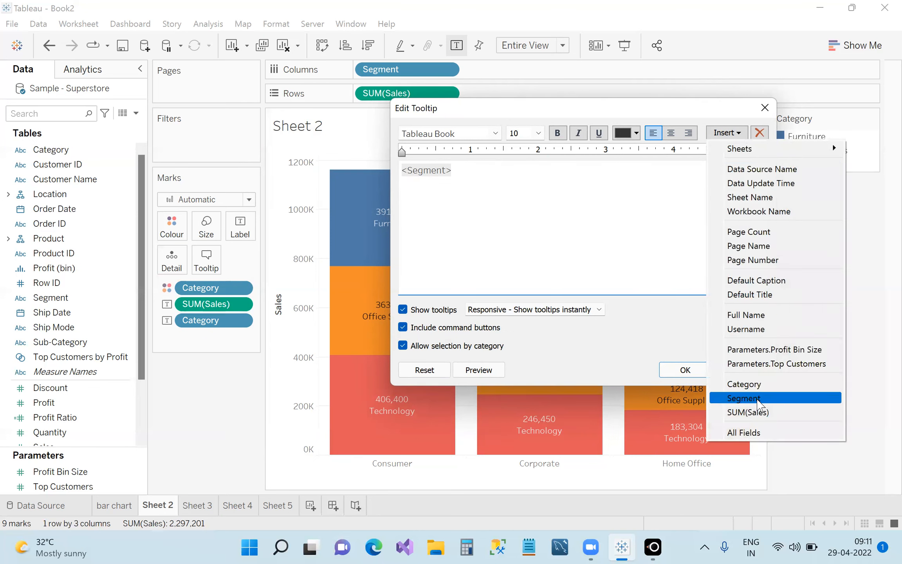
{"action": "left_click", "coordinate": [749, 384]}
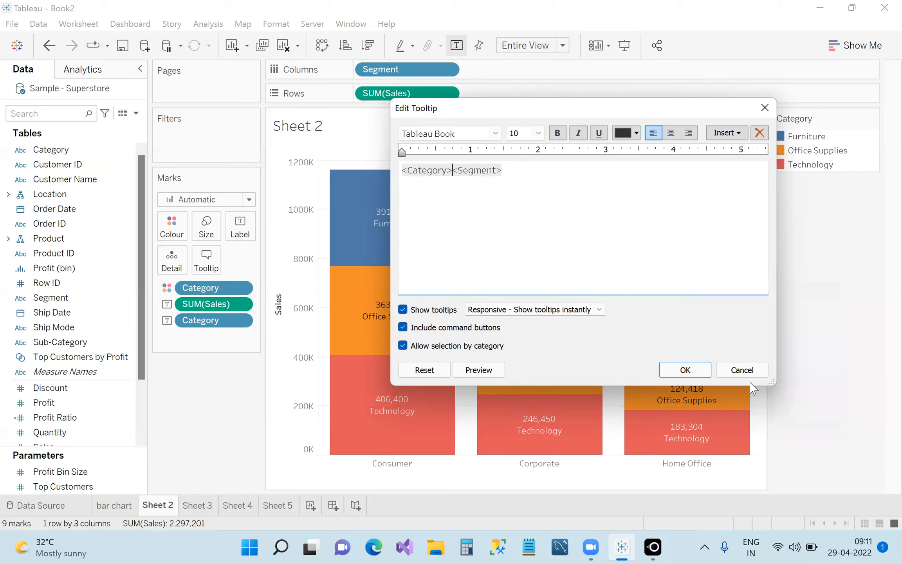
{"action": "key", "text": "Return"}
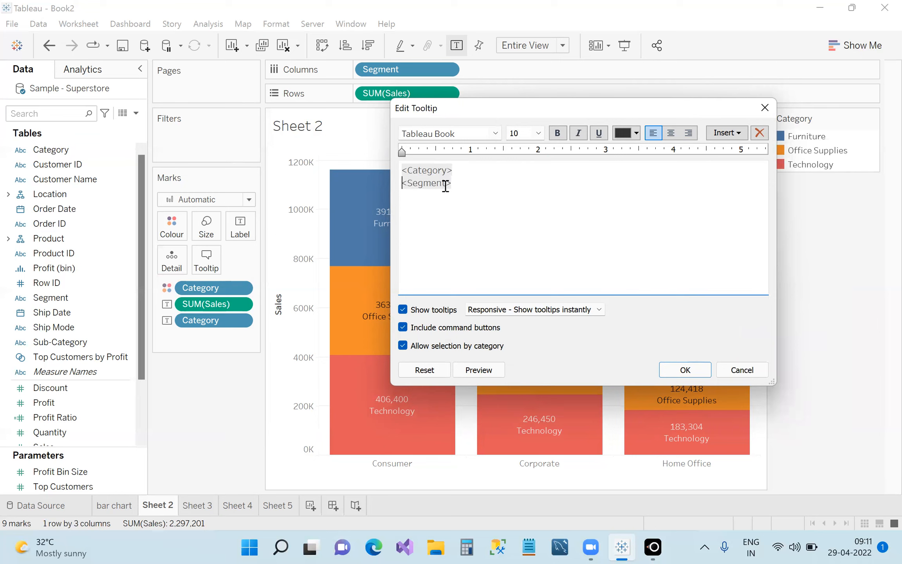
{"action": "left_click", "coordinate": [674, 372]}
{"action": "mouse_move", "coordinate": [388, 238]}
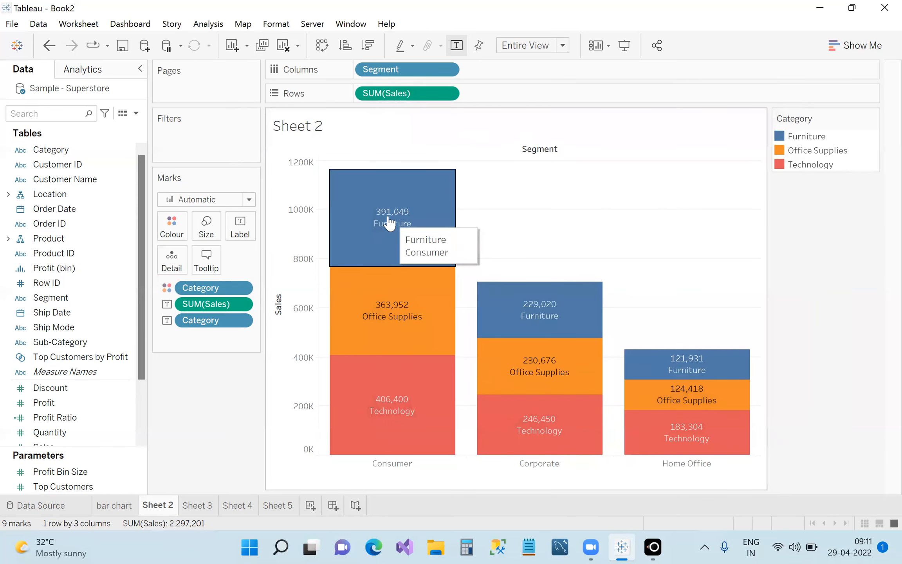
{"action": "mouse_move", "coordinate": [407, 395]}
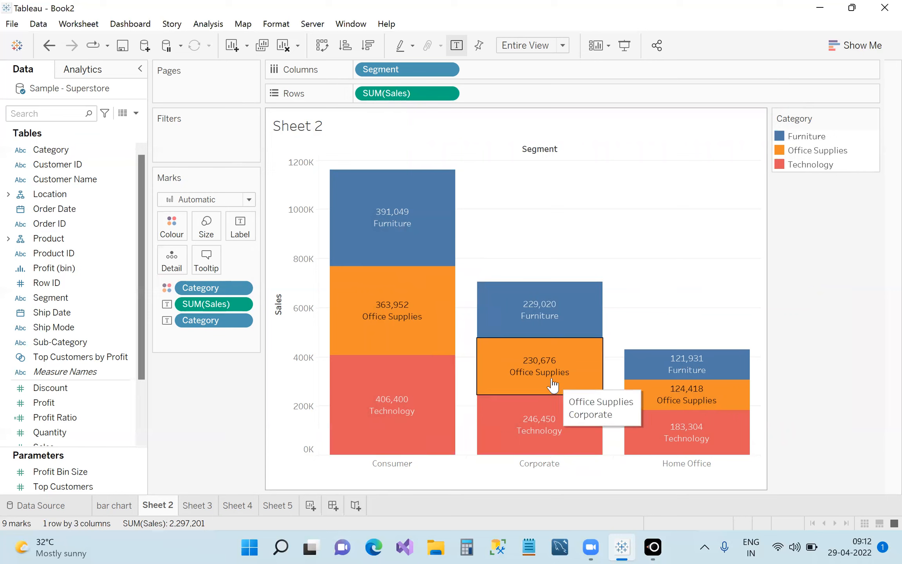
{"action": "mouse_move", "coordinate": [556, 319]}
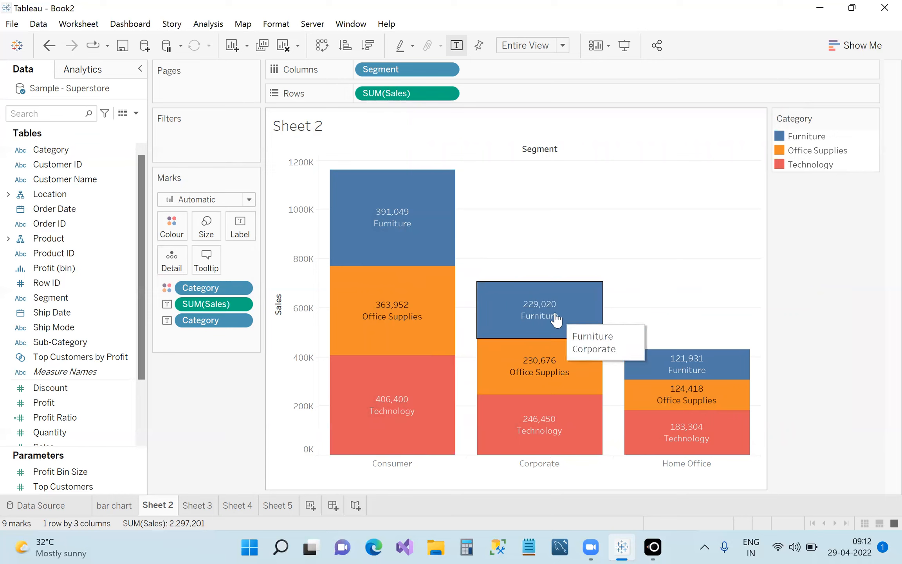
Add the text "category:" before the Category field and "Segment:" before the Segment field in the tooltip, apply it and check the Consumer bars
{"action": "left_click", "coordinate": [205, 258]}
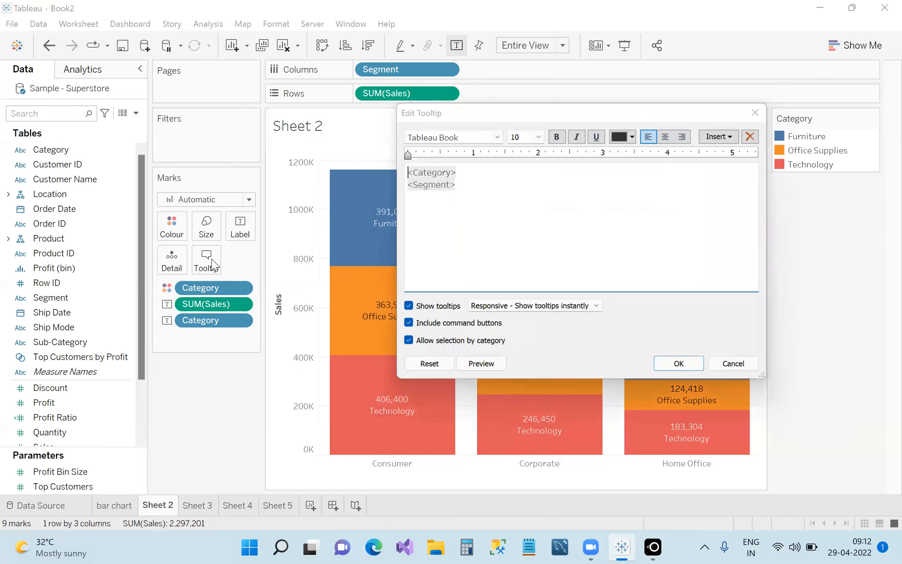
{"action": "left_click", "coordinate": [407, 168]}
{"action": "type", "text": "category"}
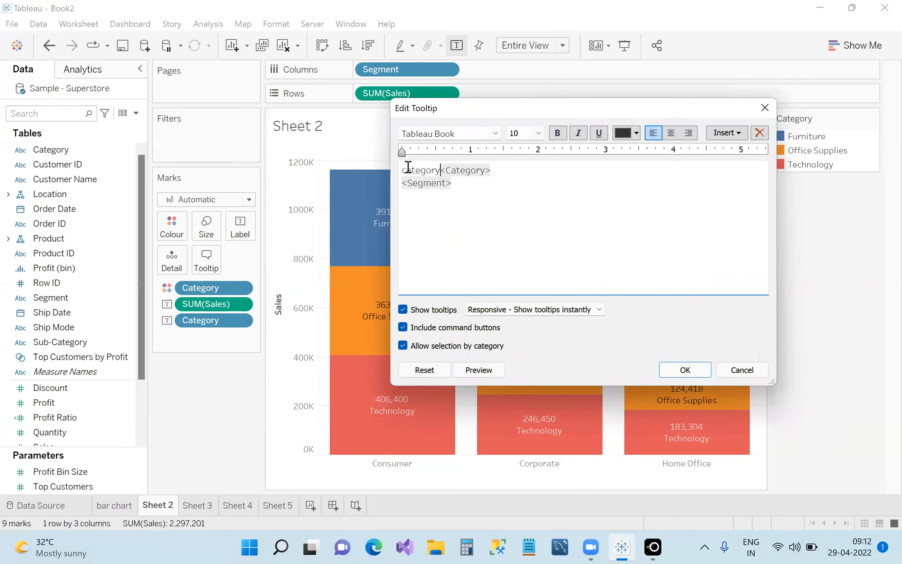
{"action": "type", "text": ":"}
{"action": "key", "text": "Down"}
{"action": "key", "text": "Left"}
{"action": "type", "text": "egment"}
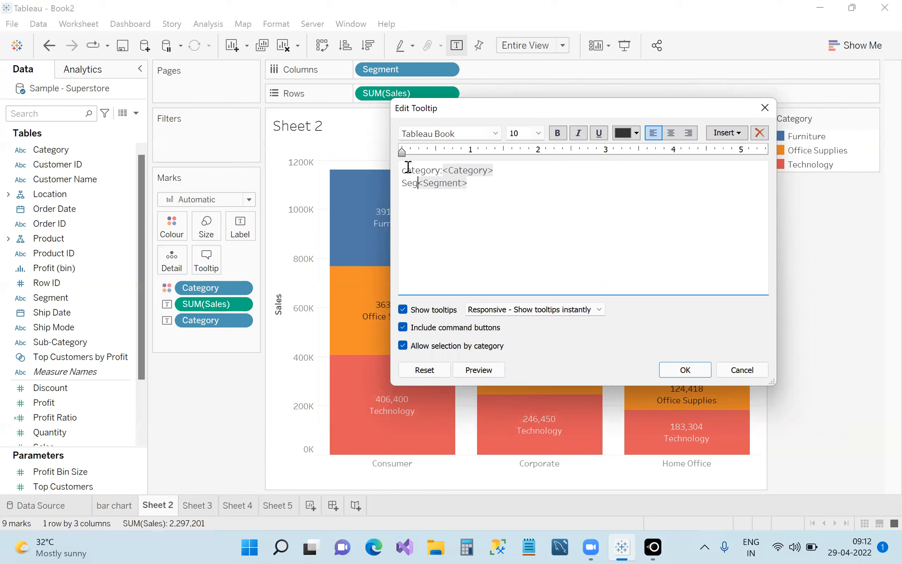
{"action": "type", "text": ":"}
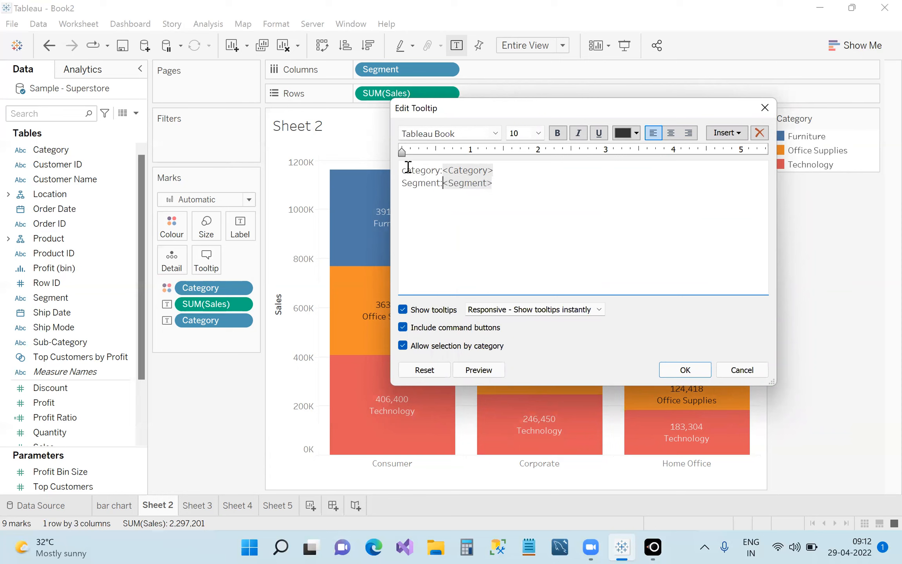
{"action": "left_click", "coordinate": [702, 370]}
{"action": "mouse_move", "coordinate": [399, 231]}
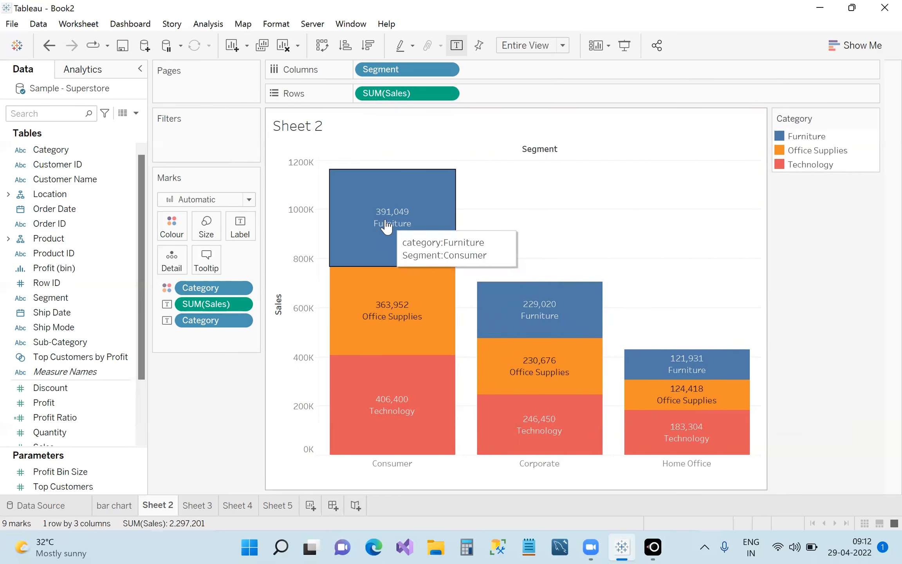
{"action": "mouse_move", "coordinate": [390, 321]}
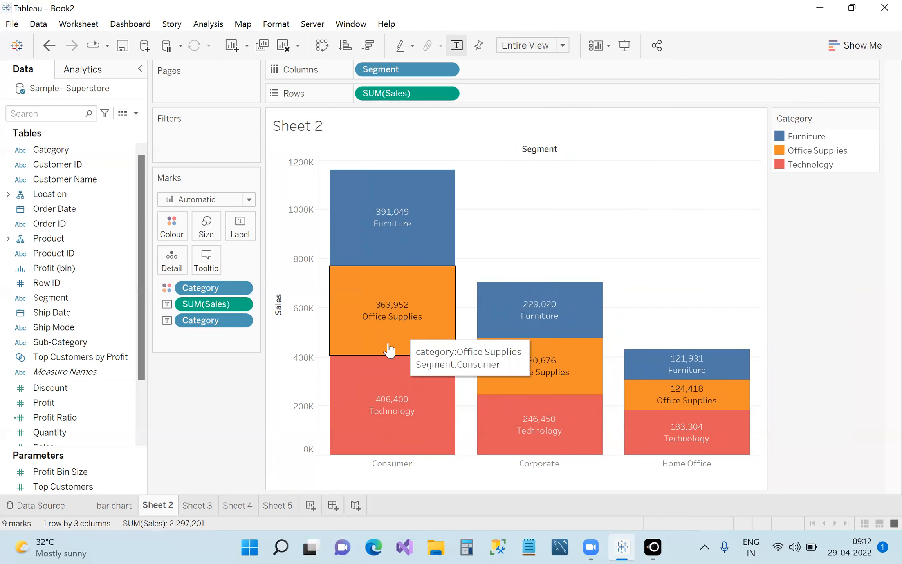
Review the labelled Category and Segment lines in the tooltip editor and close it
{"action": "left_click", "coordinate": [206, 260]}
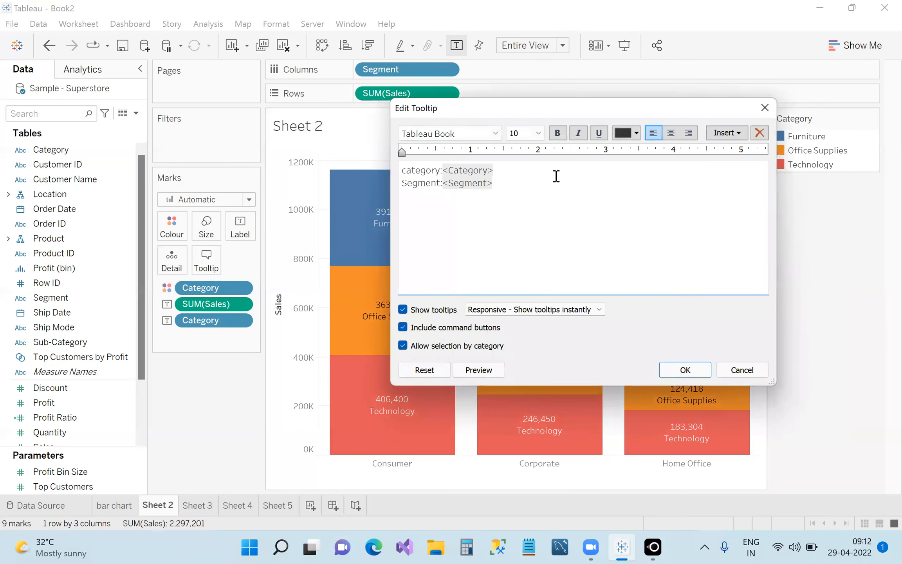
{"action": "left_click_drag", "start_coordinate": [517, 189], "coordinate": [431, 157]}
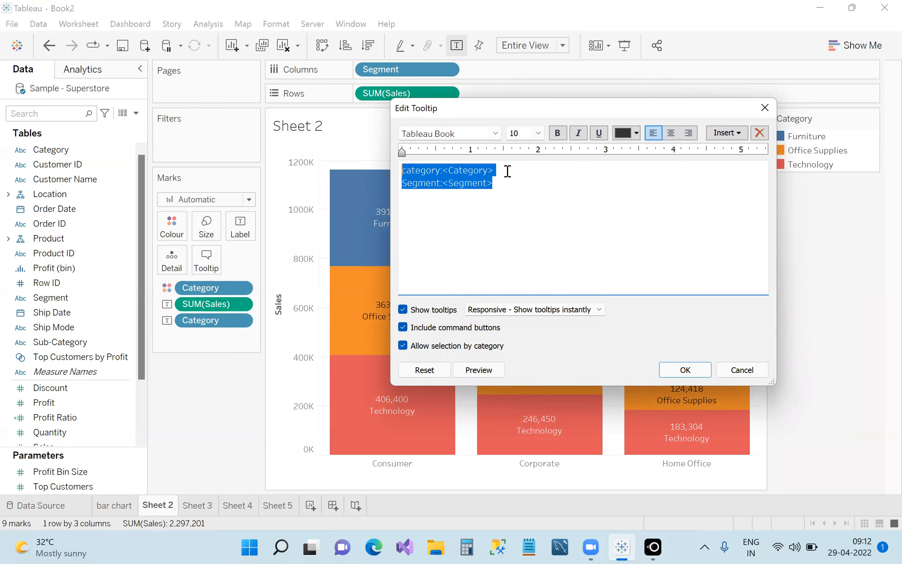
{"action": "left_click", "coordinate": [625, 228]}
{"action": "left_click", "coordinate": [765, 110]}
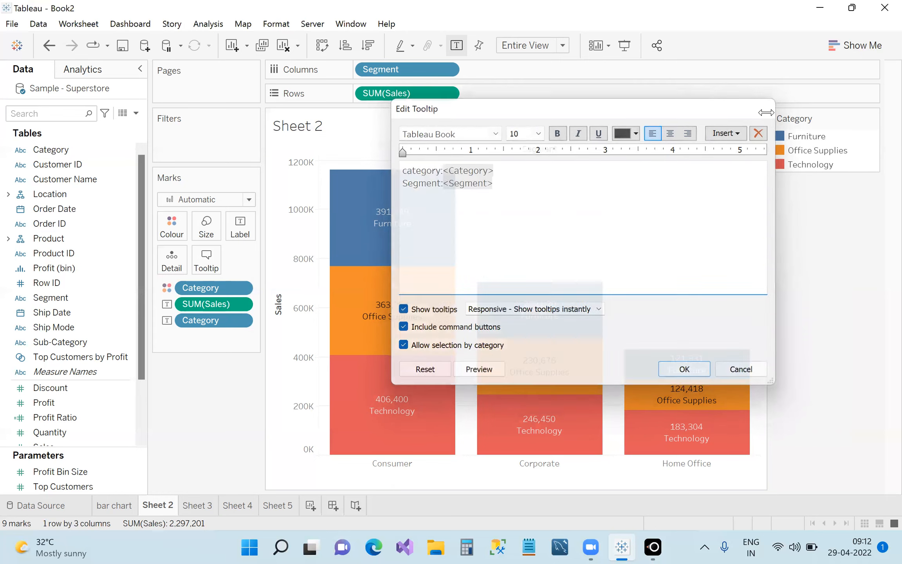
{"action": "mouse_move", "coordinate": [404, 344]}
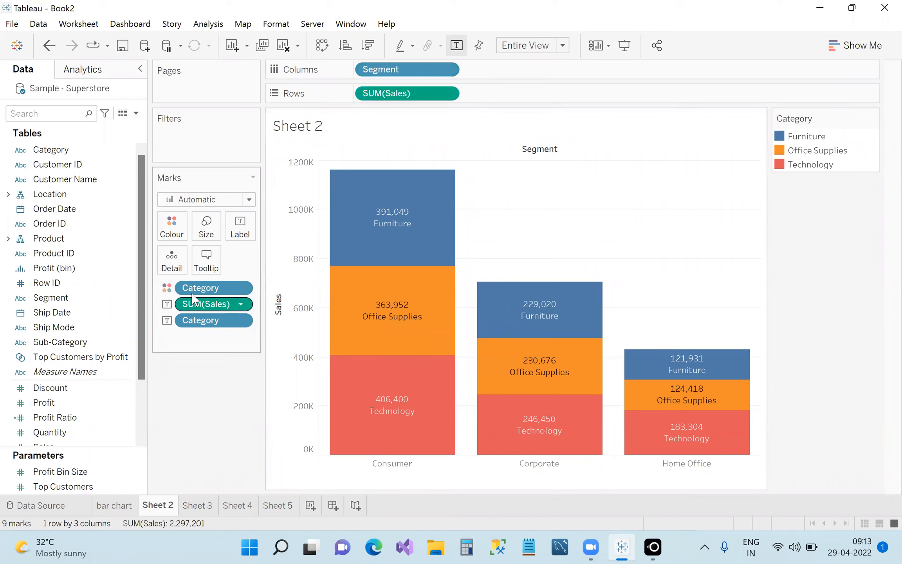
Move Category from Colour to Detail on the Sheet 2 marks, check the bars and return it to Colour
{"action": "left_click_drag", "start_coordinate": [184, 287], "coordinate": [171, 260]}
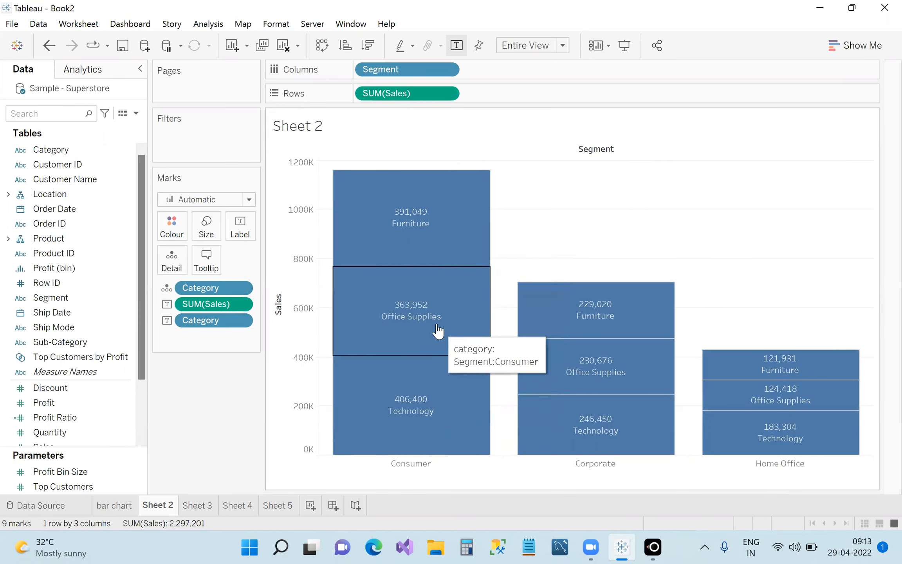
{"action": "left_click_drag", "start_coordinate": [227, 290], "coordinate": [178, 229]}
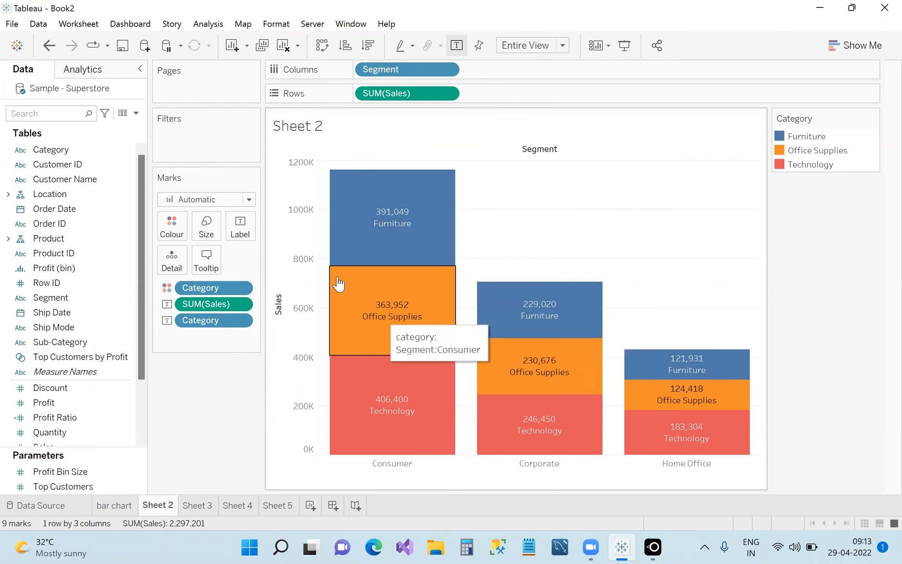
Try the Pie mark type on the Sheet 2 chart, set the mark type to Bar and check the stacked bars
{"action": "left_click", "coordinate": [249, 200]}
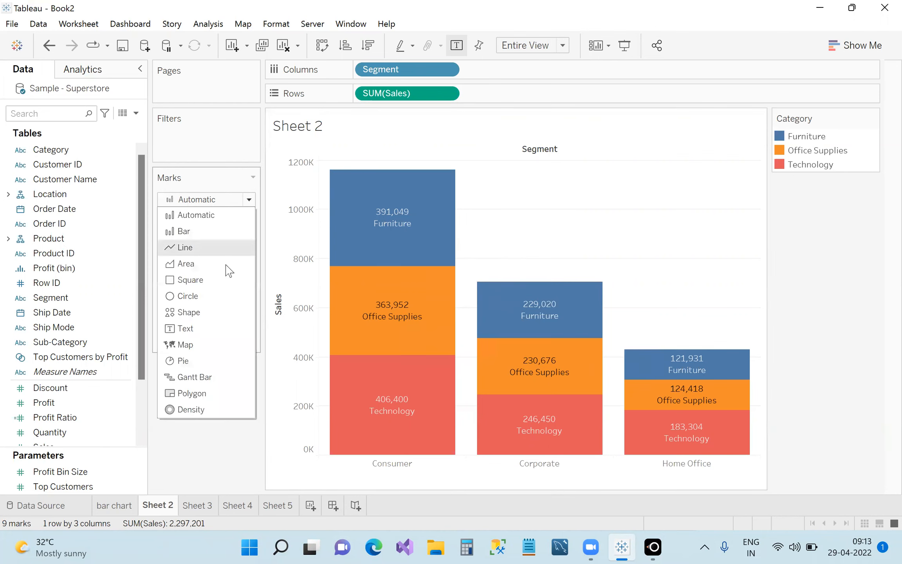
{"action": "left_click", "coordinate": [209, 362]}
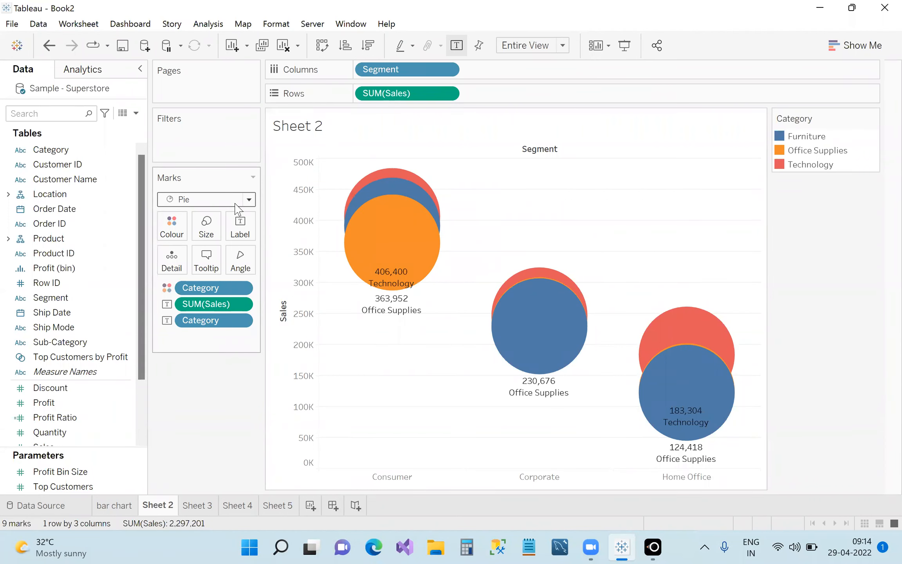
{"action": "left_click", "coordinate": [249, 199]}
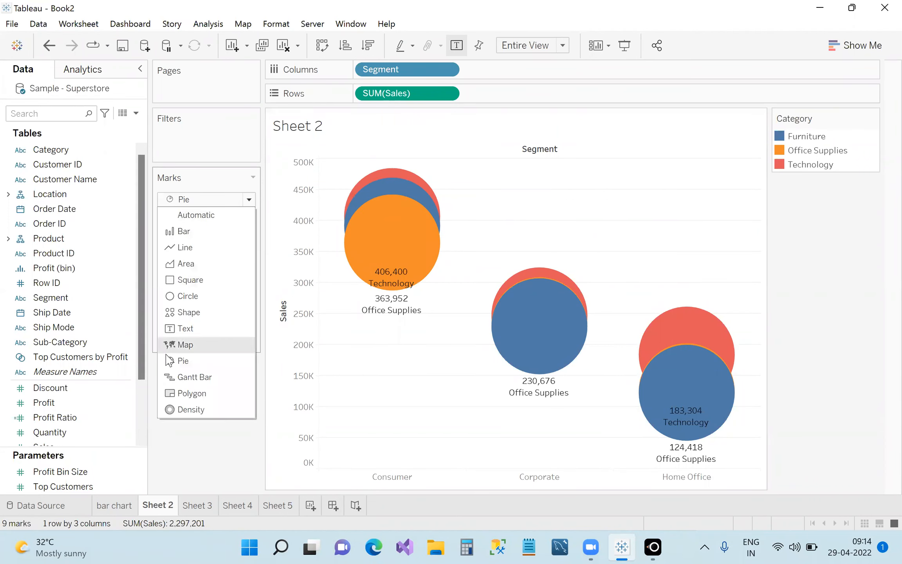
{"action": "left_click", "coordinate": [206, 232]}
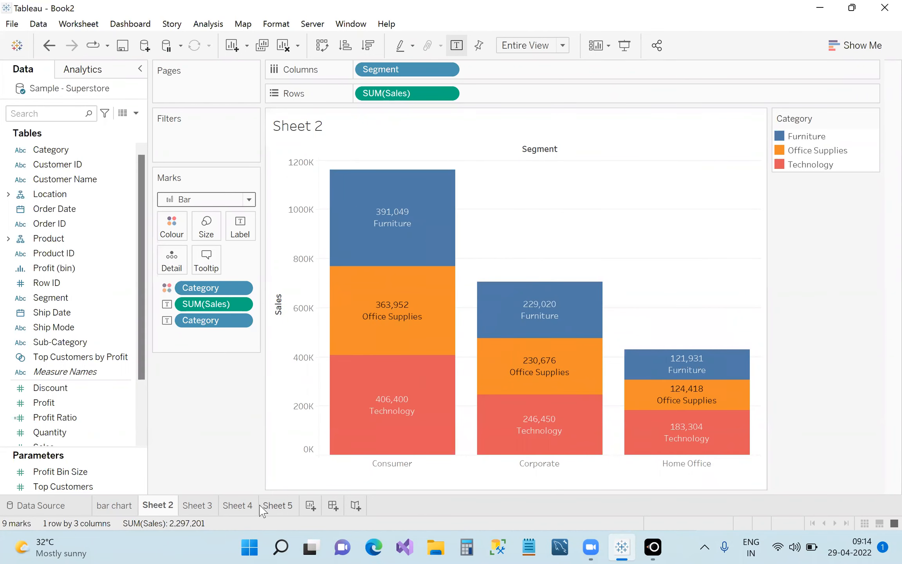
{"action": "mouse_move", "coordinate": [284, 510]}
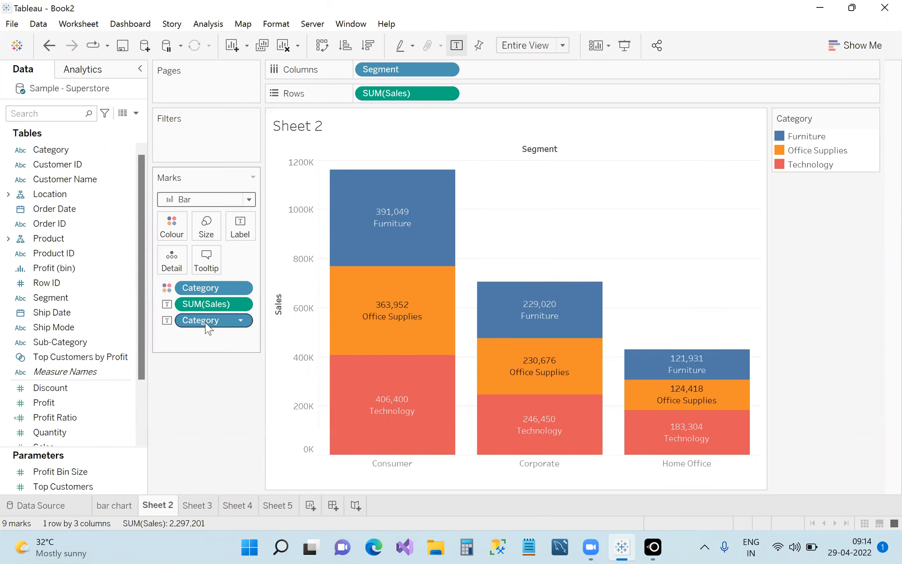
{"action": "mouse_move", "coordinate": [386, 370]}
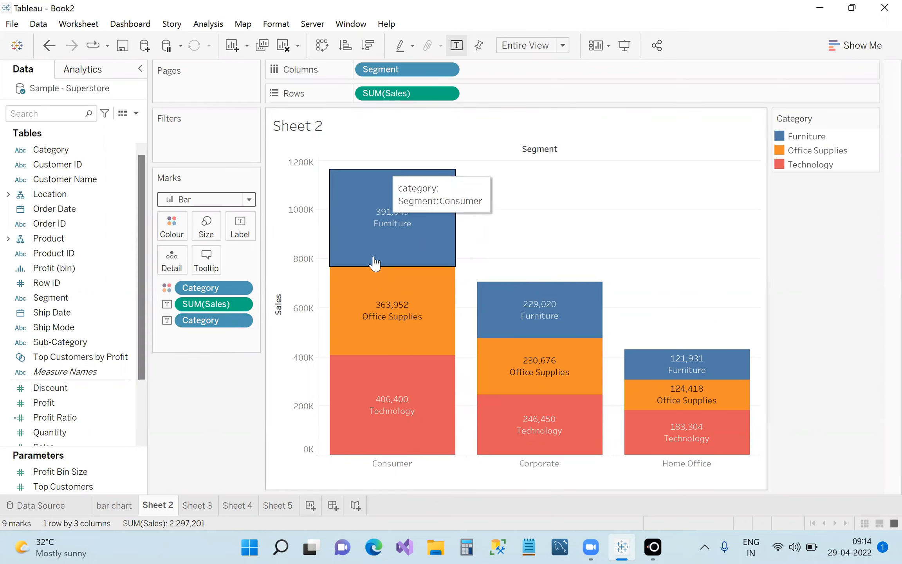
Look through the charts on Sheet 4, Sheet 3, Sheet 2 and bar chart, and examine the slice tooltips of the Sheet 4 pie
{"action": "left_click", "coordinate": [296, 508]}
{"action": "left_click", "coordinate": [242, 506]}
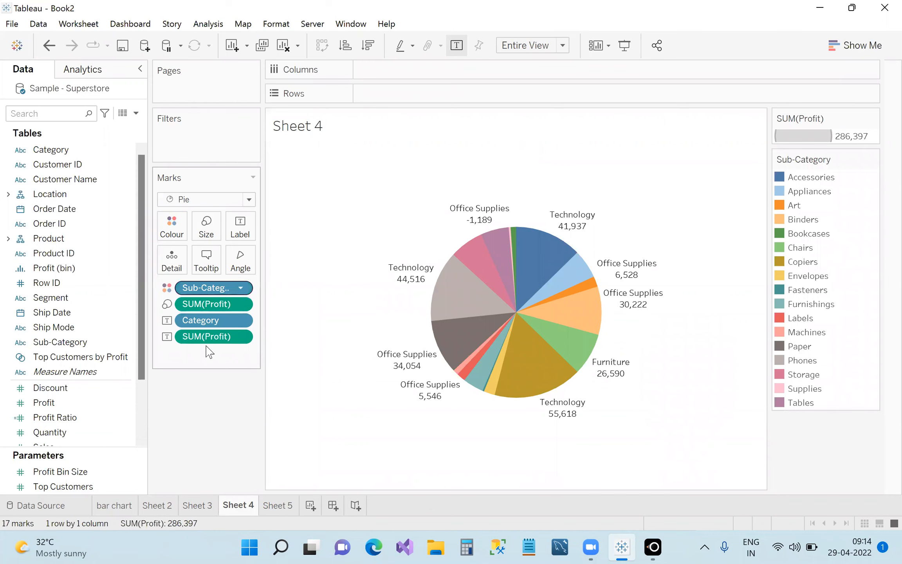
{"action": "left_click", "coordinate": [203, 505]}
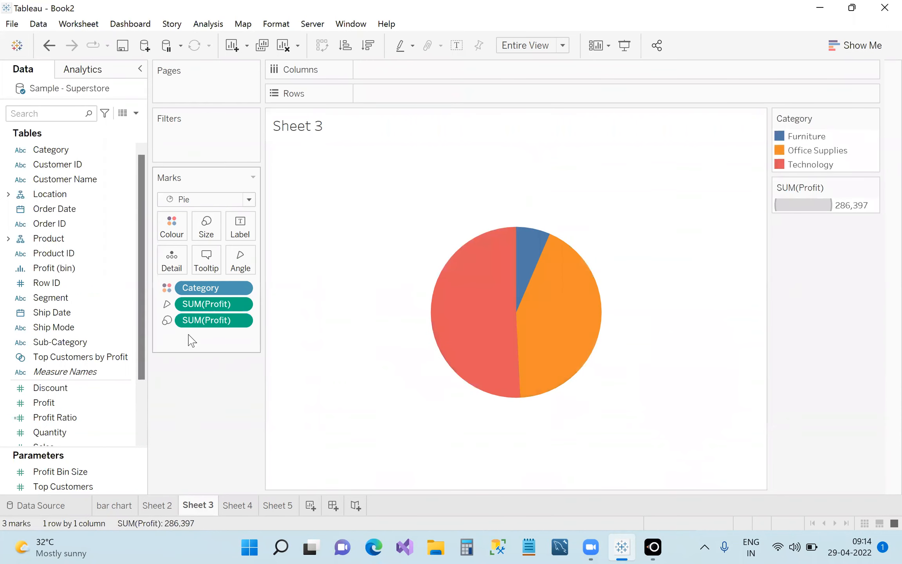
{"action": "left_click", "coordinate": [161, 506]}
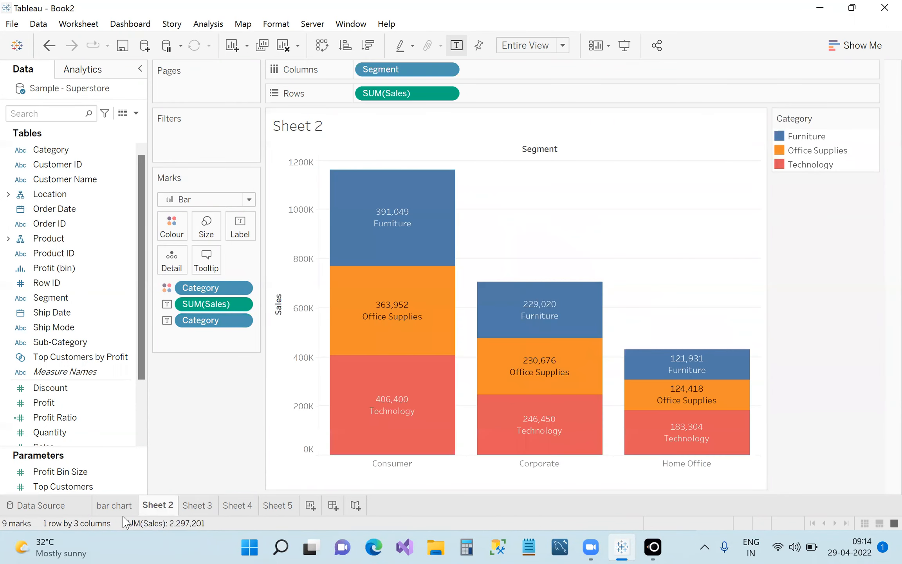
{"action": "left_click", "coordinate": [117, 505]}
{"action": "left_click", "coordinate": [157, 507]}
{"action": "left_click", "coordinate": [178, 513]}
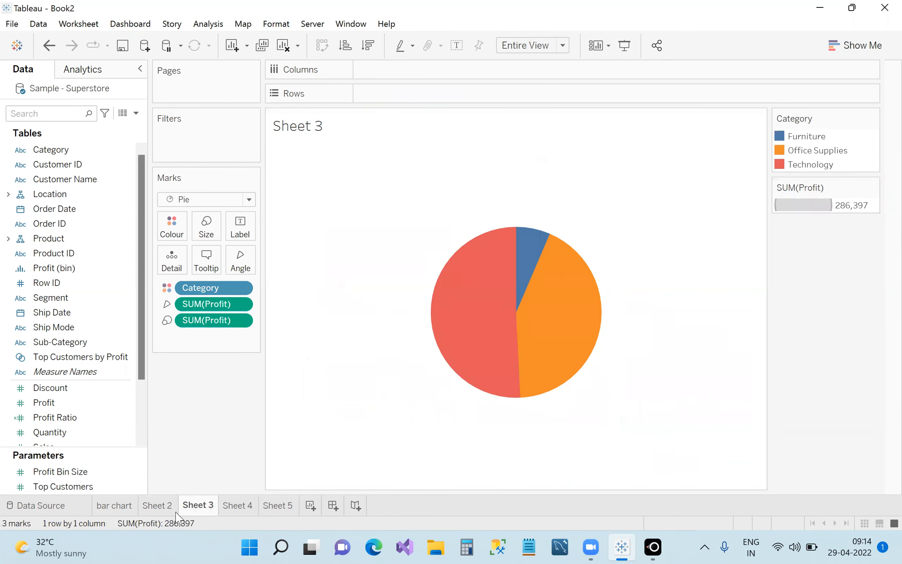
{"action": "key", "text": "ctrl+Tab"}
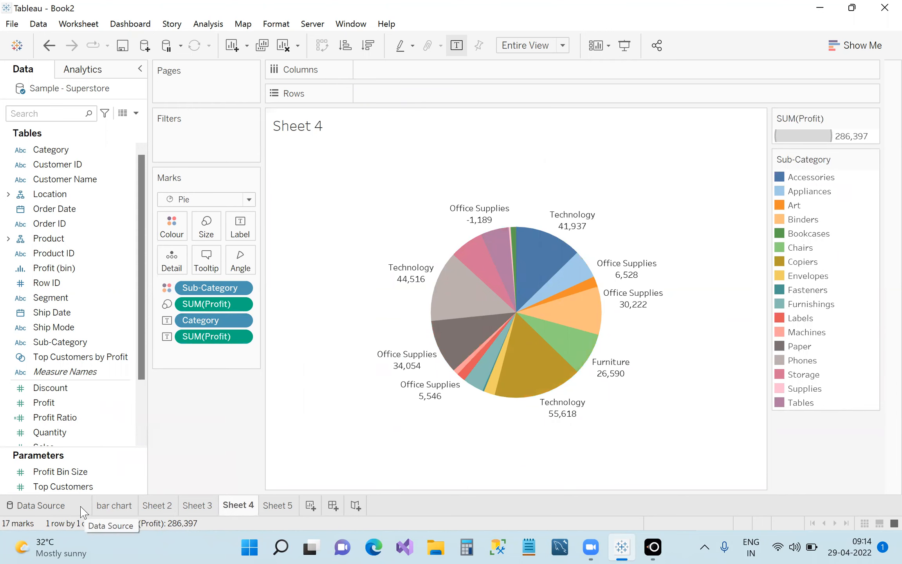
{"action": "mouse_move", "coordinate": [574, 424]}
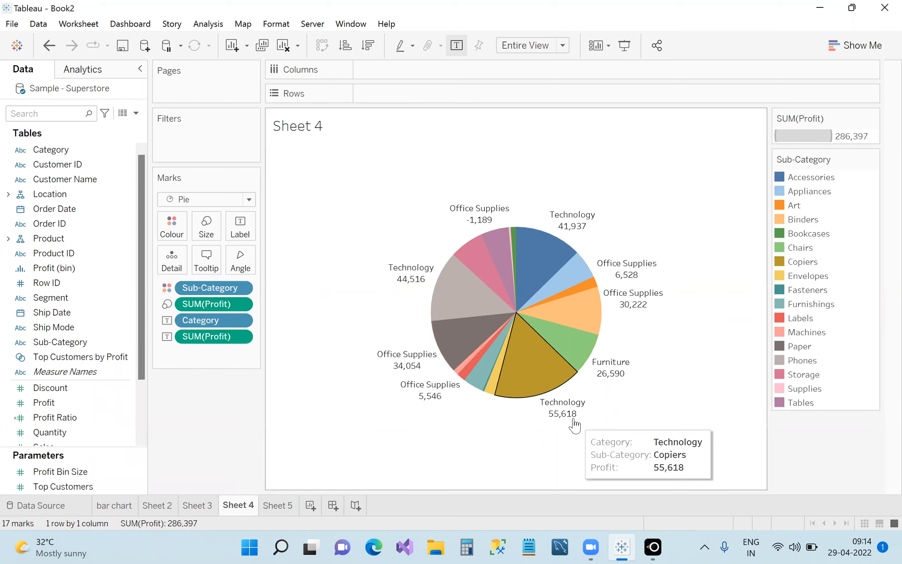
{"action": "mouse_move", "coordinate": [536, 319]}
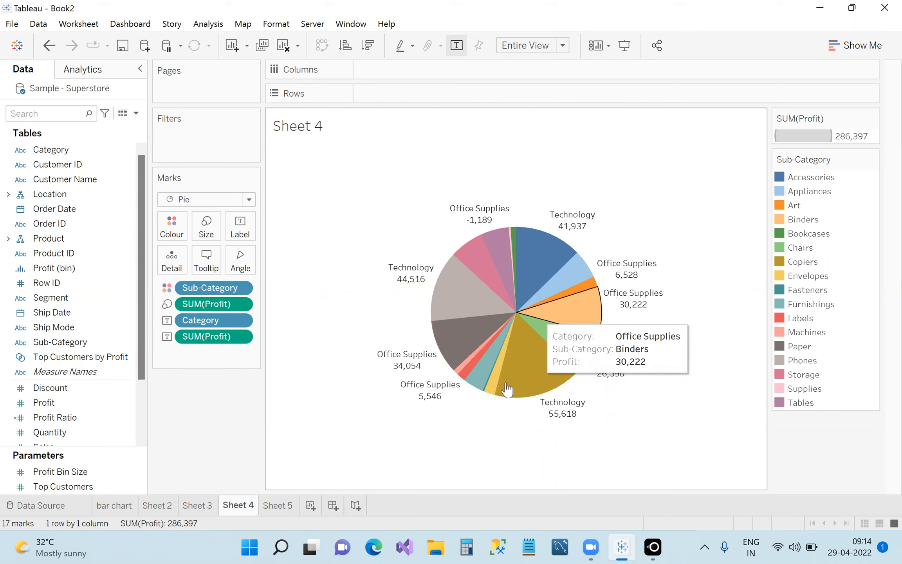
Examine the columns of the Orders table in the data source, including Segment, Category and Sub-Category
{"action": "left_click", "coordinate": [70, 506]}
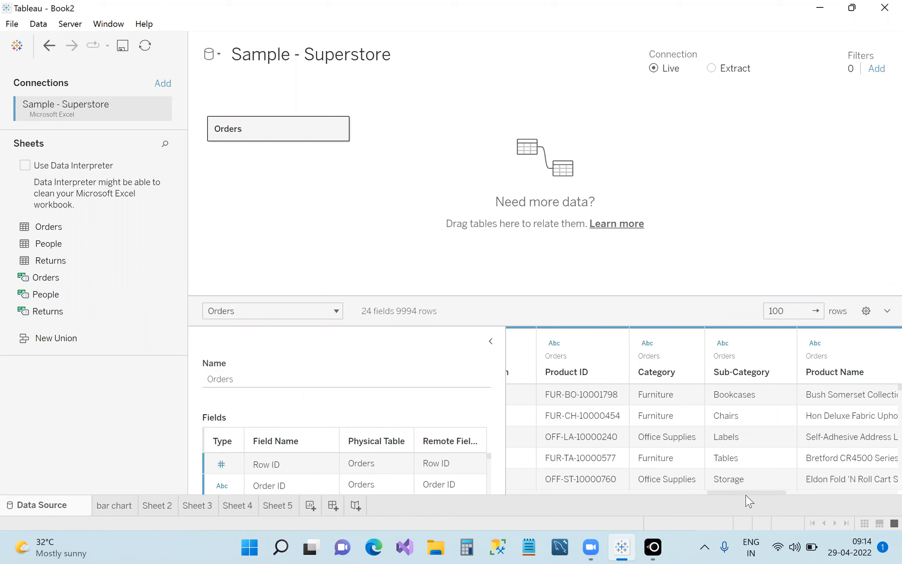
{"action": "scroll", "coordinate": [746, 495], "scroll_direction": "left", "scroll_amount": 5}
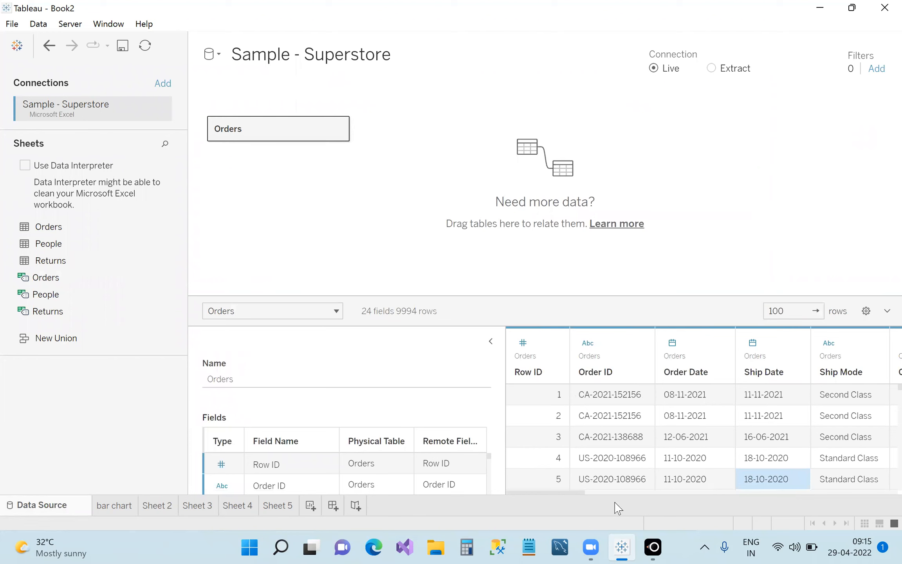
{"action": "scroll", "coordinate": [593, 496], "scroll_direction": "right", "scroll_amount": 5}
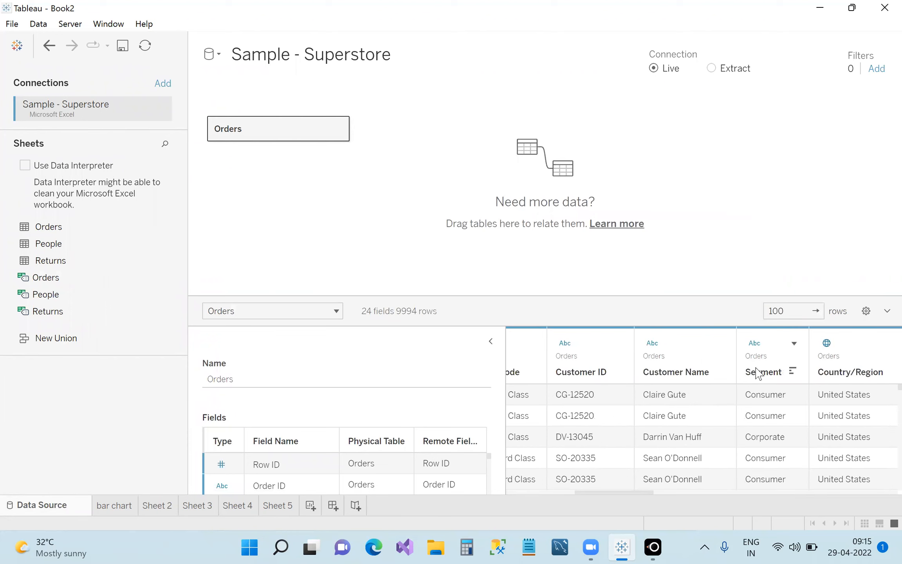
{"action": "scroll", "coordinate": [566, 498], "scroll_direction": "left", "scroll_amount": 5}
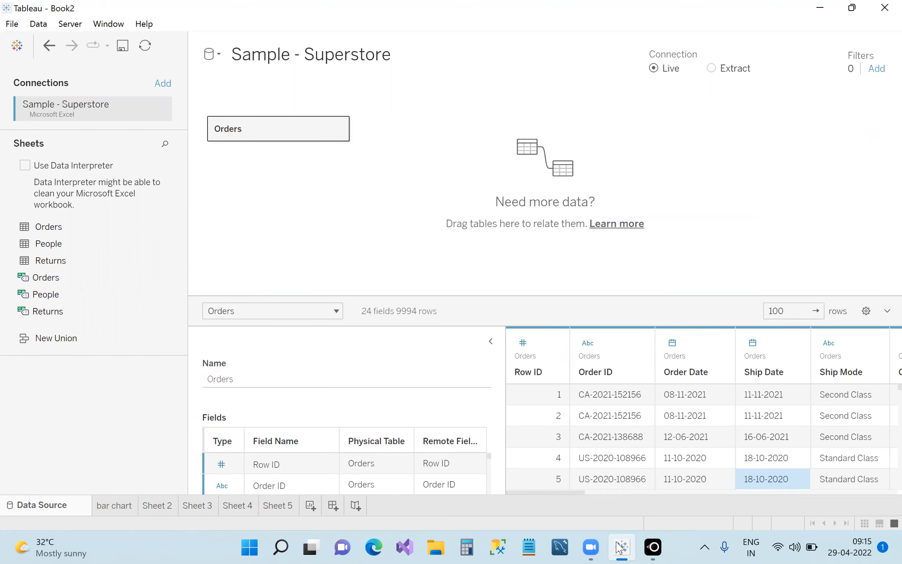
{"action": "left_click", "coordinate": [621, 547]}
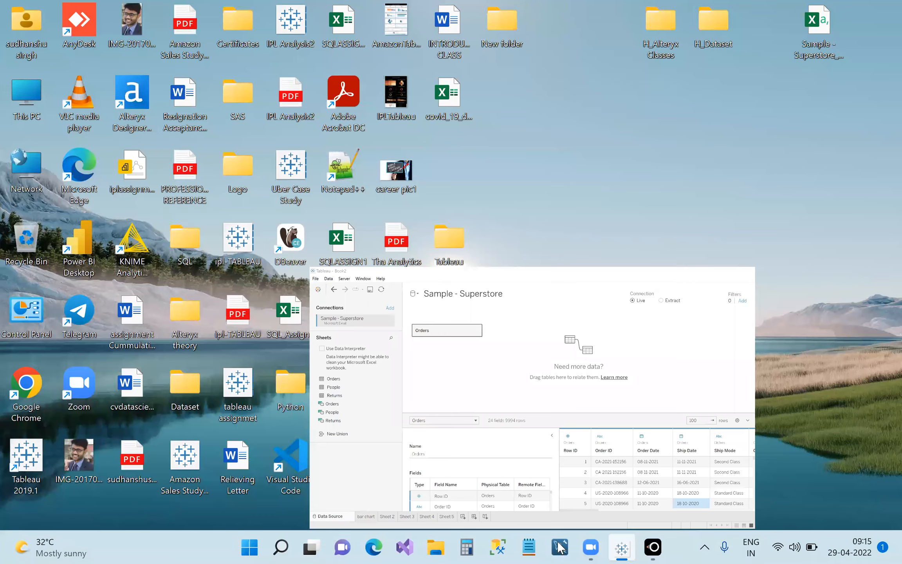
{"action": "left_click", "coordinate": [622, 547]}
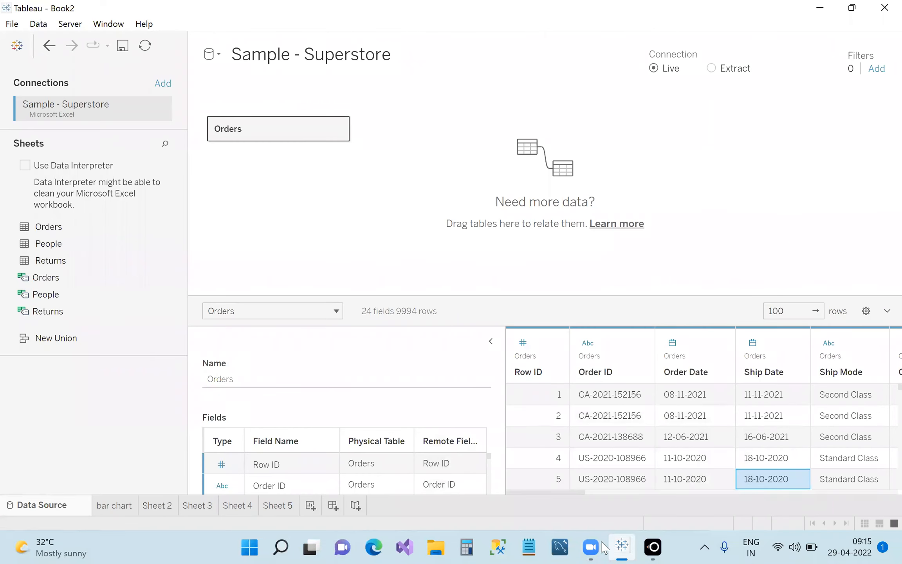
On the bar chart sheet, look over the dimensions and measures in the field list and check the Show Me requirements for pie charts
{"action": "left_click", "coordinate": [112, 506]}
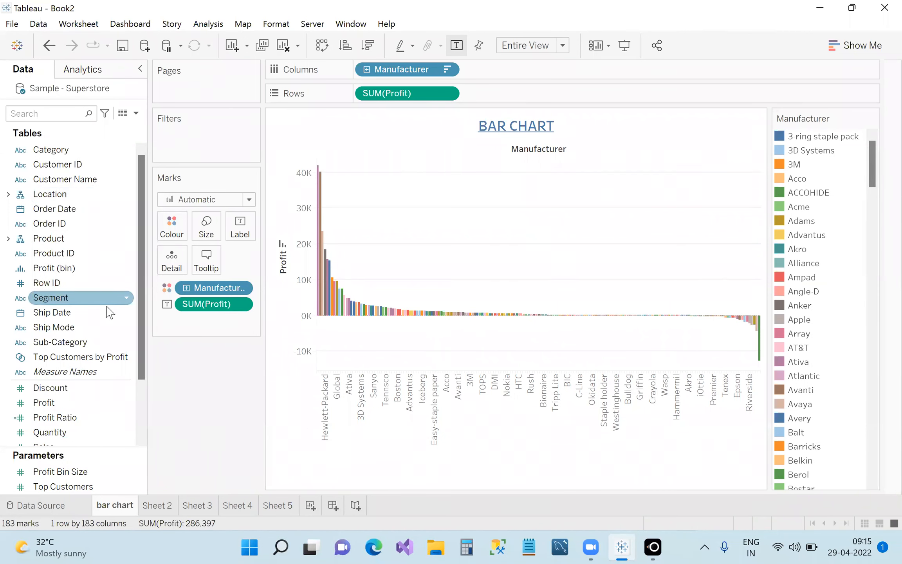
{"action": "left_click_drag", "start_coordinate": [145, 367], "coordinate": [142, 432]}
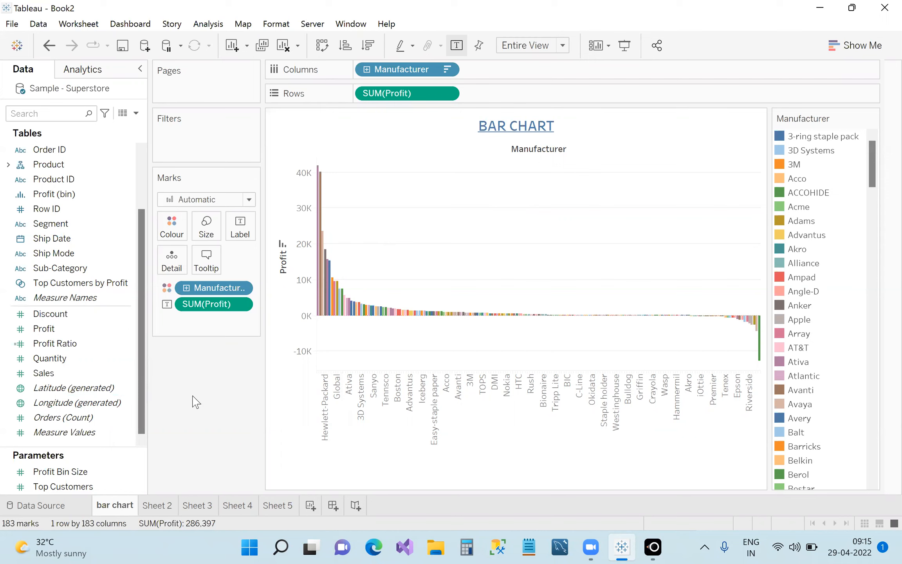
{"action": "left_click", "coordinate": [836, 47]}
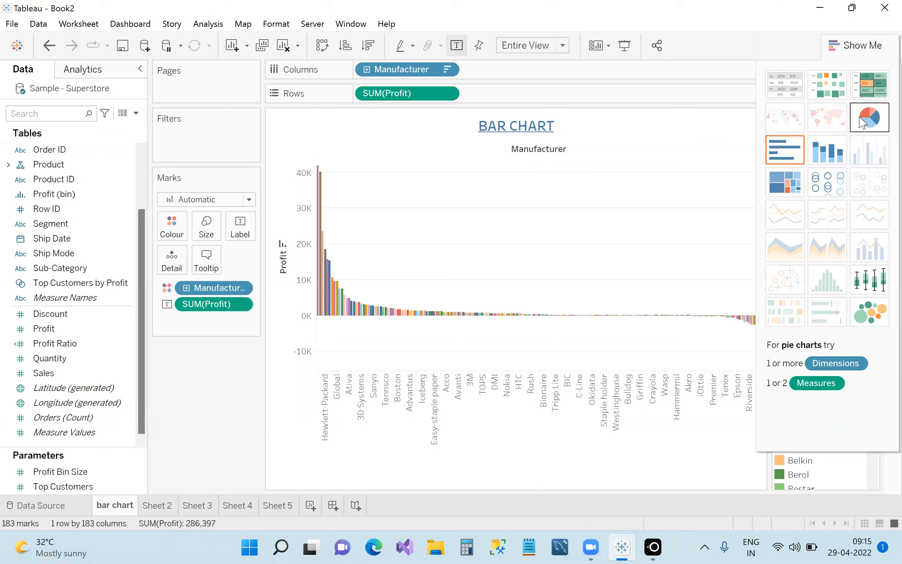
{"action": "left_click", "coordinate": [852, 46]}
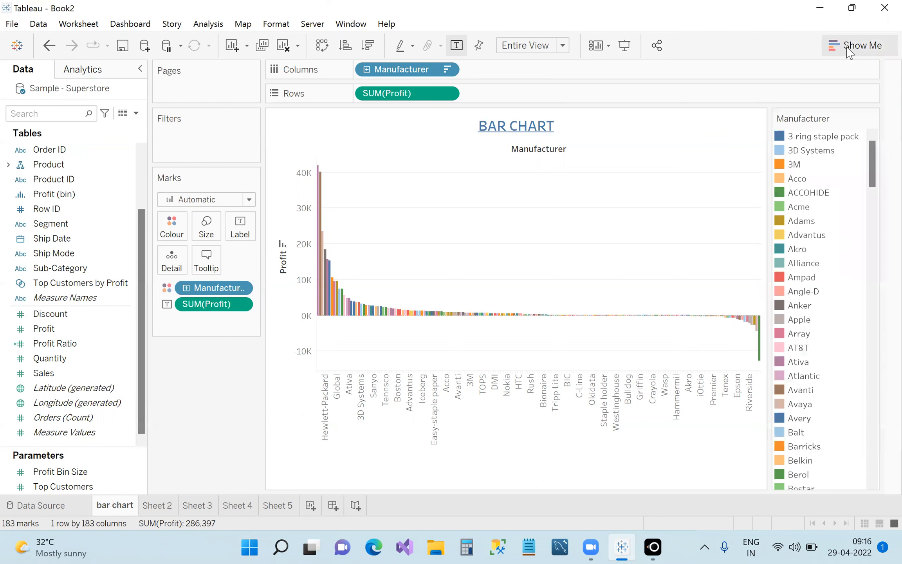
Add a new worksheet and check the Show Me requirements for continuous line charts
{"action": "left_click", "coordinate": [339, 508]}
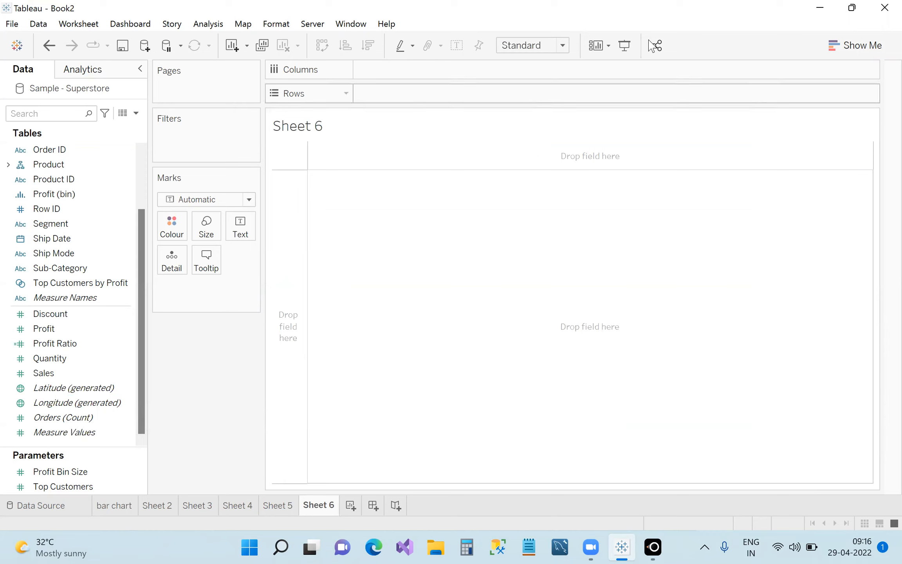
{"action": "left_click", "coordinate": [873, 44]}
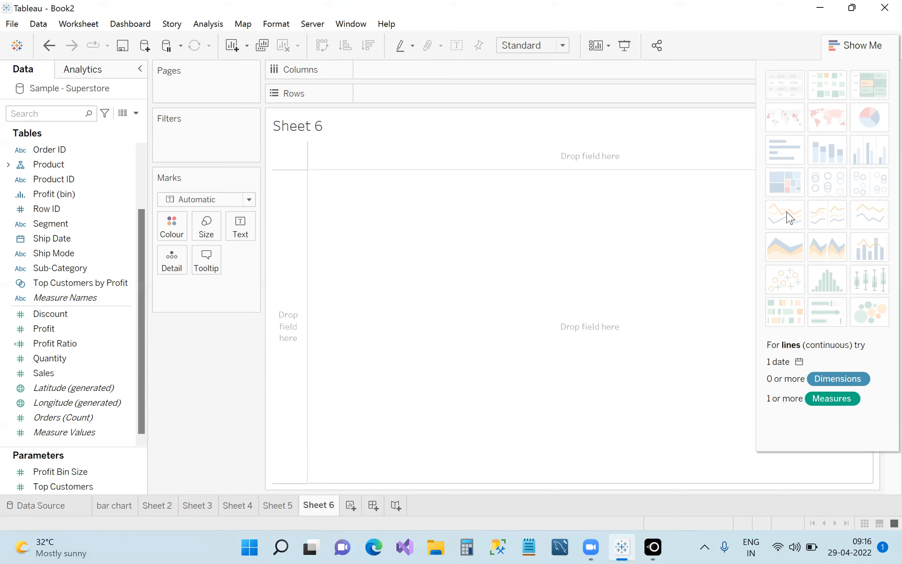
{"action": "left_click", "coordinate": [848, 43]}
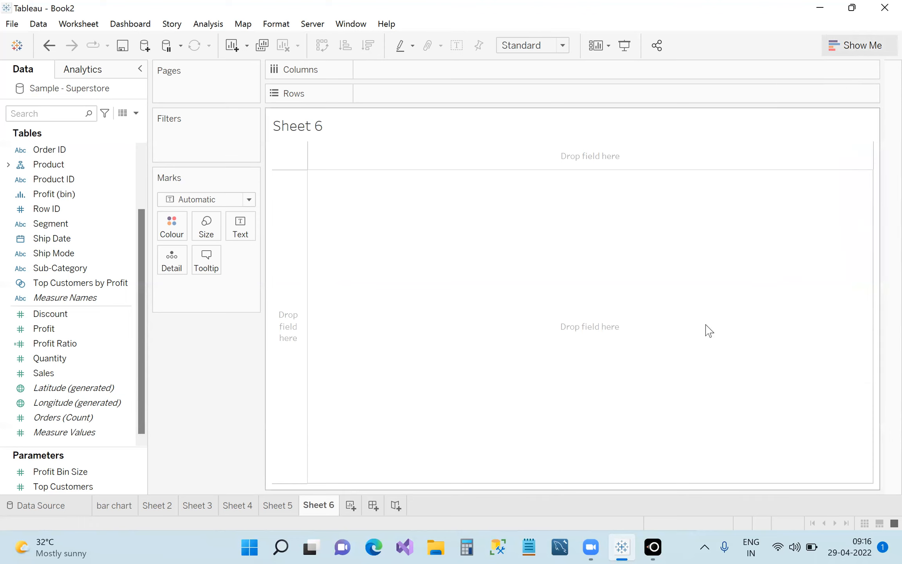
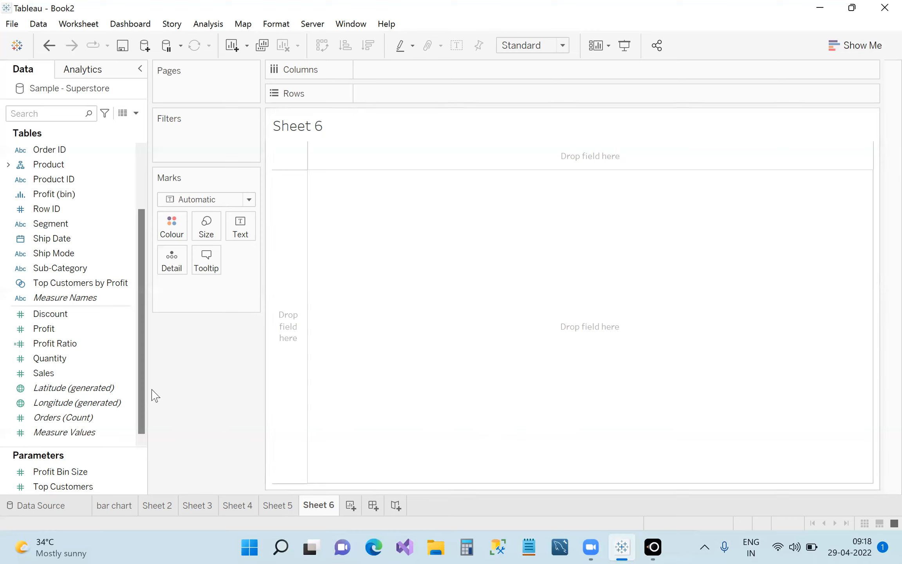
Build a line chart on Sheet 6 with the year of Order Date as columns and the sum of Profit as rows
{"action": "scroll", "coordinate": [142, 388], "scroll_direction": "up", "scroll_amount": 2}
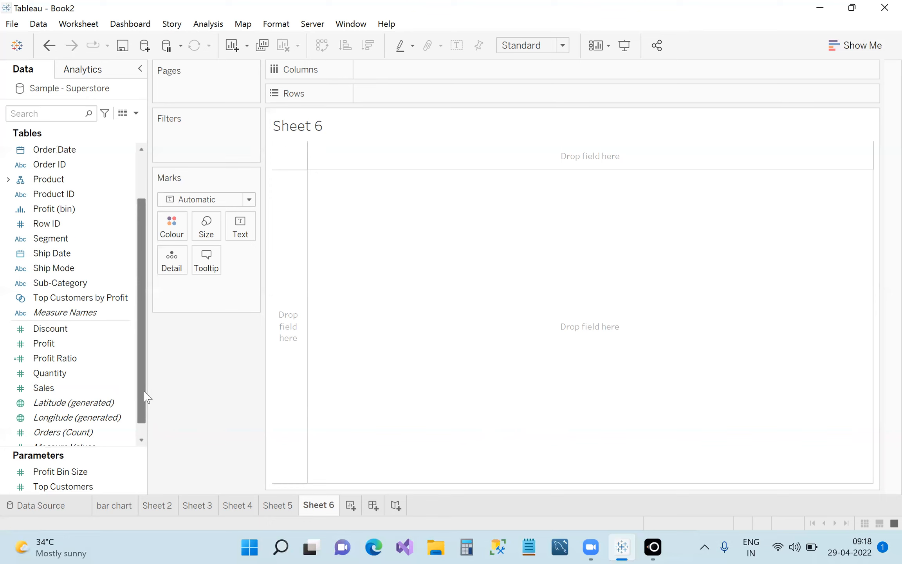
{"action": "left_click_drag", "start_coordinate": [143, 381], "coordinate": [144, 363]}
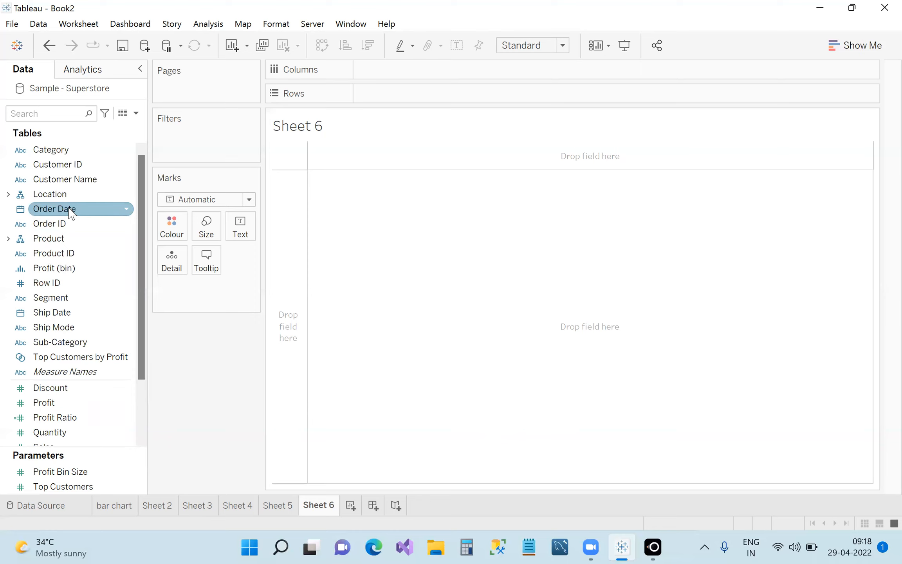
{"action": "mouse_move", "coordinate": [70, 211]}
{"action": "left_mouse_down"}
{"action": "mouse_move", "coordinate": [347, 80]}
{"action": "mouse_move", "coordinate": [405, 76]}
{"action": "left_mouse_up"}
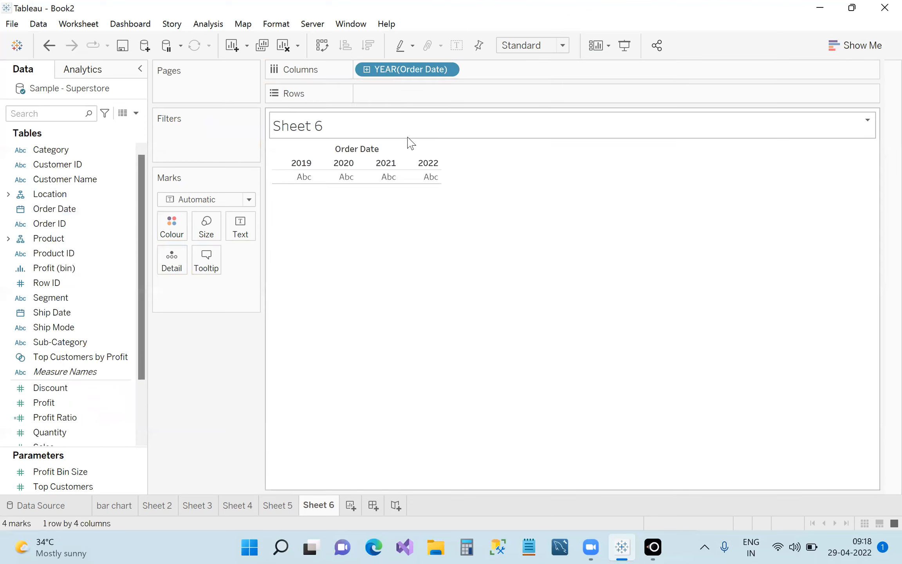
{"action": "left_click", "coordinate": [87, 423]}
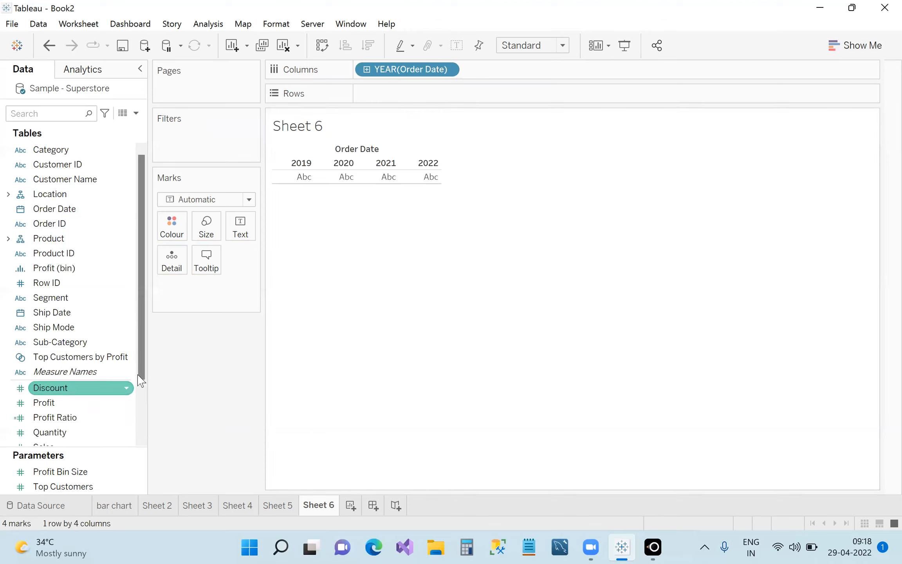
{"action": "scroll", "coordinate": [141, 374], "scroll_direction": "down", "scroll_amount": 1}
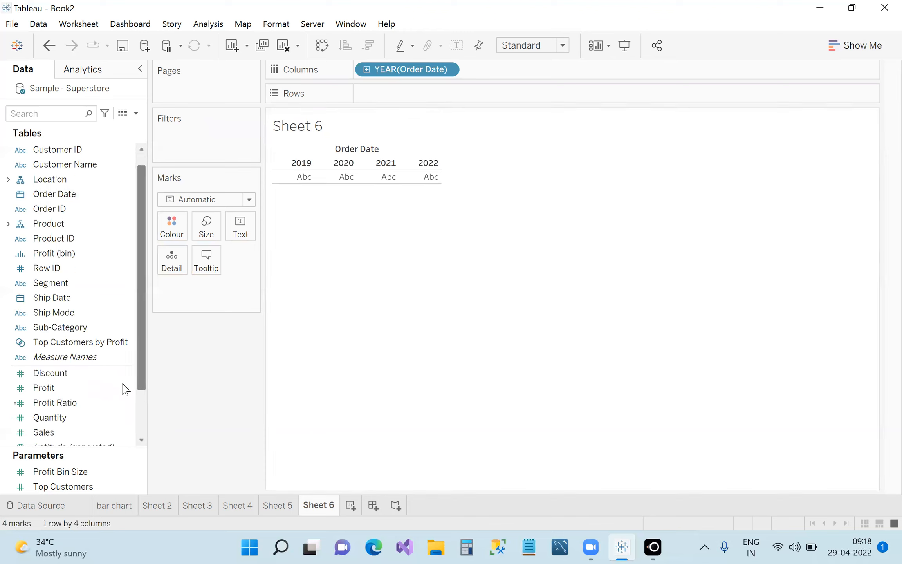
{"action": "left_click_drag", "start_coordinate": [67, 389], "coordinate": [383, 98]}
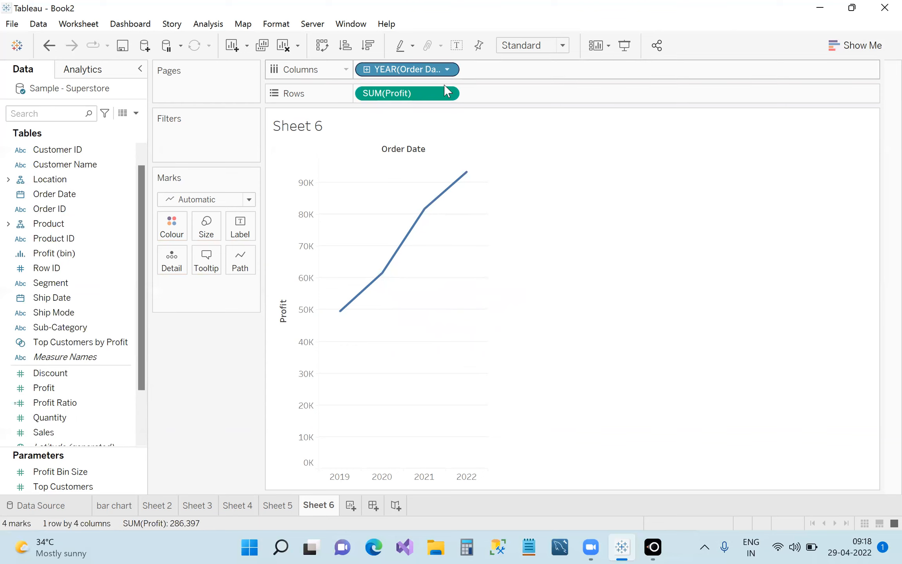
Inspect the tooltips of the yearly profit points along the line
{"action": "mouse_move", "coordinate": [455, 198]}
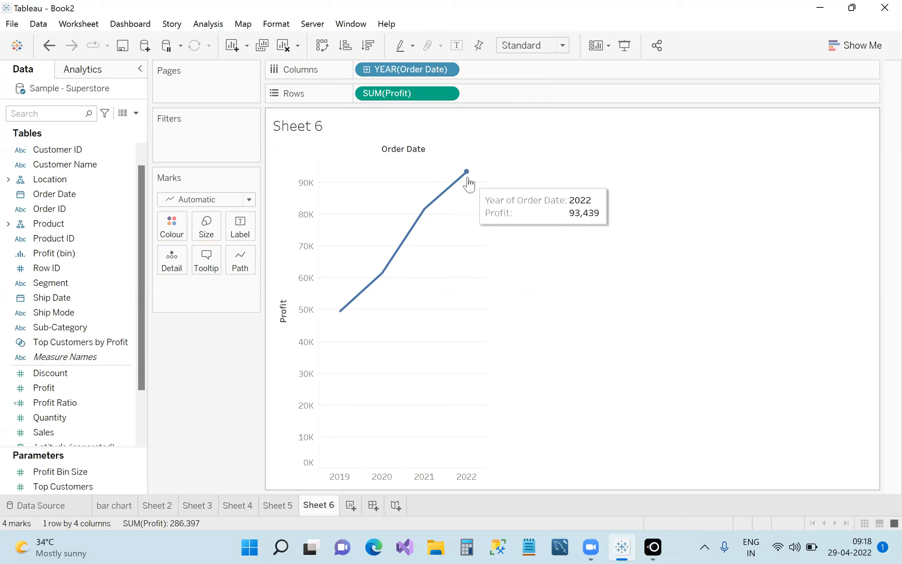
{"action": "mouse_move", "coordinate": [392, 268]}
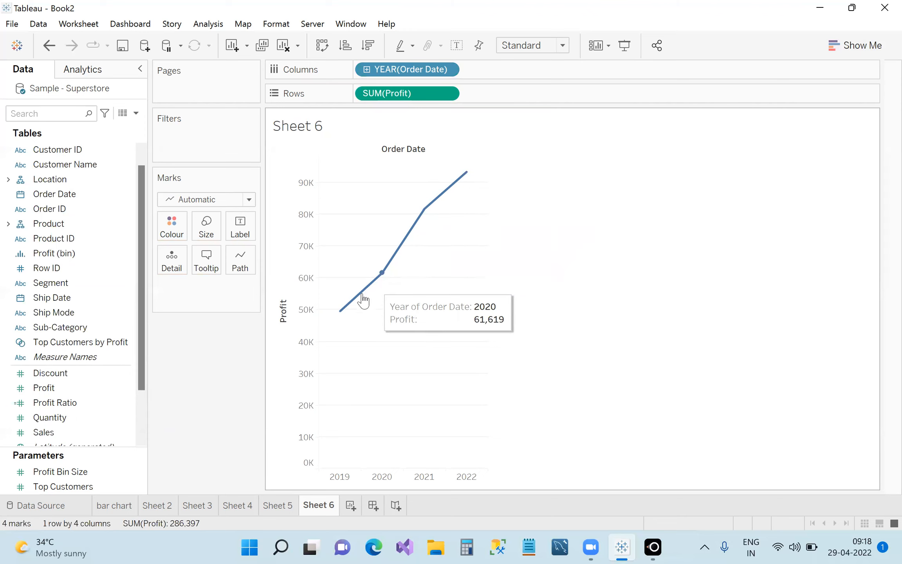
{"action": "mouse_move", "coordinate": [428, 214]}
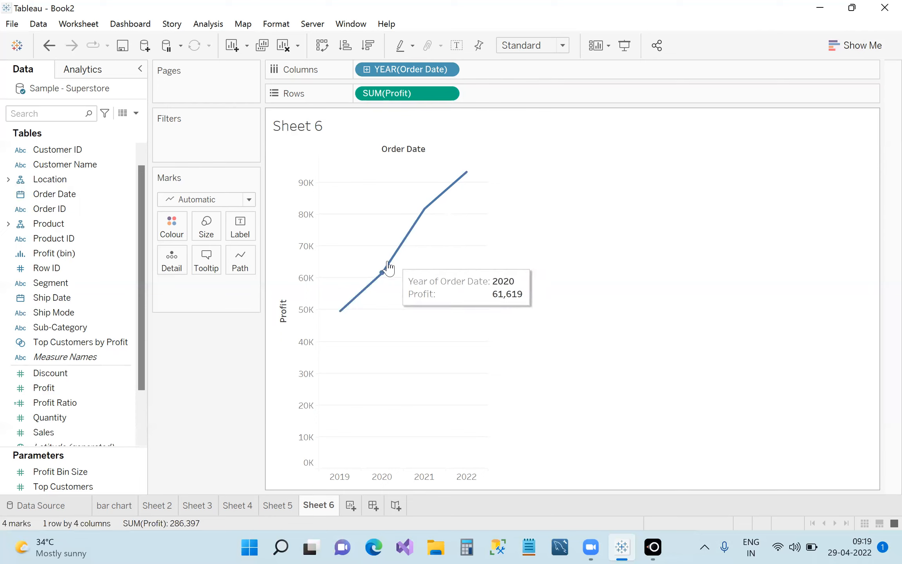
On the bar chart sheet, try the Line mark type and set the mark type to Bar
{"action": "left_click", "coordinate": [110, 507]}
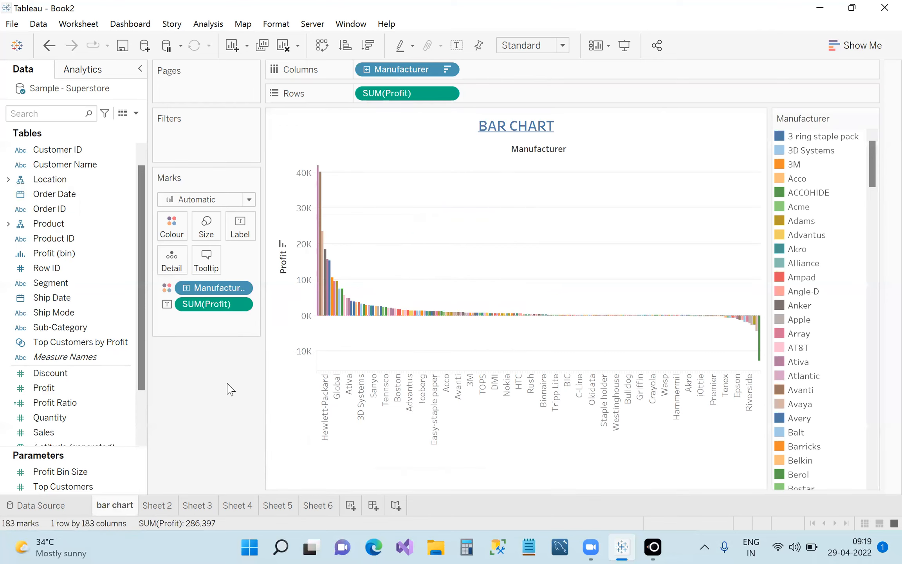
{"action": "left_click", "coordinate": [249, 200]}
{"action": "left_click", "coordinate": [225, 247]}
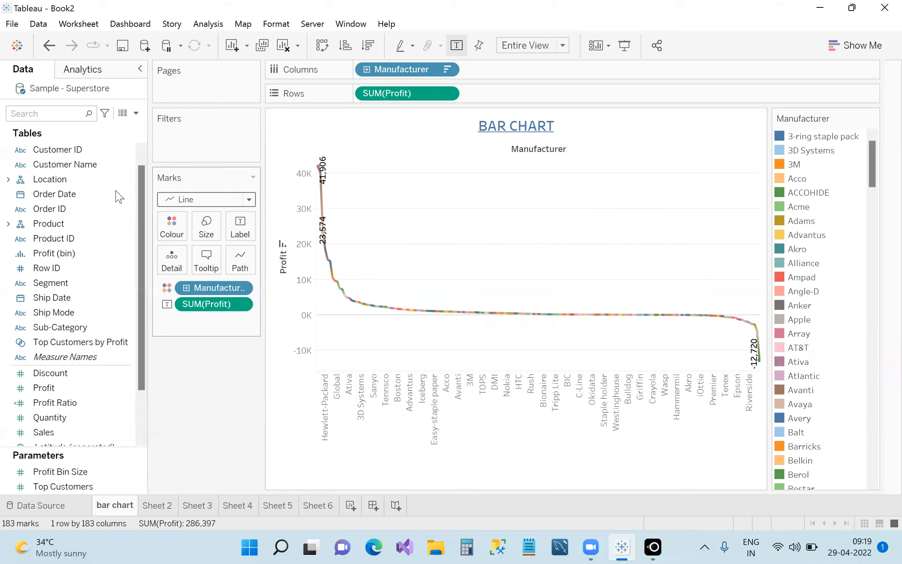
{"action": "left_click", "coordinate": [249, 200]}
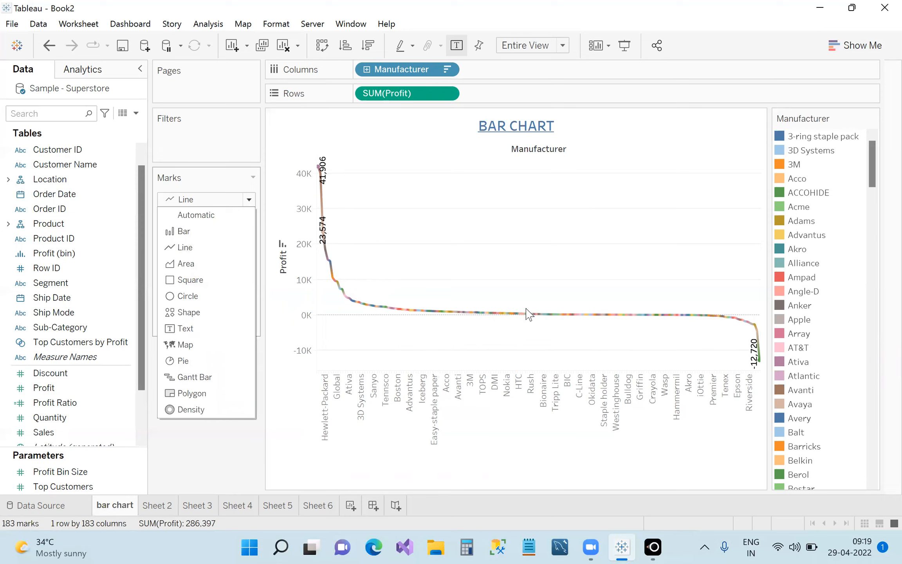
{"action": "left_click", "coordinate": [183, 231]}
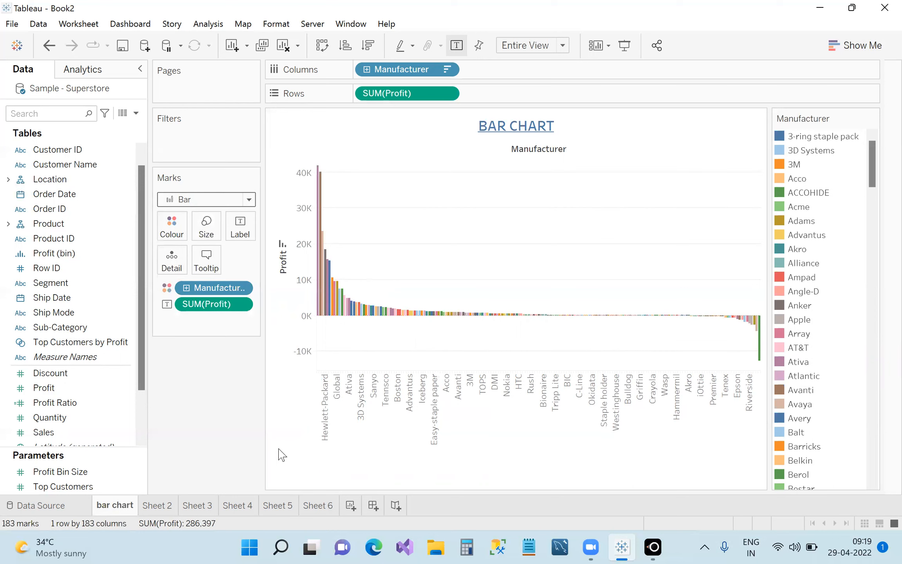
Return to Sheet 6 and examine the year and profit tooltips of the line's points
{"action": "left_click", "coordinate": [329, 507]}
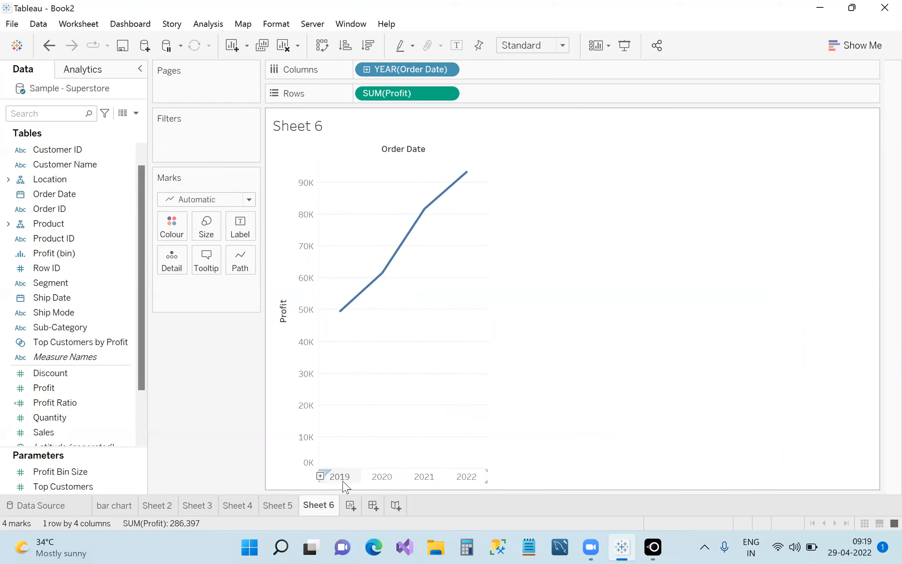
{"action": "mouse_move", "coordinate": [342, 311]}
{"action": "mouse_move", "coordinate": [423, 216]}
{"action": "mouse_move", "coordinate": [461, 193]}
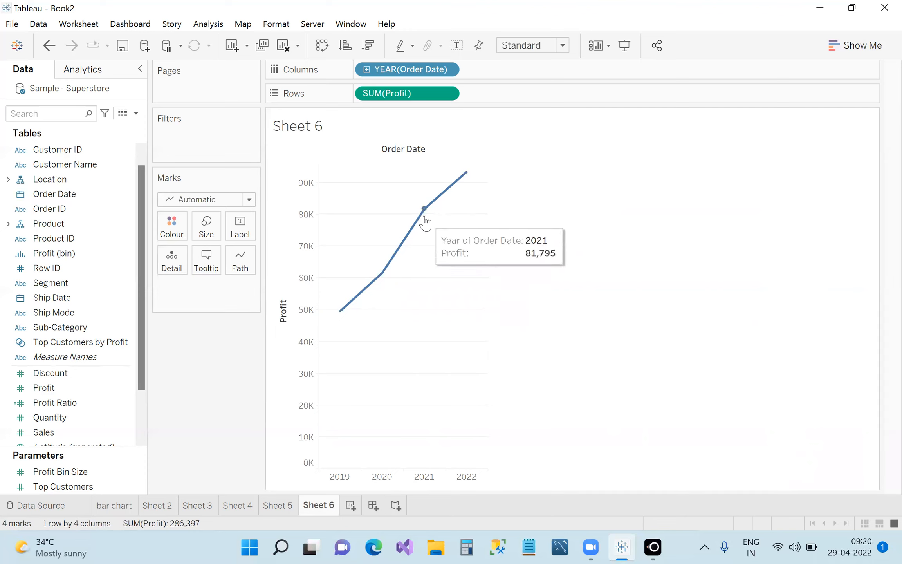
Show mark labels on the Sheet 6 profit line
{"action": "left_click", "coordinate": [240, 227]}
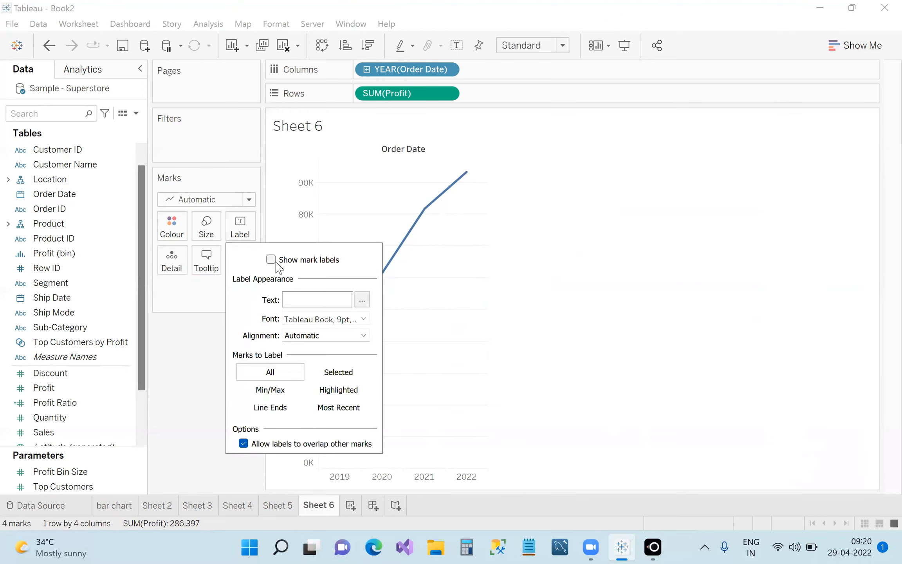
{"action": "left_click", "coordinate": [55, 403]}
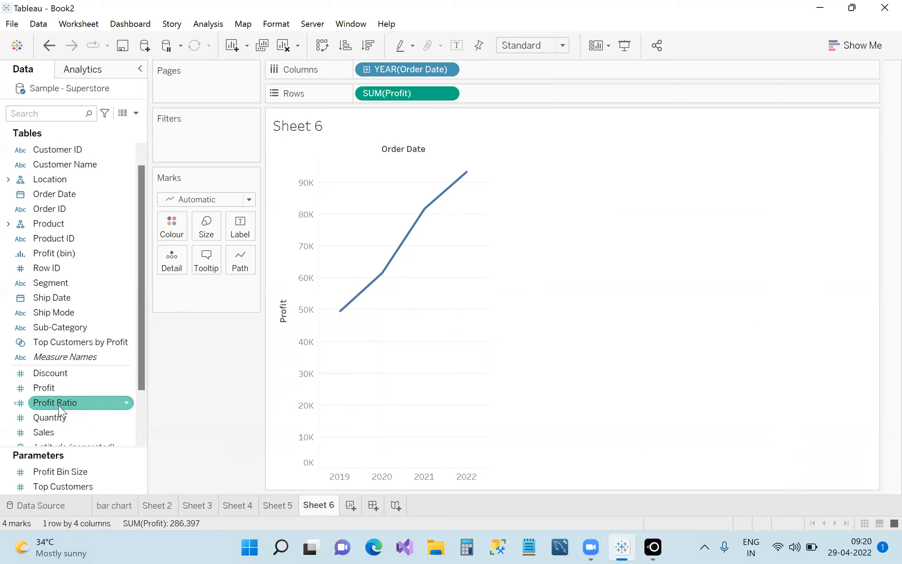
{"action": "left_click_drag", "start_coordinate": [180, 319], "coordinate": [252, 227]}
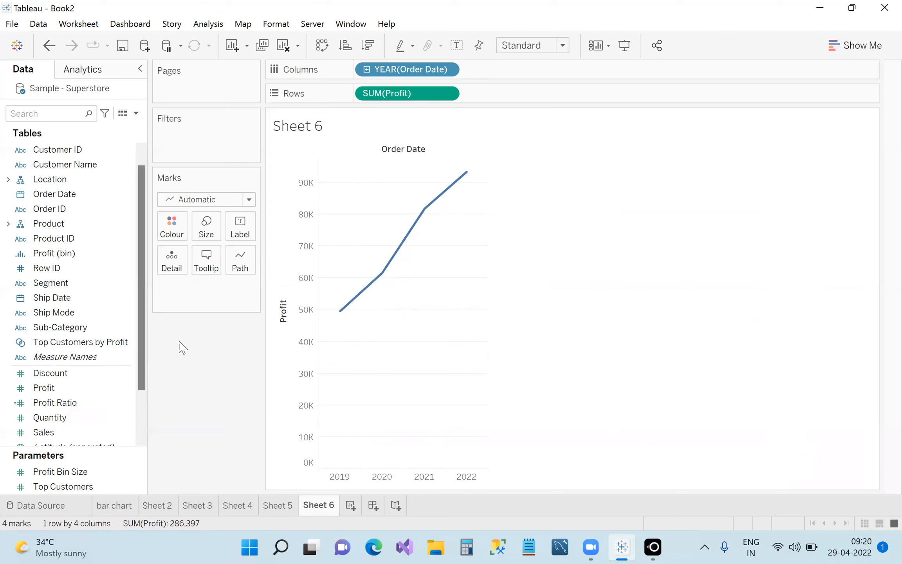
{"action": "left_click", "coordinate": [242, 237]}
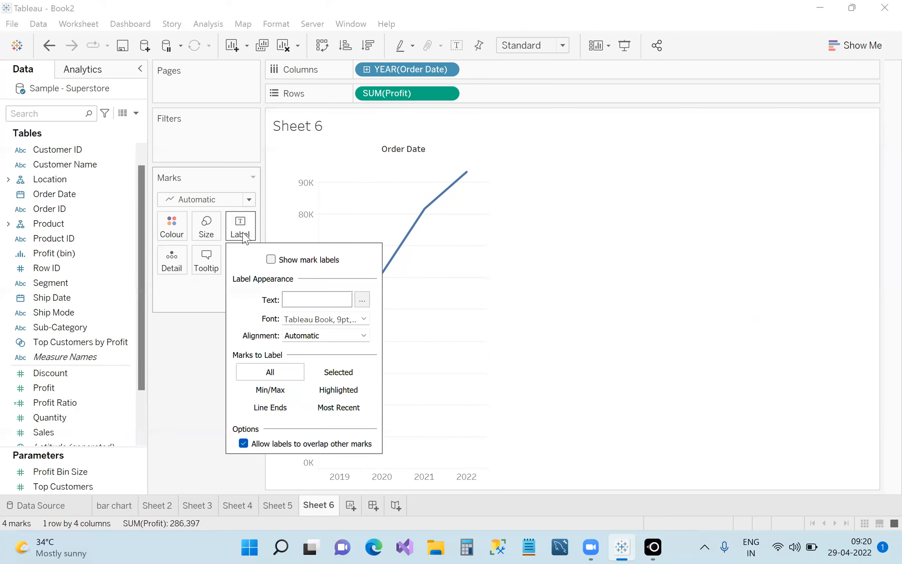
{"action": "left_click", "coordinate": [271, 260]}
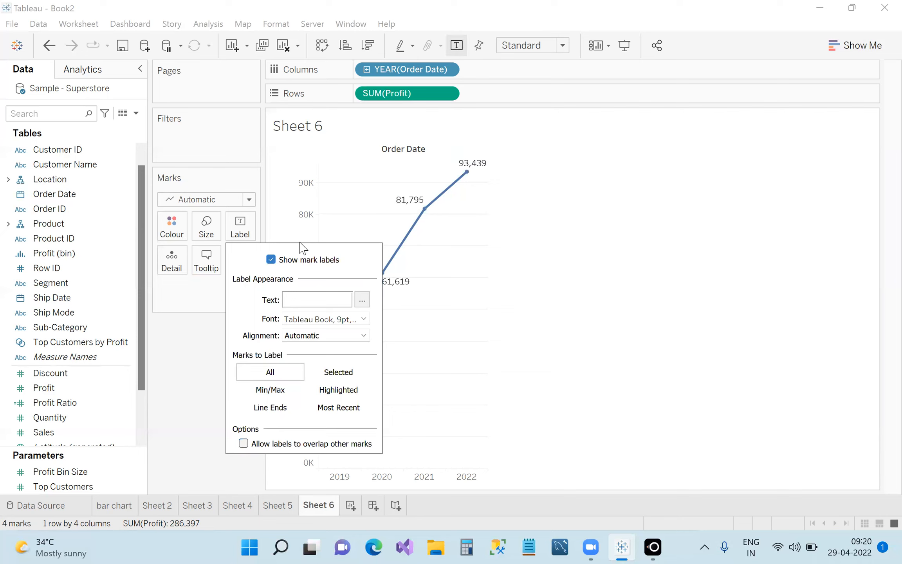
{"action": "left_click", "coordinate": [549, 252]}
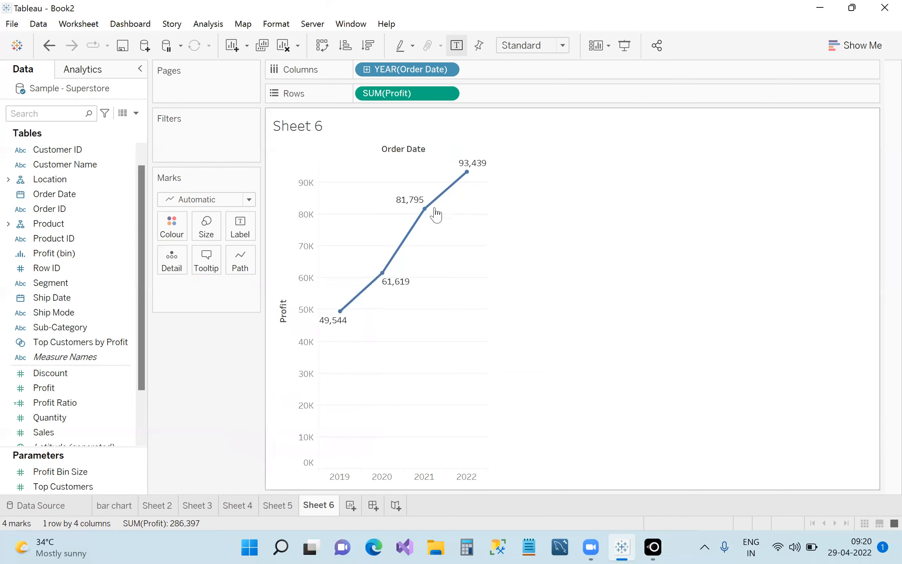
Turn the mark labels of the Sheet 6 line off and on again to compare, and review the label settings
{"action": "mouse_move", "coordinate": [393, 286]}
{"action": "left_click", "coordinate": [241, 229]}
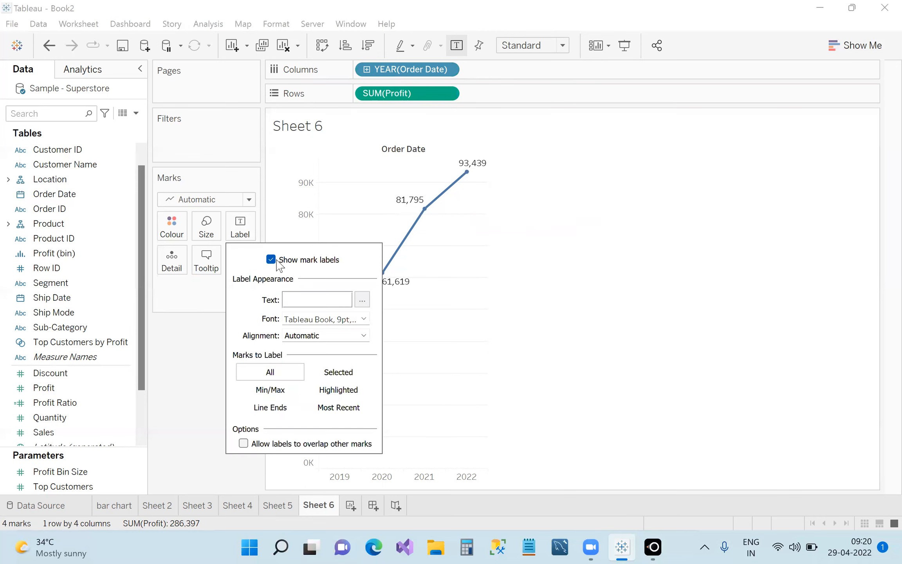
{"action": "left_click", "coordinate": [271, 259]}
{"action": "left_click", "coordinate": [215, 358]}
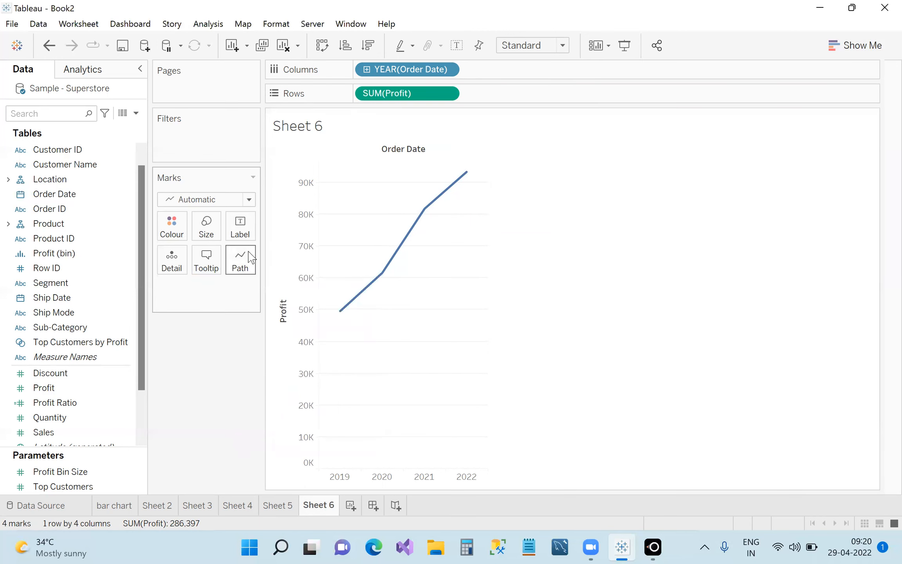
{"action": "left_click", "coordinate": [240, 226]}
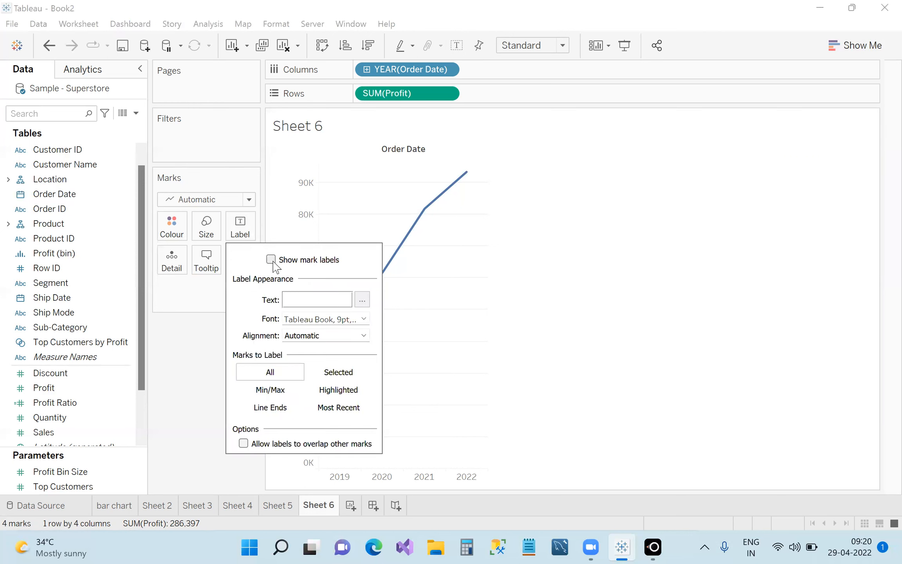
{"action": "left_click", "coordinate": [270, 260]}
{"action": "left_click", "coordinate": [476, 314]}
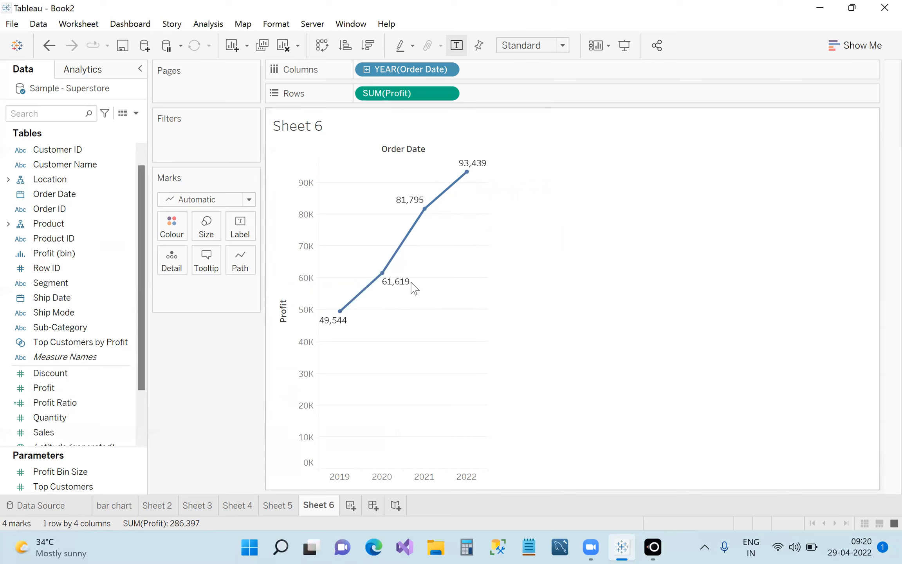
{"action": "left_click", "coordinate": [241, 230]}
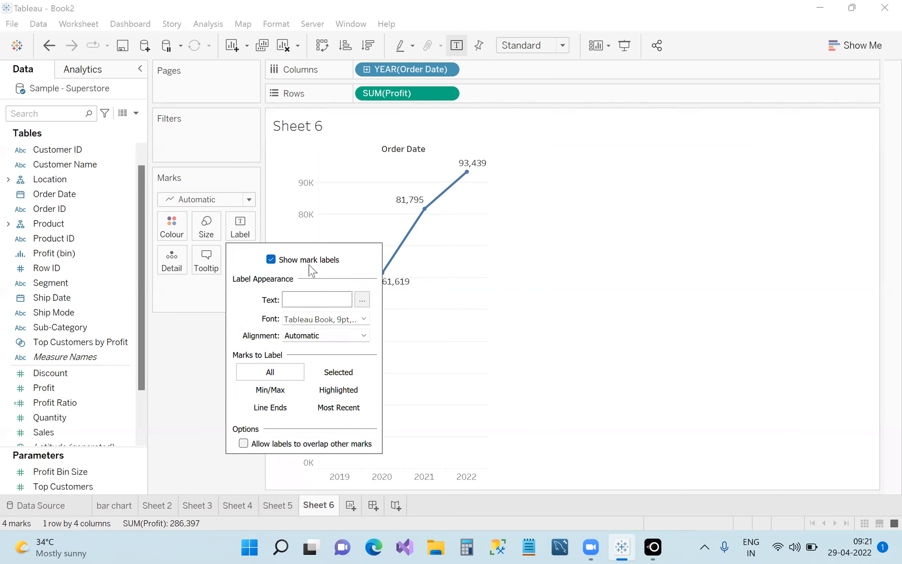
{"action": "left_click", "coordinate": [571, 308]}
On the bar chart sheet, turn off the mark labels and set the view fit to Standard
{"action": "left_click", "coordinate": [118, 505]}
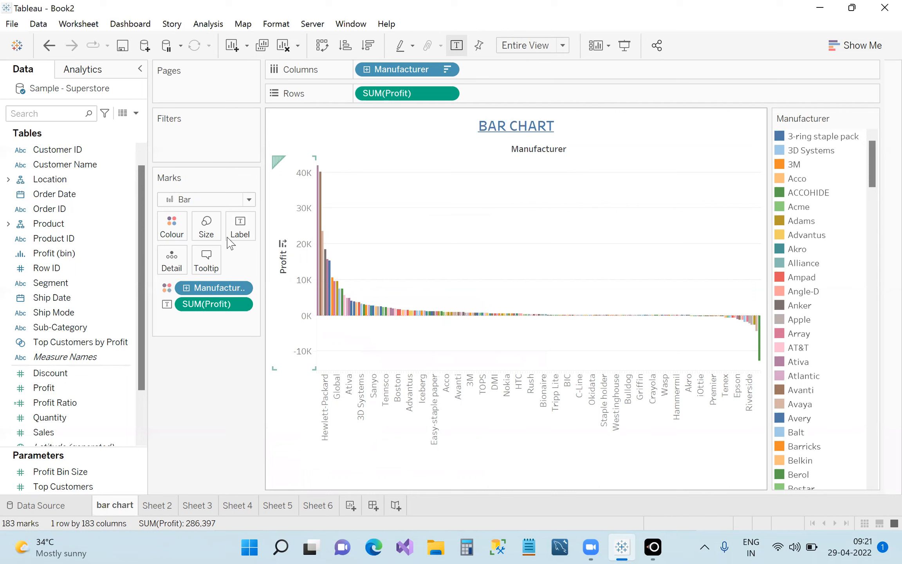
{"action": "left_click", "coordinate": [244, 237]}
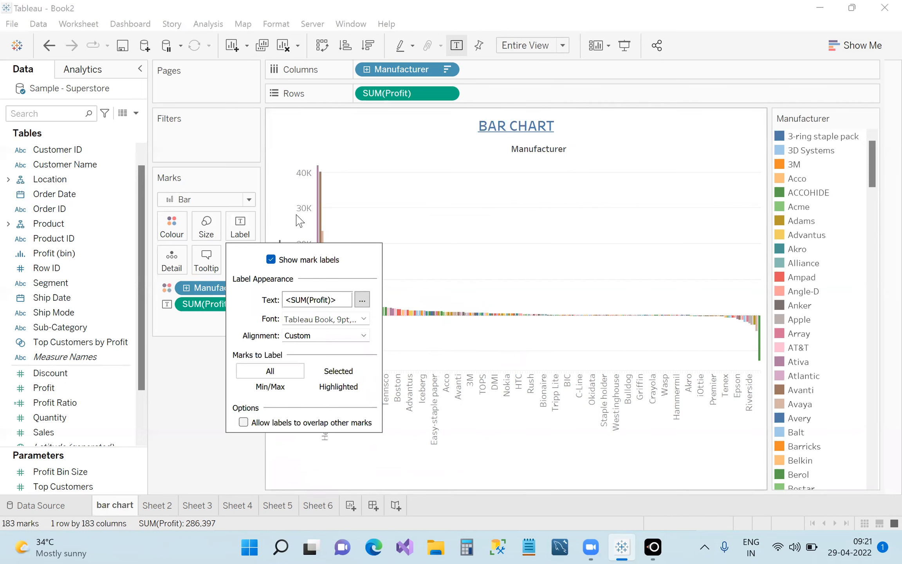
{"action": "left_click", "coordinate": [271, 260]}
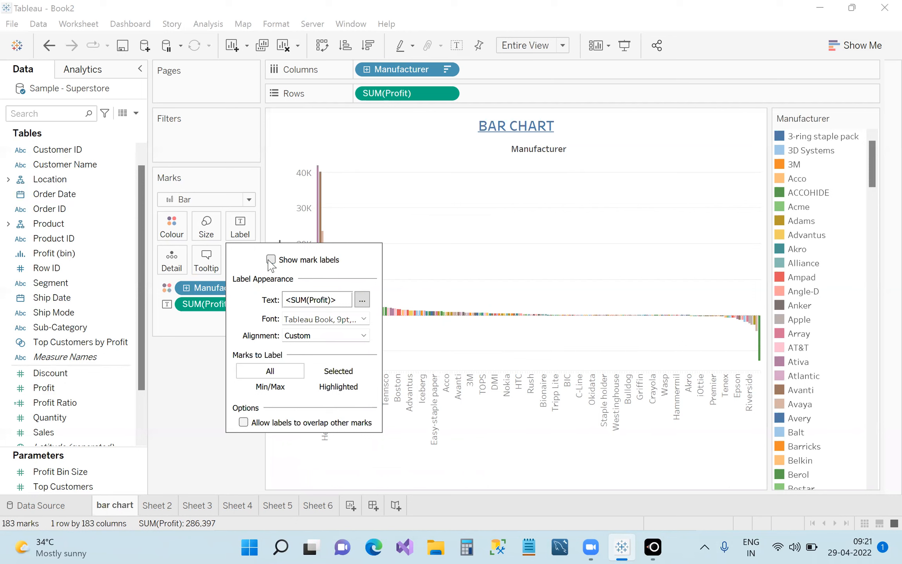
{"action": "left_click", "coordinate": [526, 258]}
{"action": "left_click", "coordinate": [563, 45]}
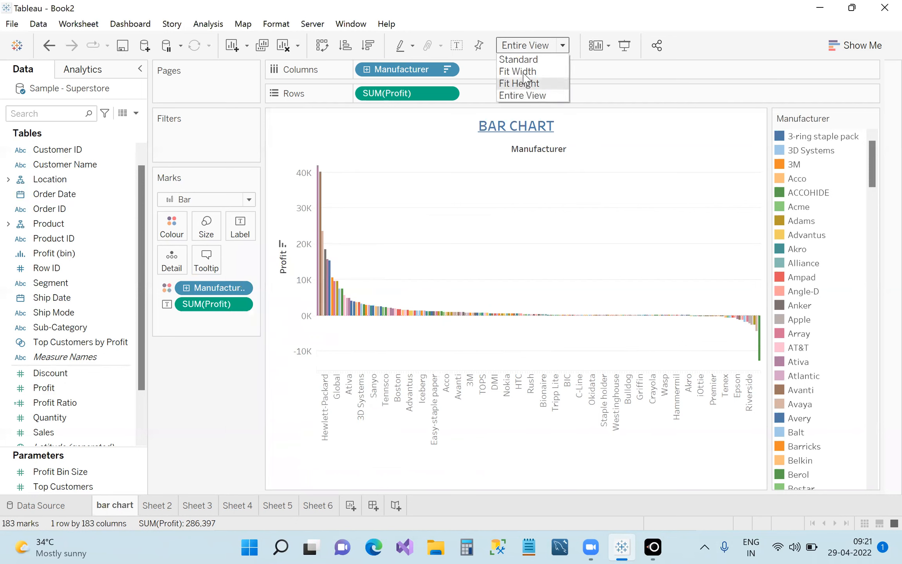
{"action": "left_click", "coordinate": [518, 59]}
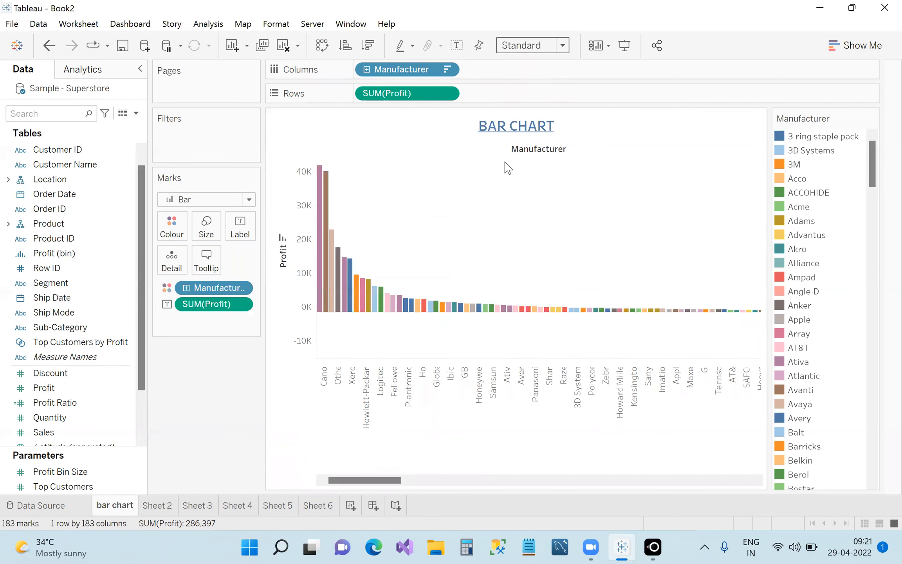
Show mark labels on the bars of the bar chart sheet
{"action": "left_click", "coordinate": [243, 234]}
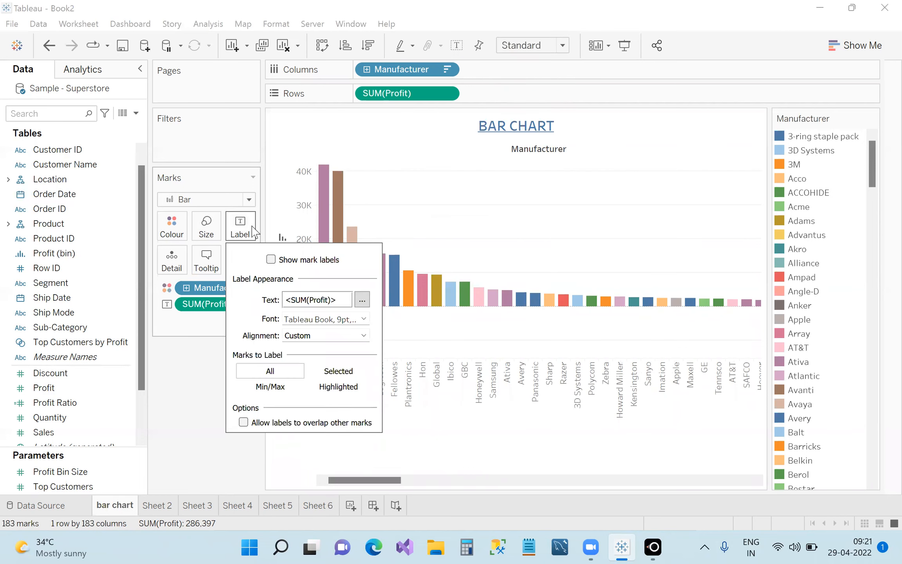
{"action": "left_click", "coordinate": [270, 259]}
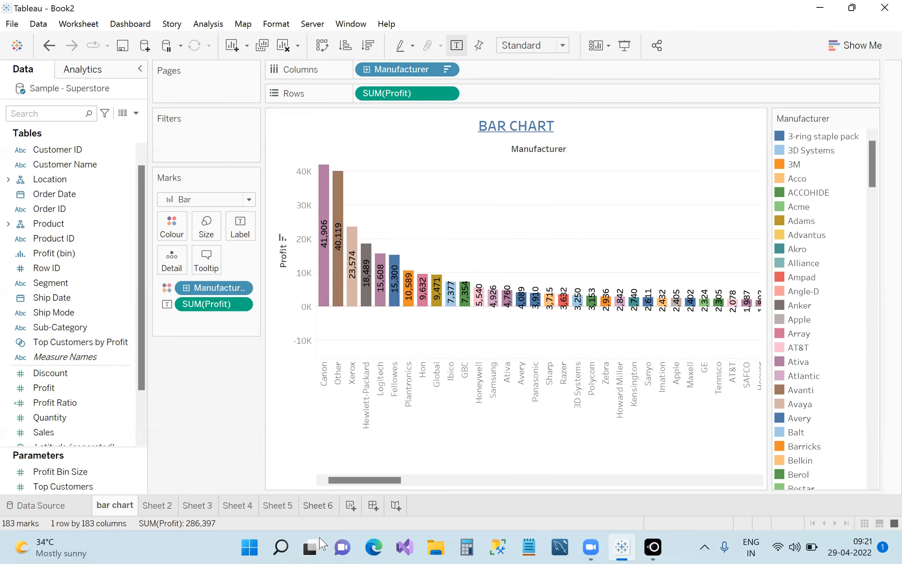
Switch to Sheet 6 and review the label settings of its profit line
{"action": "key", "text": "ctrl+shift+Tab"}
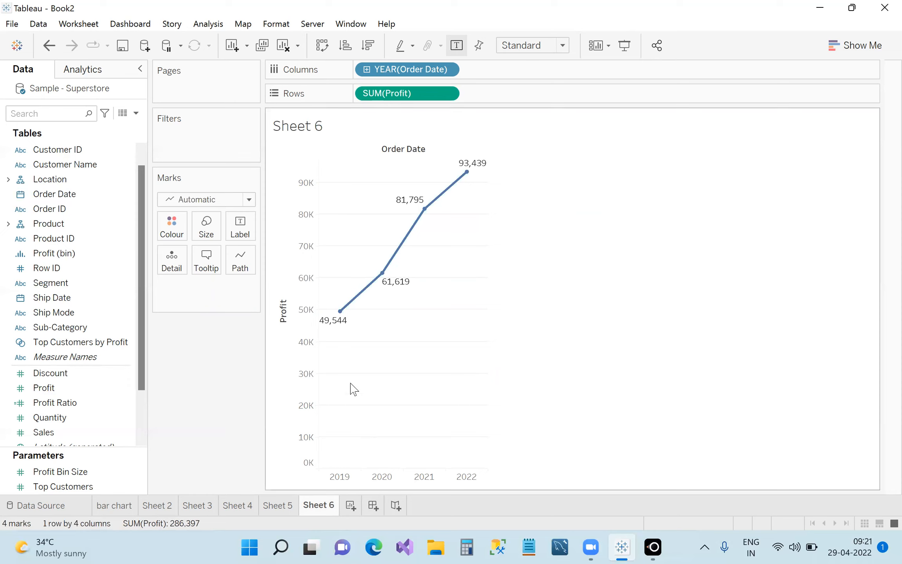
{"action": "left_click", "coordinate": [240, 225]}
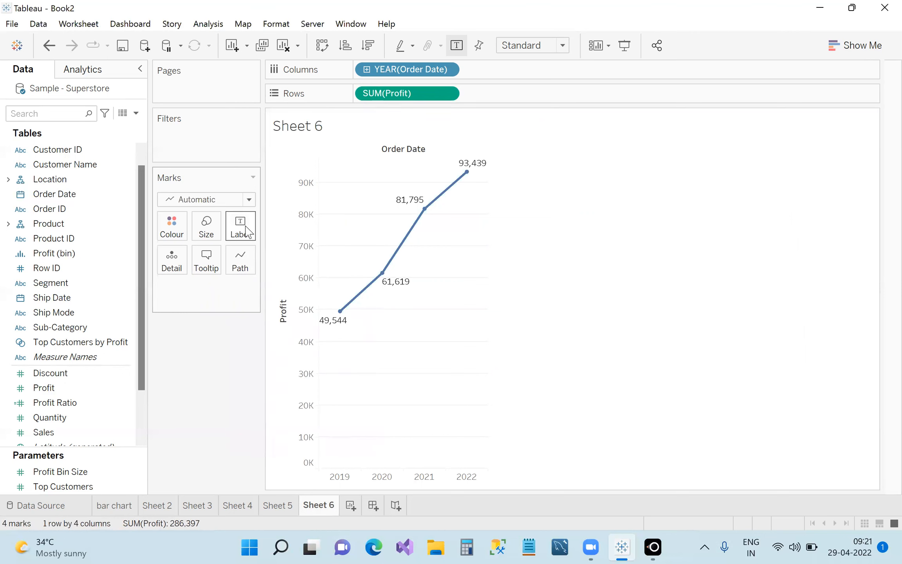
{"action": "left_click", "coordinate": [247, 231]}
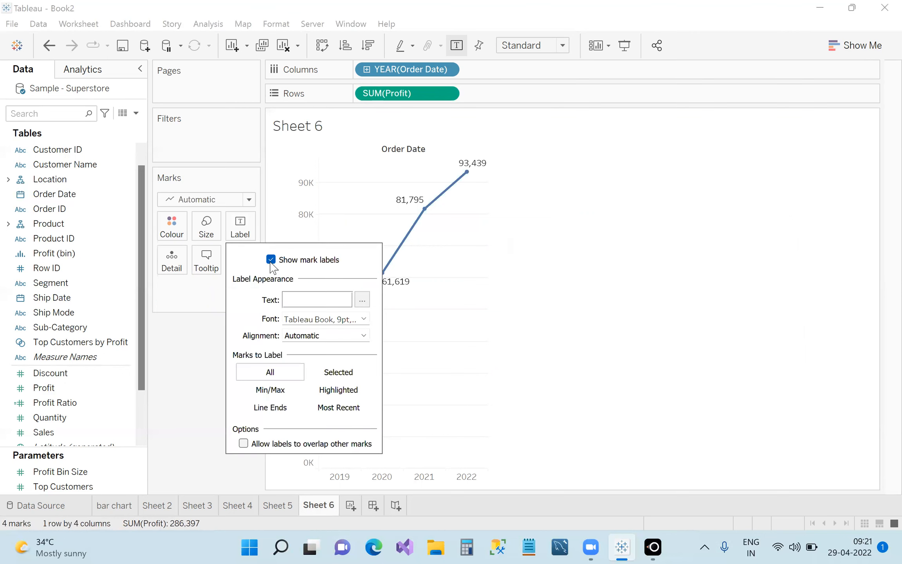
{"action": "left_click", "coordinate": [197, 354]}
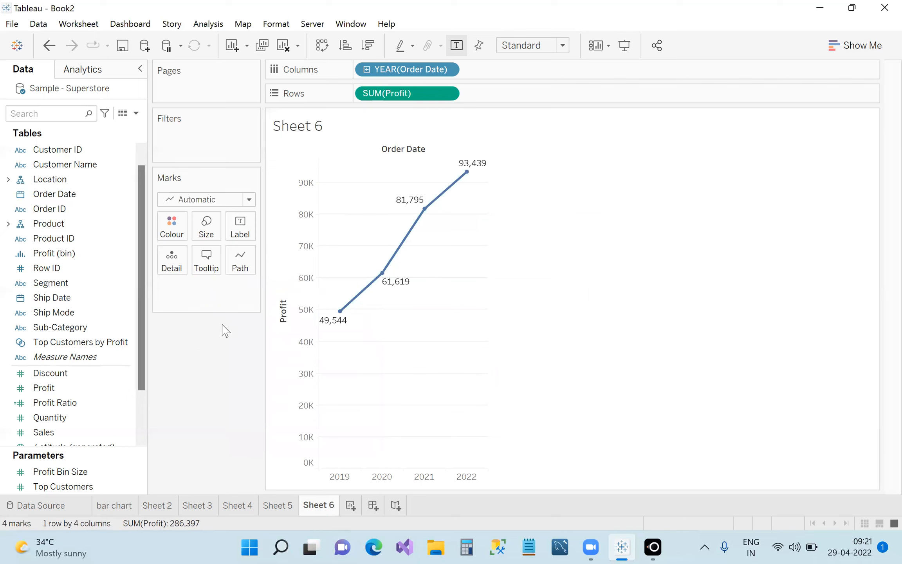
Turn the mark labels of the Sheet 6 line off and back on, and check the points' tooltips
{"action": "left_click", "coordinate": [240, 231]}
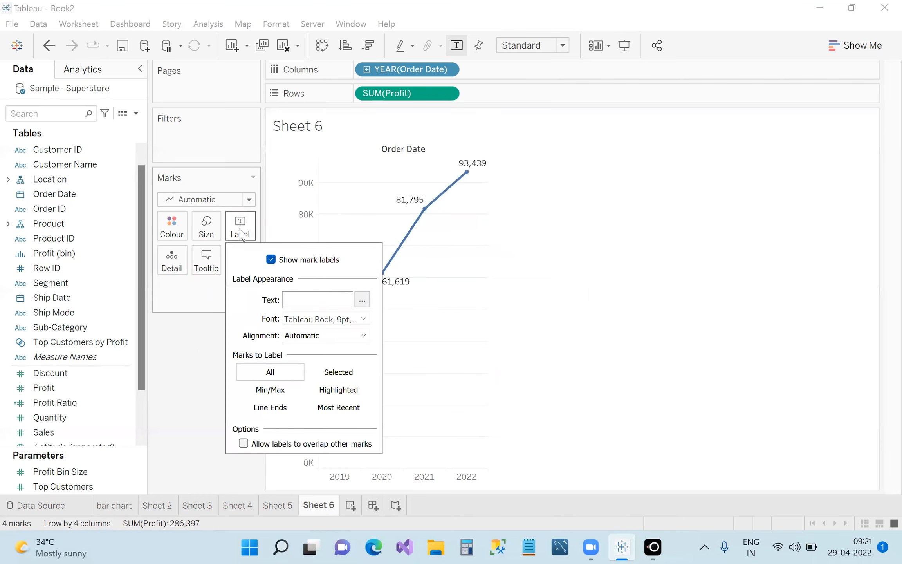
{"action": "left_click", "coordinate": [273, 261]}
{"action": "left_click", "coordinate": [198, 375]}
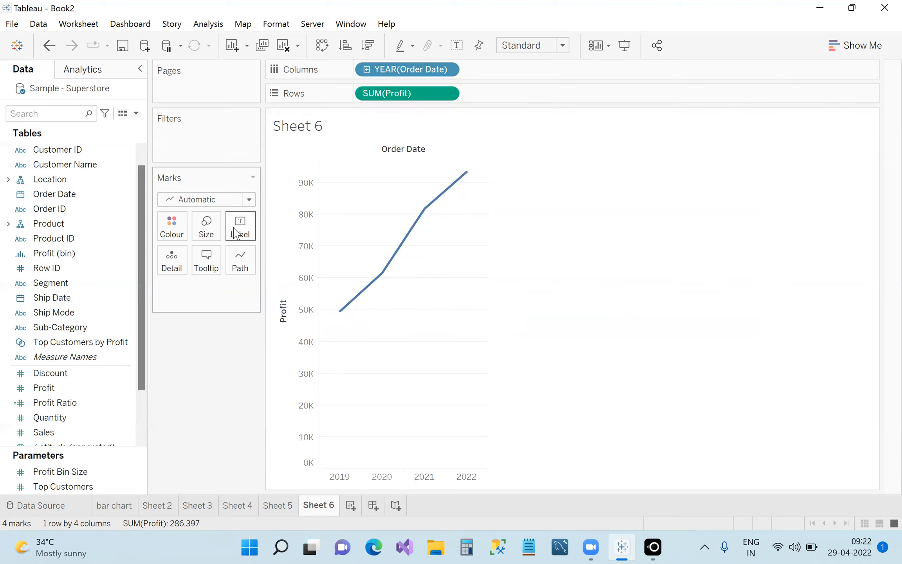
{"action": "left_click", "coordinate": [463, 45]}
{"action": "mouse_move", "coordinate": [403, 282]}
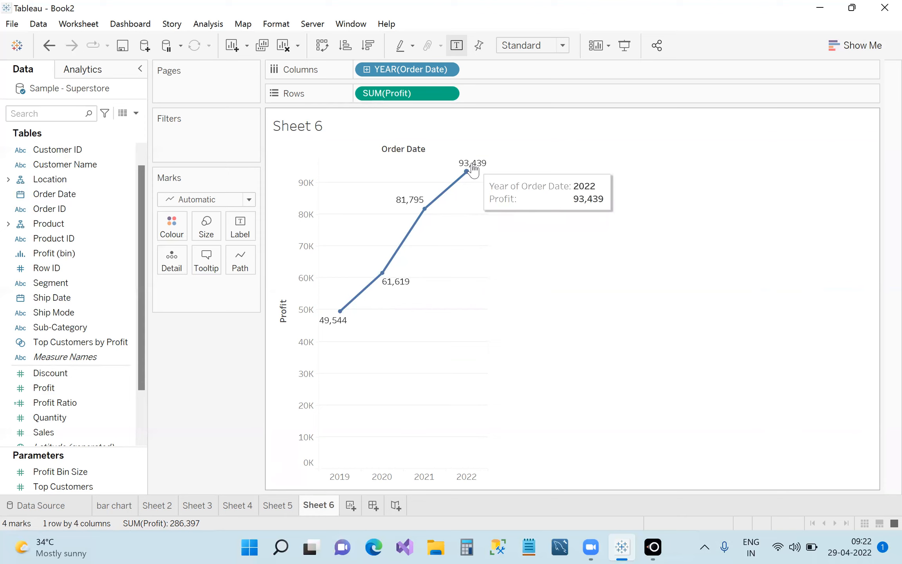
{"action": "mouse_move", "coordinate": [397, 285]}
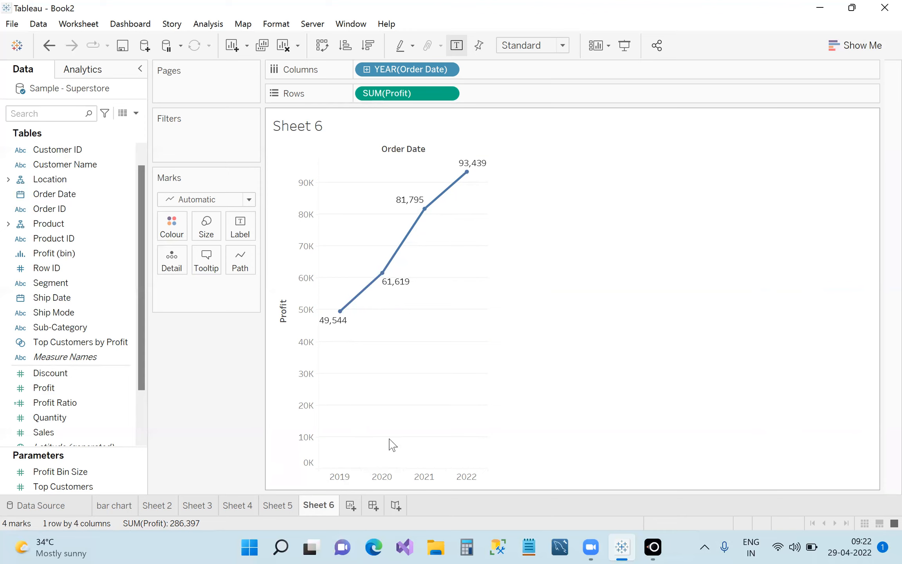
Remove the year of Order Date from Columns on Sheet 6 and check the Order Date values in the data source
{"action": "left_click_drag", "start_coordinate": [403, 69], "coordinate": [242, 378]}
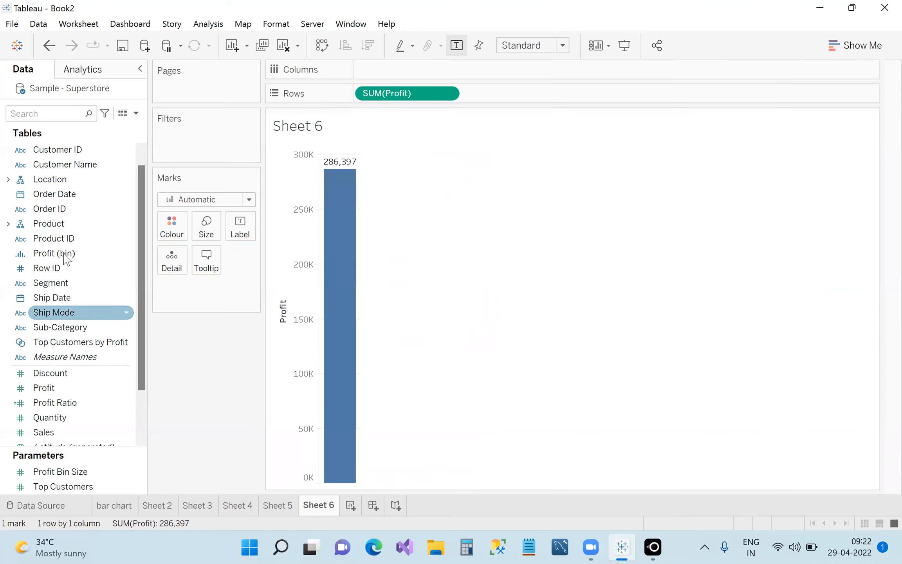
{"action": "left_click", "coordinate": [72, 505]}
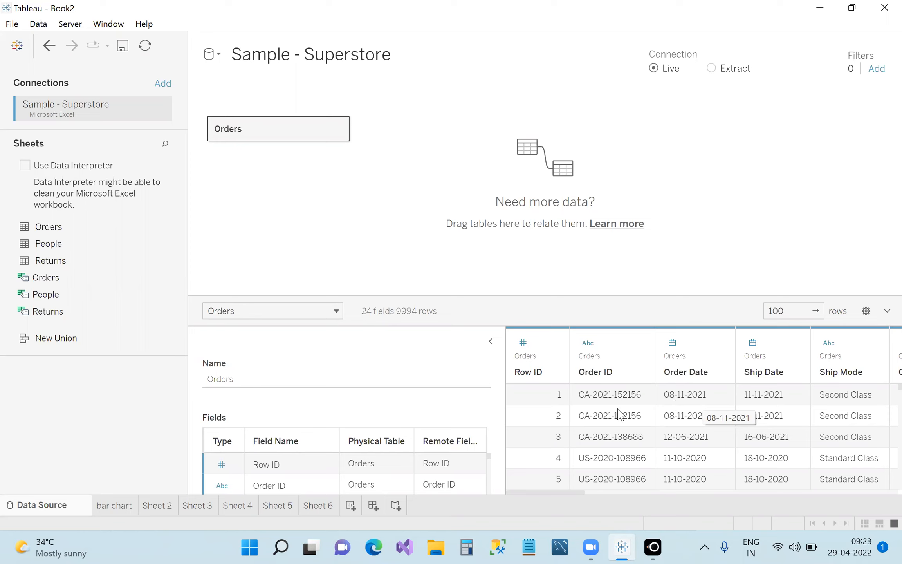
{"action": "left_click", "coordinate": [318, 505]}
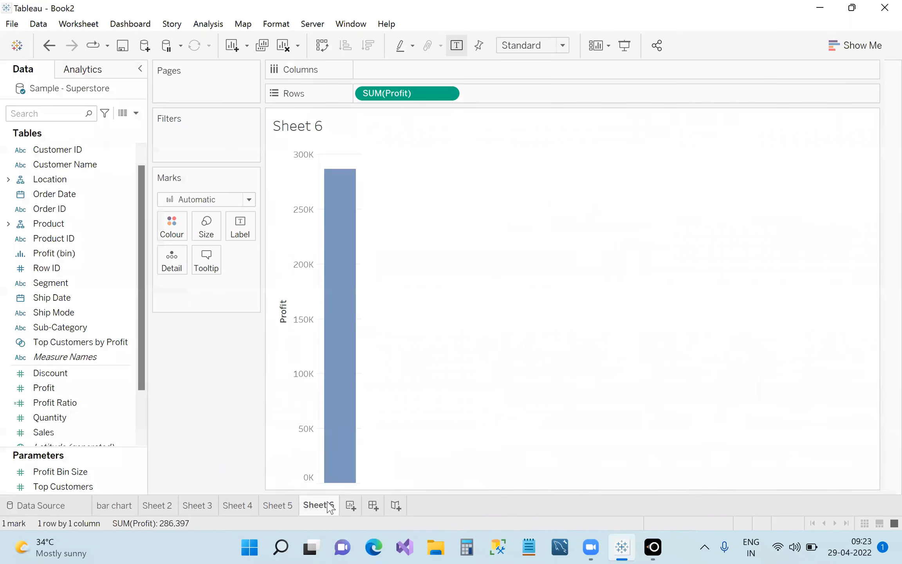
Add Order Date back to Columns on Sheet 6 to plot profit by year
{"action": "left_click", "coordinate": [67, 194]}
{"action": "left_click_drag", "start_coordinate": [67, 194], "coordinate": [379, 77]}
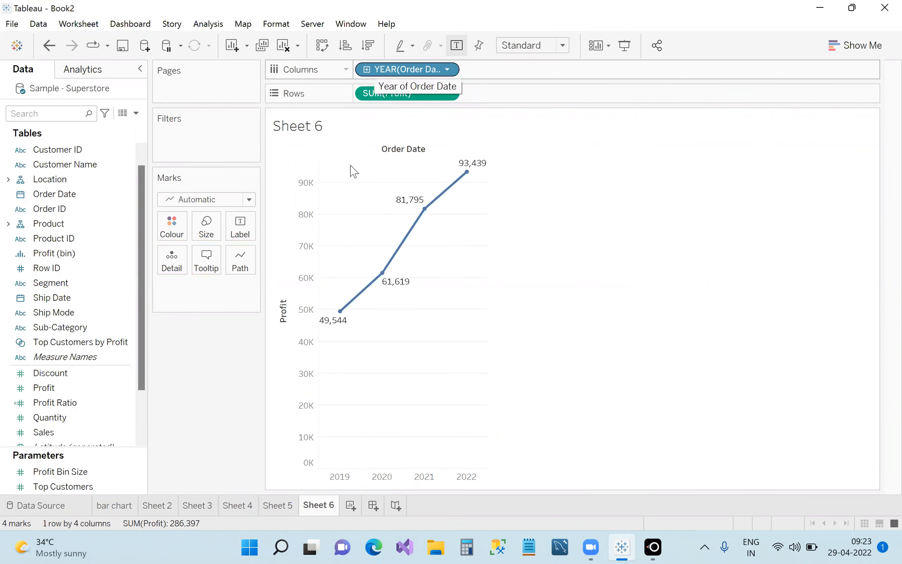
Look at the Orders data source again and compare the Order Date and Ship Date fields on Sheet 6
{"action": "left_click", "coordinate": [59, 509]}
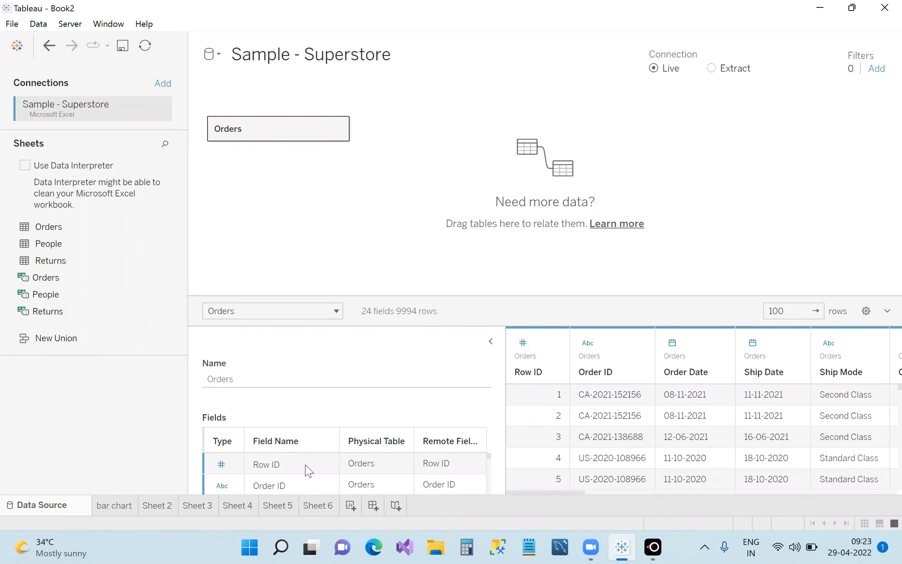
{"action": "left_click", "coordinate": [318, 505]}
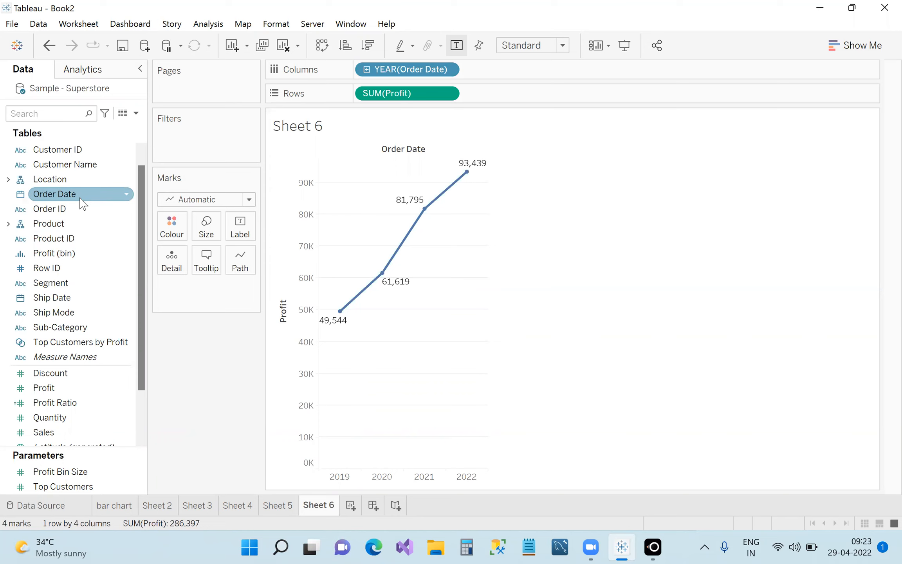
{"action": "left_click", "coordinate": [56, 301]}
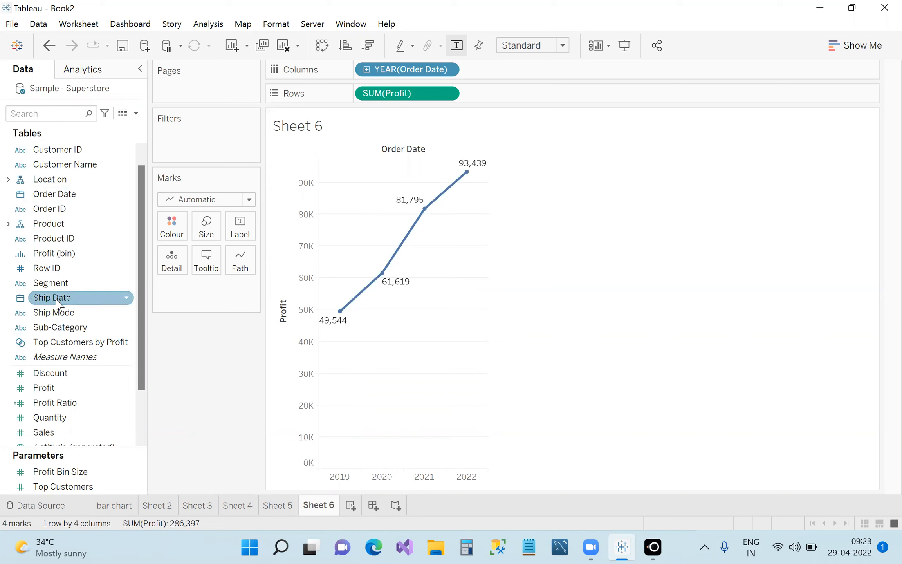
{"action": "left_click_drag", "start_coordinate": [56, 301], "coordinate": [243, 340]}
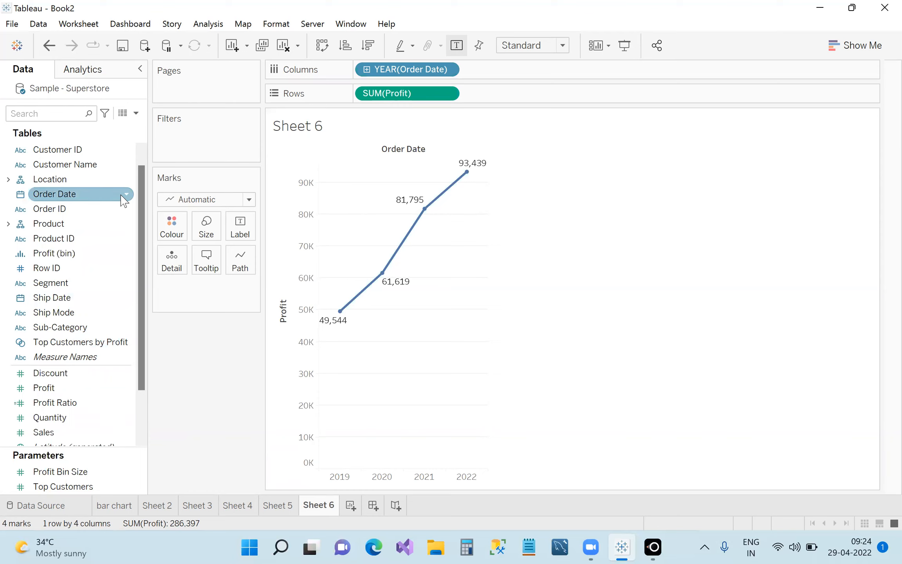
{"action": "left_click_drag", "start_coordinate": [124, 200], "coordinate": [427, 71]}
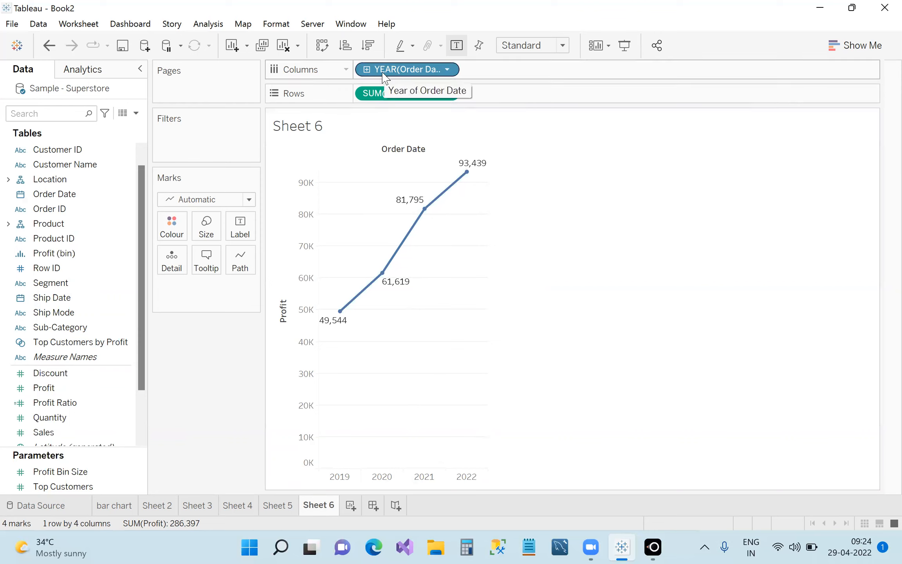
Review the date level options of Order Date in Columns and set it to the discrete Quarter
{"action": "left_click", "coordinate": [448, 70]}
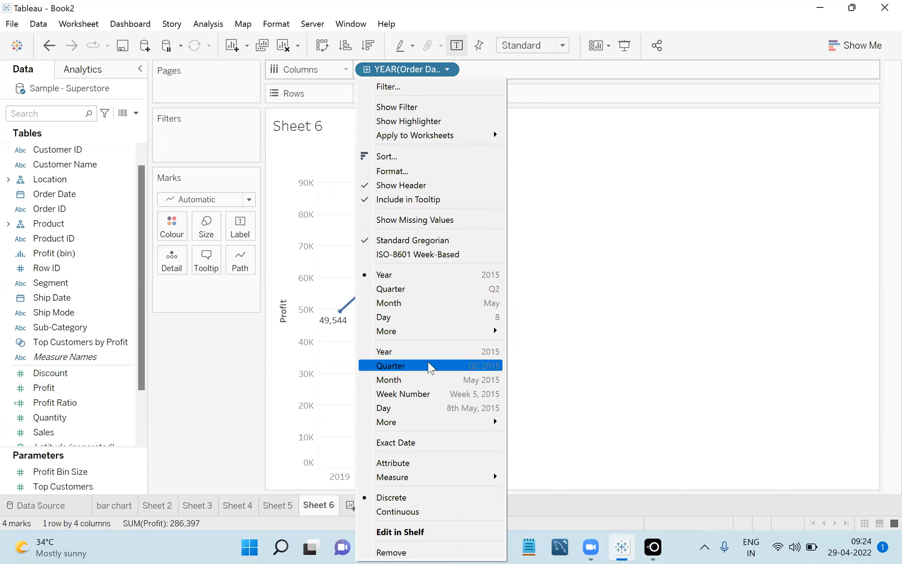
{"action": "mouse_move", "coordinate": [411, 332]}
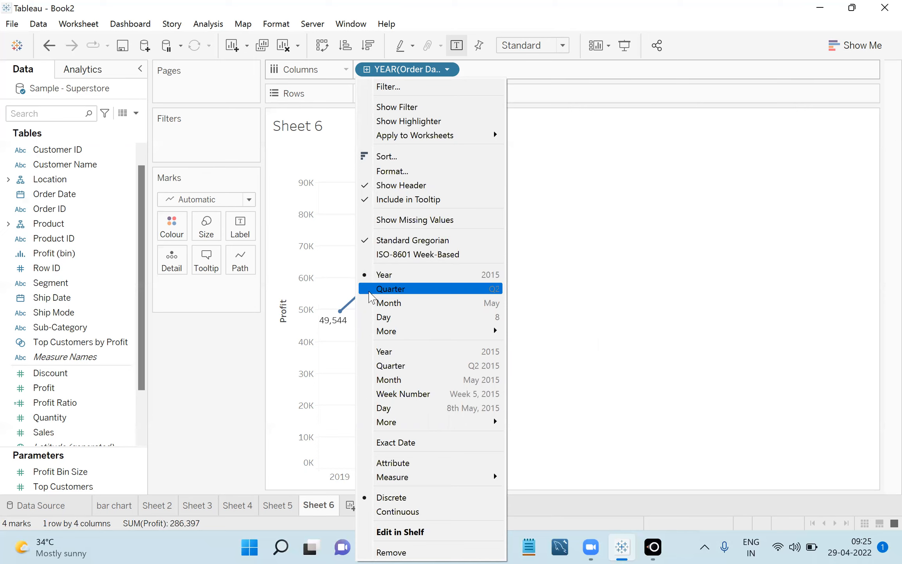
{"action": "left_click", "coordinate": [388, 289]}
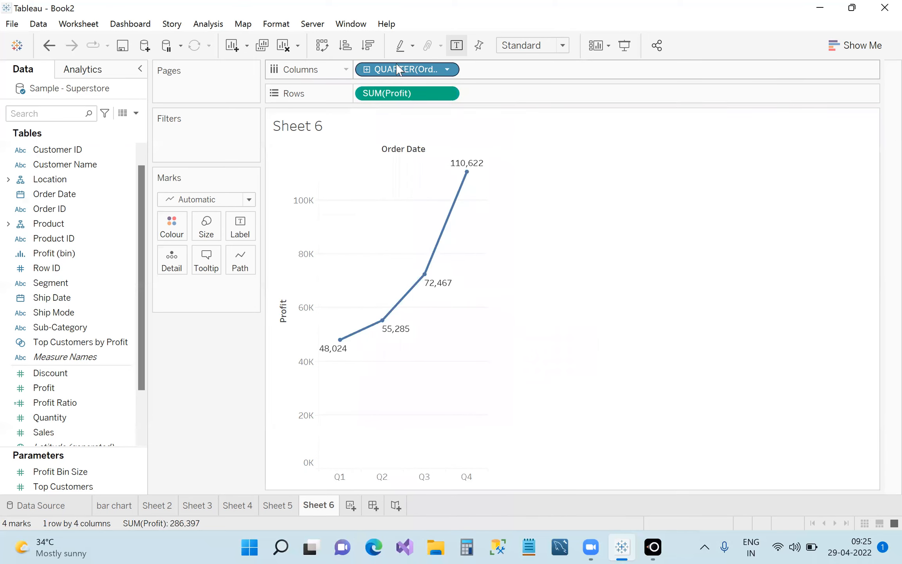
Set Order Date in Columns to the continuous Year level and review its date options again
{"action": "left_click", "coordinate": [447, 69]}
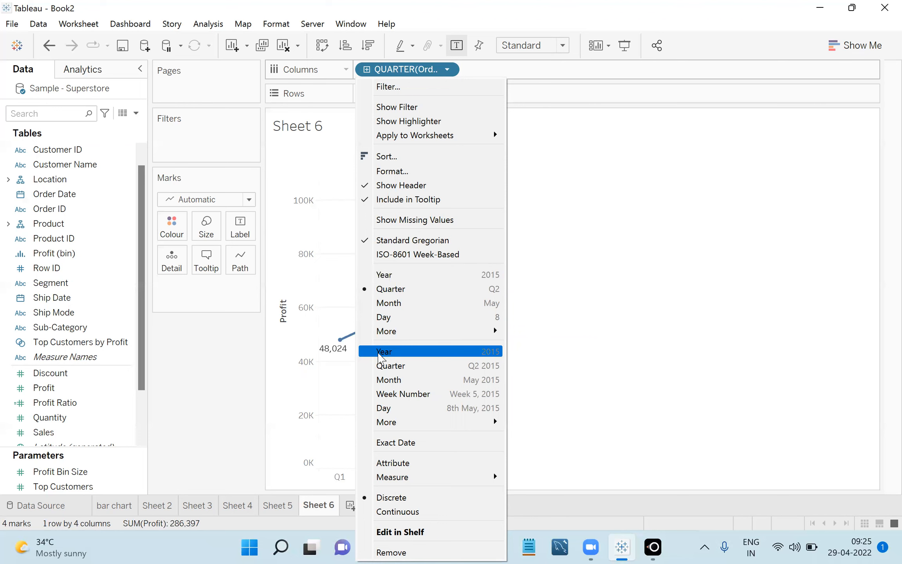
{"action": "left_click", "coordinate": [380, 351]}
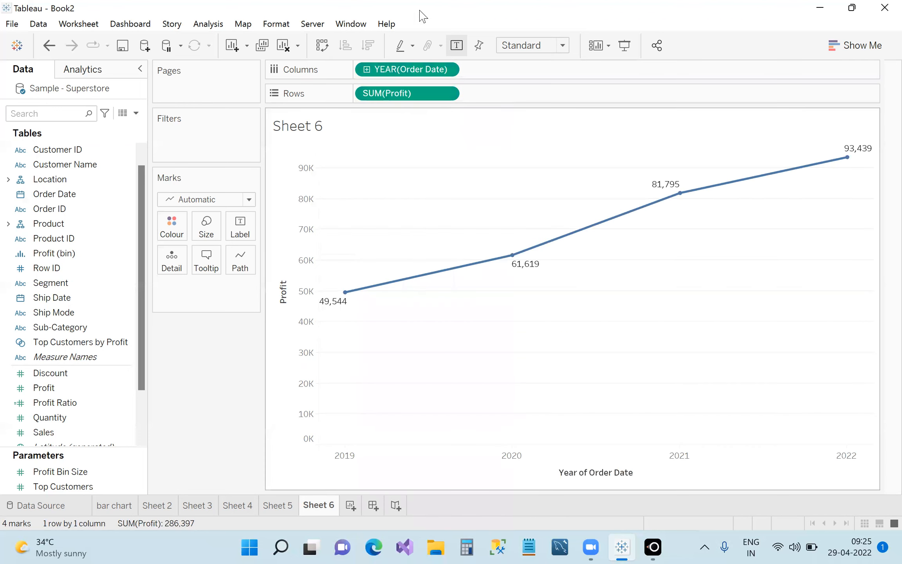
{"action": "left_click", "coordinate": [447, 69]}
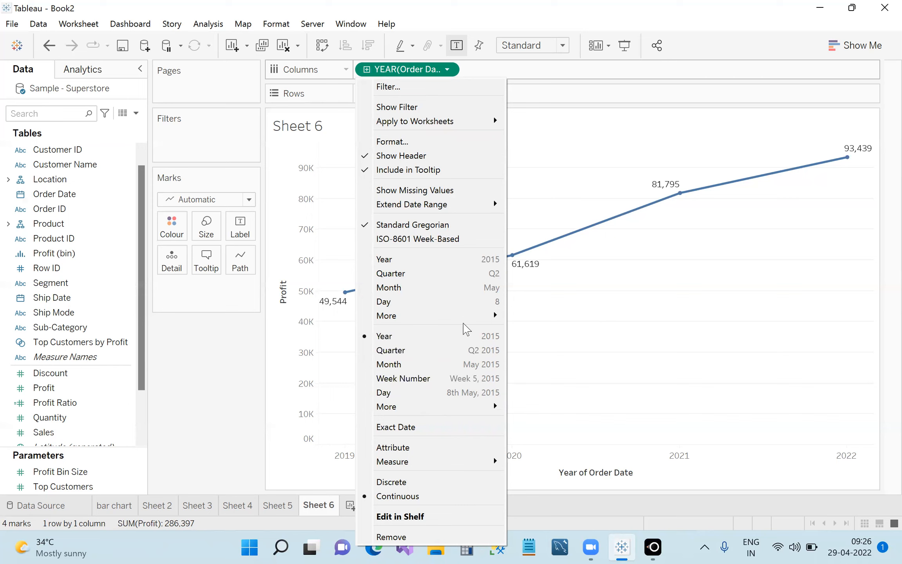
{"action": "mouse_move", "coordinate": [479, 319]}
{"action": "left_click", "coordinate": [55, 505]}
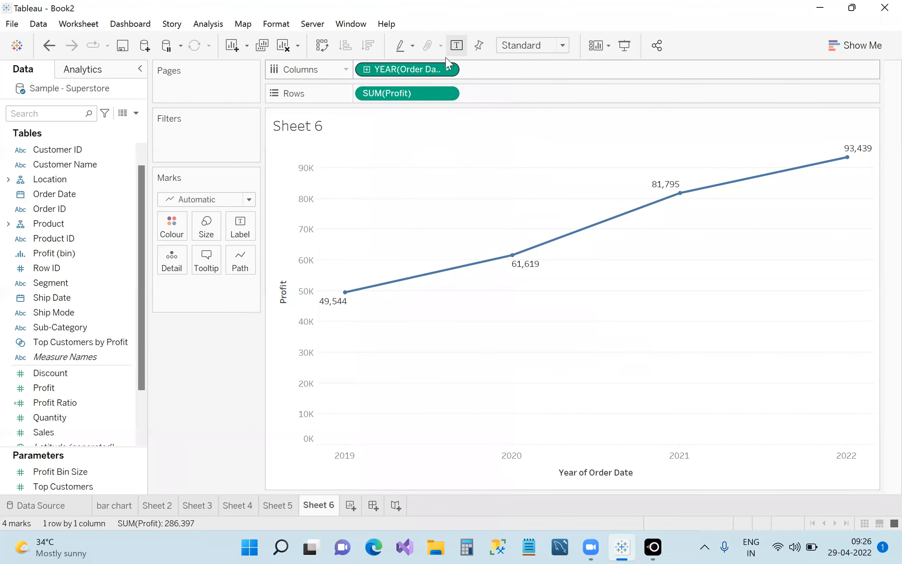
Set Order Date in Columns to Exact Date and inspect the tooltips of the daily profit points
{"action": "left_click", "coordinate": [447, 70]}
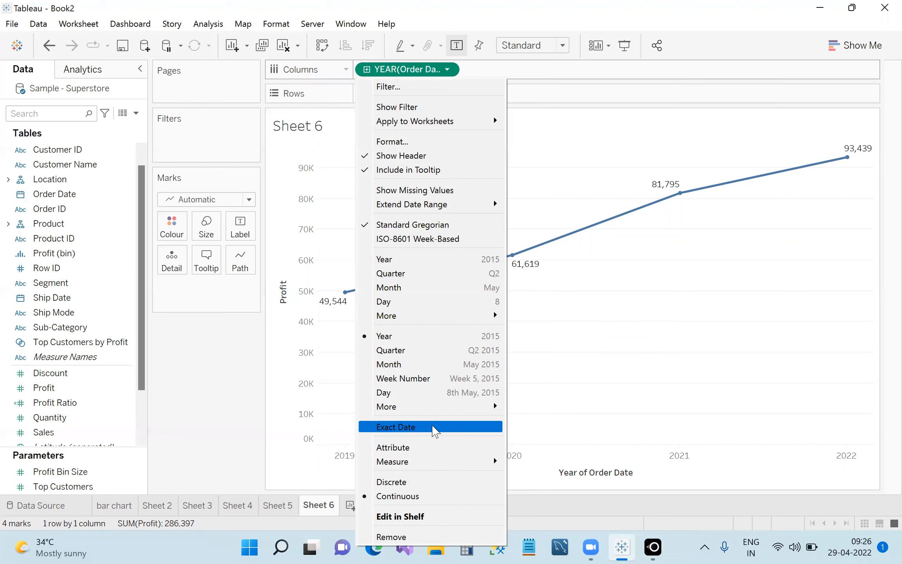
{"action": "left_click", "coordinate": [434, 428]}
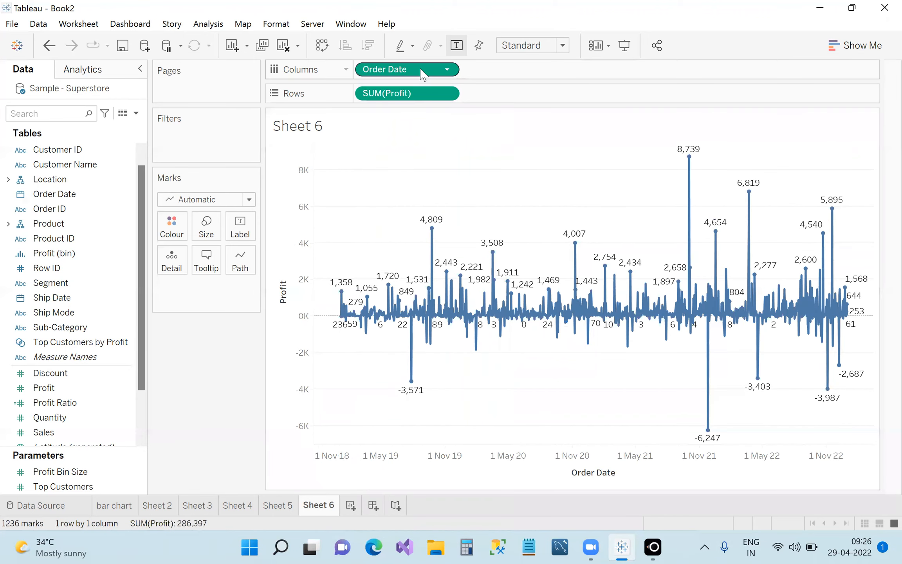
{"action": "mouse_move", "coordinate": [344, 310]}
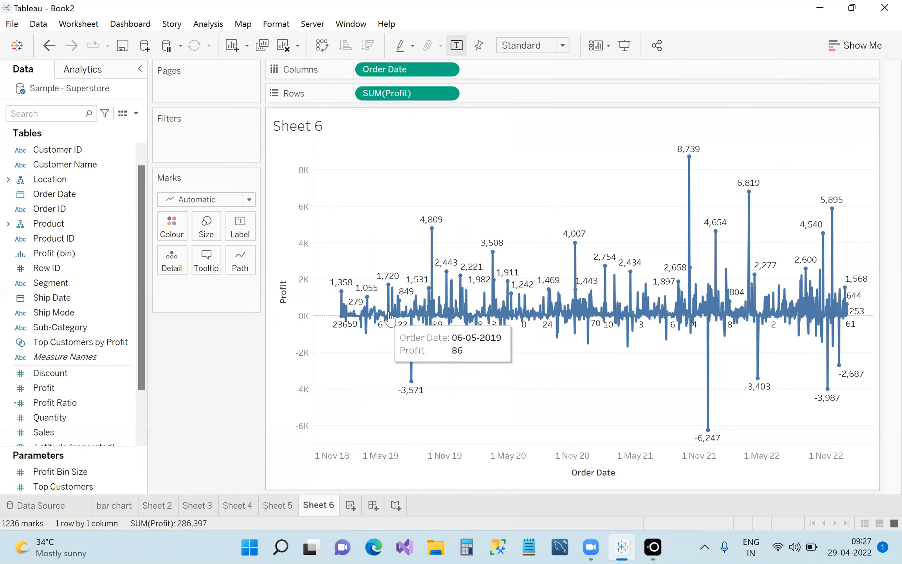
Convert the exact Order Date in Columns to discrete and compare the first daily points with the Orders data source
{"action": "left_click", "coordinate": [446, 69]}
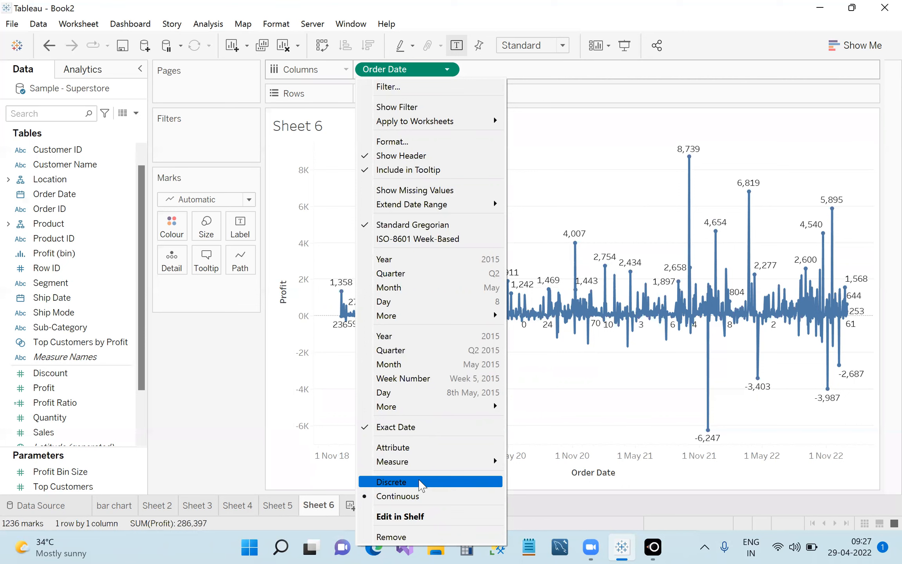
{"action": "left_click", "coordinate": [391, 482]}
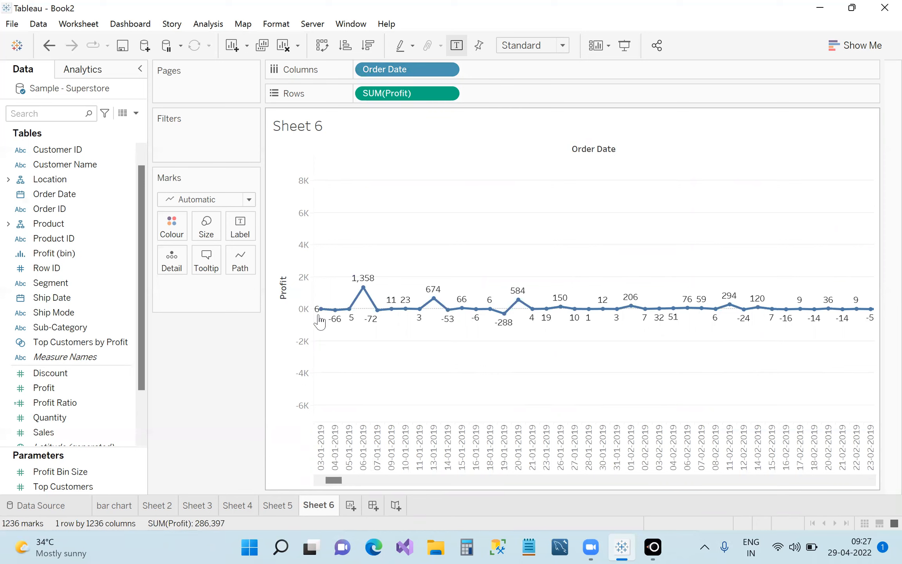
{"action": "mouse_move", "coordinate": [319, 313]}
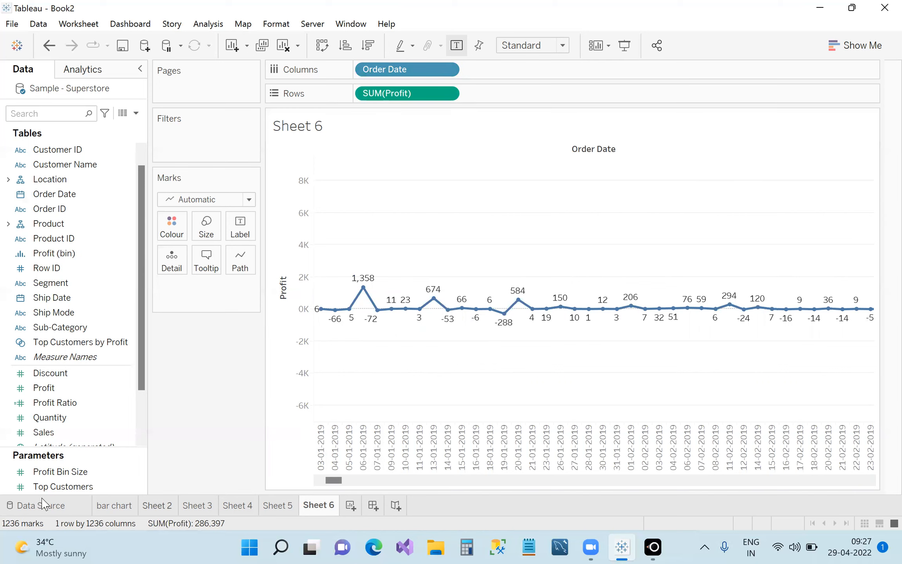
{"action": "left_click", "coordinate": [69, 511]}
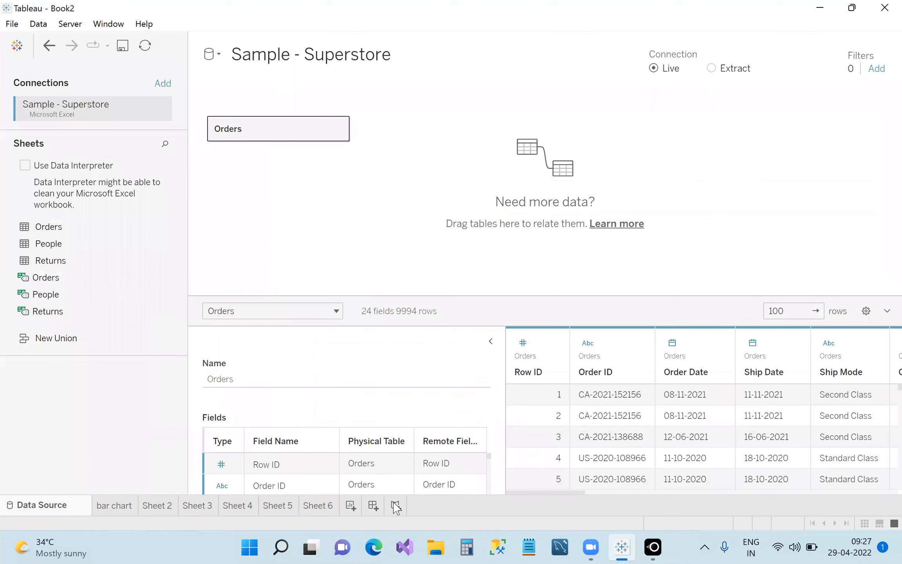
{"action": "left_click", "coordinate": [315, 506]}
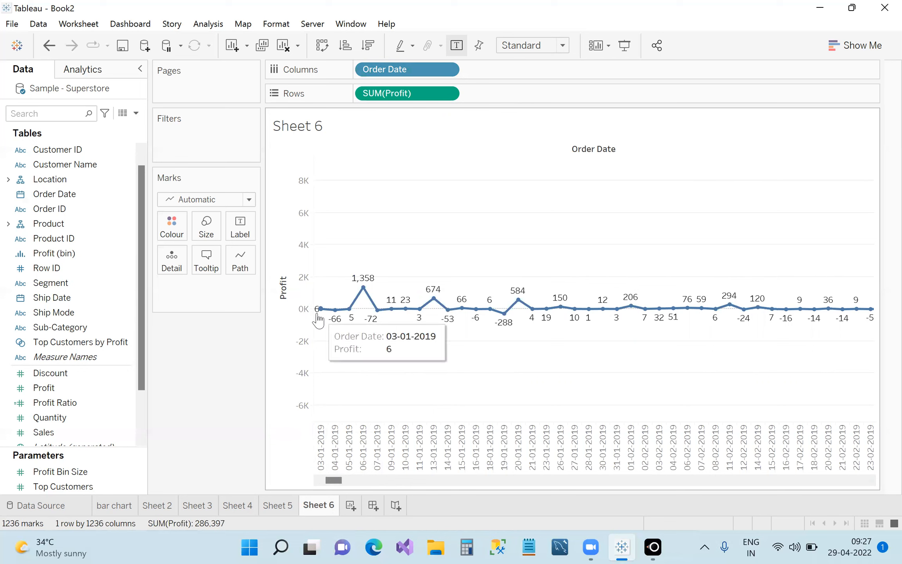
Compare the exact Order Date in Columns as continuous and discrete, inspecting the daily profit peak's tooltip and ending on discrete
{"action": "left_click", "coordinate": [453, 69]}
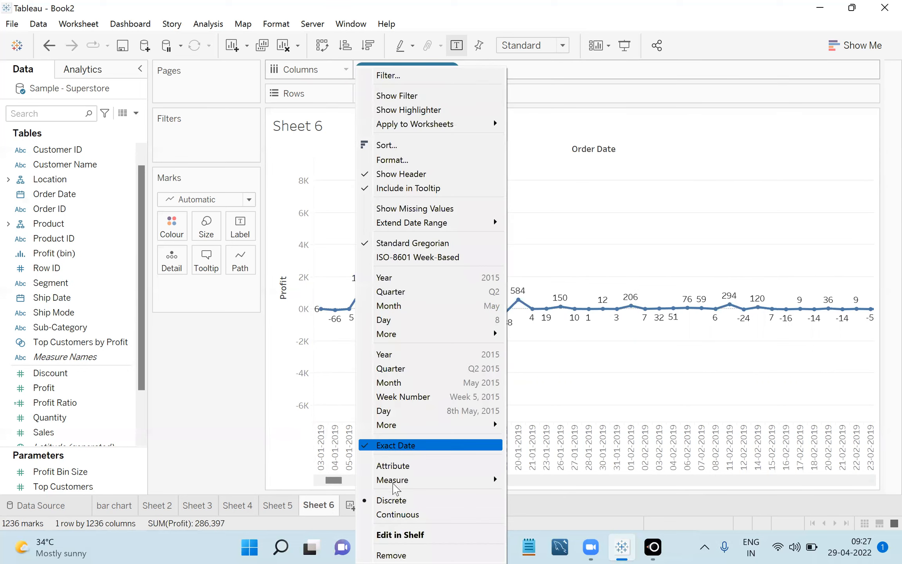
{"action": "left_click", "coordinate": [399, 516]}
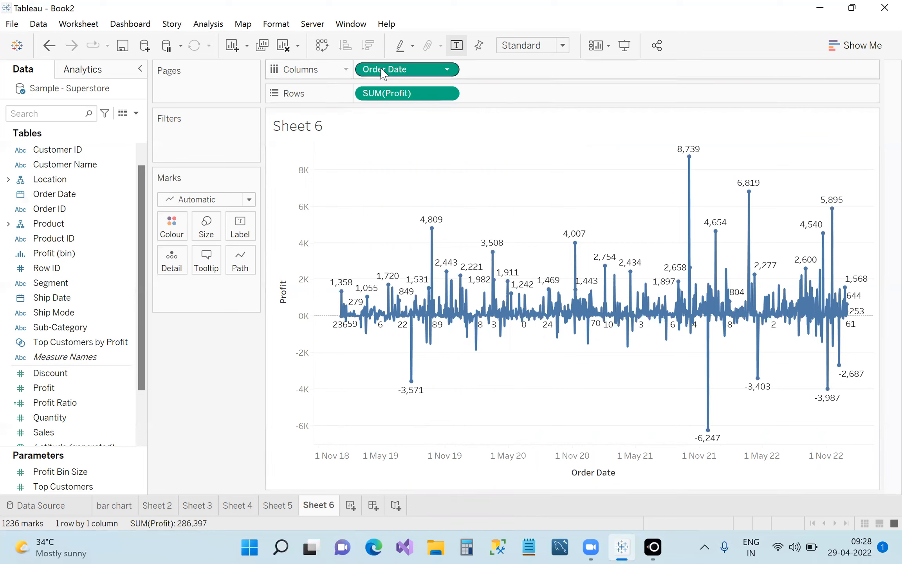
{"action": "left_click_drag", "start_coordinate": [402, 74], "coordinate": [376, 378]}
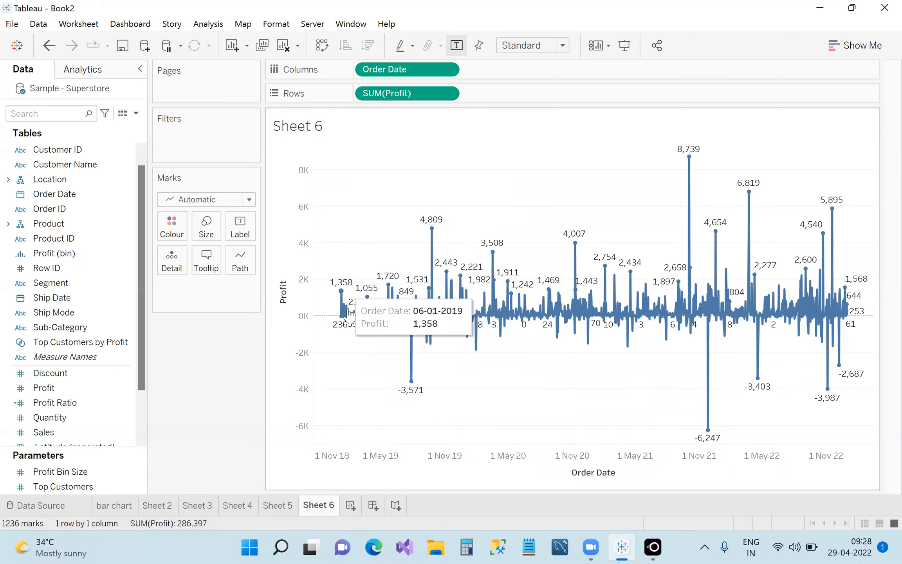
{"action": "left_click", "coordinate": [447, 70]}
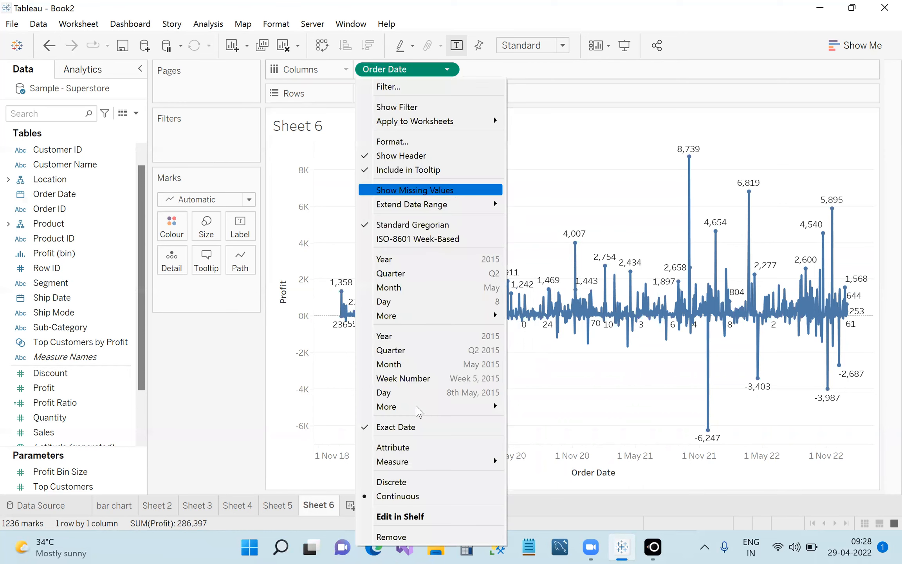
{"action": "left_click", "coordinate": [403, 484]}
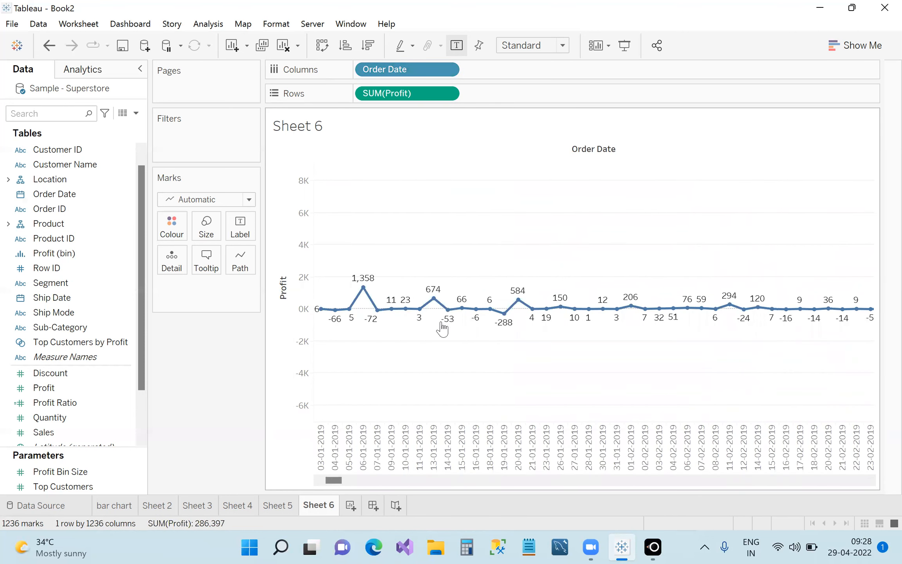
Review the discrete and continuous date level options of Order Date in Columns, including the additional custom levels
{"action": "left_click", "coordinate": [447, 70]}
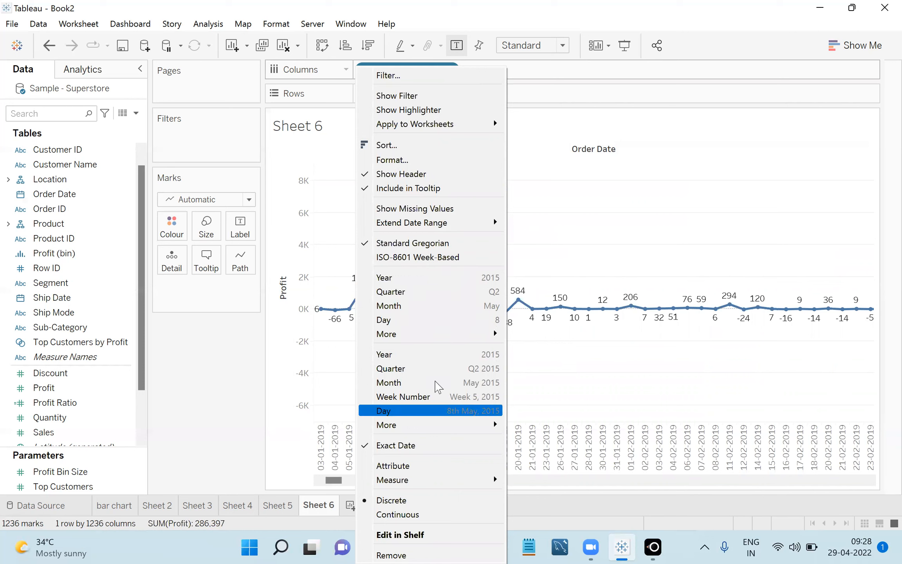
{"action": "mouse_move", "coordinate": [442, 419]}
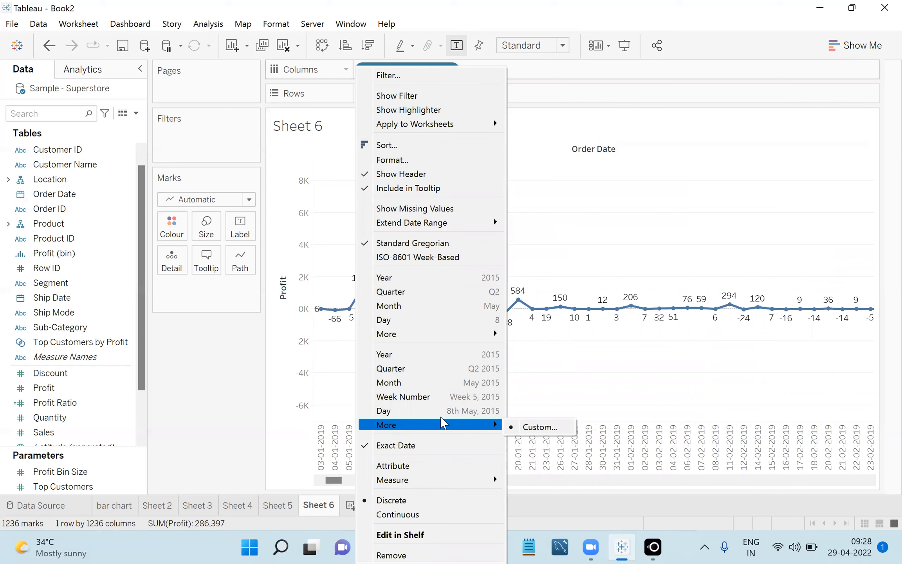
{"action": "left_click", "coordinate": [450, 71]}
{"action": "left_click", "coordinate": [451, 71]}
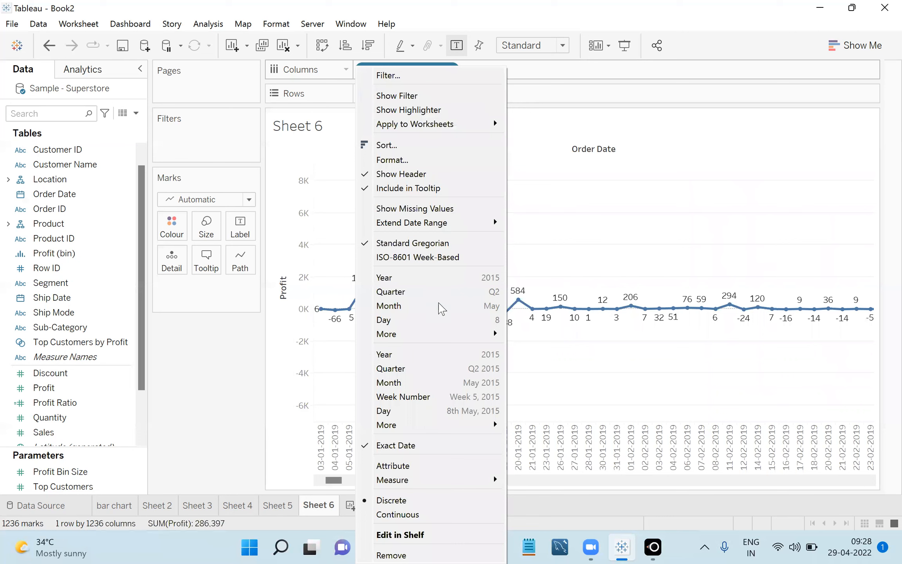
{"action": "mouse_move", "coordinate": [462, 335]}
{"action": "left_click", "coordinate": [680, 138]}
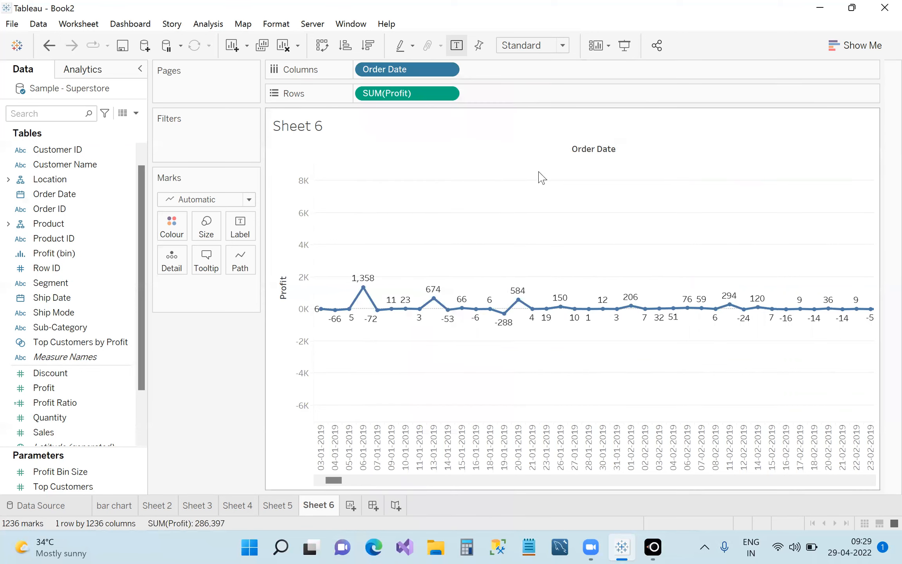
{"action": "left_click", "coordinate": [447, 69]}
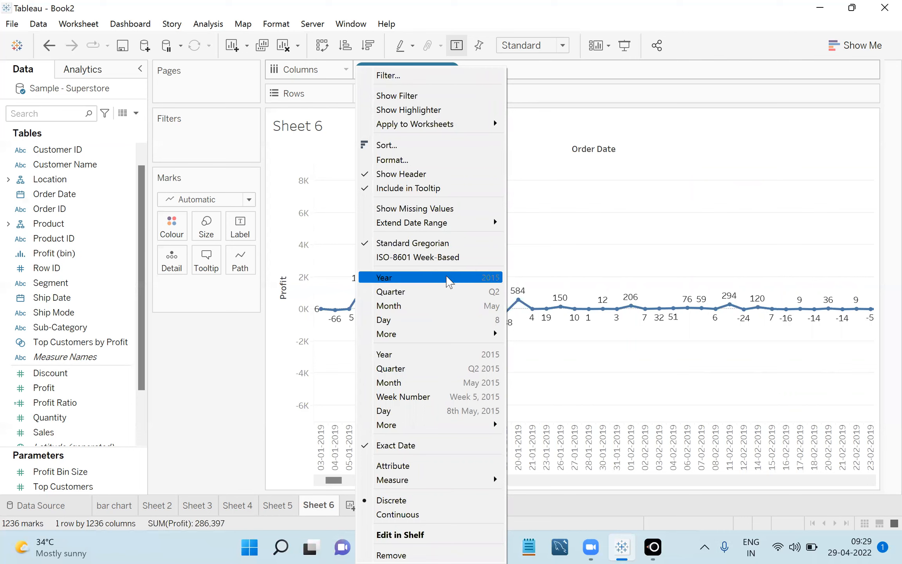
{"action": "mouse_move", "coordinate": [453, 332]}
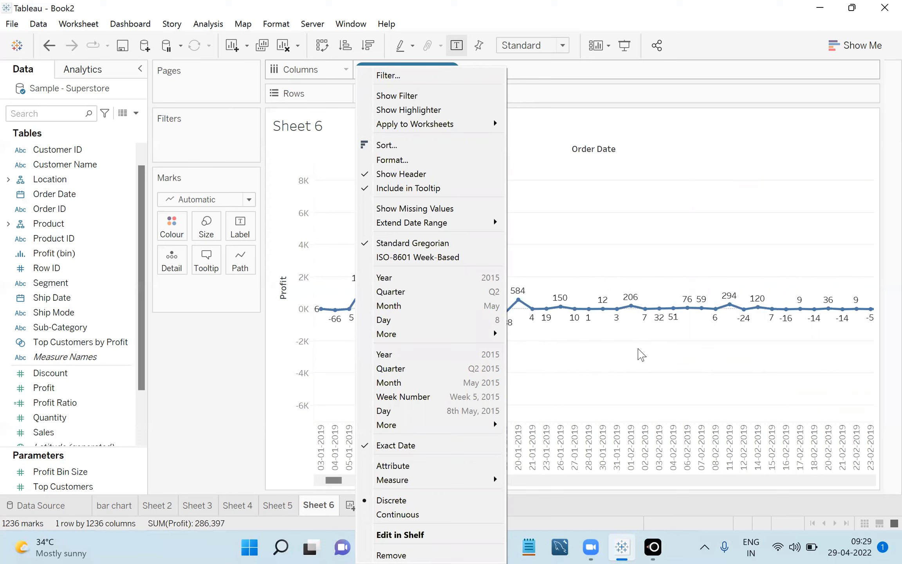
{"action": "left_click", "coordinate": [641, 355]}
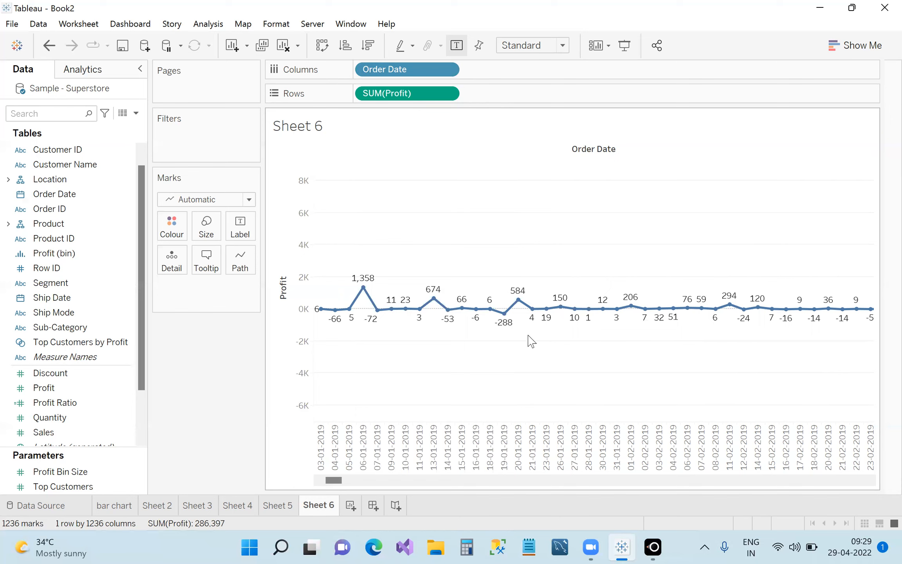
Inspect the tooltips of the January 2019 profit points and check Order Date's discrete and continuous options
{"action": "mouse_move", "coordinate": [346, 320]}
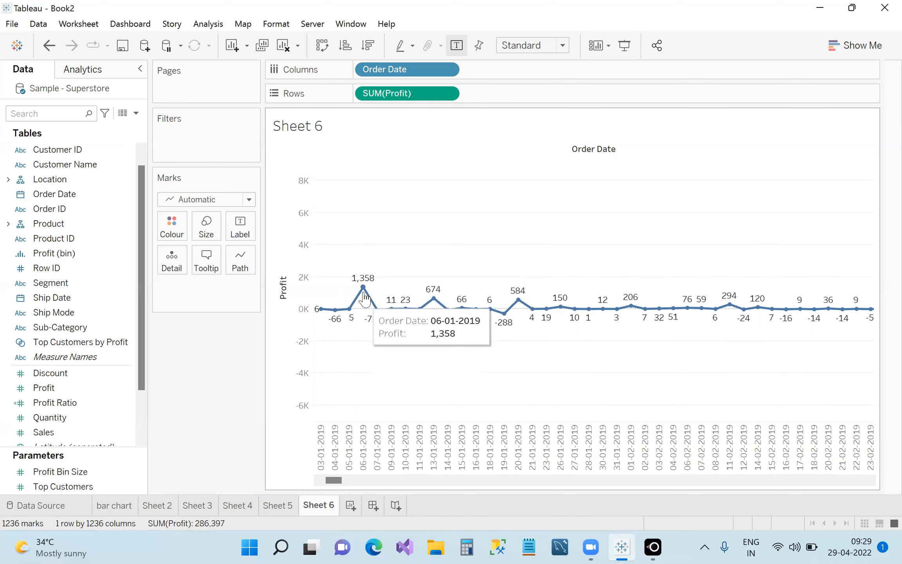
{"action": "mouse_move", "coordinate": [377, 310]}
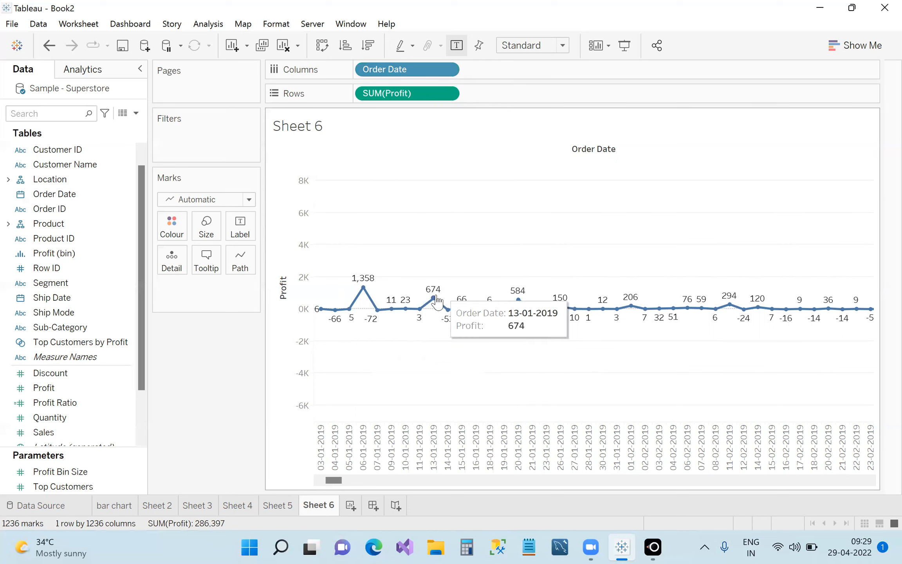
{"action": "mouse_move", "coordinate": [486, 315]}
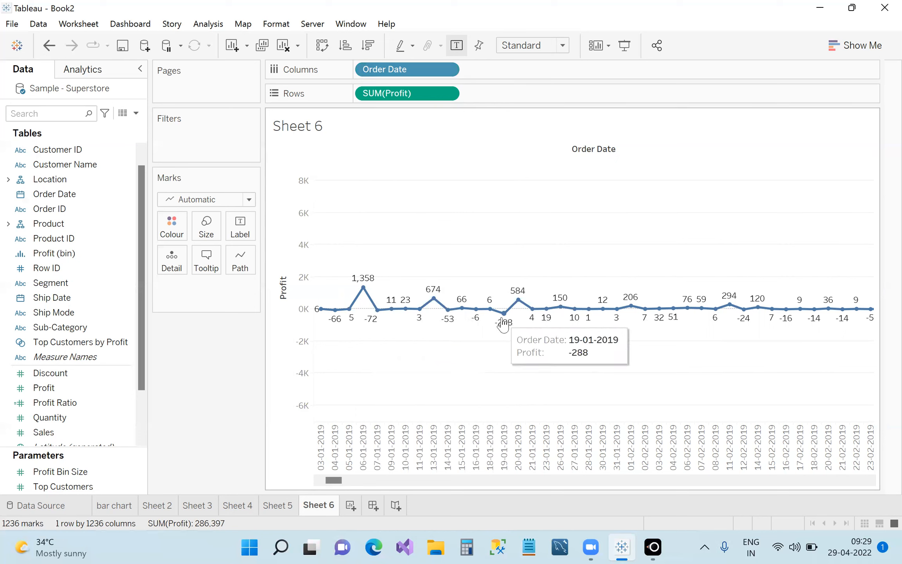
{"action": "left_click", "coordinate": [451, 69]}
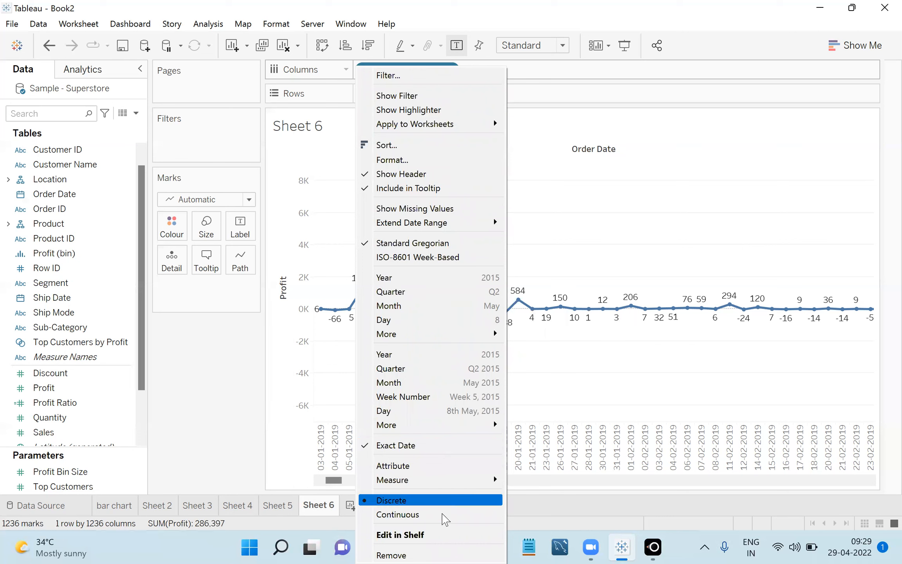
{"action": "left_click", "coordinate": [219, 439]}
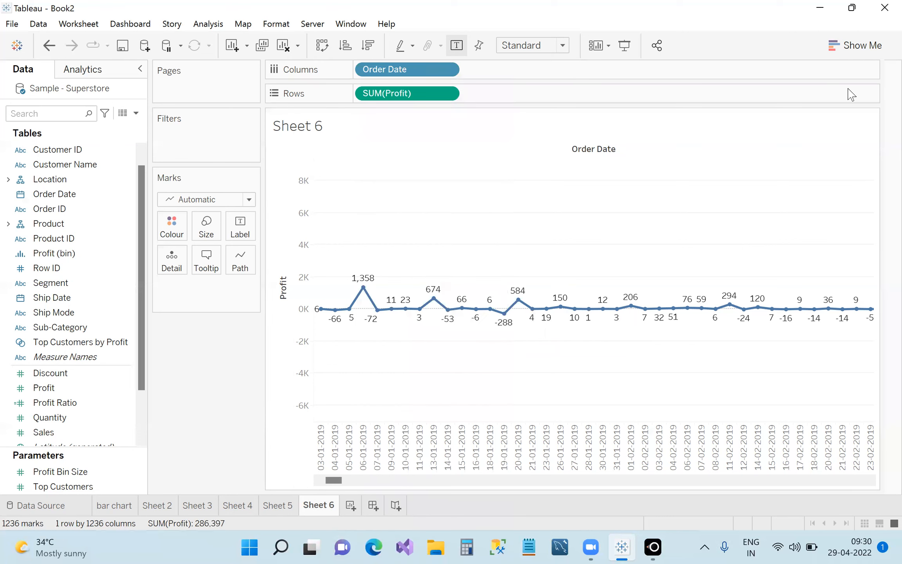
Examine the Show Me requirements for discrete lines against the date options of Order Date in Columns
{"action": "left_click", "coordinate": [841, 54]}
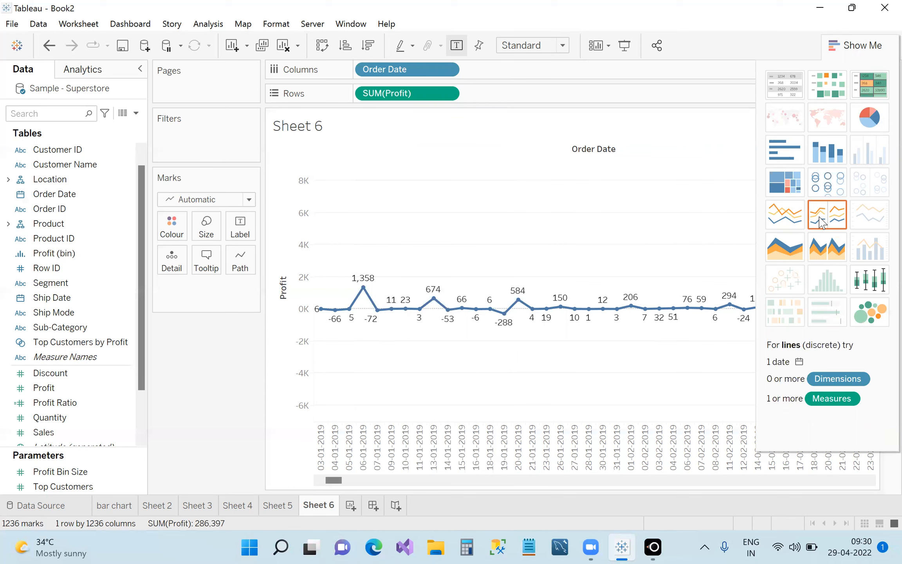
{"action": "left_click", "coordinate": [448, 70]}
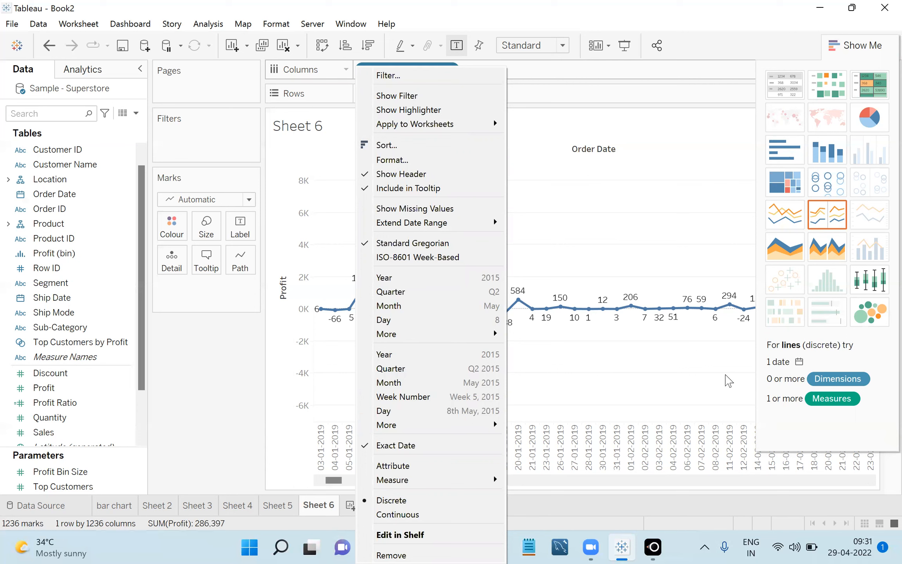
{"action": "left_click", "coordinate": [240, 388]}
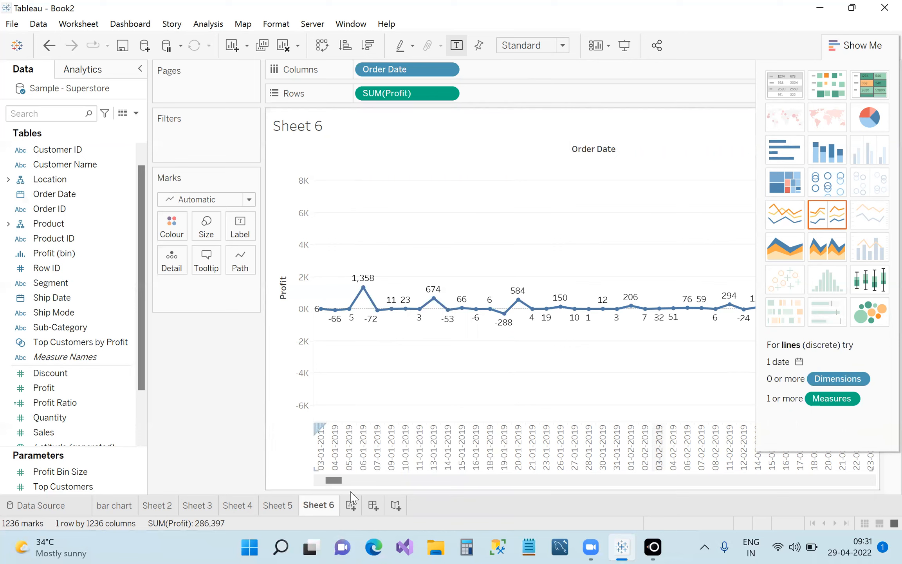
{"action": "left_click", "coordinate": [854, 45]}
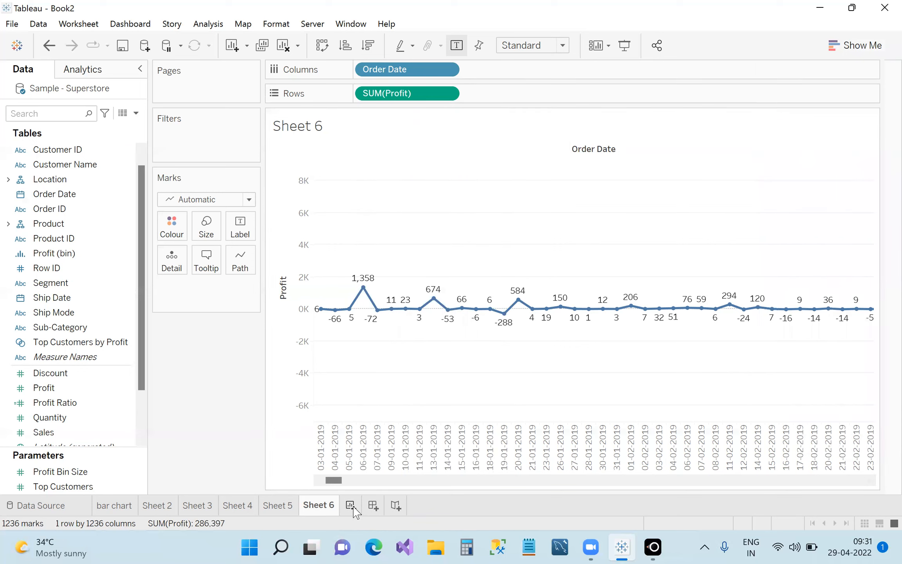
Inspect the tooltips of individual daily points along the discrete profit line
{"action": "mouse_move", "coordinate": [380, 309]}
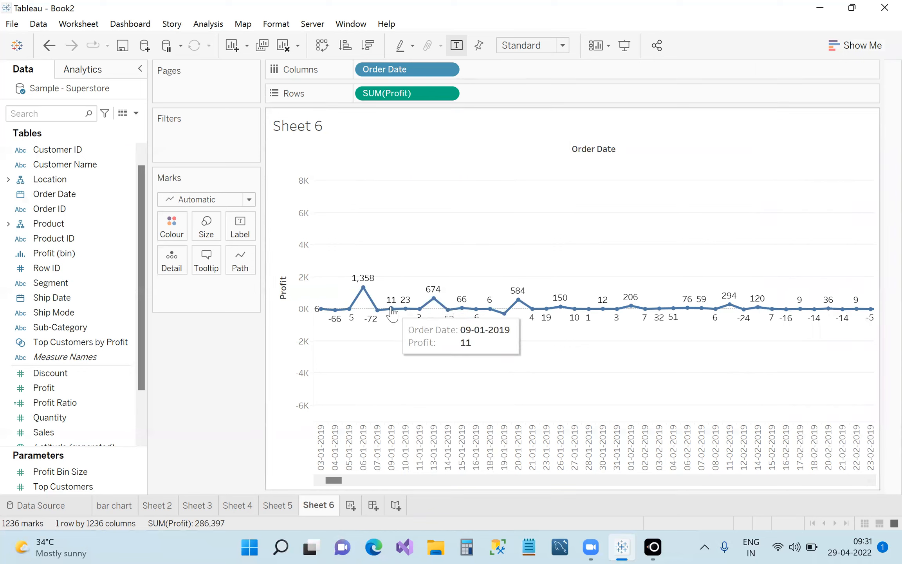
{"action": "mouse_move", "coordinate": [449, 322]}
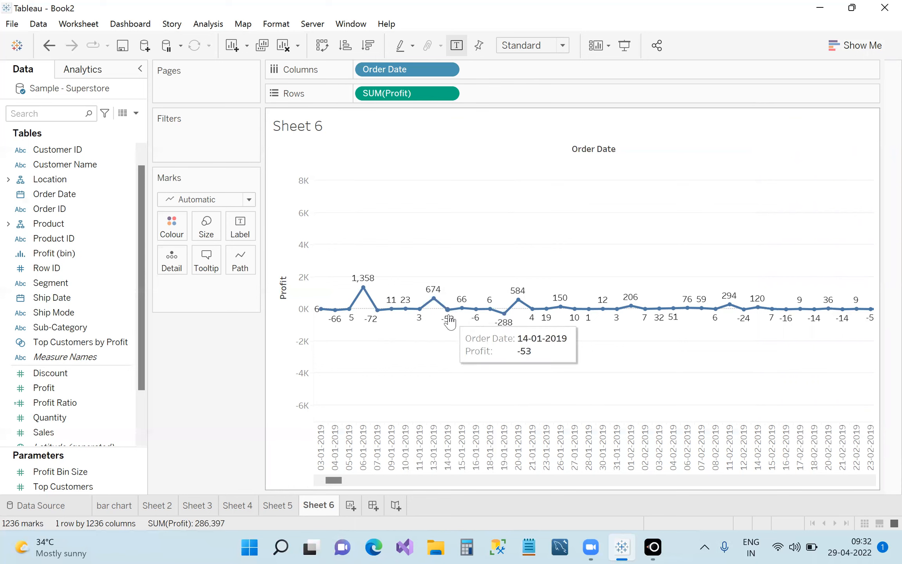
{"action": "mouse_move", "coordinate": [352, 318]}
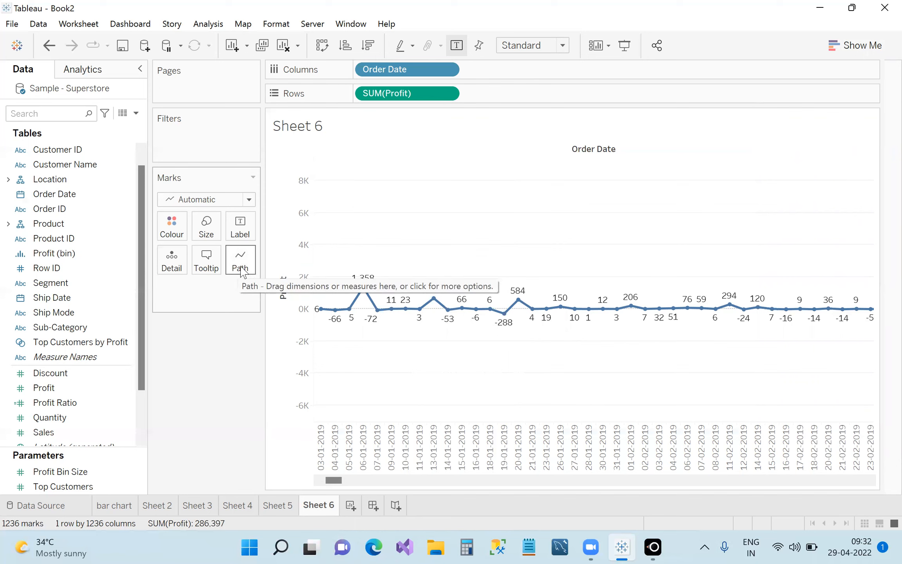
Compare the Area and Line mark types on the daily profit chart and set the marks to Area
{"action": "left_click", "coordinate": [249, 200]}
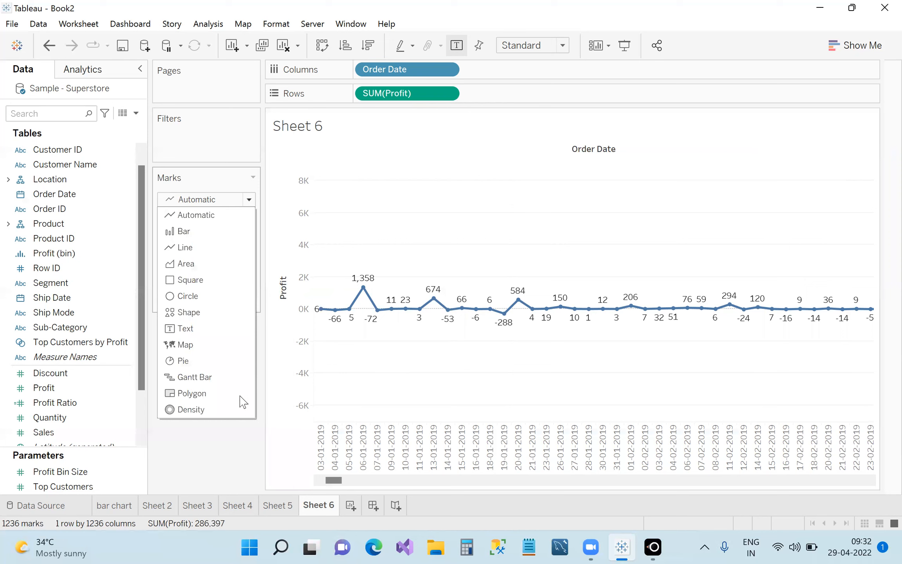
{"action": "left_click", "coordinate": [249, 199]}
{"action": "left_click", "coordinate": [249, 200]}
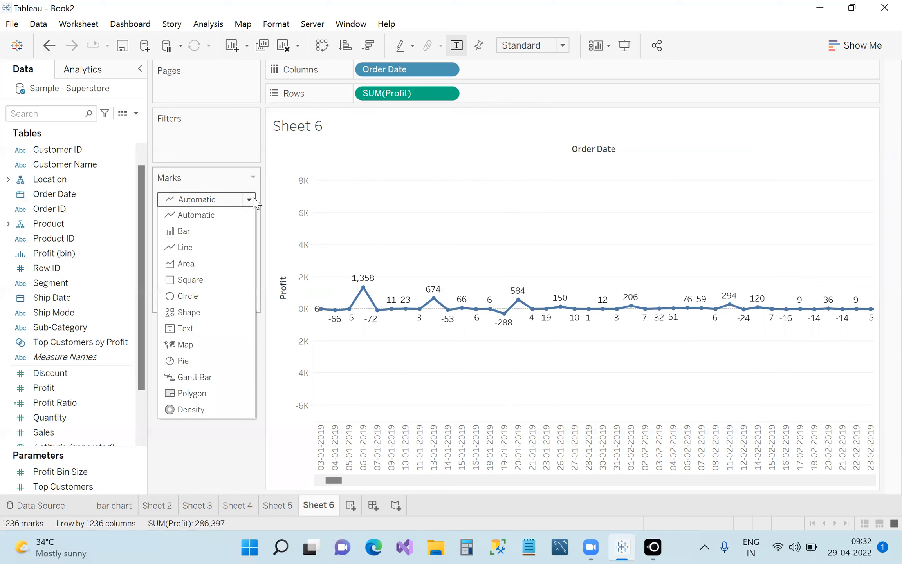
{"action": "left_click", "coordinate": [216, 269]}
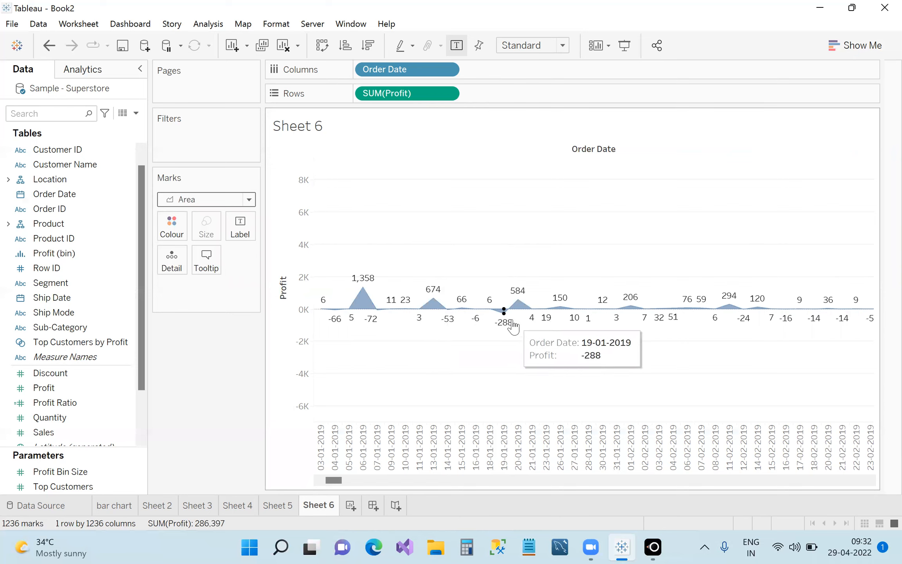
{"action": "left_click", "coordinate": [249, 201]}
{"action": "left_click", "coordinate": [223, 253]}
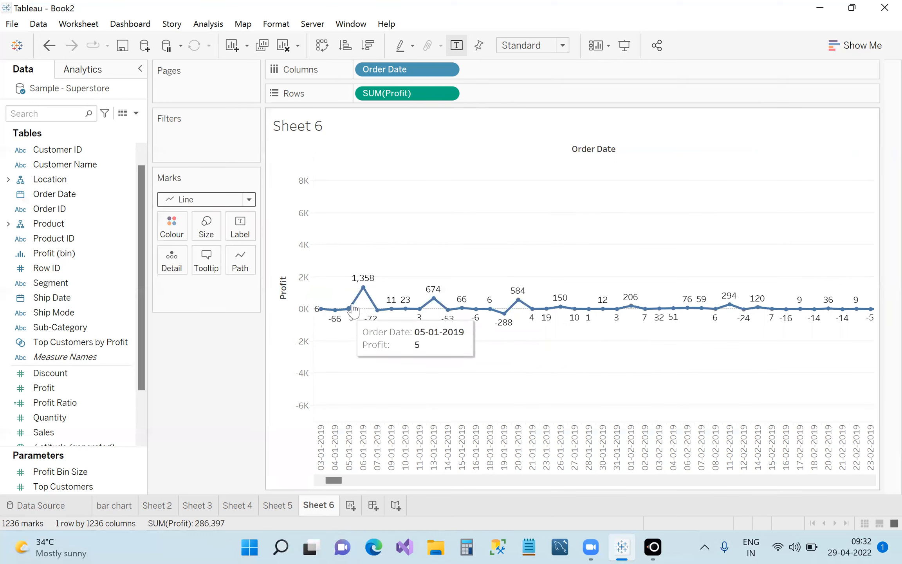
{"action": "left_click", "coordinate": [254, 201]}
{"action": "left_click", "coordinate": [221, 264]}
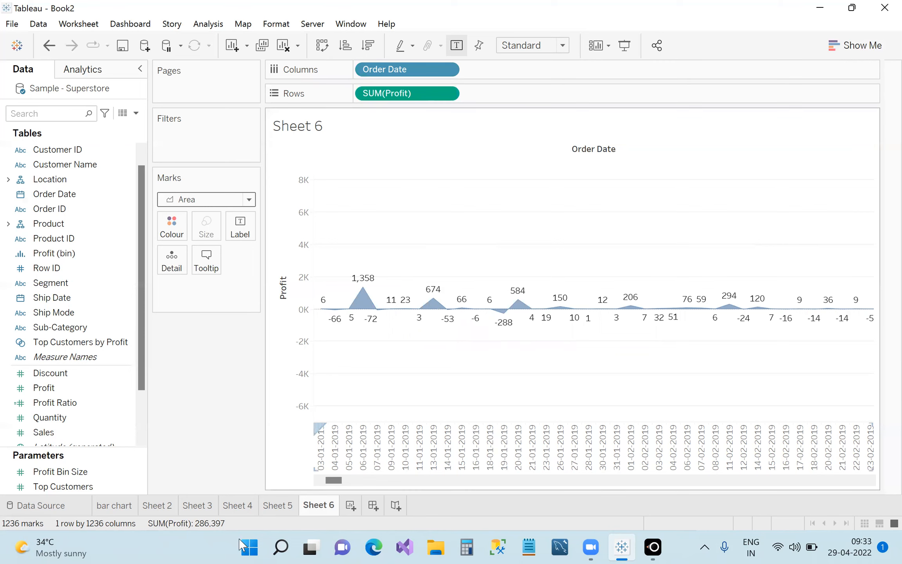
Review how Category is used on the marks of Sheet 2's stacked bar chart and return to Sheet 6
{"action": "left_click", "coordinate": [157, 506]}
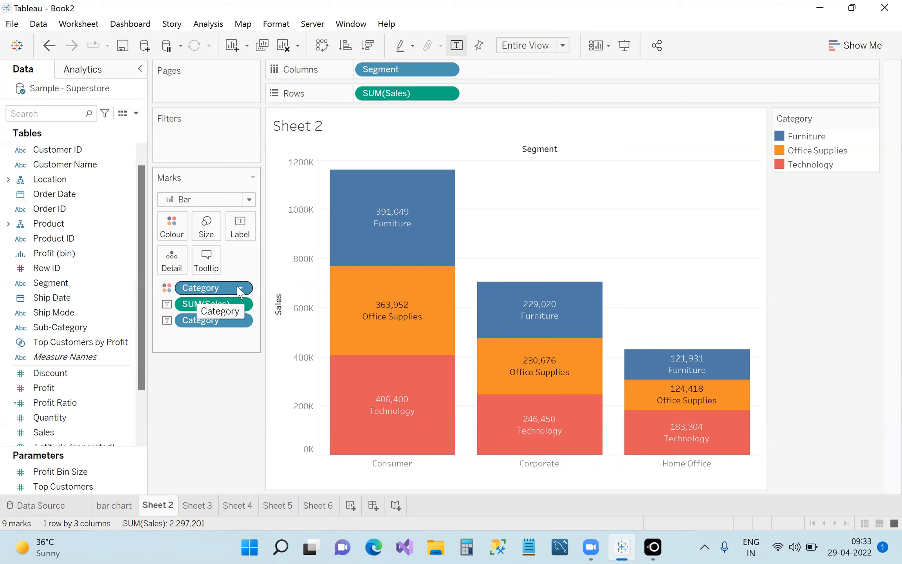
{"action": "left_click", "coordinate": [317, 505]}
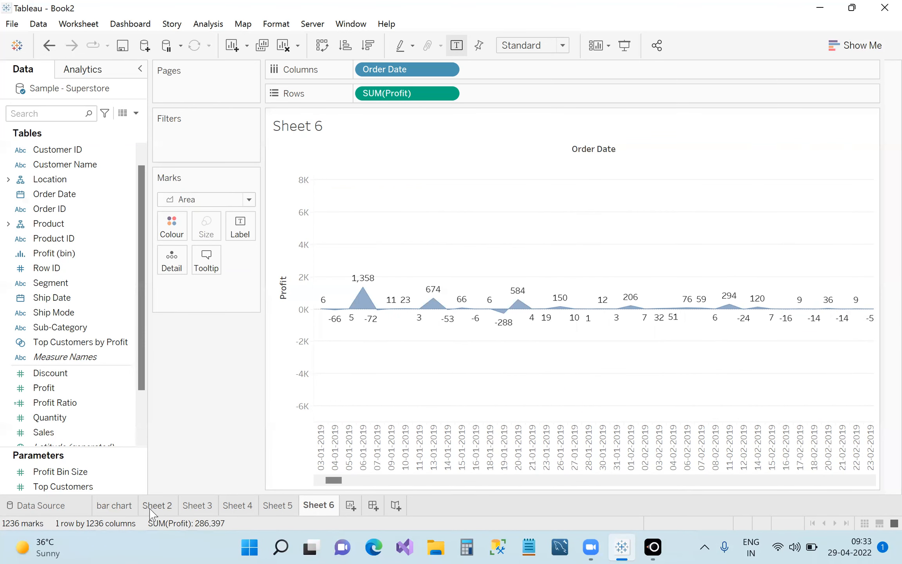
{"action": "mouse_move", "coordinate": [149, 510]}
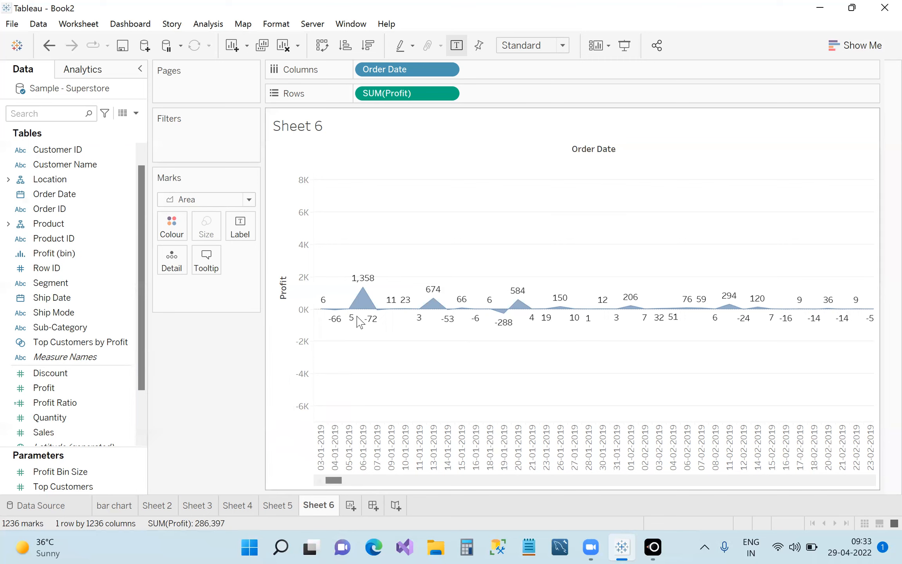
Display the Show Me chart types and colour Sheet 6's profit area chart by Category
{"action": "left_click", "coordinate": [858, 45]}
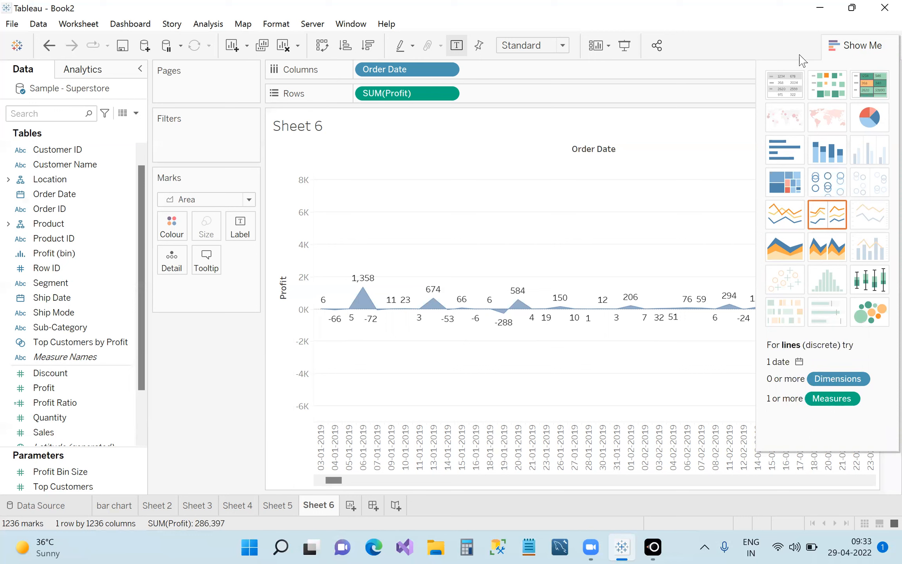
{"action": "mouse_move", "coordinate": [390, 74]}
{"action": "left_mouse_down"}
{"action": "mouse_move", "coordinate": [419, 87]}
{"action": "mouse_move", "coordinate": [391, 70]}
{"action": "left_mouse_up"}
{"action": "mouse_move", "coordinate": [327, 312]}
{"action": "scroll", "coordinate": [103, 182], "scroll_direction": "up", "scroll_amount": 1}
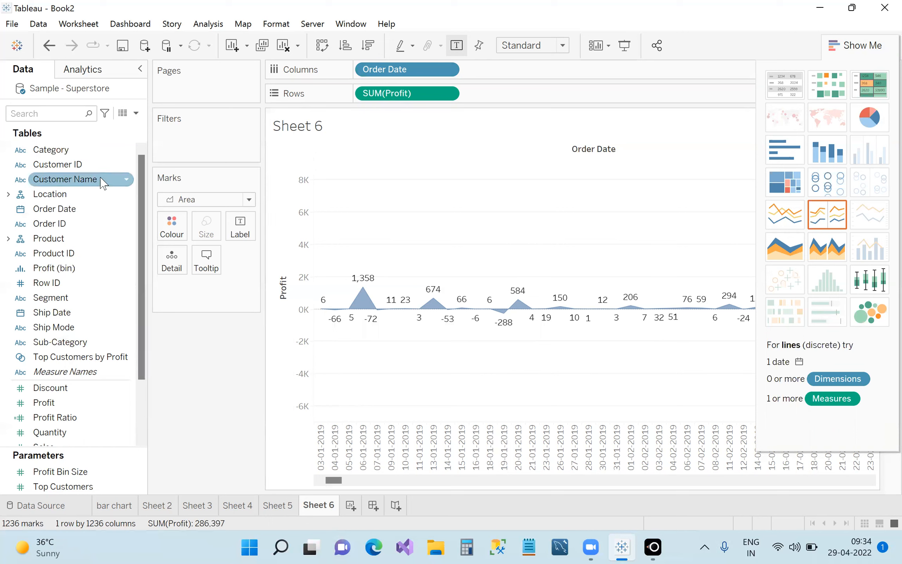
{"action": "left_click_drag", "start_coordinate": [80, 150], "coordinate": [171, 224]}
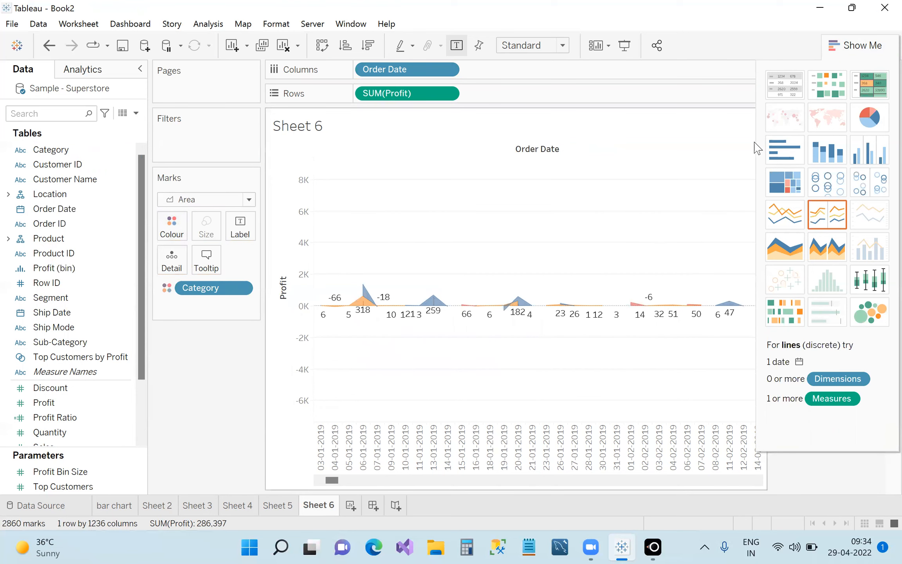
Hide the Show Me chart types and set Sheet 6's mark type to Line
{"action": "left_click", "coordinate": [865, 46]}
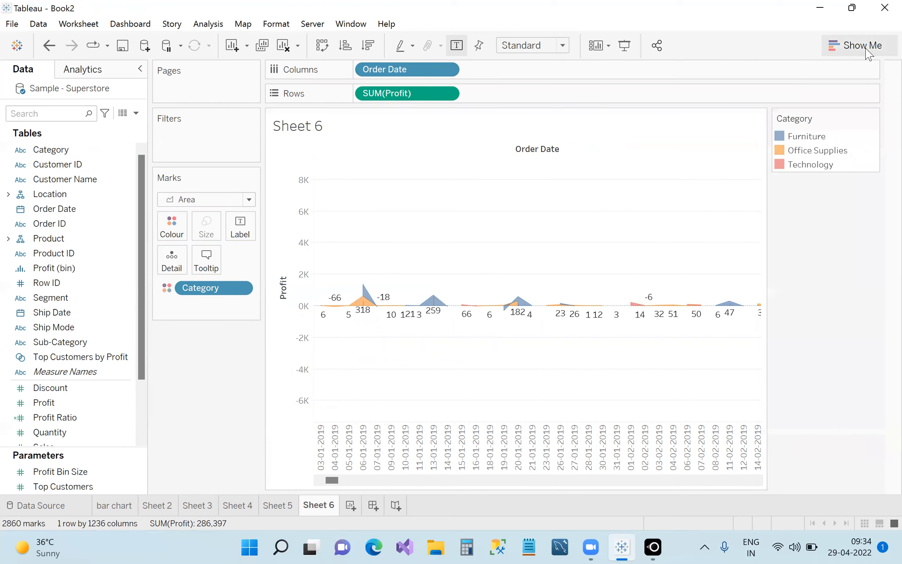
{"action": "left_click", "coordinate": [249, 200]}
{"action": "left_click", "coordinate": [196, 249]}
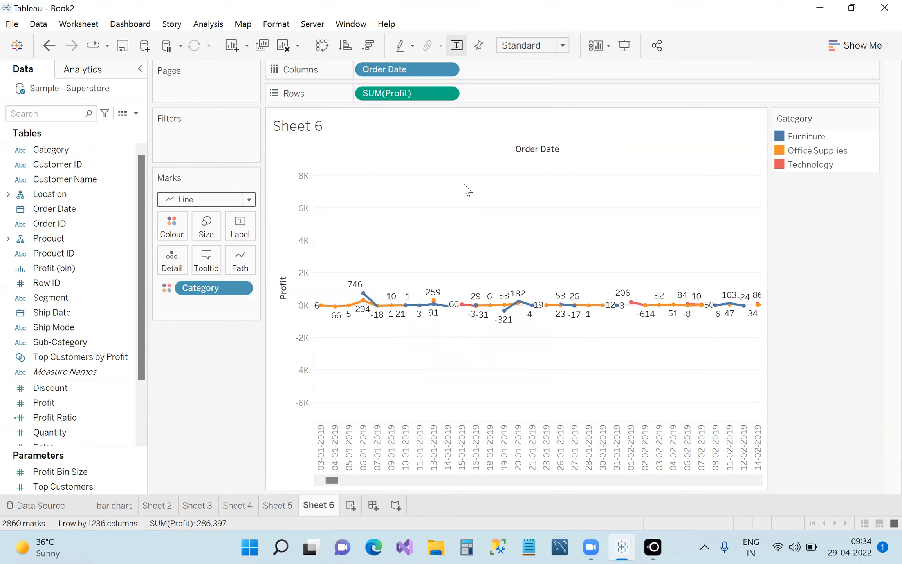
Try splitting Sheet 6's profit lines into separate rows by Category, and return Category to the mark colour
{"action": "left_click_drag", "start_coordinate": [217, 292], "coordinate": [519, 94]}
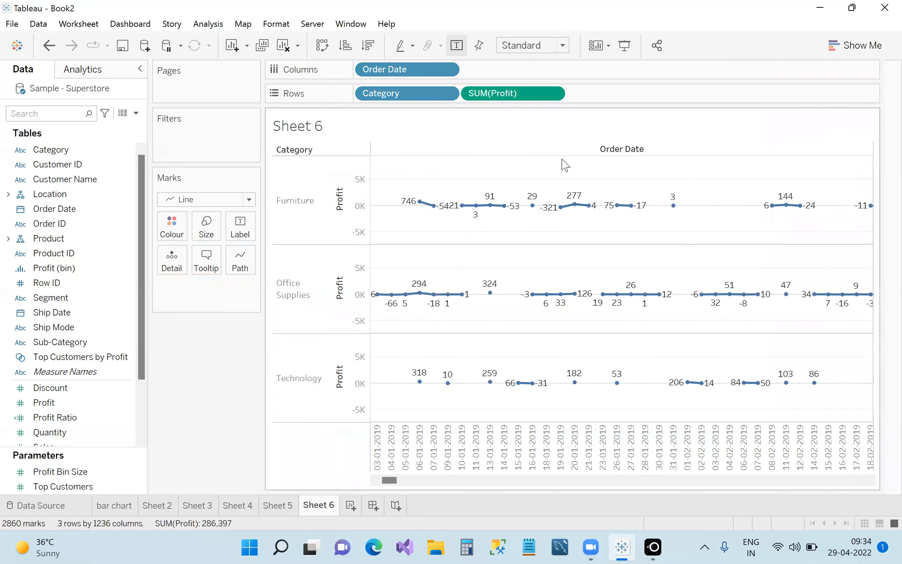
{"action": "left_click_drag", "start_coordinate": [422, 99], "coordinate": [188, 239]}
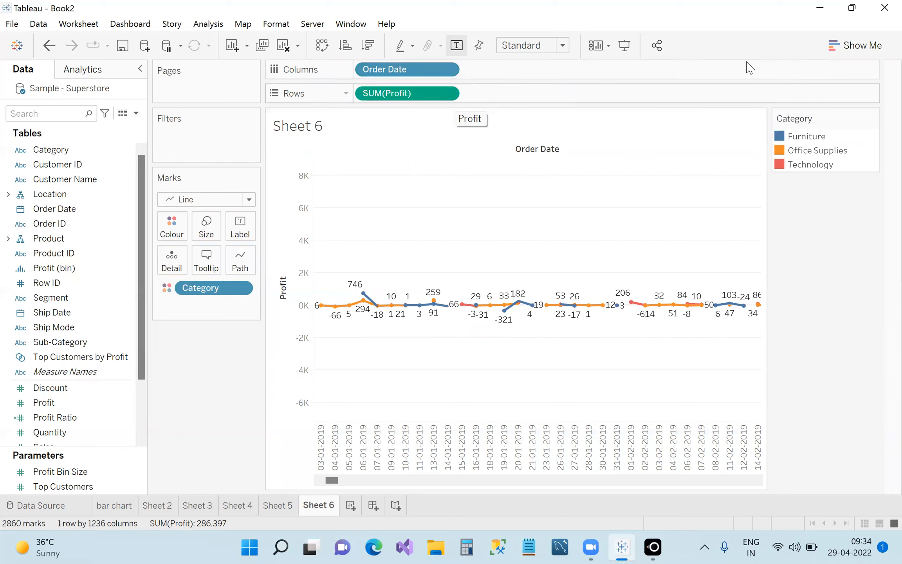
Replace Category on the line's colour with Profit and Discount in turn, and clear the colour field from the marks
{"action": "left_click", "coordinate": [853, 49]}
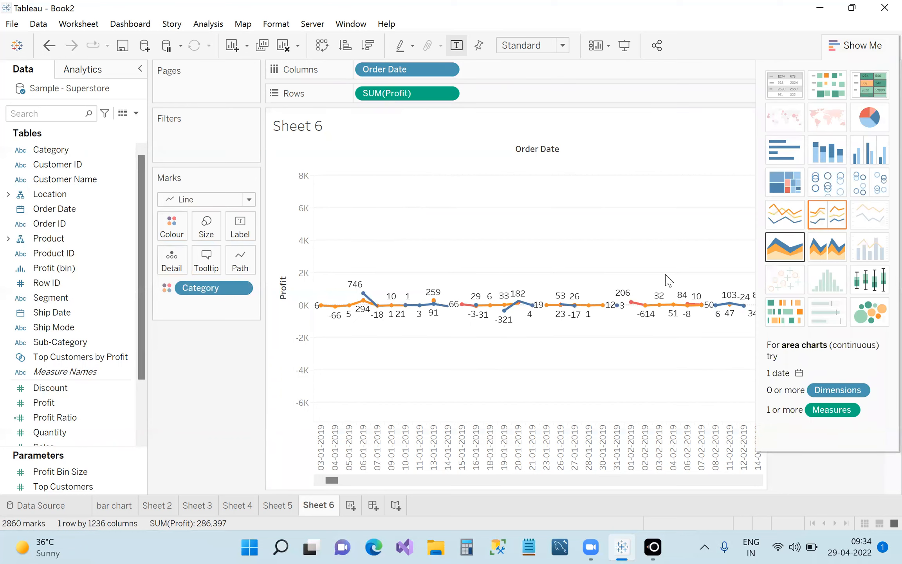
{"action": "left_click_drag", "start_coordinate": [211, 288], "coordinate": [180, 234]}
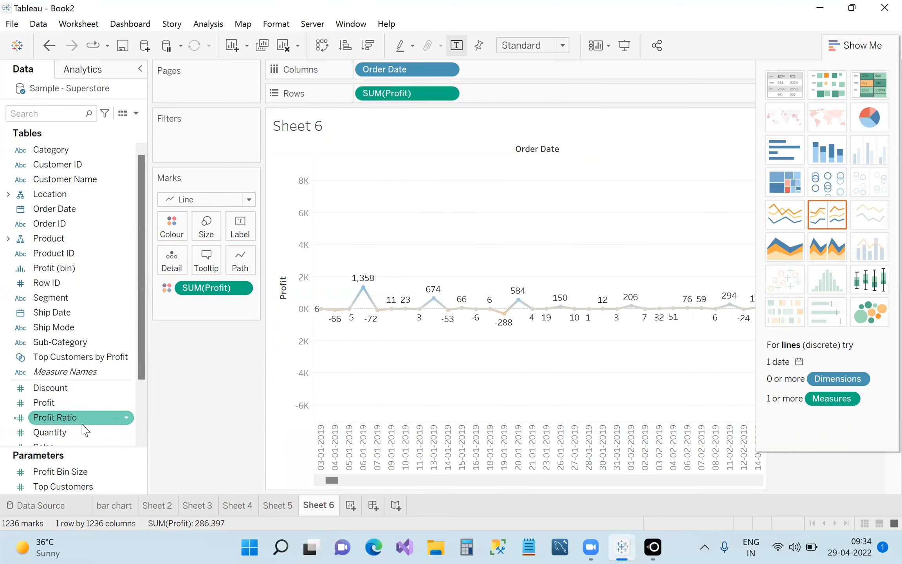
{"action": "left_click_drag", "start_coordinate": [85, 389], "coordinate": [172, 227]}
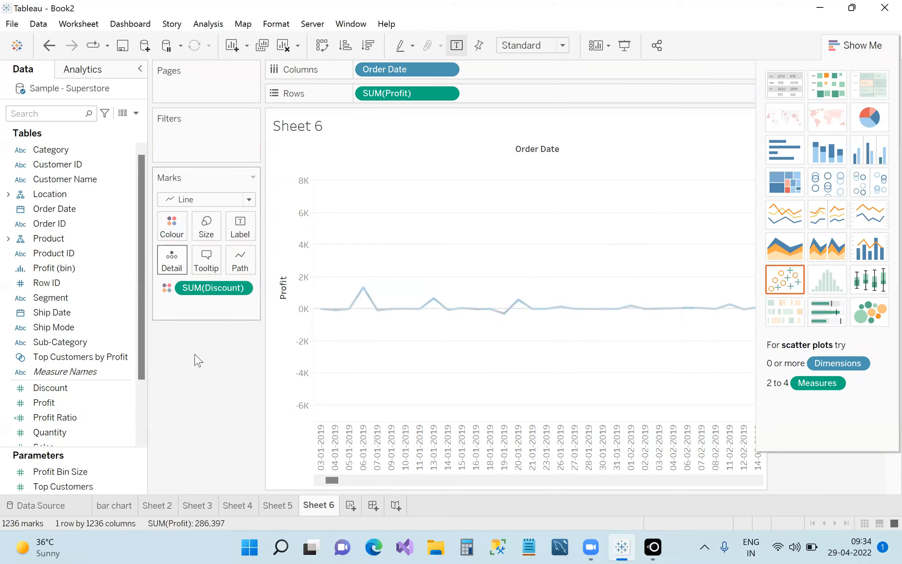
{"action": "left_click", "coordinate": [862, 42]}
{"action": "left_click_drag", "start_coordinate": [225, 288], "coordinate": [235, 376]}
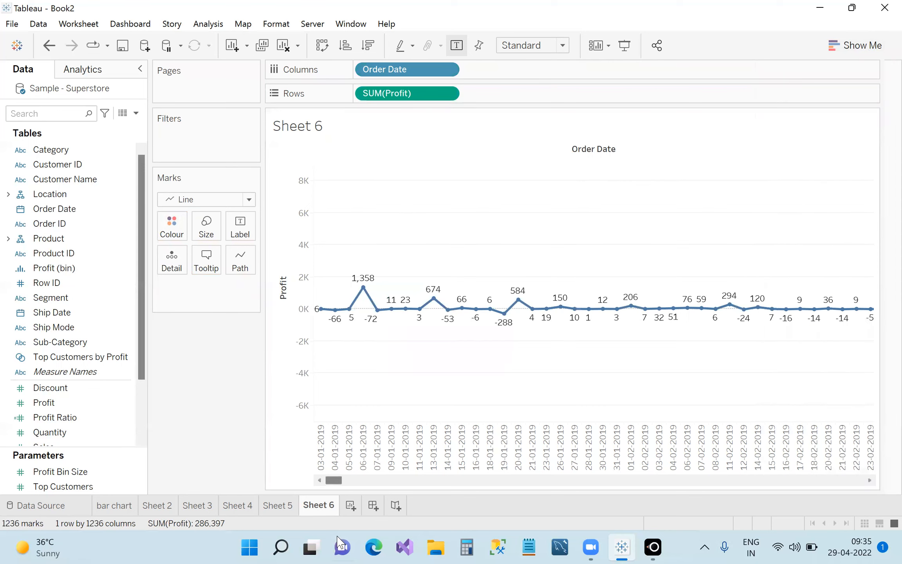
Create a new worksheet charting the sum of Profit by year of Order Date
{"action": "left_click", "coordinate": [351, 505]}
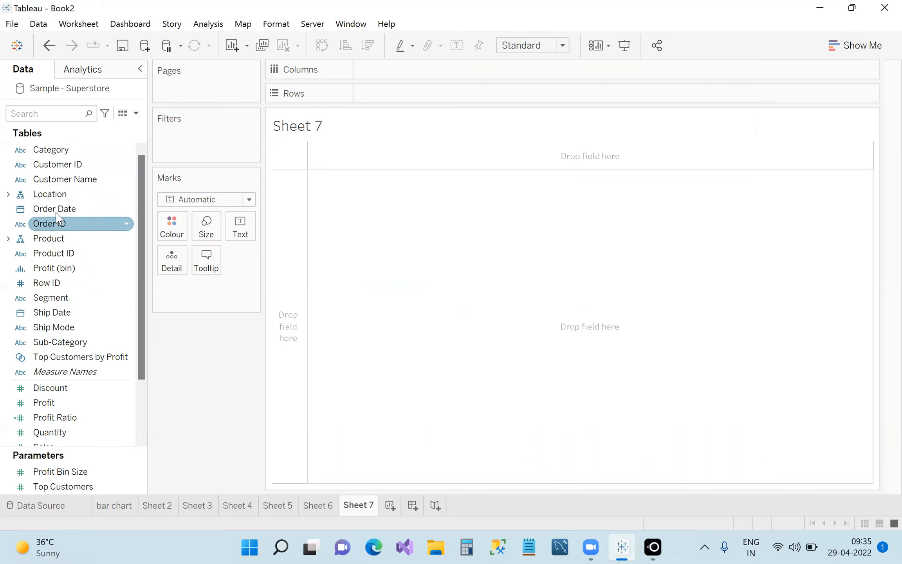
{"action": "left_click_drag", "start_coordinate": [75, 202], "coordinate": [388, 73]}
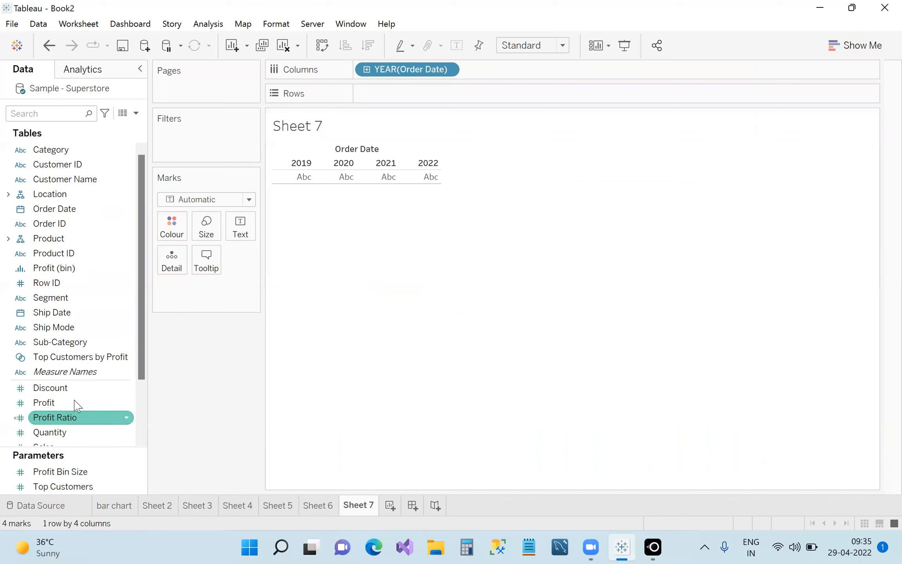
{"action": "left_click_drag", "start_coordinate": [77, 403], "coordinate": [405, 96]}
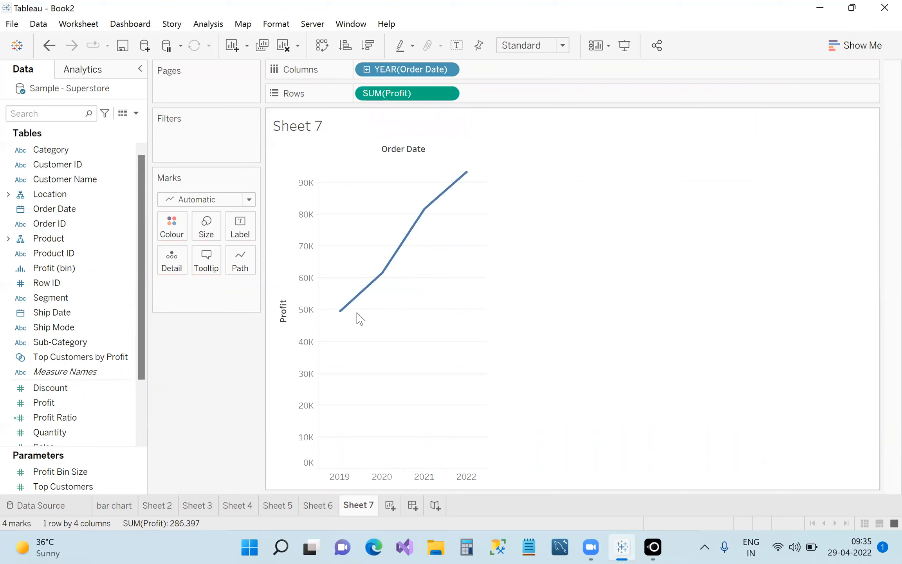
Examine Sheet 7's yearly profit tooltips and compare them with the Order Date records in the Orders data source
{"action": "mouse_move", "coordinate": [433, 207]}
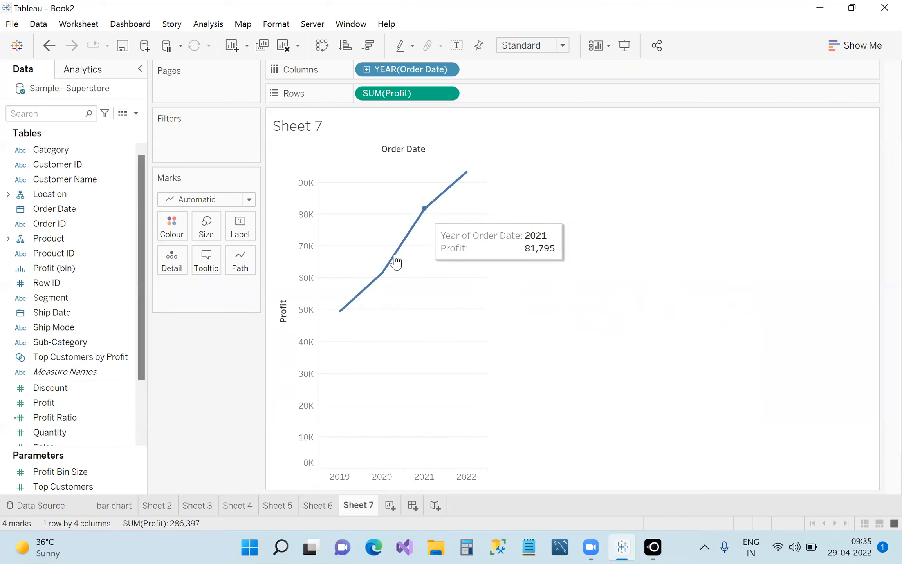
{"action": "mouse_move", "coordinate": [380, 294]}
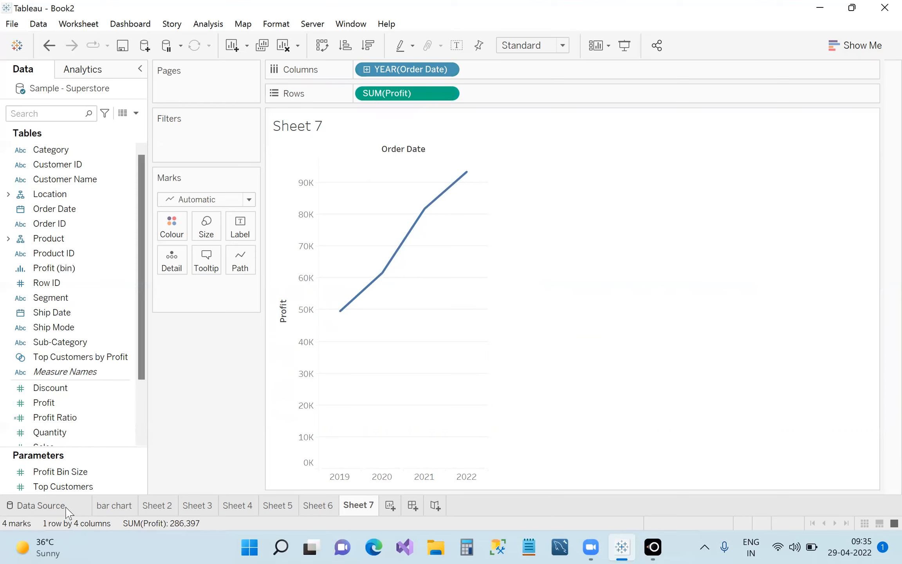
{"action": "left_click", "coordinate": [43, 505]}
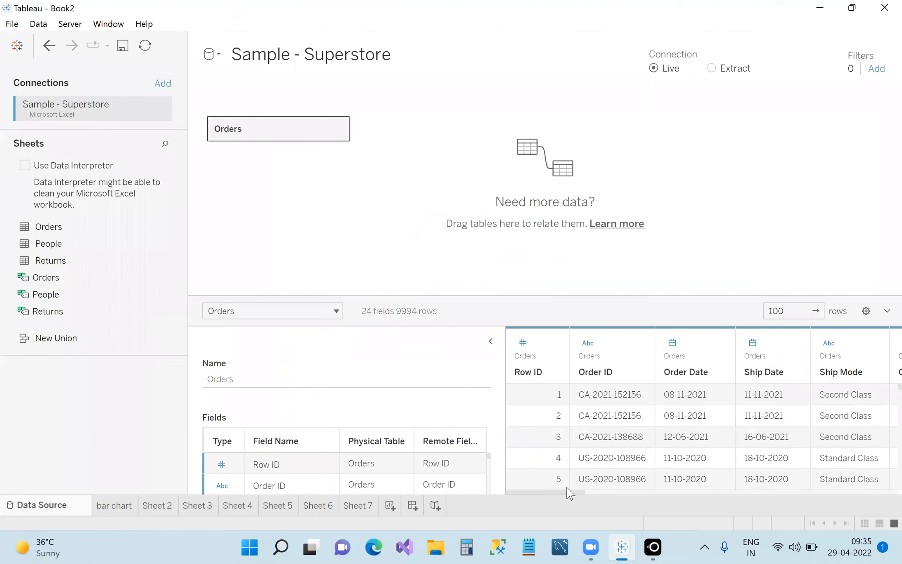
{"action": "mouse_move", "coordinate": [568, 491]}
{"action": "left_mouse_down"}
{"action": "mouse_move", "coordinate": [604, 494]}
{"action": "mouse_move", "coordinate": [575, 500]}
{"action": "left_mouse_up"}
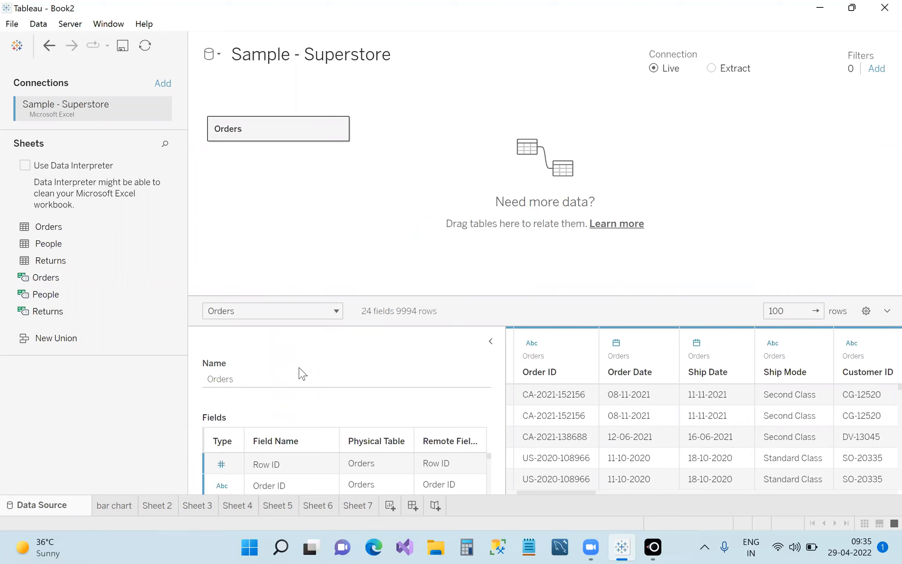
{"action": "left_click", "coordinate": [371, 506]}
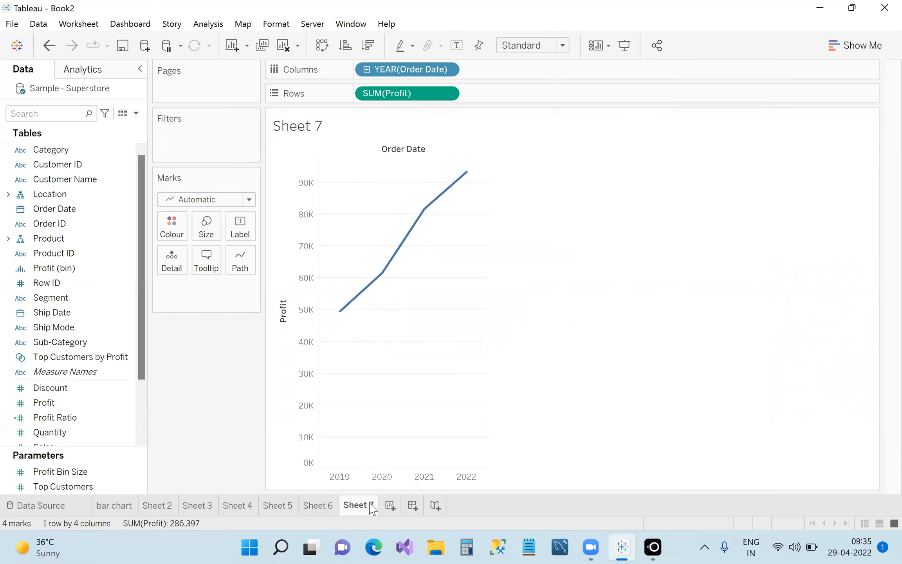
{"action": "mouse_move", "coordinate": [463, 187]}
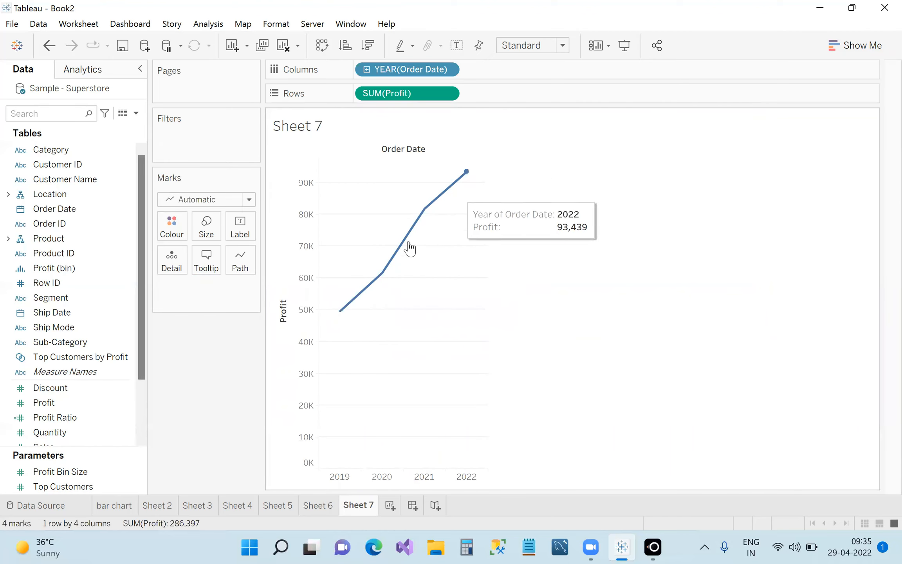
Set the mark type of Sheet 7's yearly profit chart to Area
{"action": "left_click", "coordinate": [249, 200]}
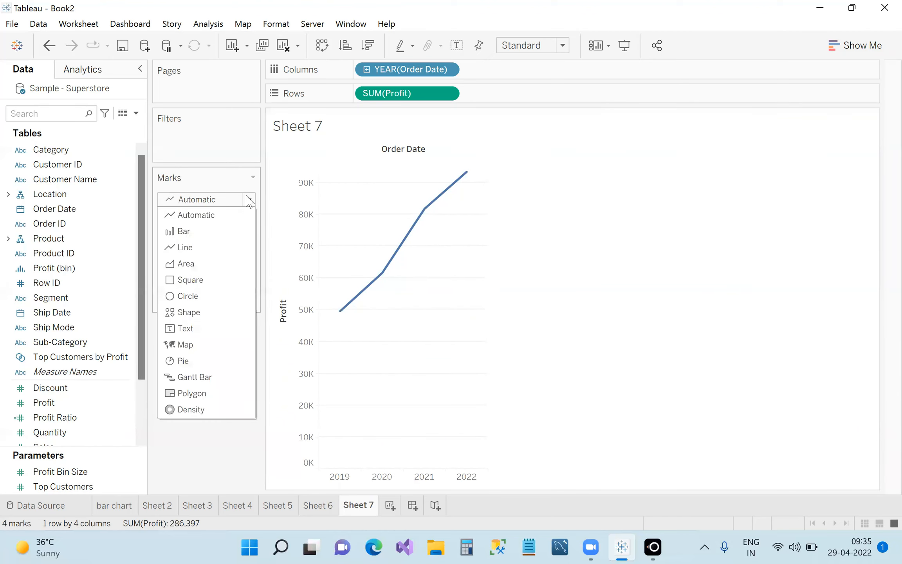
{"action": "left_click", "coordinate": [187, 268]}
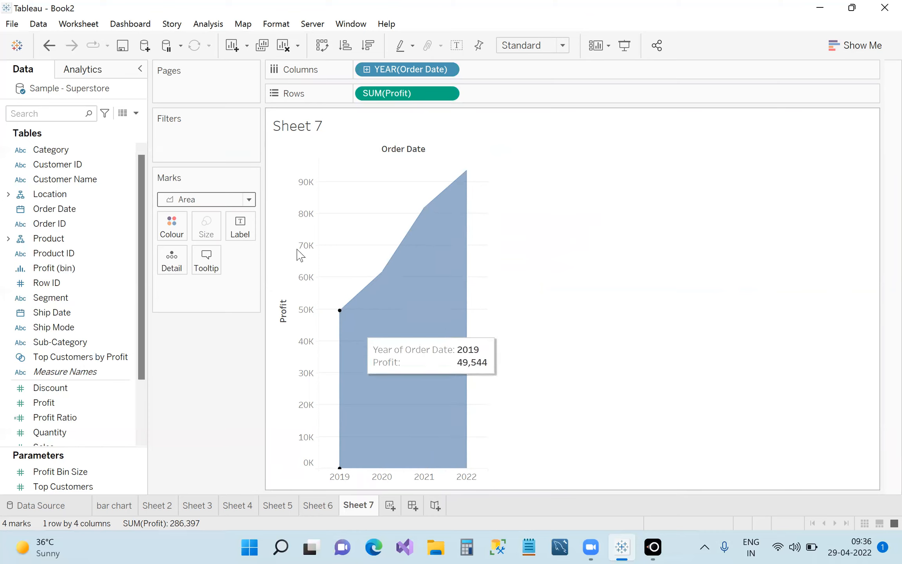
{"action": "left_click", "coordinate": [249, 199]}
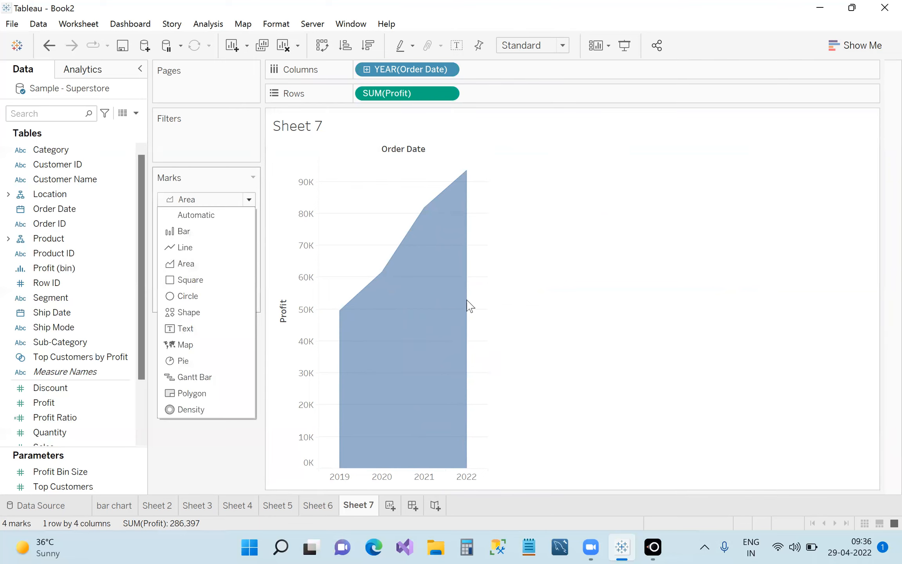
{"action": "left_click", "coordinate": [643, 342]}
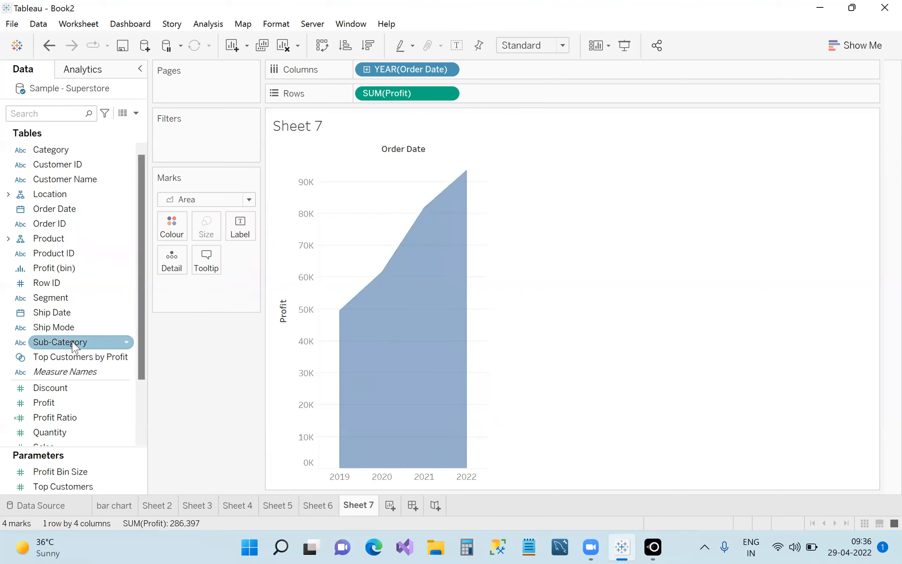
Colour Sheet 7's area chart by Category, comparing the result with Category placed on Detail
{"action": "left_click_drag", "start_coordinate": [76, 149], "coordinate": [178, 231]}
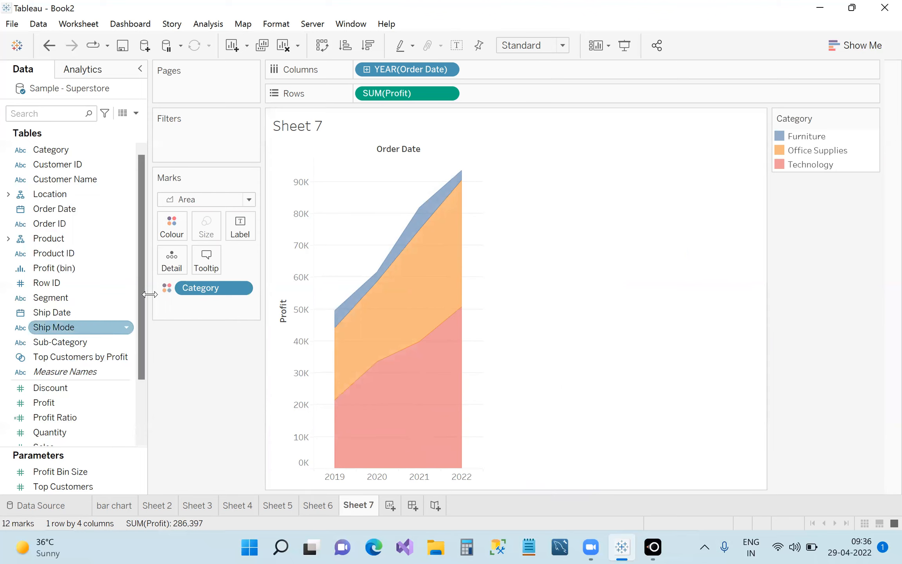
{"action": "left_click_drag", "start_coordinate": [217, 288], "coordinate": [171, 259]}
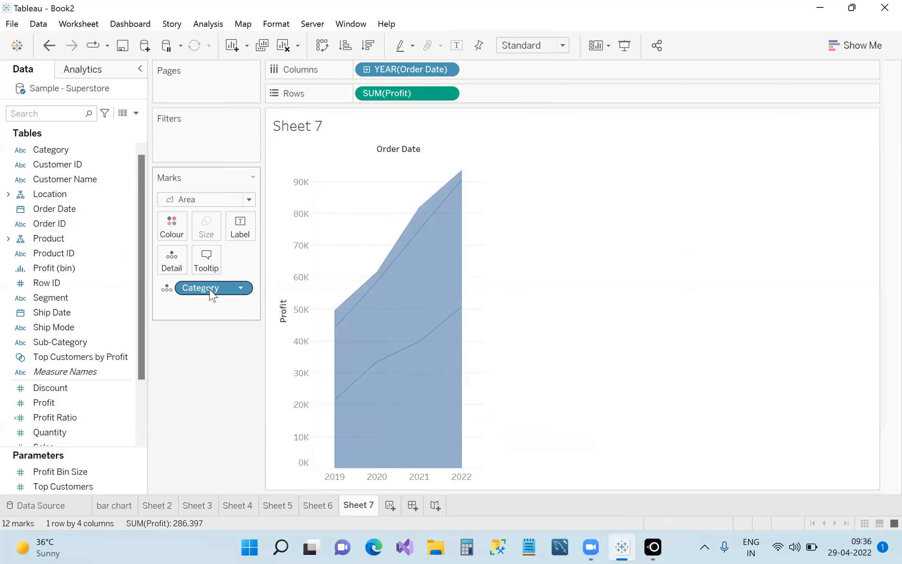
{"action": "left_click_drag", "start_coordinate": [213, 293], "coordinate": [171, 229]}
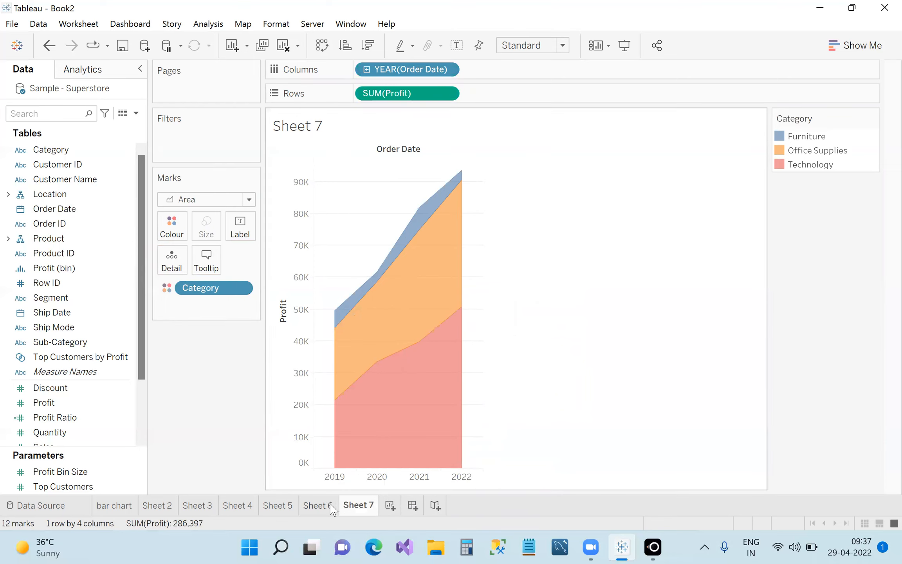
Create another worksheet with a line chart of the sum of Profit by year of Order Date, coloured by Category
{"action": "left_click", "coordinate": [315, 505]}
{"action": "key", "text": "ctrl+m"}
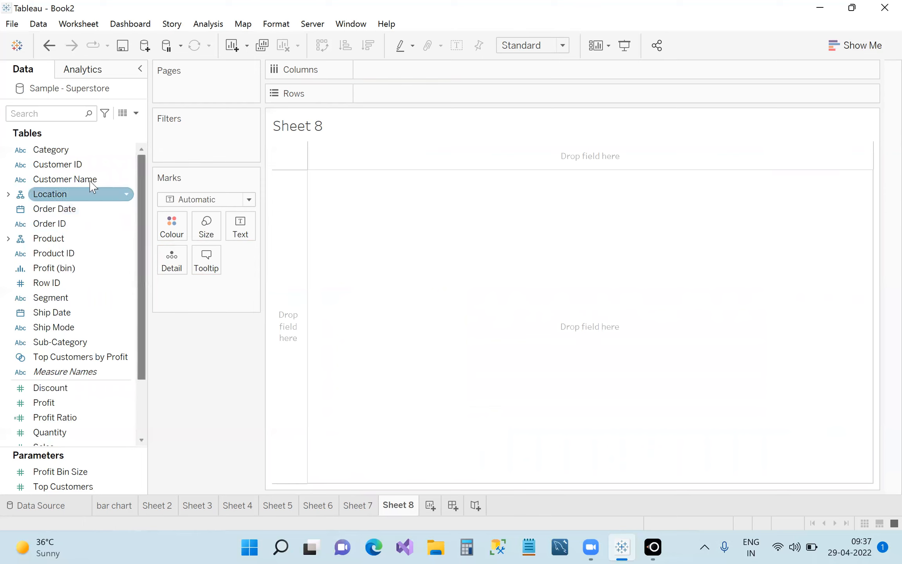
{"action": "left_click_drag", "start_coordinate": [55, 208], "coordinate": [414, 69]}
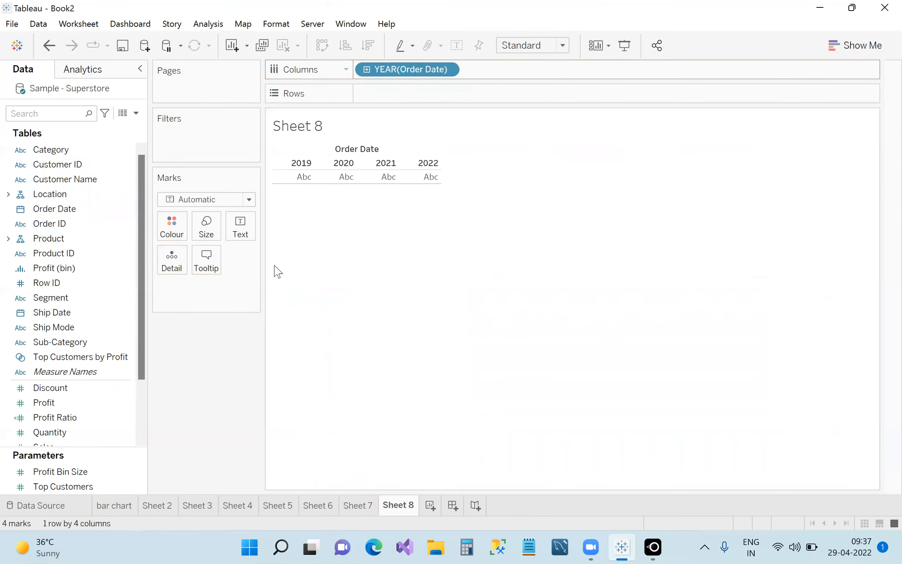
{"action": "left_click_drag", "start_coordinate": [44, 403], "coordinate": [409, 98]}
{"action": "left_click_drag", "start_coordinate": [47, 149], "coordinate": [172, 227]}
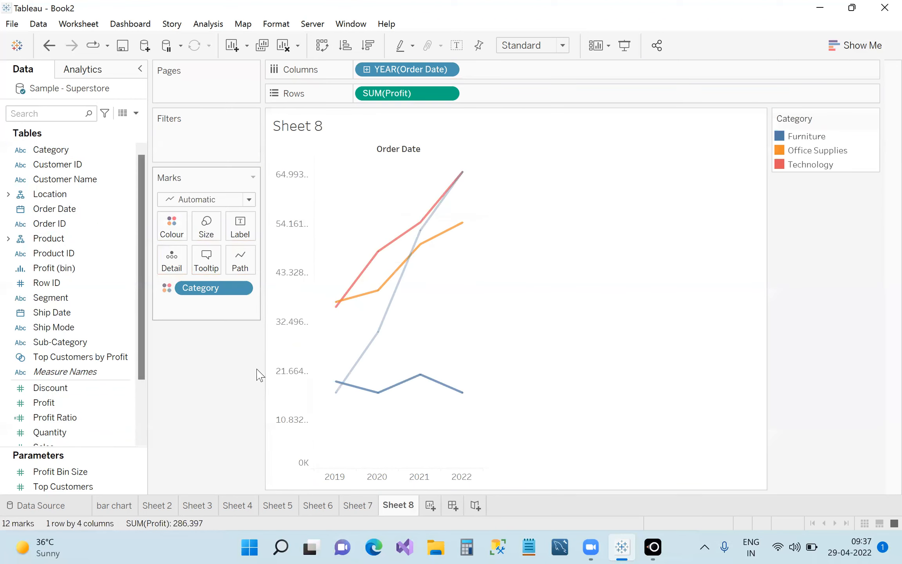
Inspect the yearly profit tooltips along the Category lines on Sheet 8
{"action": "mouse_move", "coordinate": [455, 255]}
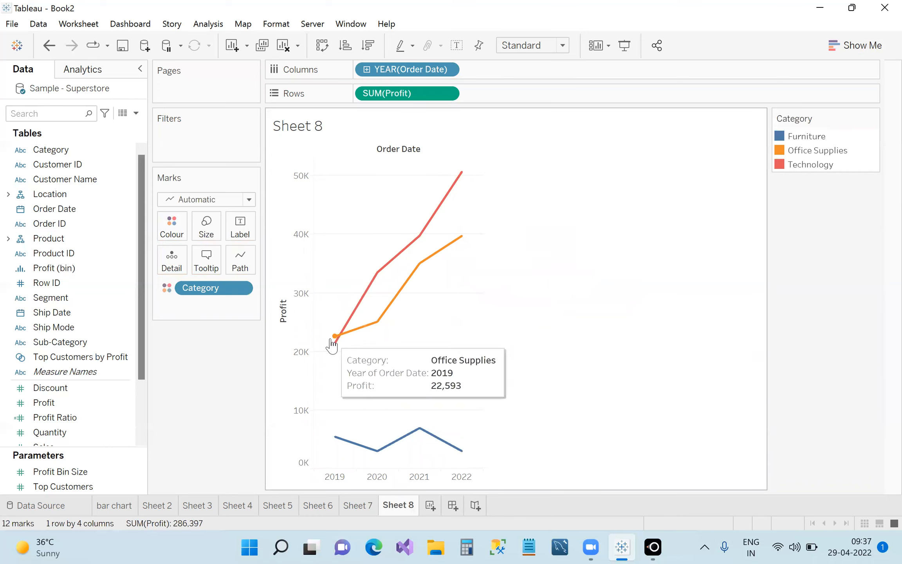
{"action": "mouse_move", "coordinate": [369, 339]}
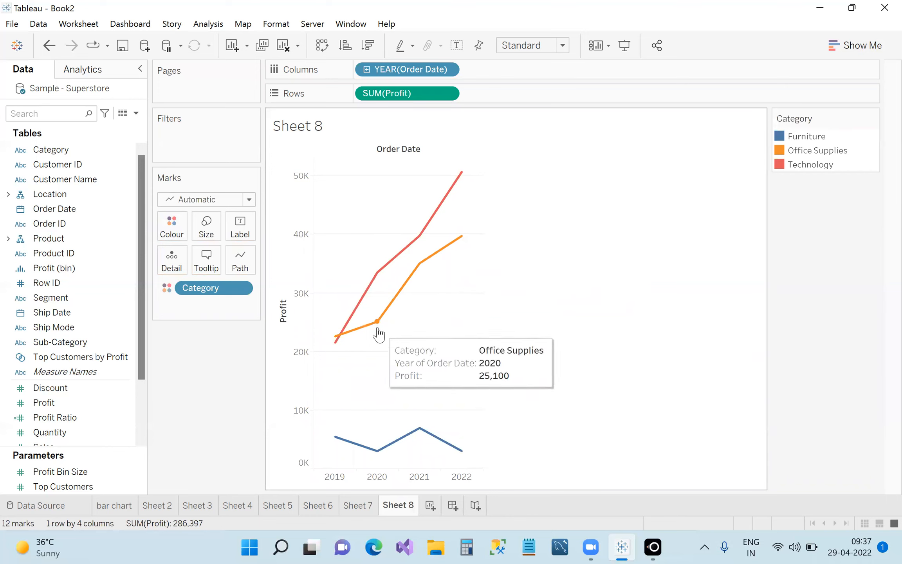
{"action": "mouse_move", "coordinate": [373, 287]}
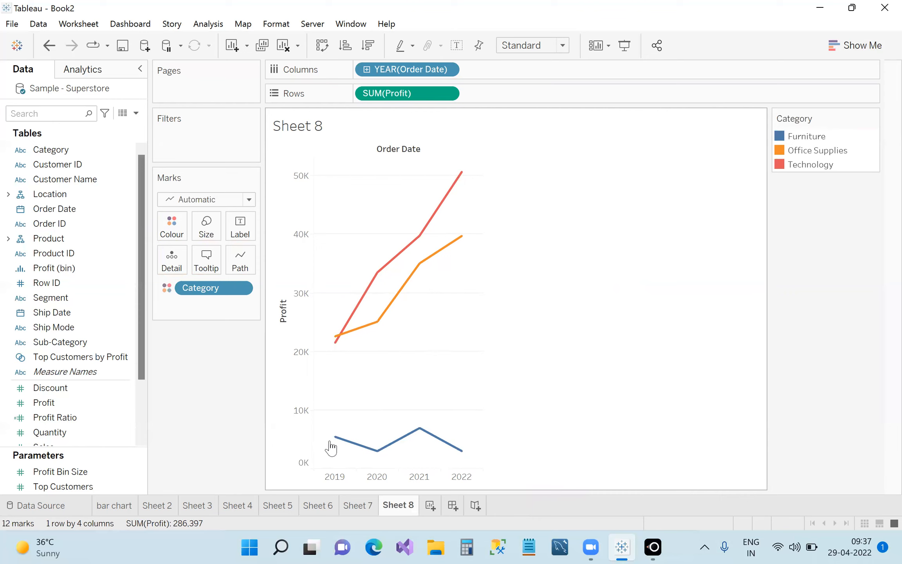
{"action": "mouse_move", "coordinate": [363, 456]}
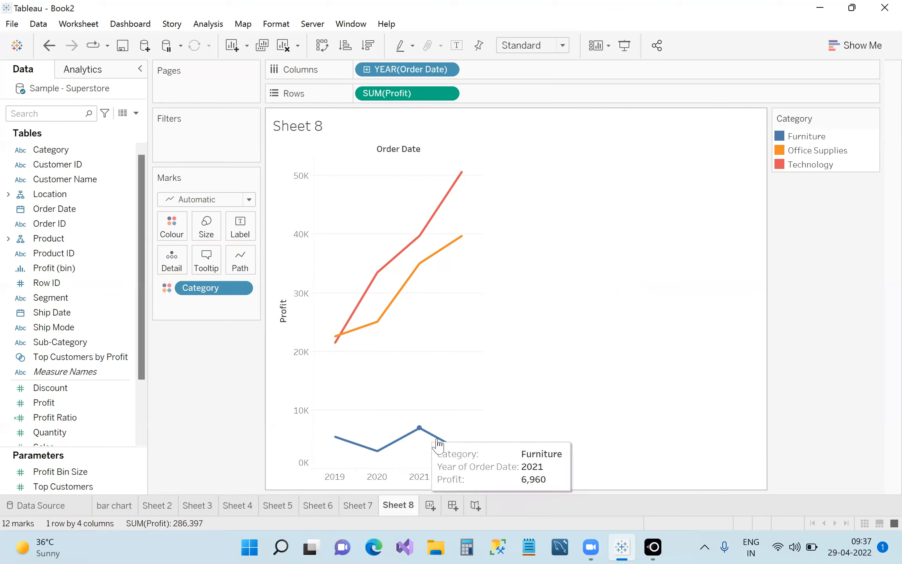
{"action": "mouse_move", "coordinate": [339, 337]}
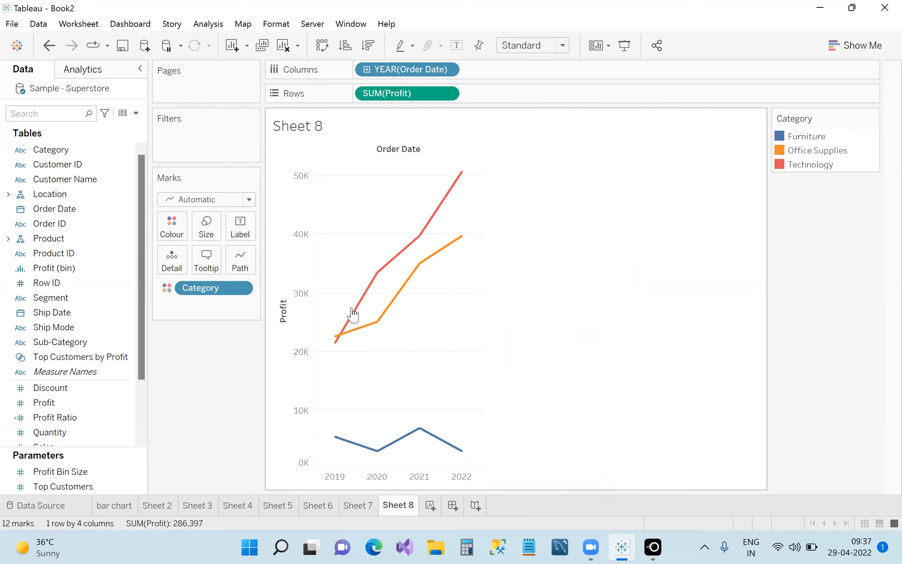
Show mark labels on Sheet 8's line chart and label the lines with Category
{"action": "left_click", "coordinate": [240, 227]}
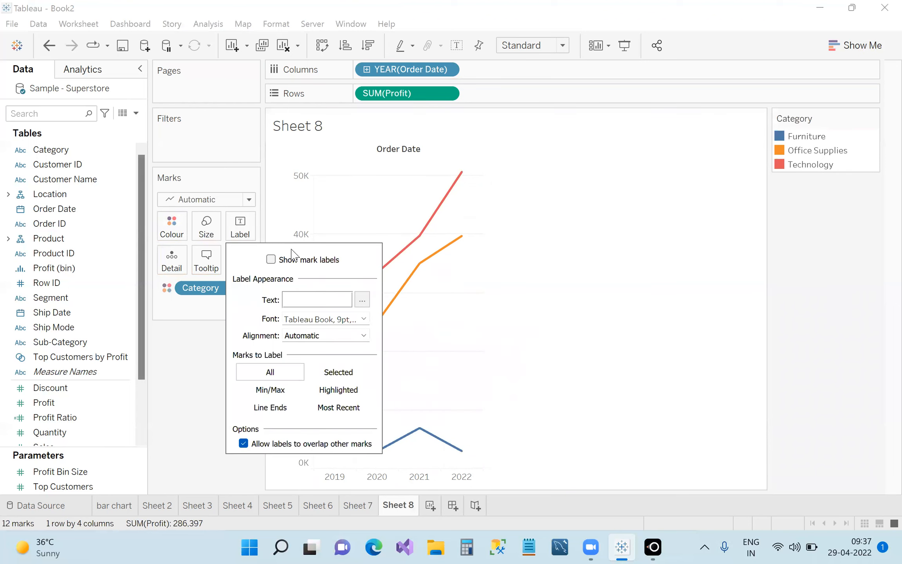
{"action": "left_click", "coordinate": [270, 259]}
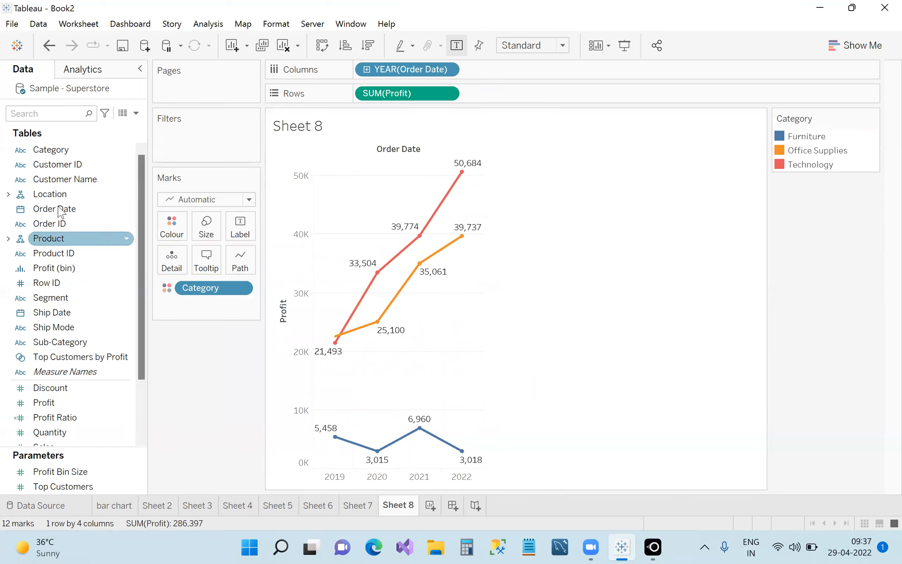
{"action": "left_click_drag", "start_coordinate": [65, 153], "coordinate": [239, 235]}
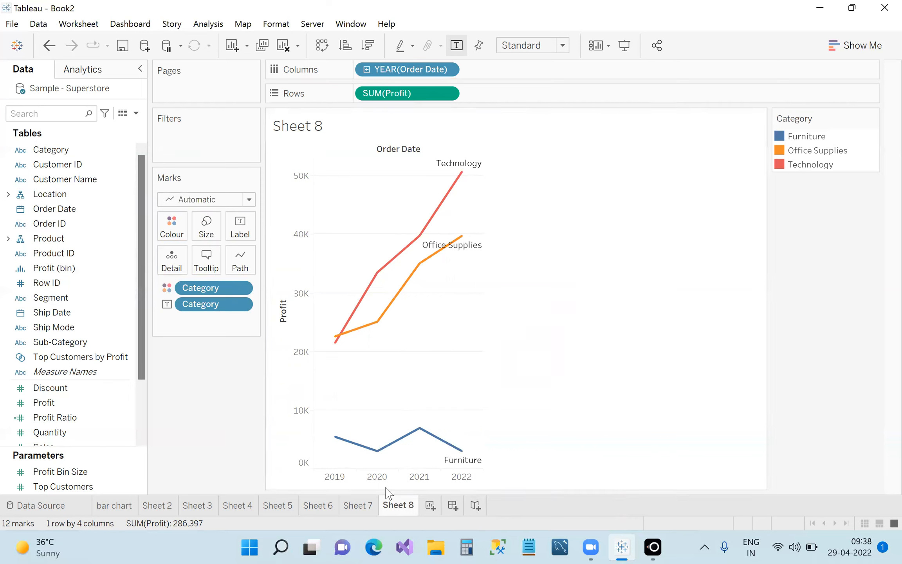
Compare the stacked yearly profit areas on Sheet 7 with the Category profit lines on Sheet 8
{"action": "left_click", "coordinate": [368, 507]}
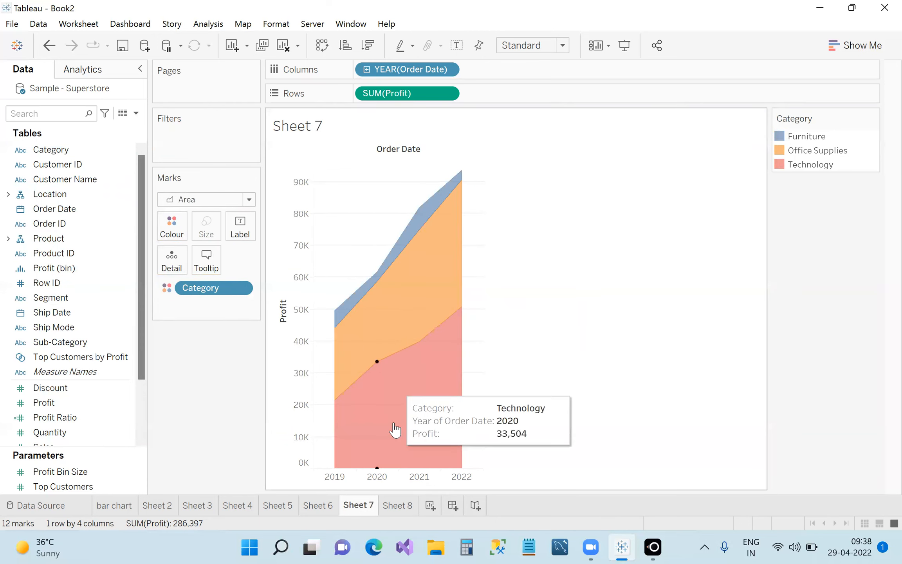
{"action": "left_click", "coordinate": [403, 507]}
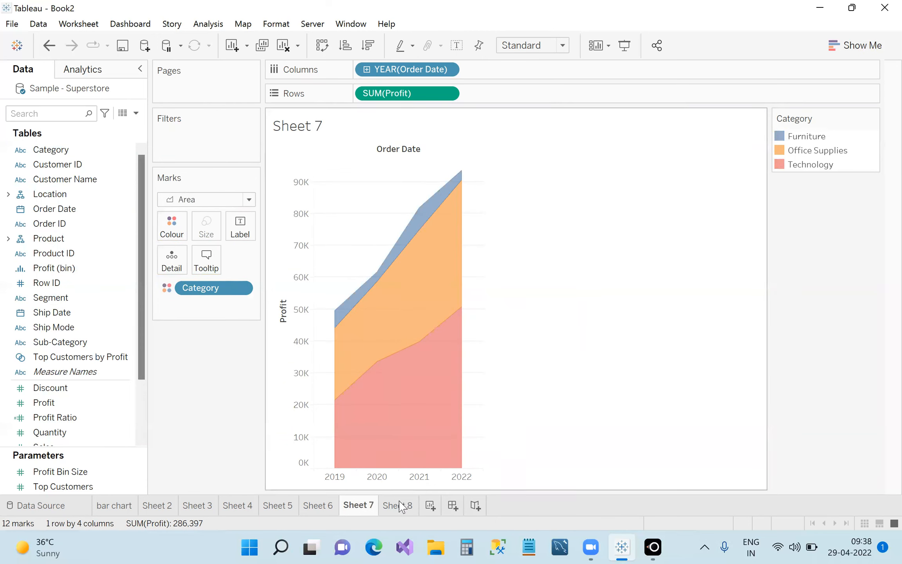
{"action": "left_click", "coordinate": [362, 507]}
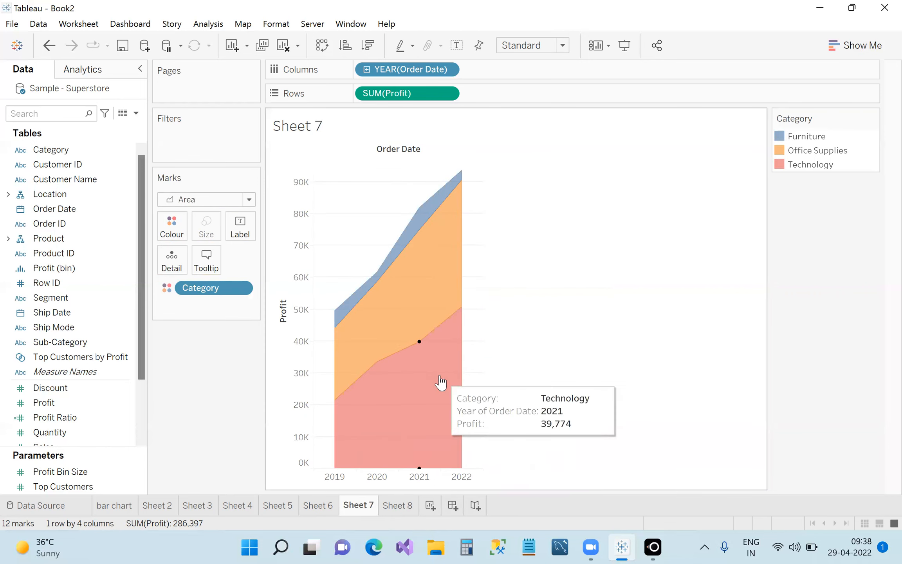
{"action": "left_click", "coordinate": [402, 506]}
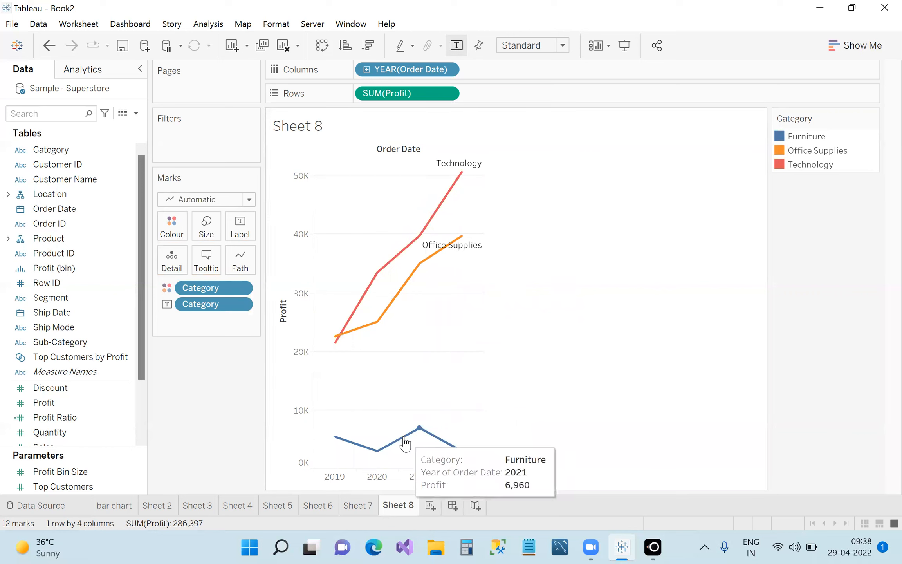
{"action": "left_click", "coordinate": [365, 506]}
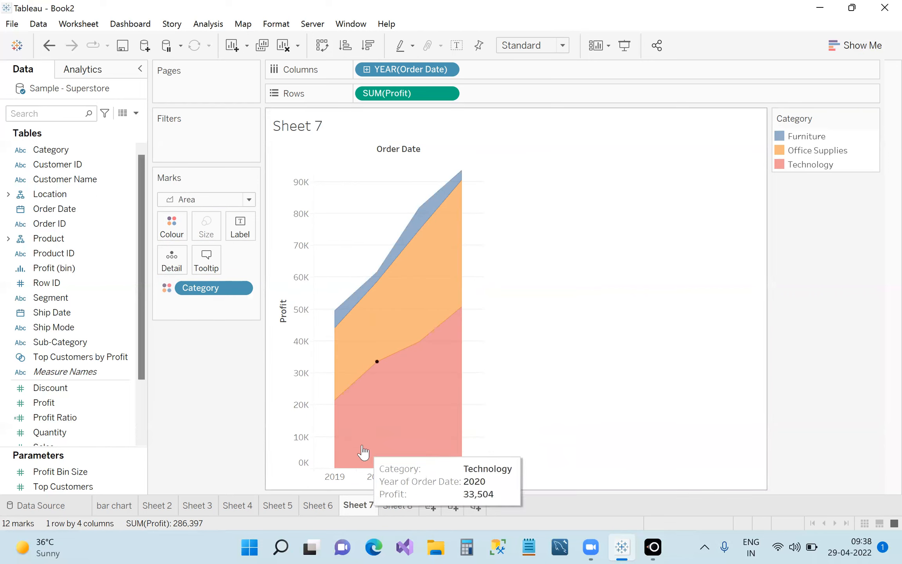
{"action": "left_click", "coordinate": [398, 506]}
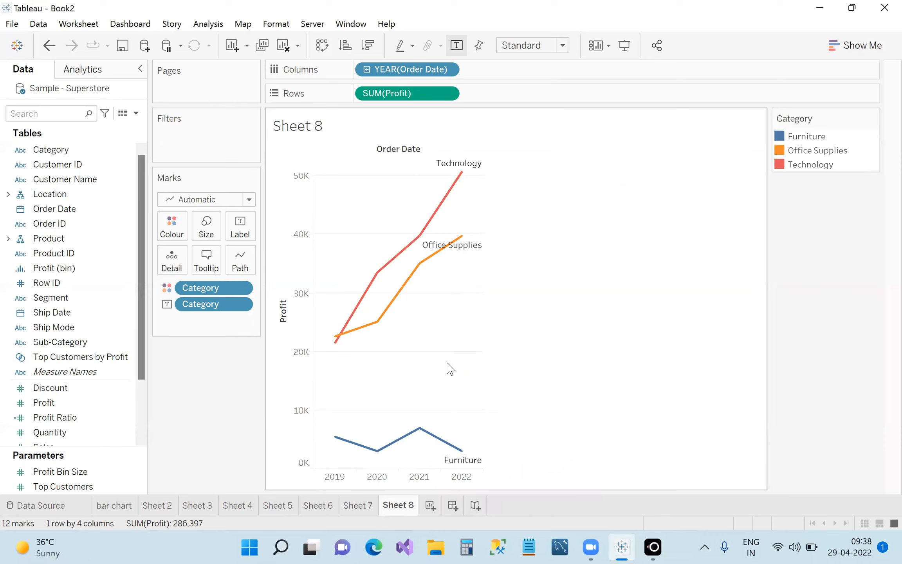
{"action": "left_click", "coordinate": [358, 505]}
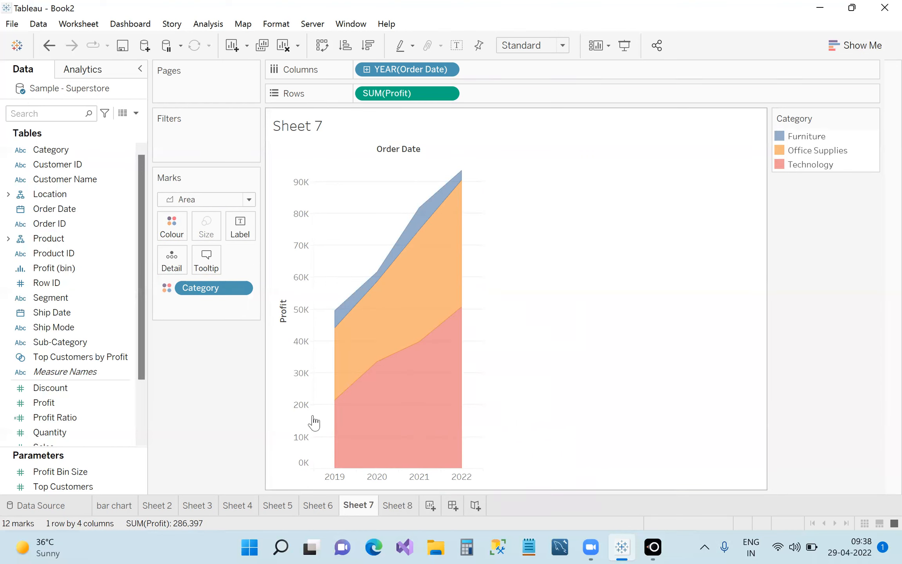
{"action": "left_click", "coordinate": [395, 508]}
{"action": "left_click", "coordinate": [370, 506]}
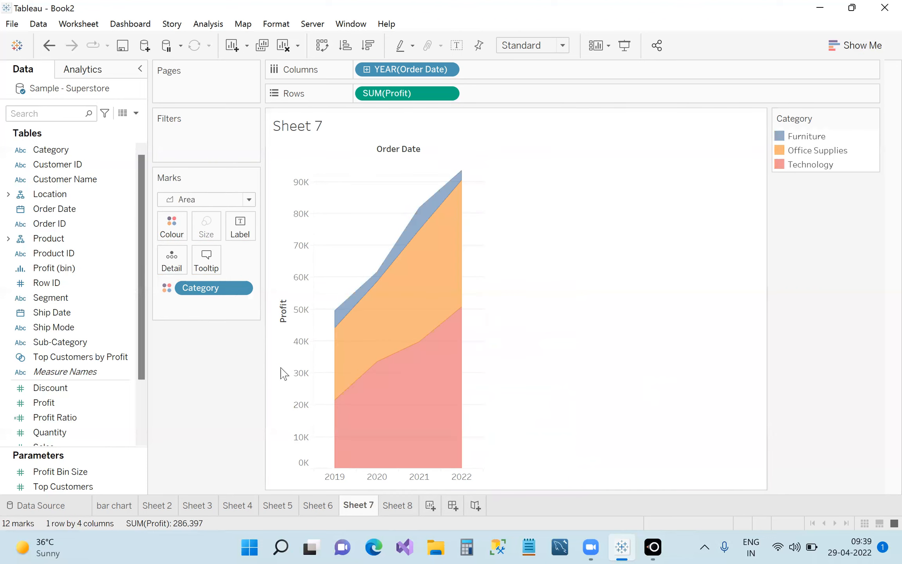
{"action": "mouse_move", "coordinate": [401, 350]}
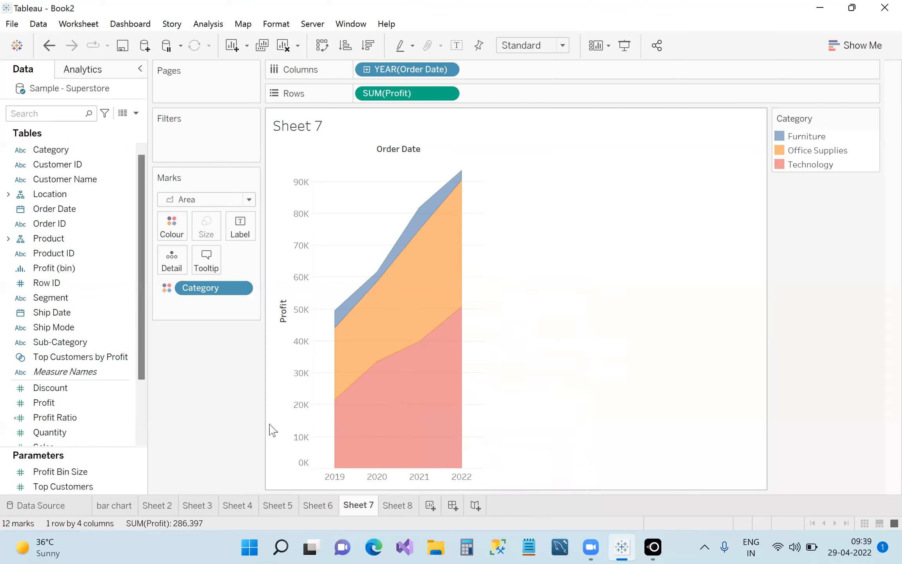
{"action": "key", "text": "ctrl+Tab"}
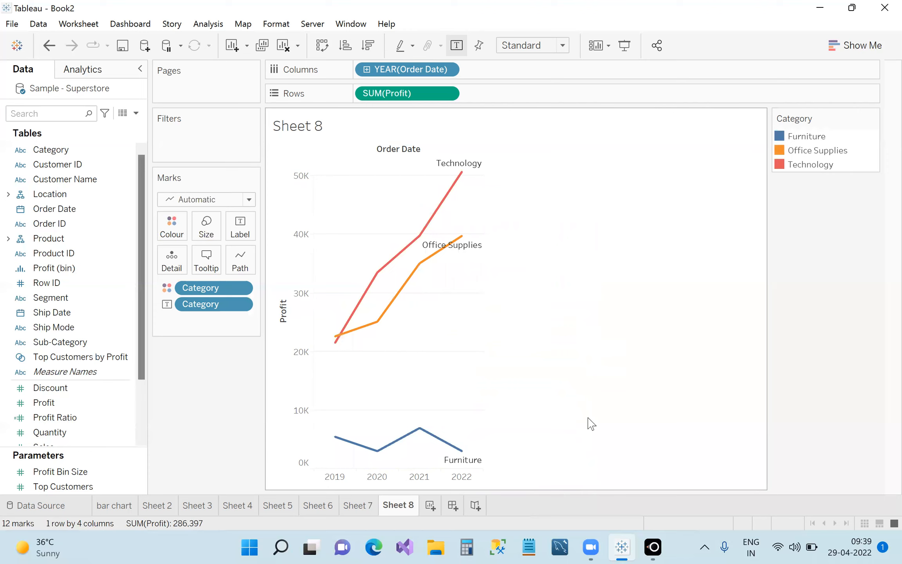
{"action": "left_click", "coordinate": [362, 506]}
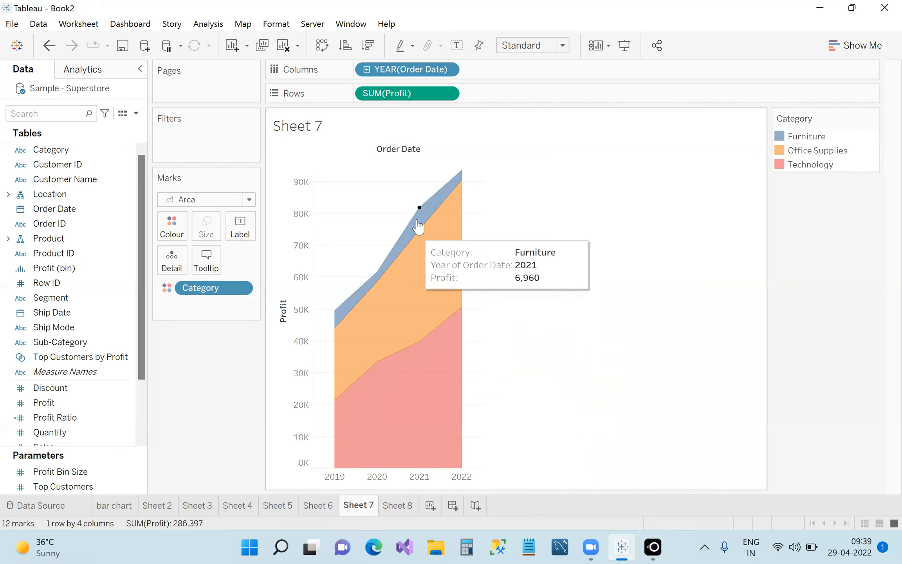
{"action": "left_click", "coordinate": [391, 506]}
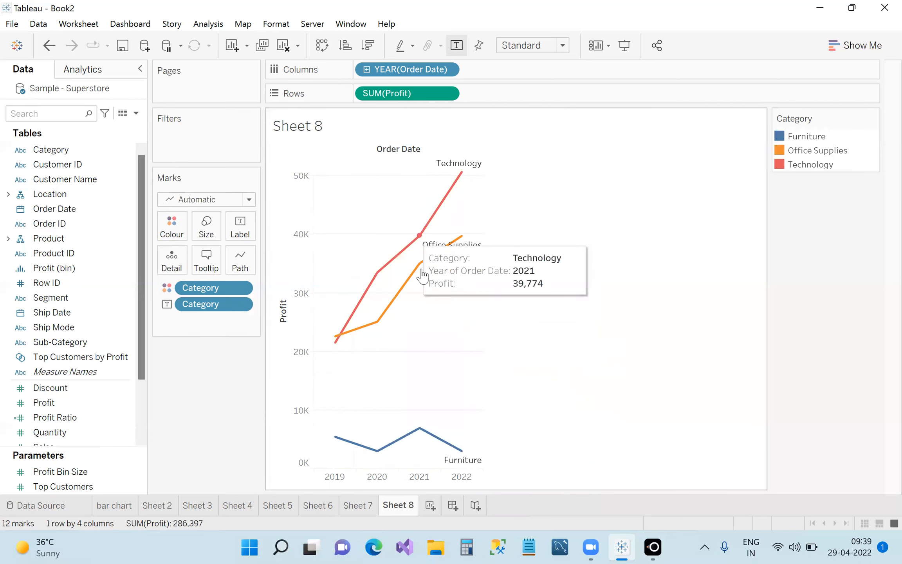
{"action": "left_click", "coordinate": [363, 505]}
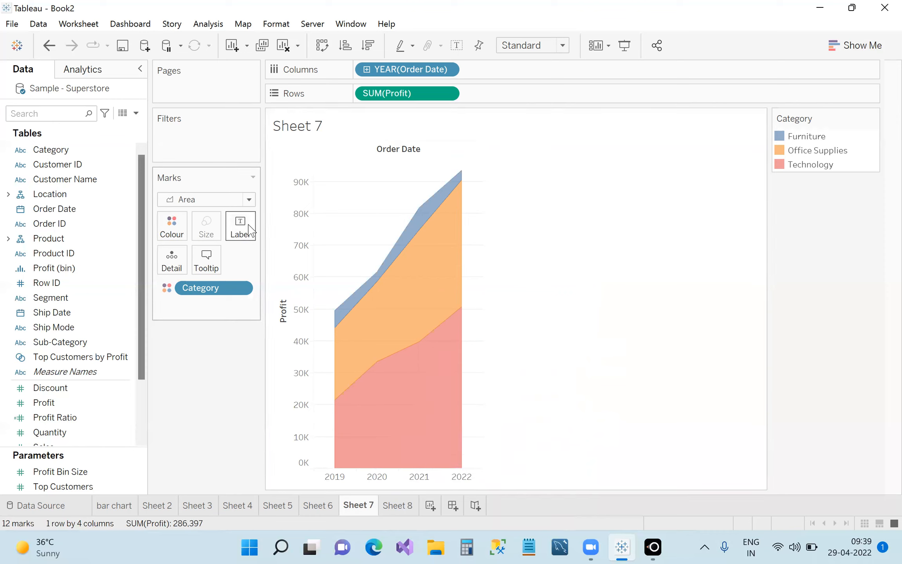
Show mark labels on Sheet 7's area chart and label the areas with Category and the sum of Profit
{"action": "mouse_move", "coordinate": [399, 323]}
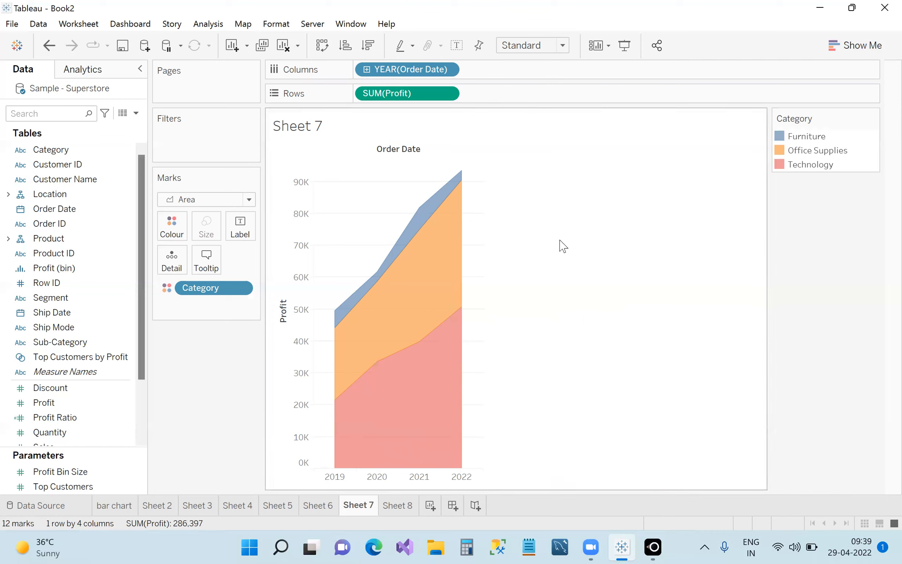
{"action": "left_click", "coordinate": [457, 45]}
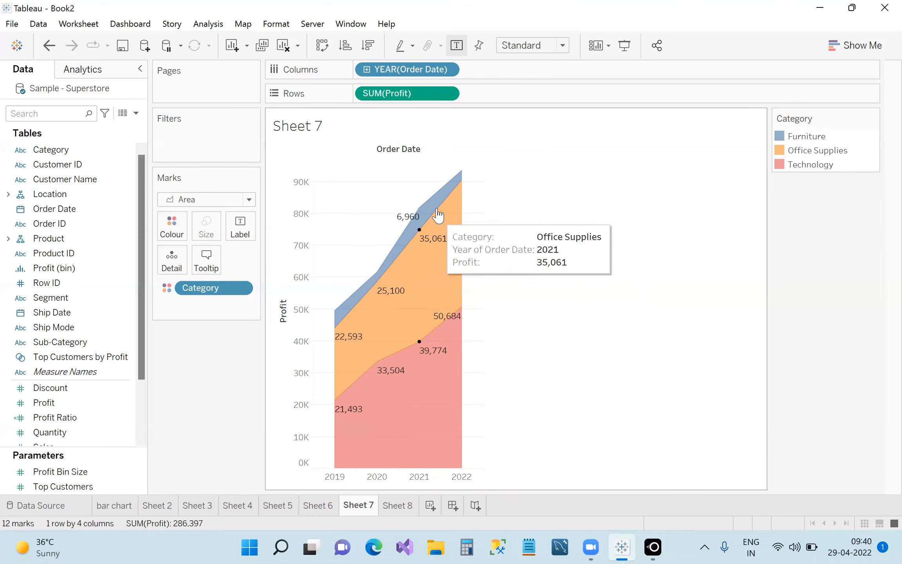
{"action": "left_click_drag", "start_coordinate": [131, 149], "coordinate": [240, 241]}
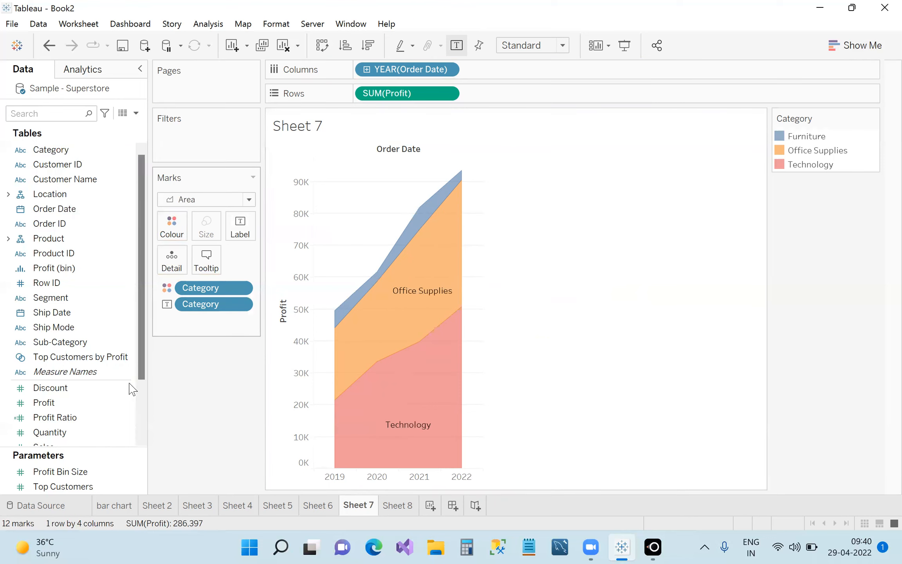
{"action": "left_click_drag", "start_coordinate": [55, 402], "coordinate": [247, 232]}
{"action": "mouse_move", "coordinate": [436, 240]}
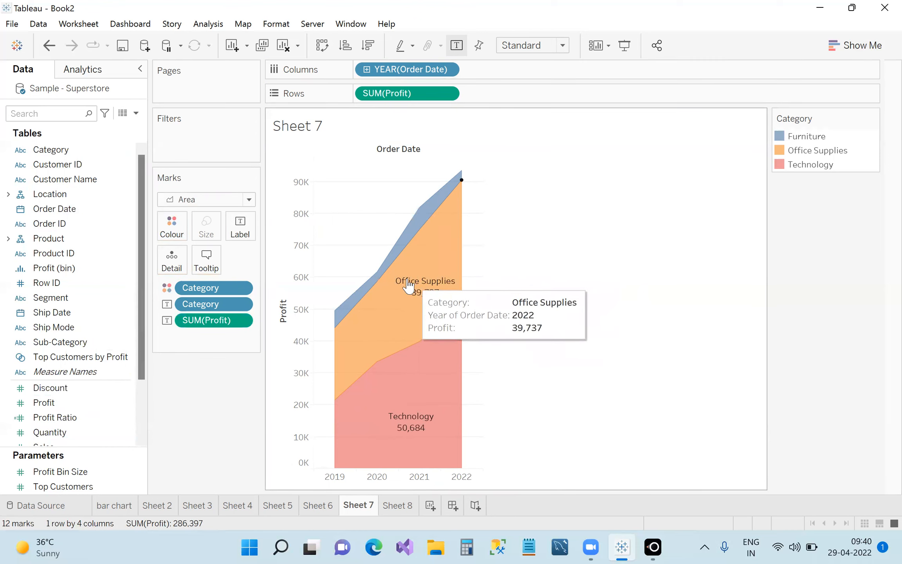
{"action": "mouse_move", "coordinate": [414, 426]}
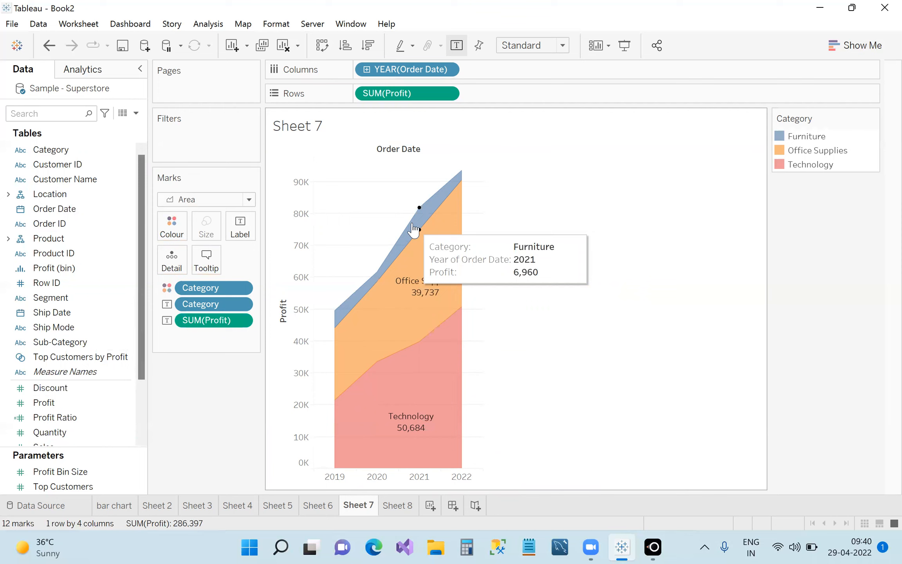
Preview Sheet 7's area chart in Entire View and return it to the Standard fit
{"action": "left_click", "coordinate": [562, 46]}
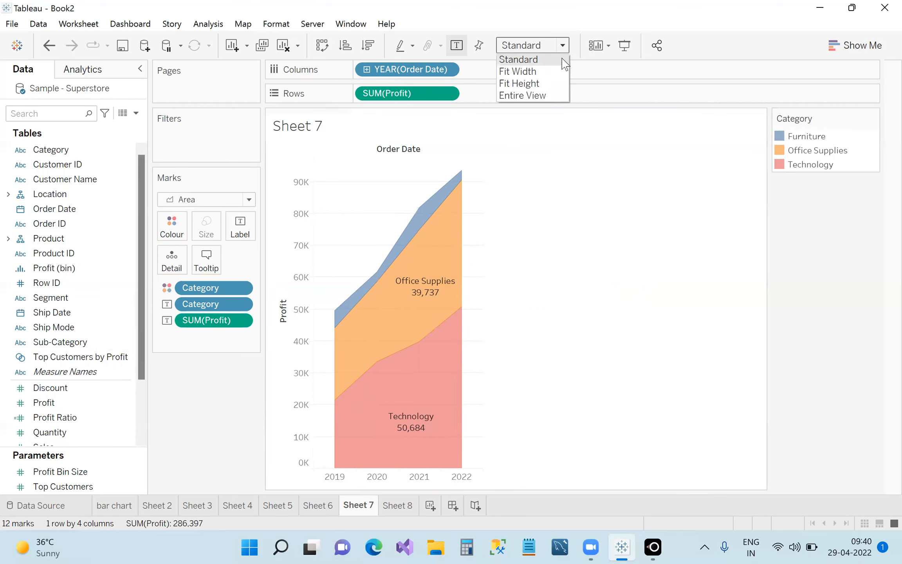
{"action": "left_click", "coordinate": [547, 99]}
{"action": "mouse_move", "coordinate": [583, 235]}
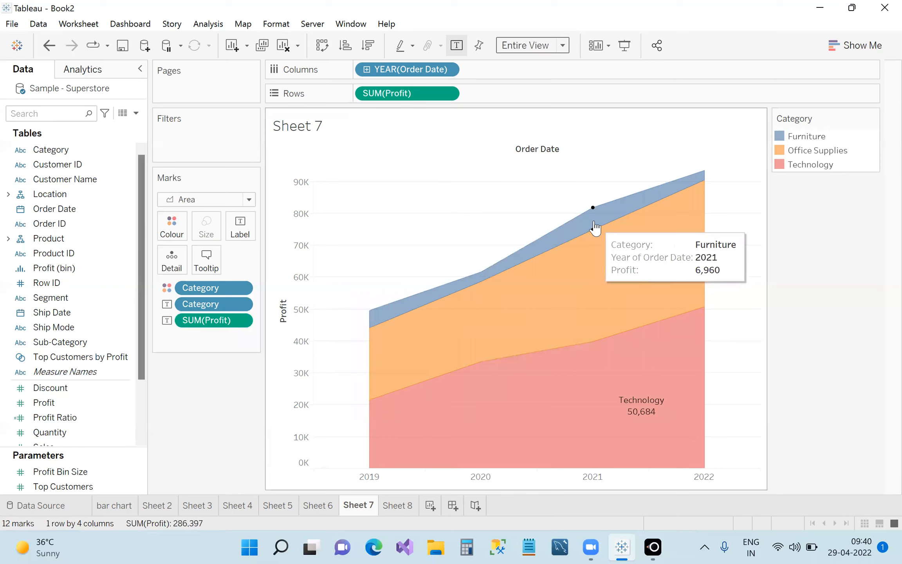
{"action": "left_click", "coordinate": [562, 46]}
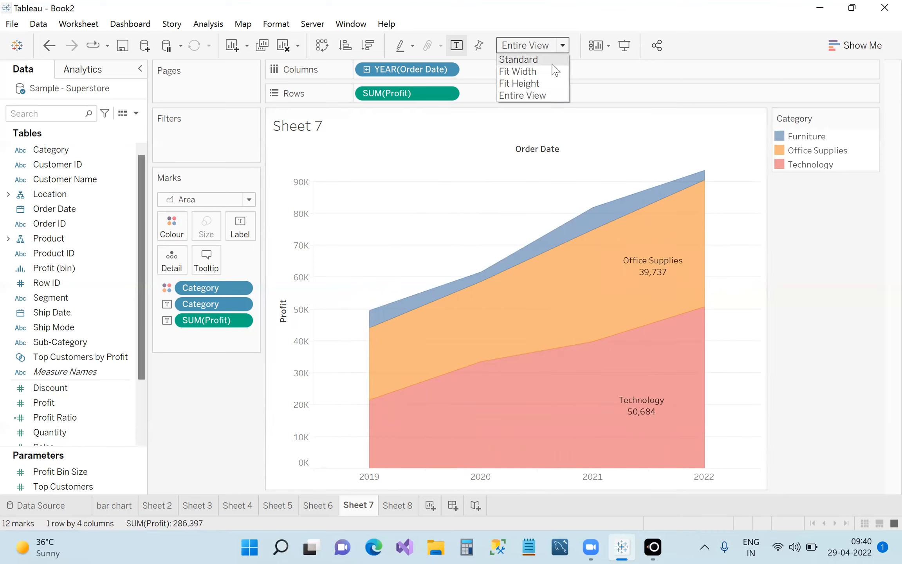
{"action": "left_click", "coordinate": [553, 64]}
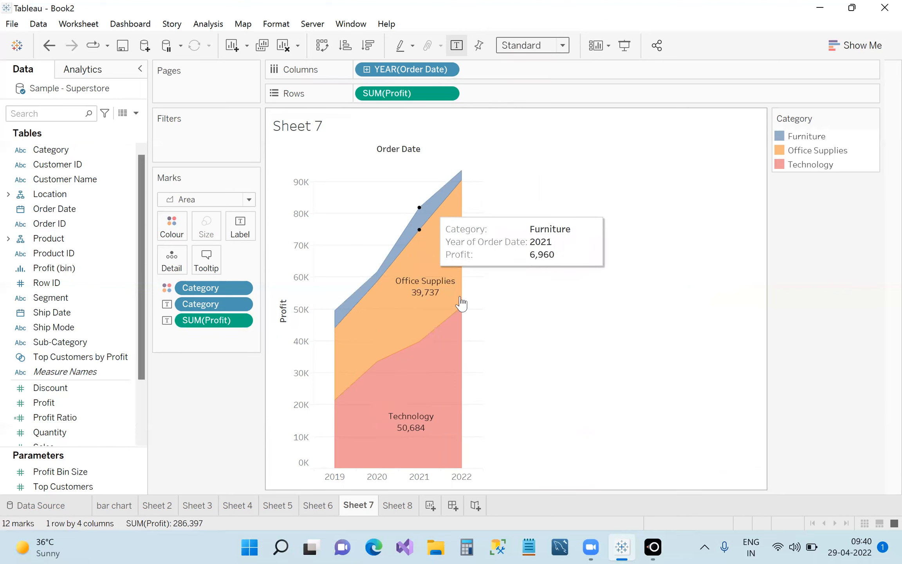
Review the finished charts from the bar chart sheet through Sheet 7
{"action": "left_click", "coordinate": [121, 507]}
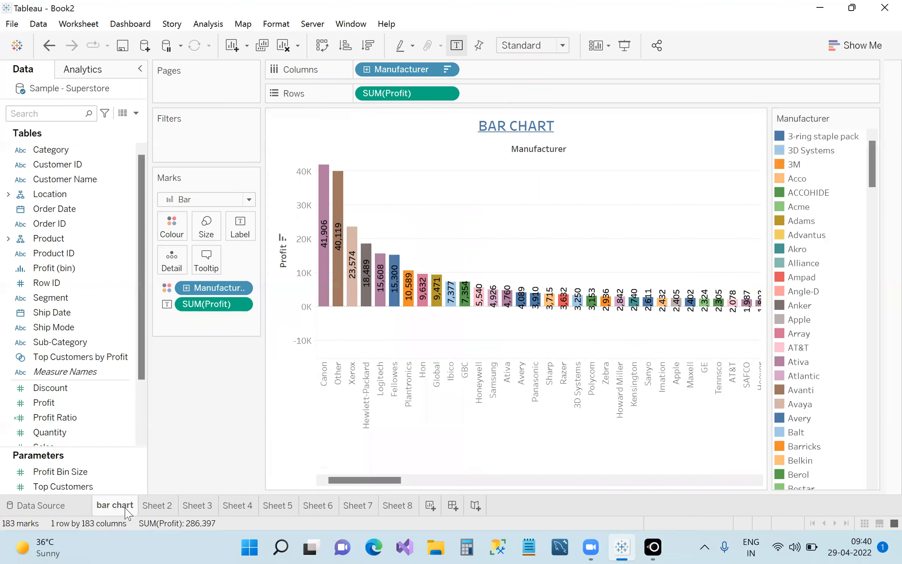
{"action": "left_click", "coordinate": [158, 506]}
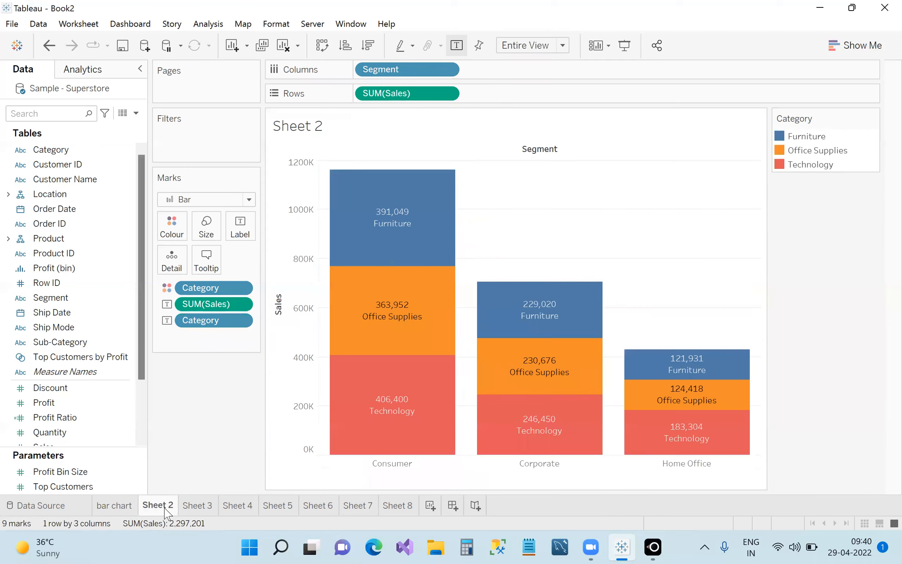
{"action": "left_click", "coordinate": [130, 508]}
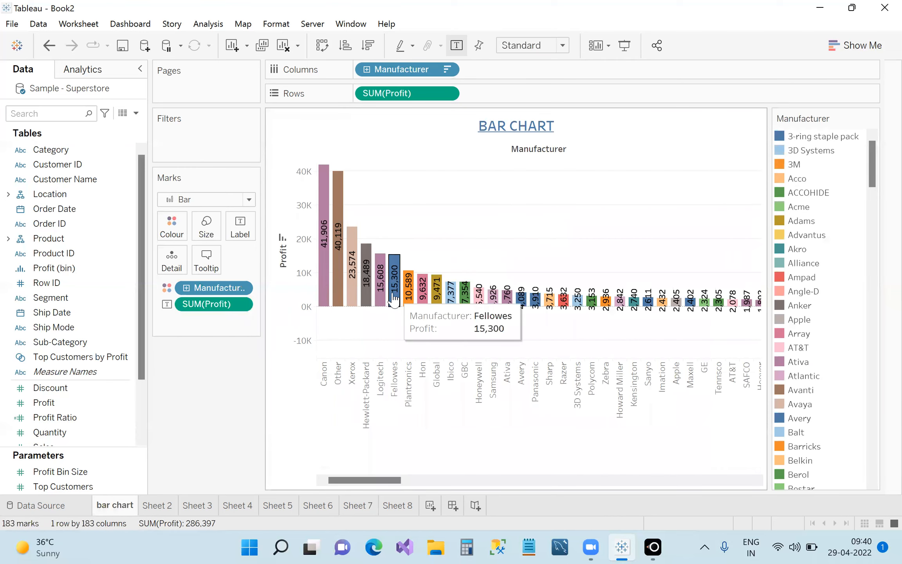
{"action": "left_click", "coordinate": [172, 506]}
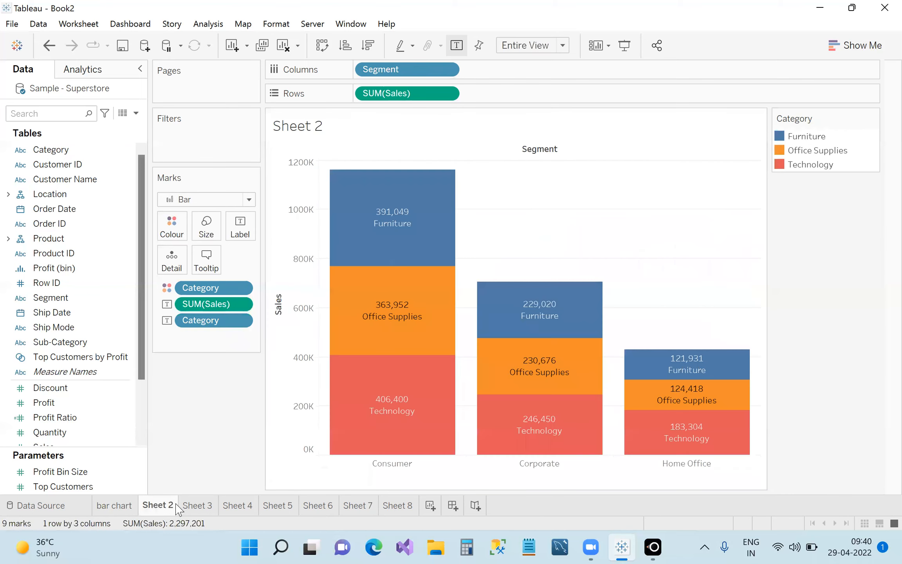
{"action": "left_click", "coordinate": [206, 505]}
{"action": "left_click", "coordinate": [237, 506]}
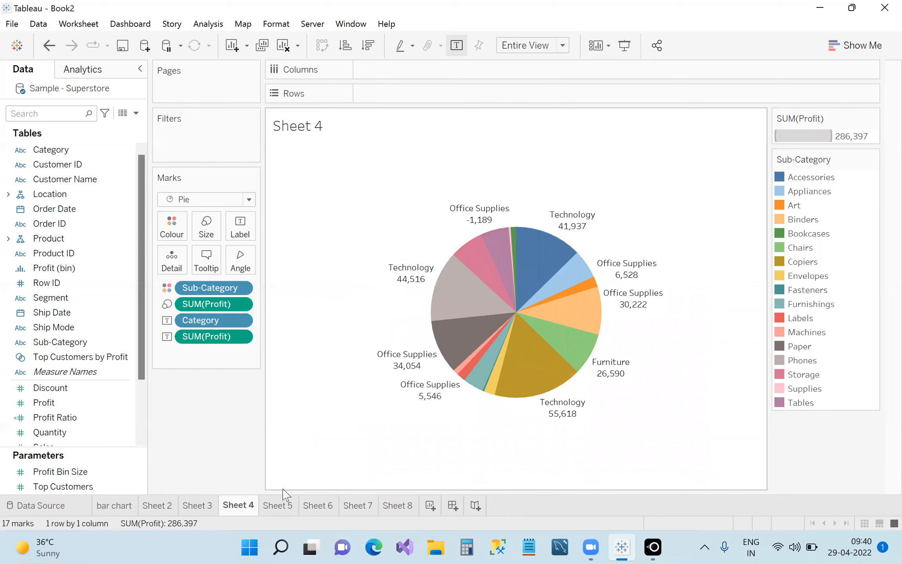
{"action": "left_click", "coordinate": [294, 505]}
{"action": "left_click", "coordinate": [313, 505]}
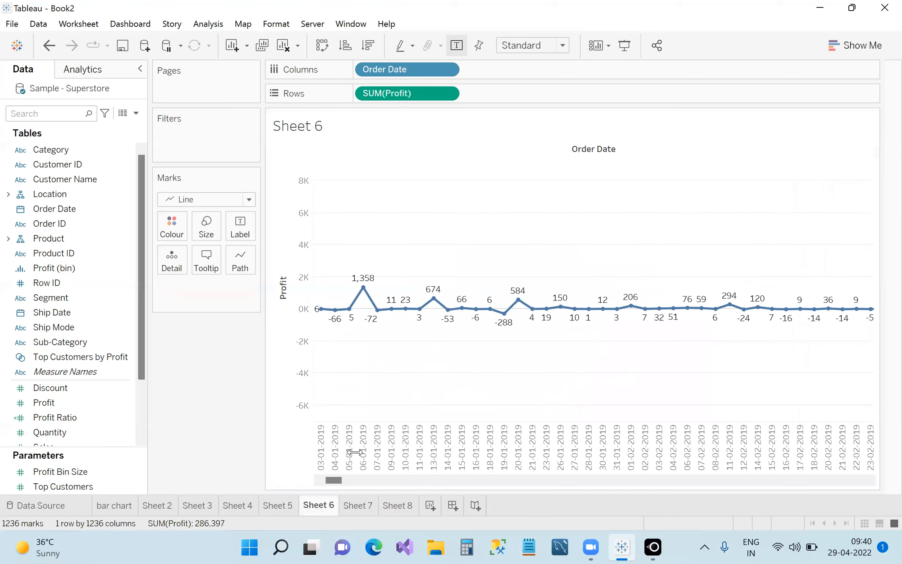
{"action": "left_click", "coordinate": [372, 506]}
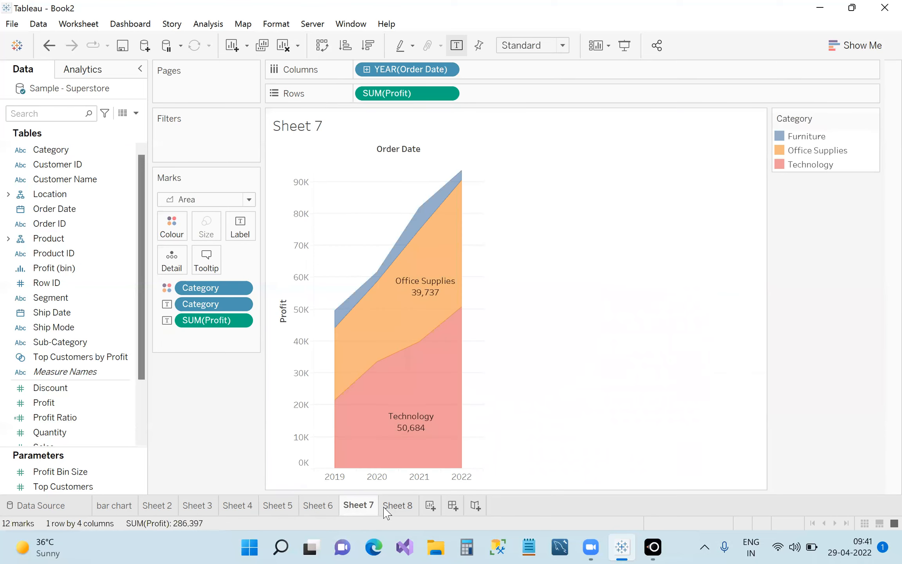
Look at the Orders table in the Sample - Superstore data source
{"action": "mouse_move", "coordinate": [399, 511]}
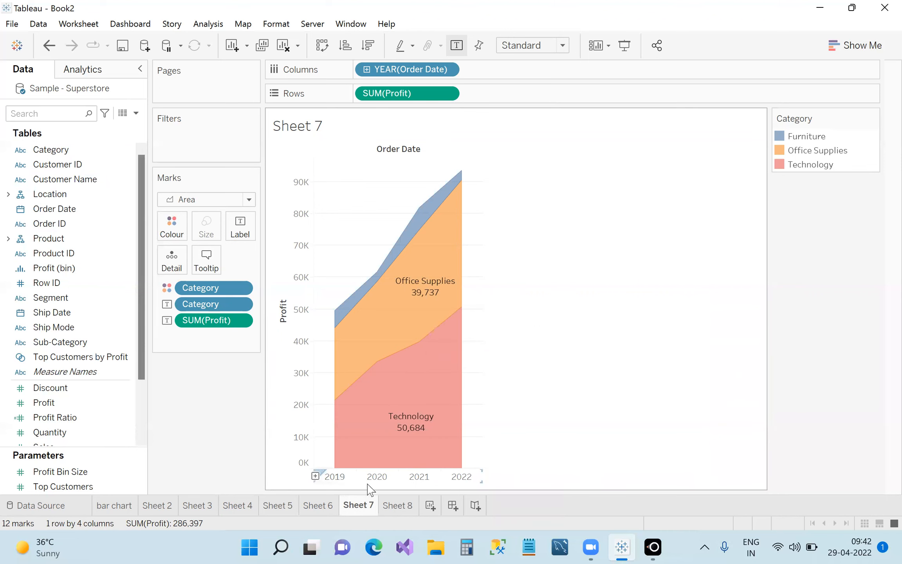
{"action": "left_click", "coordinate": [41, 505]}
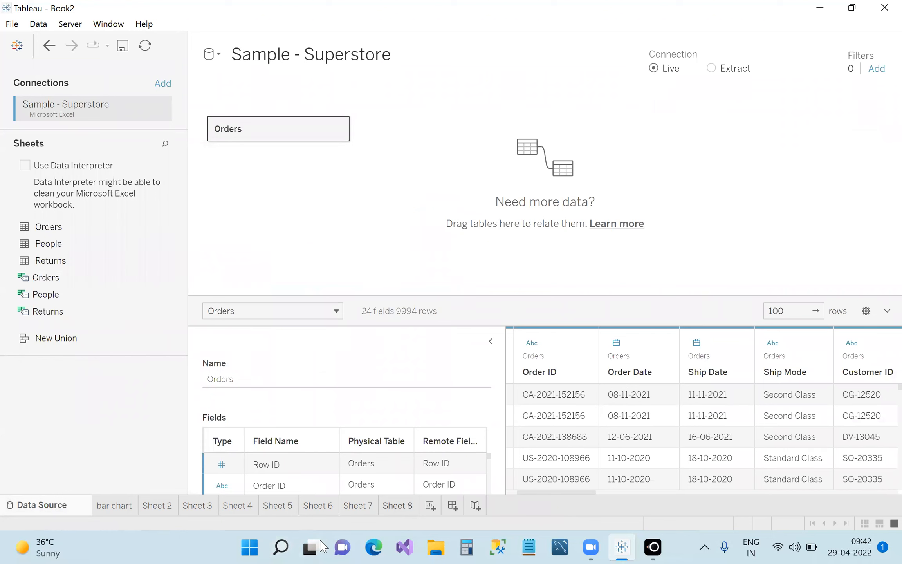
{"action": "key", "text": "ctrl+shift+Tab"}
Filter Sheet 7's area chart by a range of Order Dates starting on 01-01-2020
{"action": "left_click", "coordinate": [357, 505]}
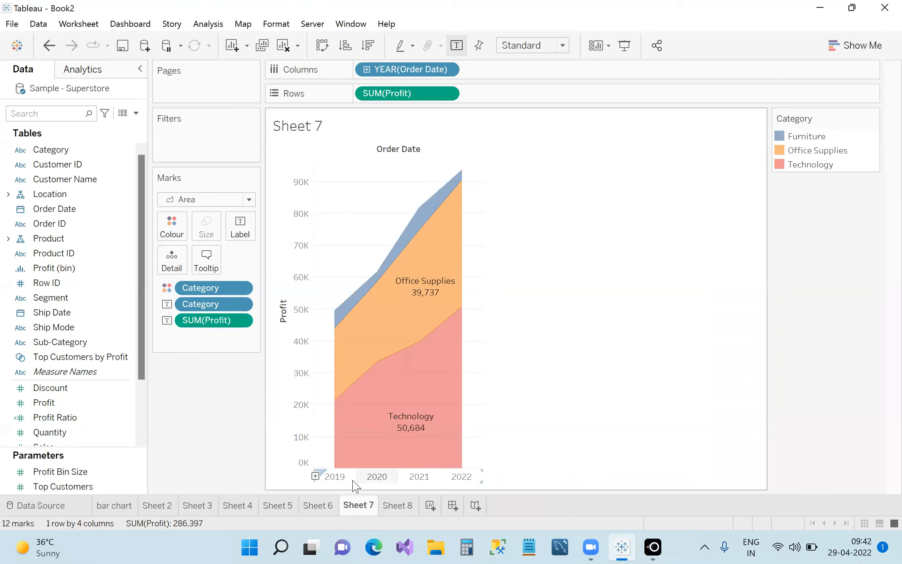
{"action": "left_click_drag", "start_coordinate": [54, 208], "coordinate": [199, 138]}
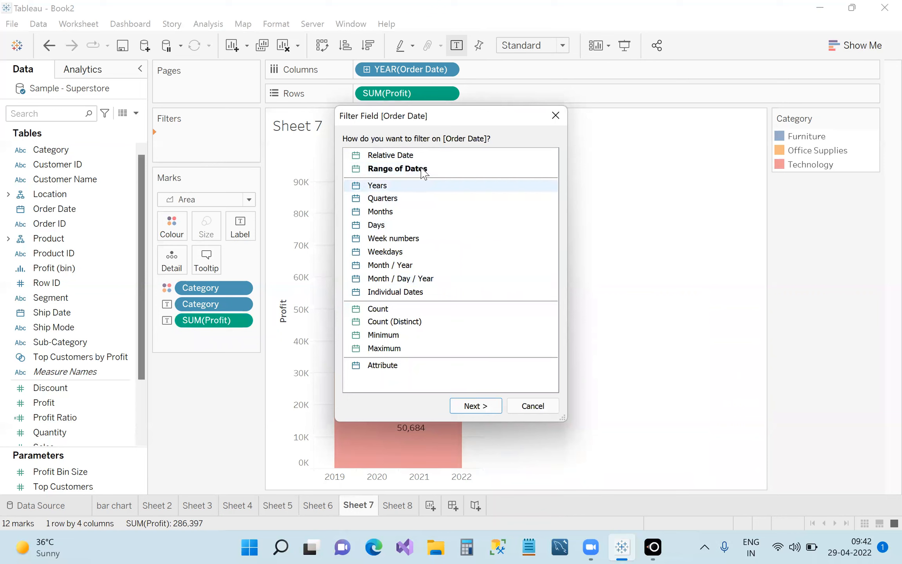
{"action": "left_click", "coordinate": [474, 407]}
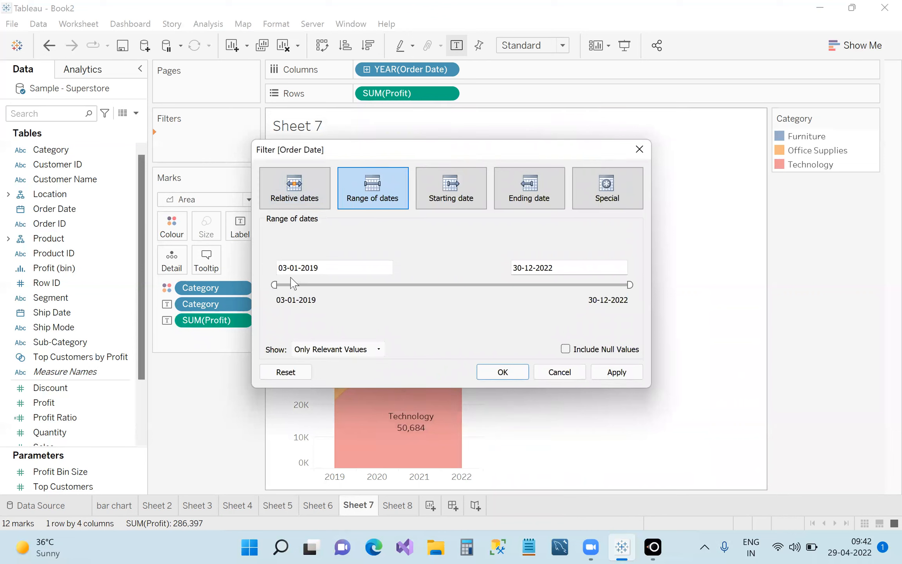
{"action": "left_click", "coordinate": [320, 269]}
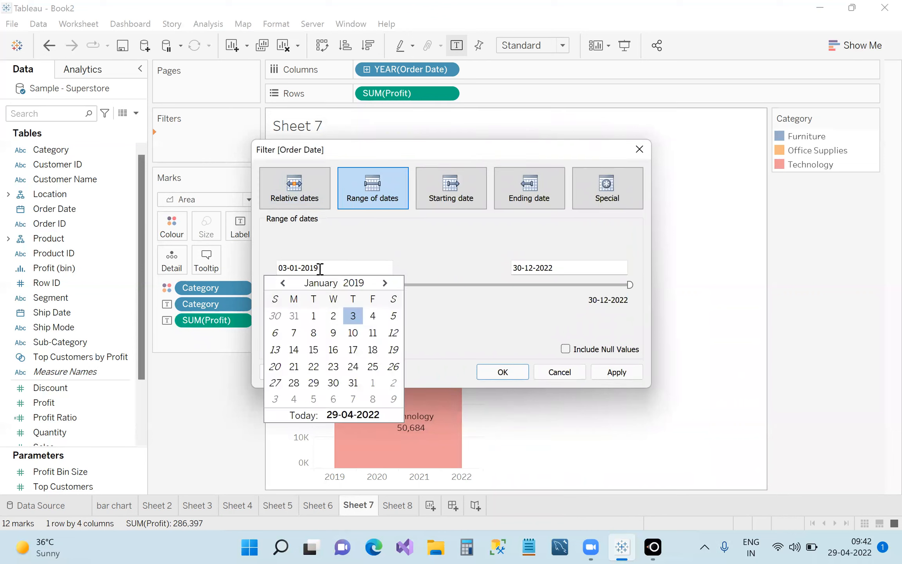
{"action": "left_click", "coordinate": [385, 283]}
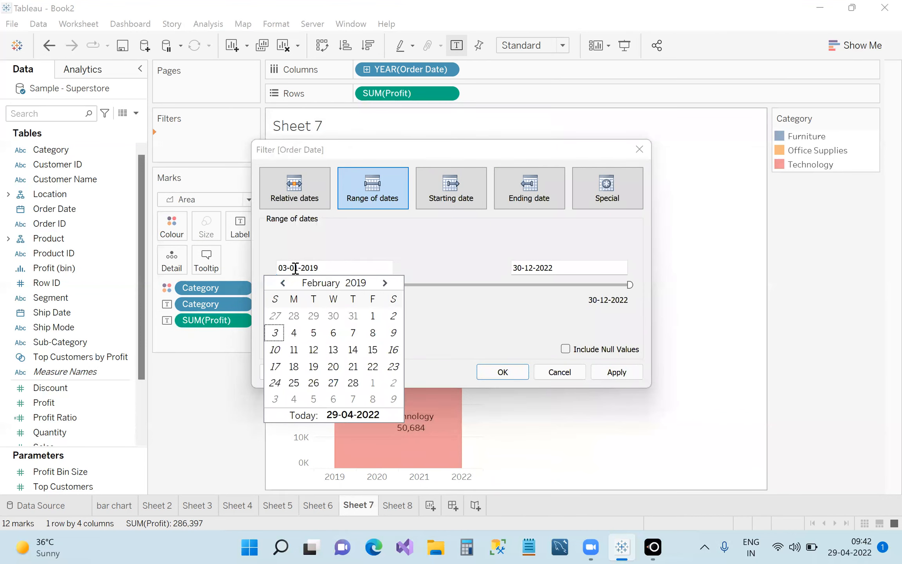
{"action": "left_click", "coordinate": [328, 264]}
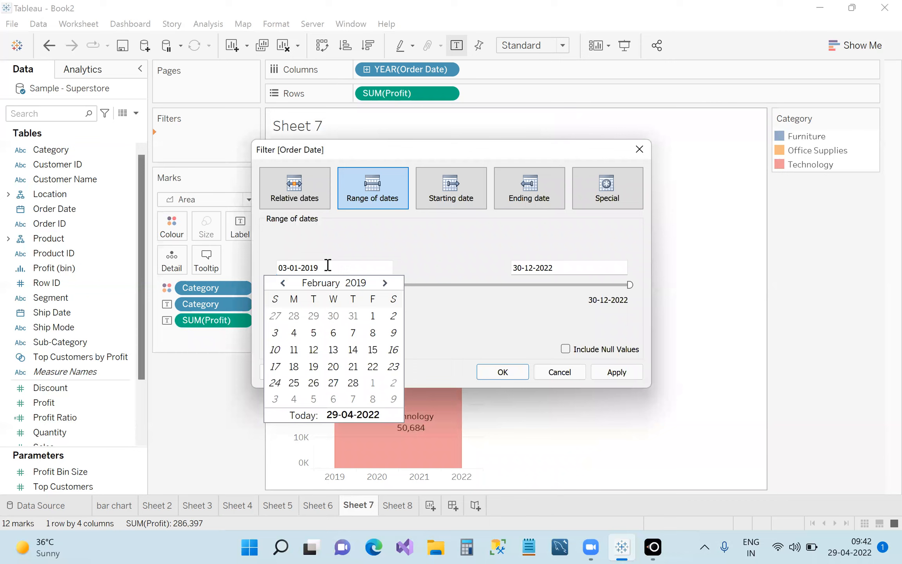
{"action": "type", "text": "0"}
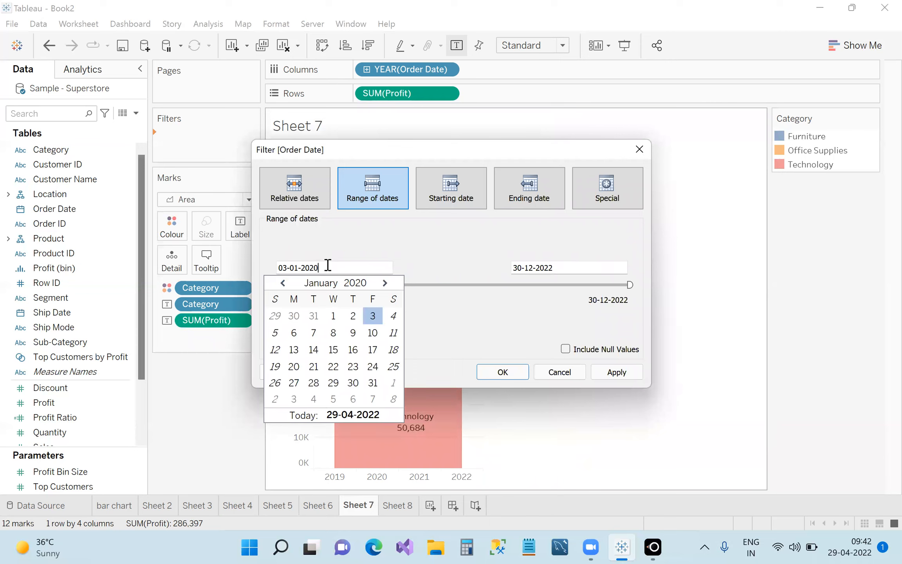
{"action": "left_click", "coordinate": [455, 265]}
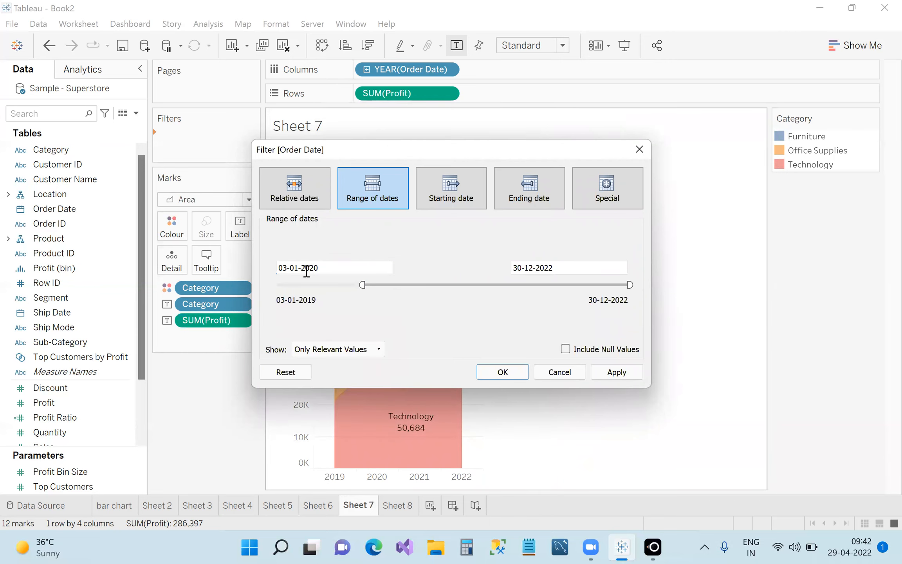
{"action": "left_click", "coordinate": [289, 267]}
{"action": "type", "text": "01"}
{"action": "left_click", "coordinate": [623, 370]}
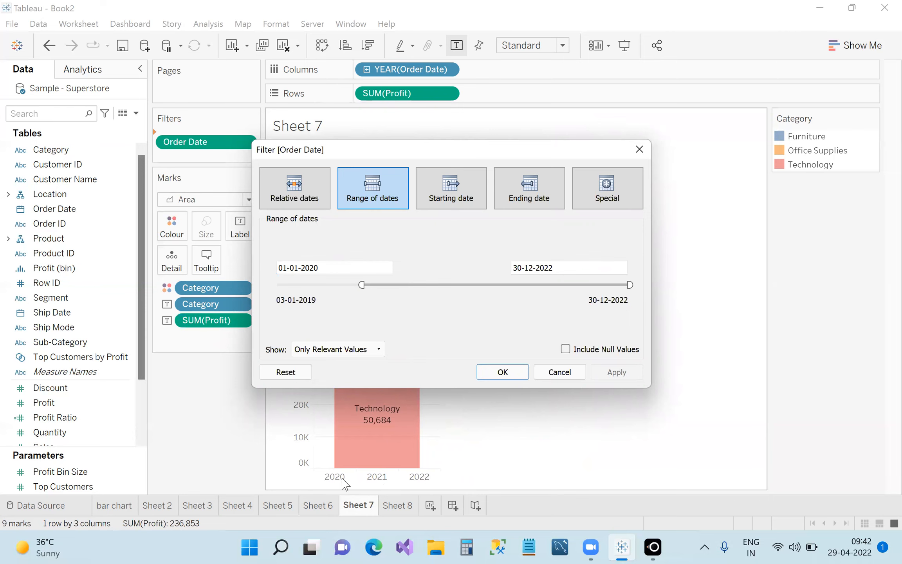
{"action": "left_click", "coordinate": [519, 370]}
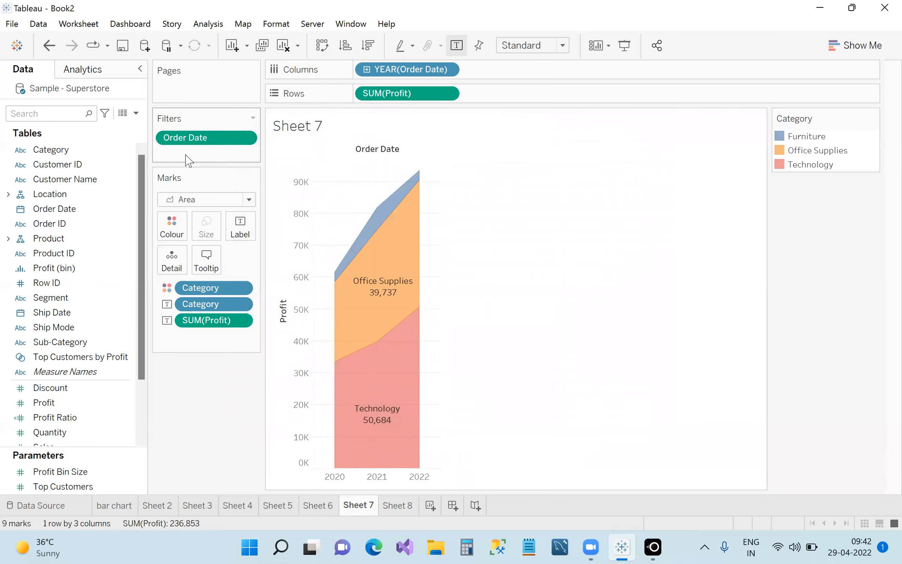
Remove the Order Date filter from Sheet 7's area chart
{"action": "mouse_move", "coordinate": [187, 143]}
{"action": "left_mouse_down"}
{"action": "mouse_move", "coordinate": [136, 178]}
{"action": "mouse_move", "coordinate": [180, 141]}
{"action": "left_mouse_up"}
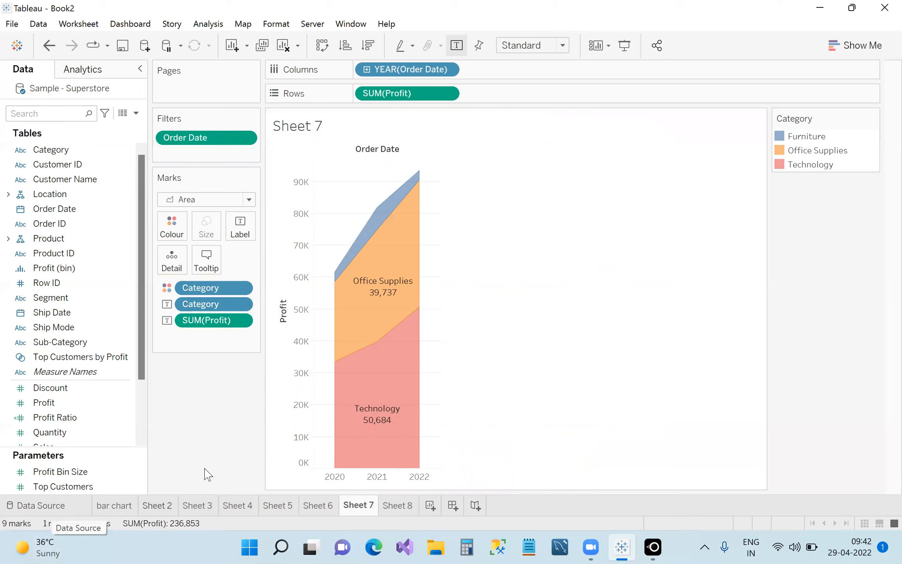
{"action": "mouse_move", "coordinate": [333, 398]}
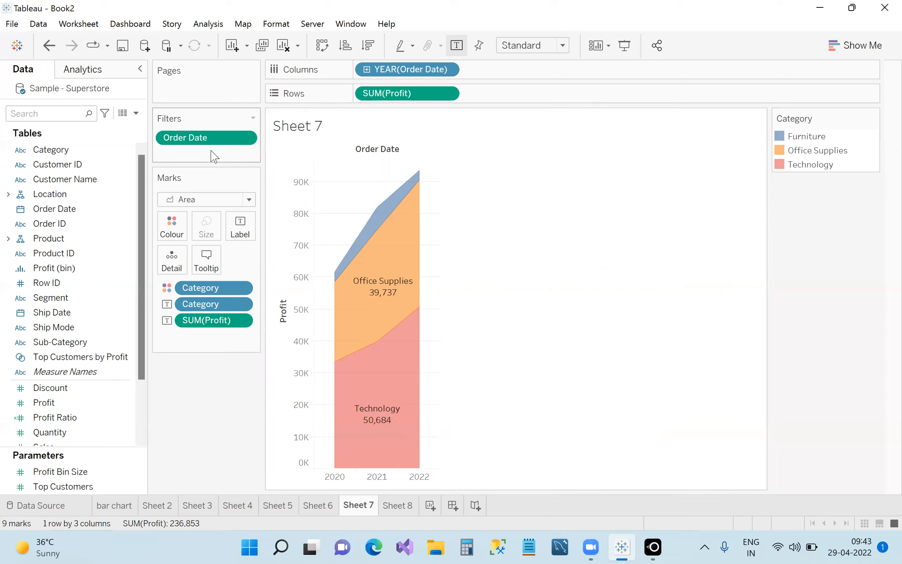
{"action": "left_click_drag", "start_coordinate": [204, 139], "coordinate": [258, 459]}
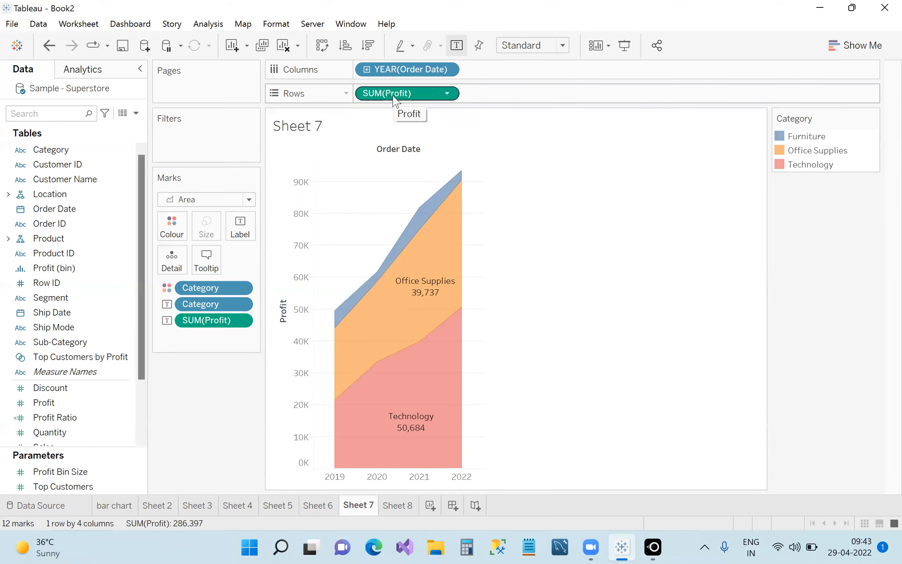
Try the range, at least, at most and special options of an all-values Profit filter with 500 as the limit, and discard the filter
{"action": "left_click_drag", "start_coordinate": [44, 402], "coordinate": [207, 149]}
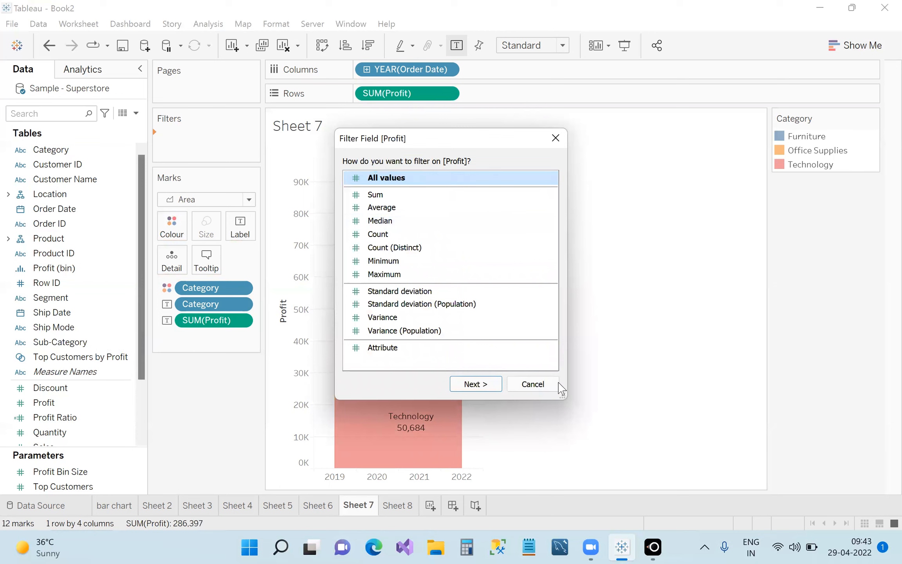
{"action": "left_click", "coordinate": [476, 385]}
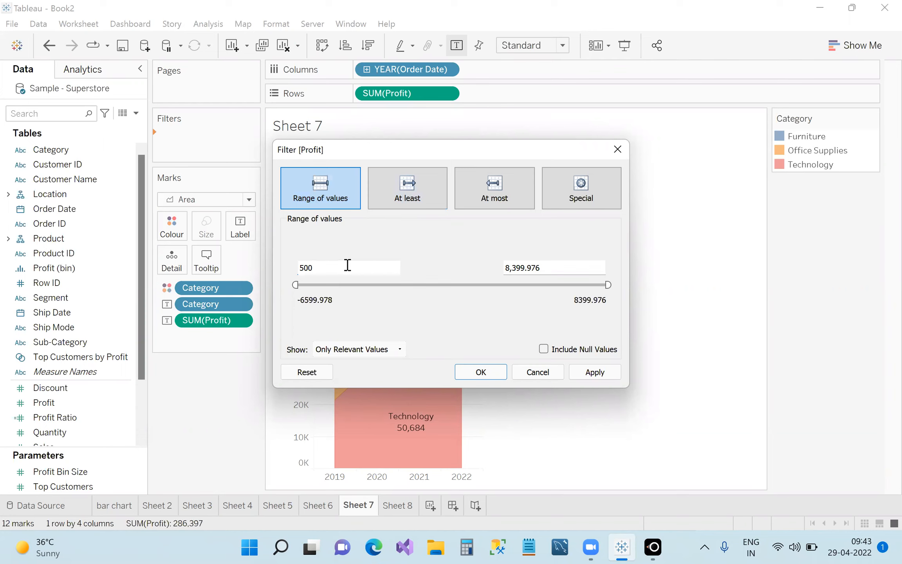
{"action": "left_click", "coordinate": [432, 205]}
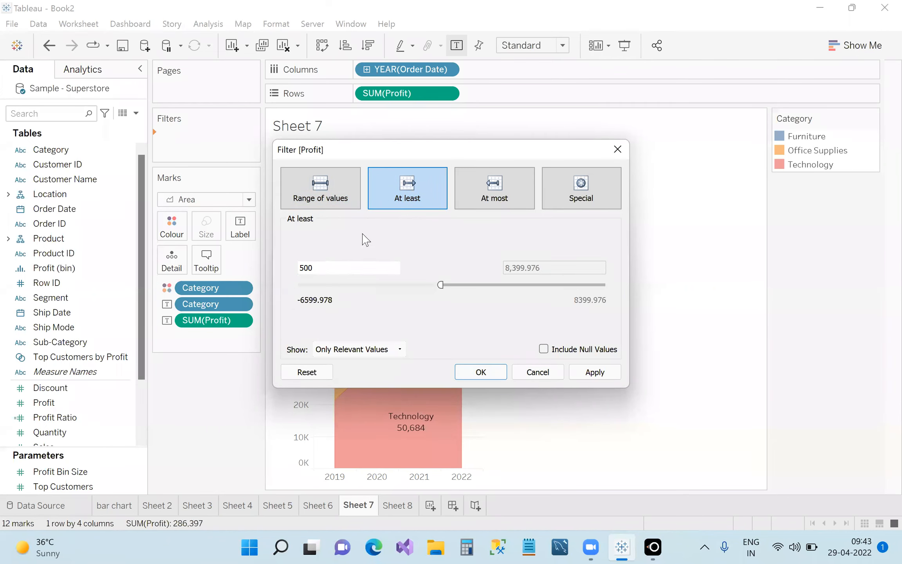
{"action": "left_click", "coordinate": [474, 204]}
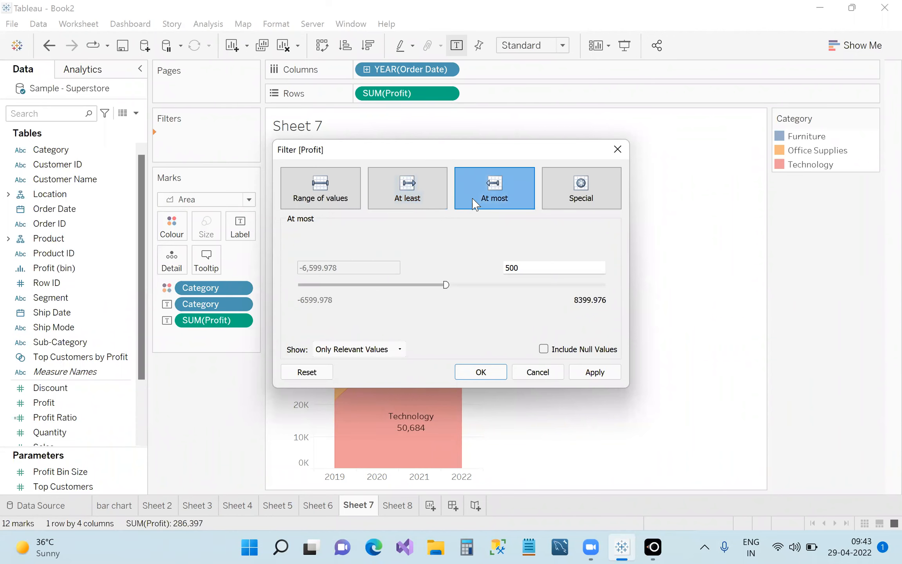
{"action": "left_click", "coordinate": [573, 200]}
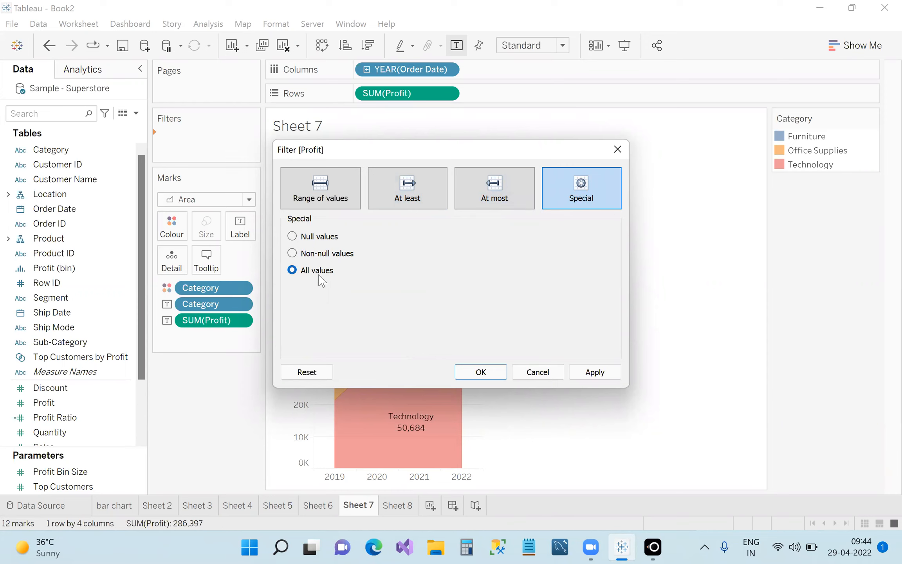
{"action": "left_click", "coordinate": [412, 204]}
{"action": "left_click", "coordinate": [505, 186]}
{"action": "left_click", "coordinate": [436, 195]}
{"action": "left_click", "coordinate": [303, 208]}
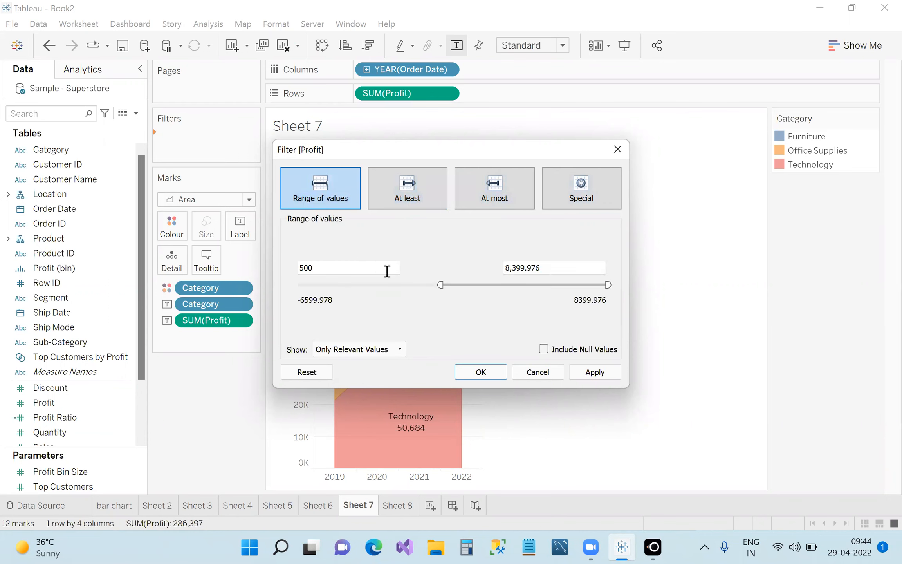
{"action": "left_click", "coordinate": [555, 377]}
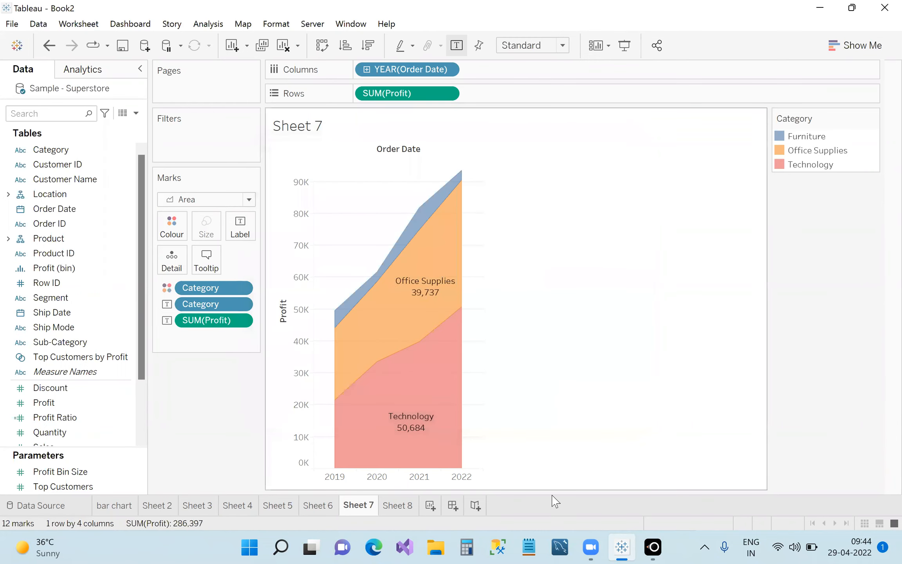